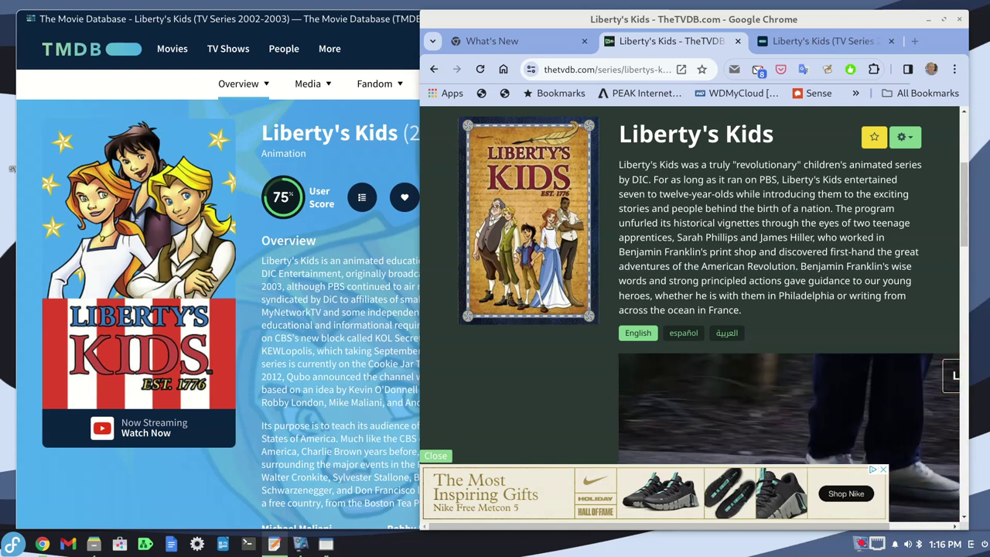
# Compare the Liberty's Kids series pages on TMDB and TheTVDB by alternating between their two windows
pyautogui.click(293, 24)
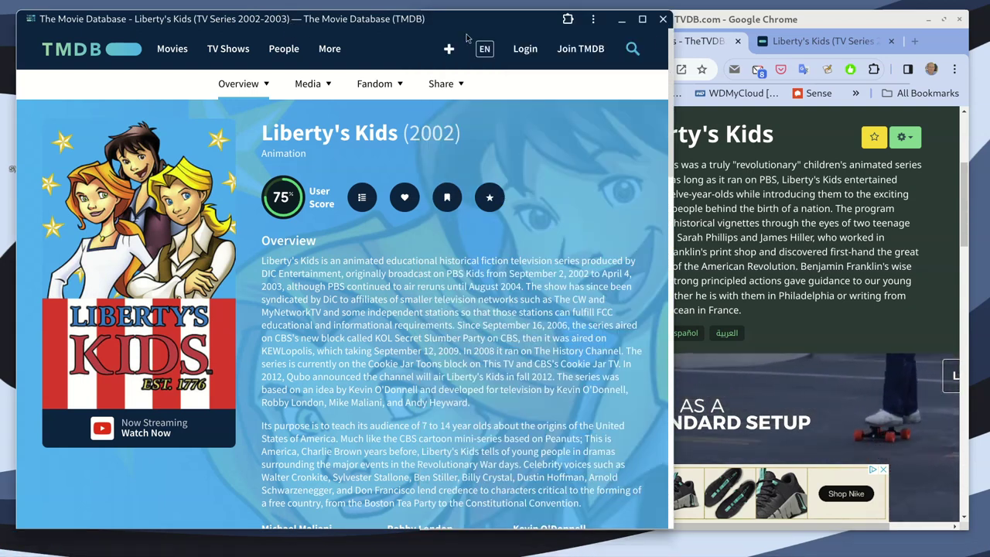
pyautogui.click(720, 21)
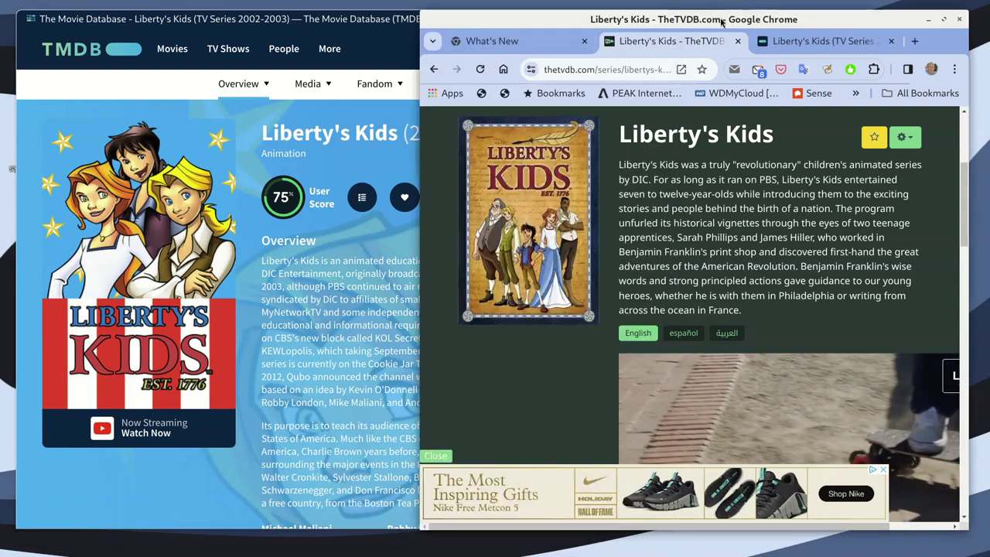
pyautogui.click(389, 27)
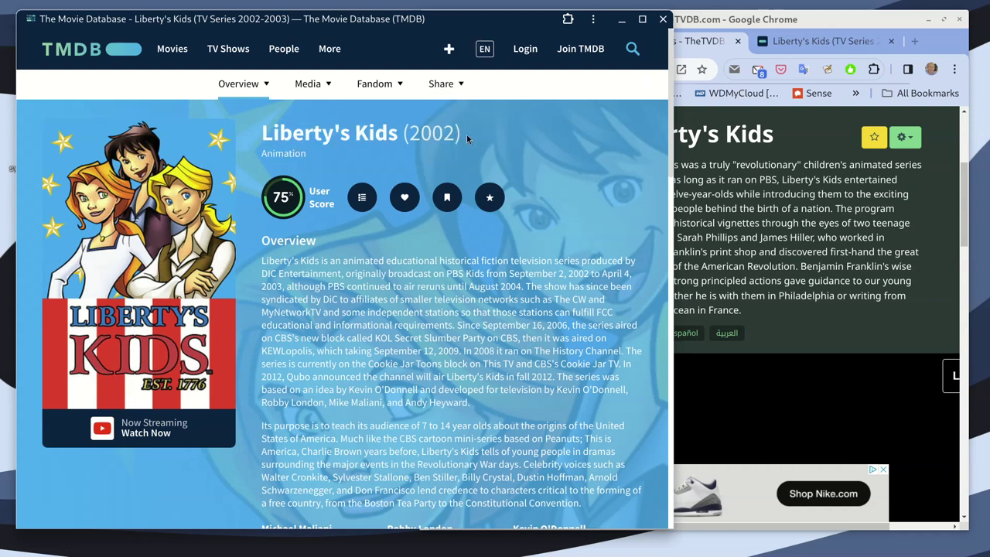
pyautogui.click(716, 23)
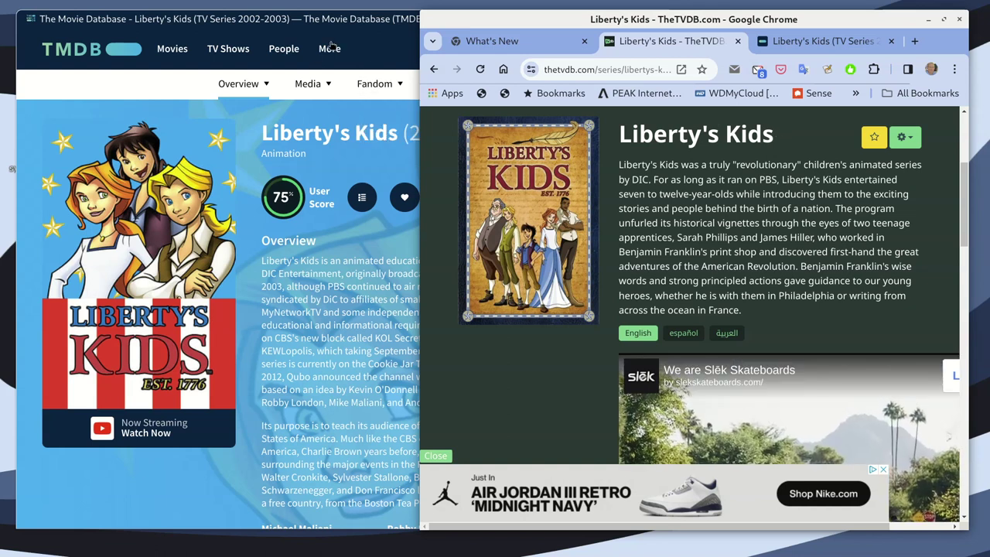
pyautogui.click(343, 14)
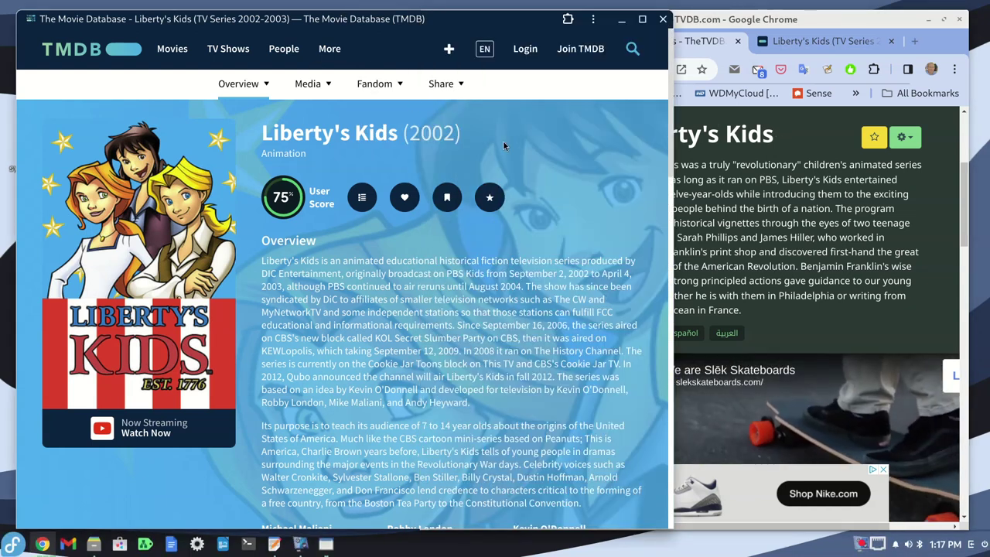
pyautogui.click(794, 17)
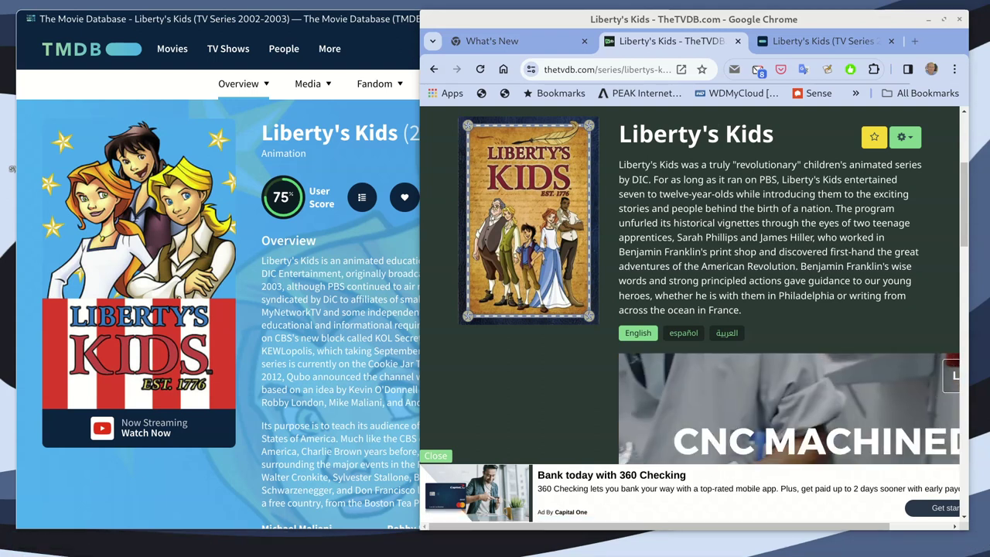
# Launch the Plex desktop app and reposition its window so it fits fully on the desktop
pyautogui.moveTo(2, 536)
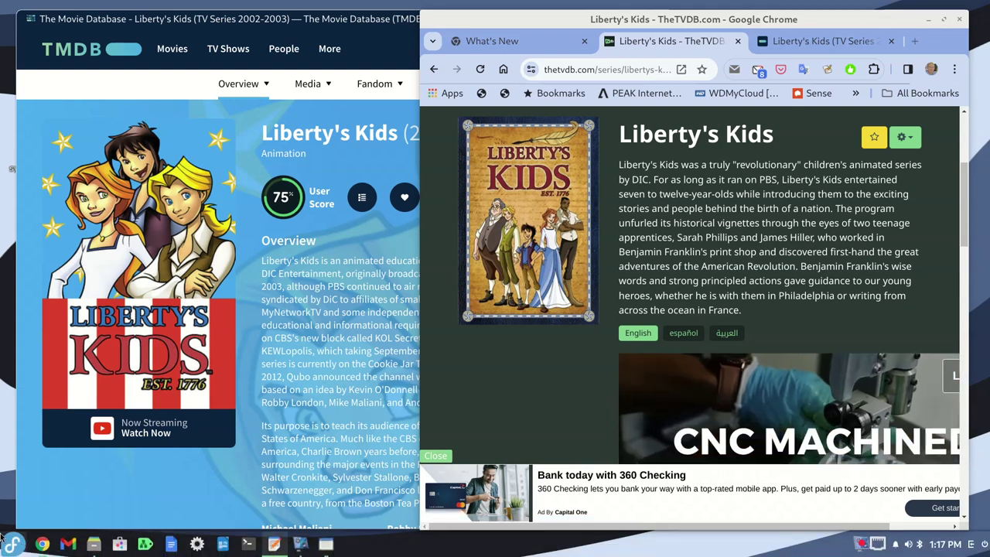
pyautogui.click(15, 545)
pyautogui.write('pl')
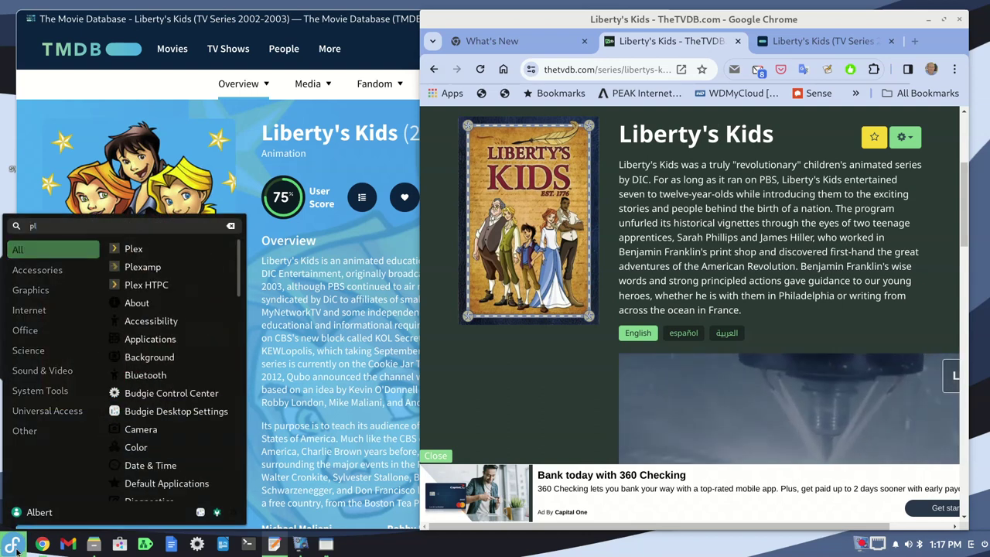
pyautogui.write('ex')
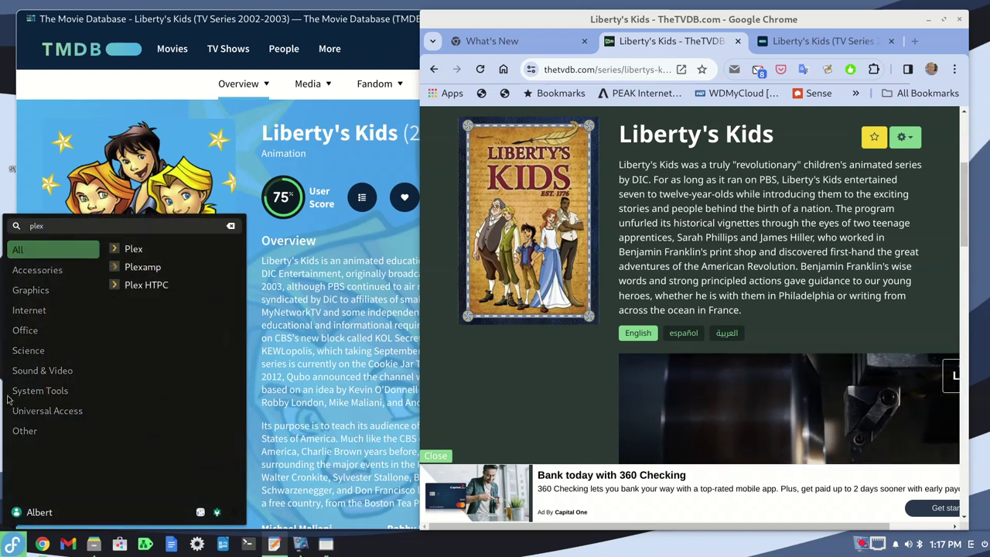
pyautogui.click(134, 250)
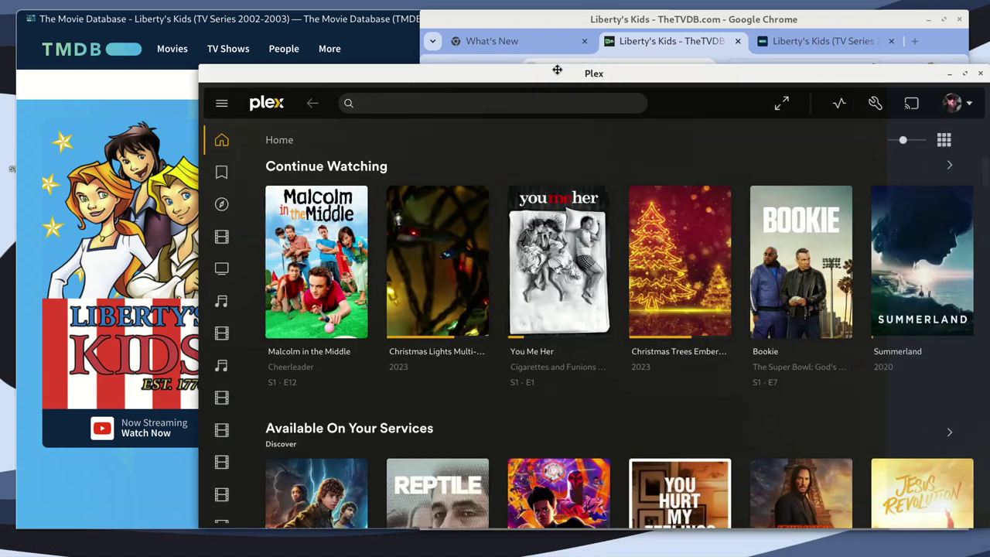
pyautogui.moveTo(566, 56); pyautogui.dragTo(473, 33)
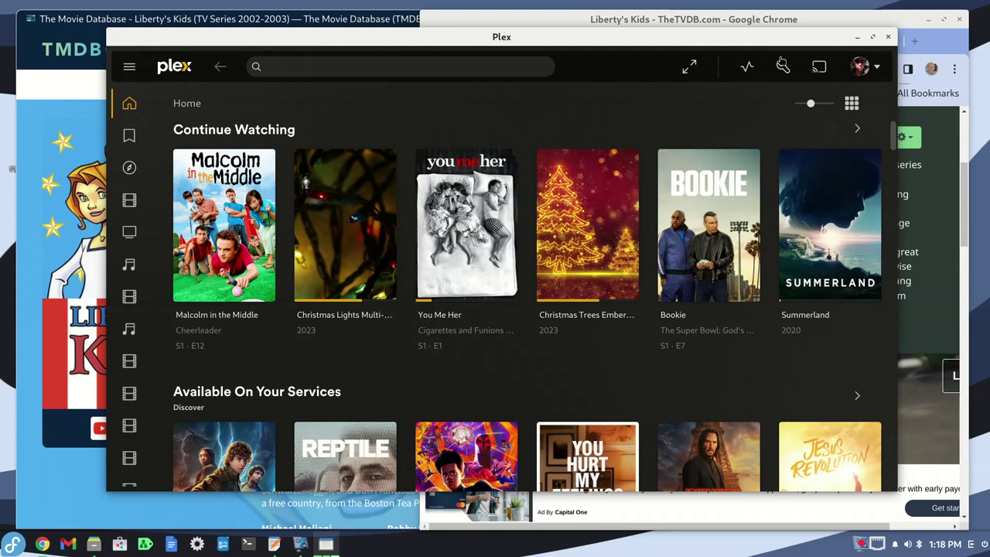
# Open the library management settings of the Walker63 server
pyautogui.click(782, 66)
pyautogui.scroll(-3, 149, 344)
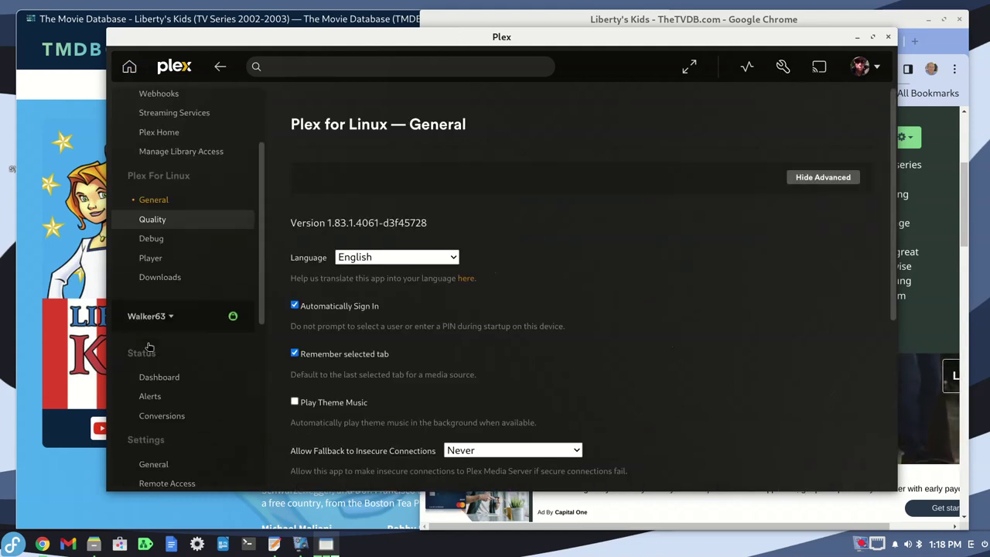
pyautogui.click(162, 317)
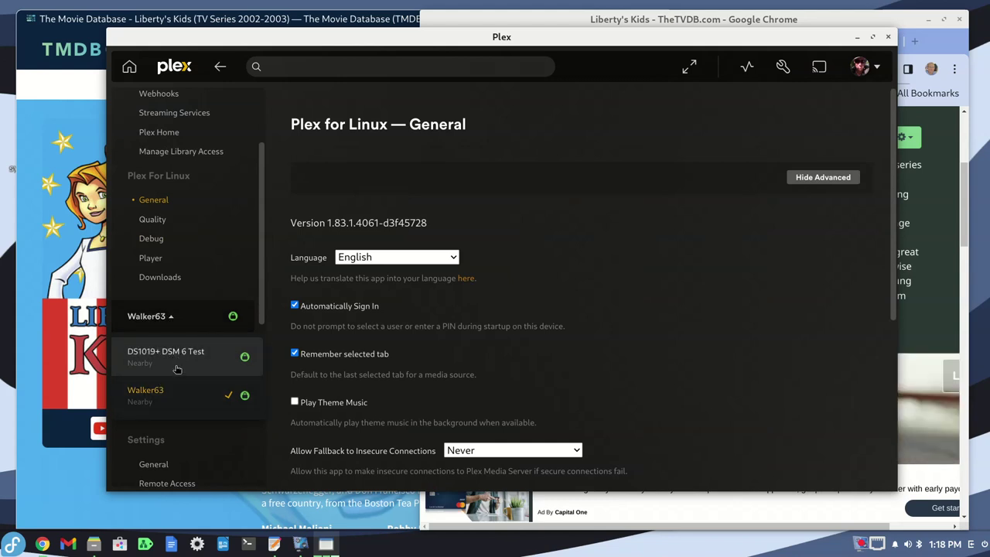
pyautogui.click(162, 393)
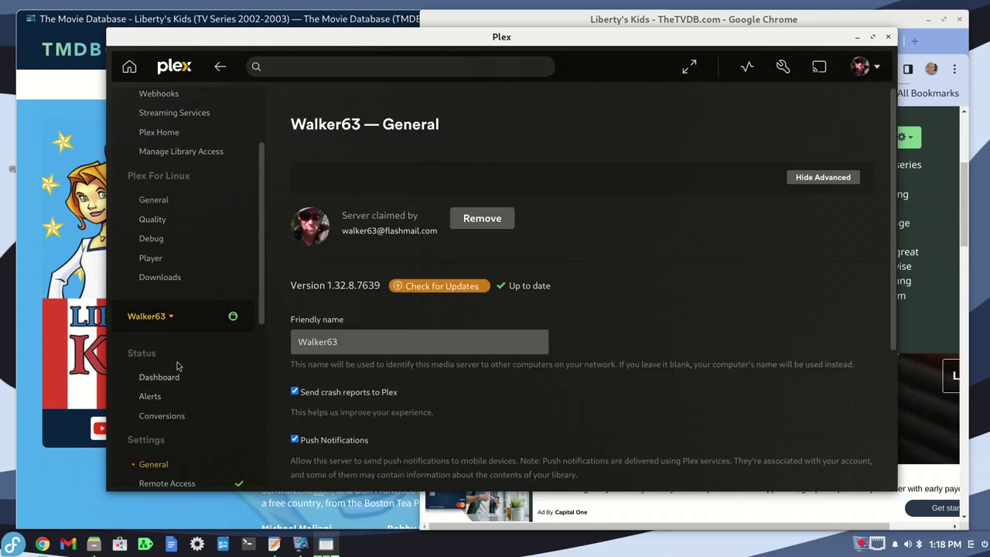
pyautogui.scroll(-7, 170, 340)
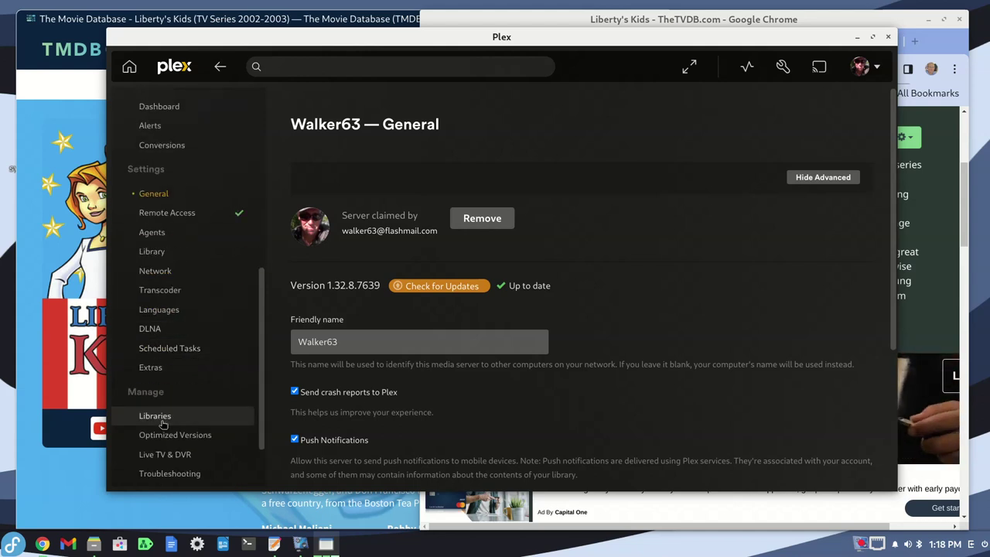
pyautogui.click(160, 417)
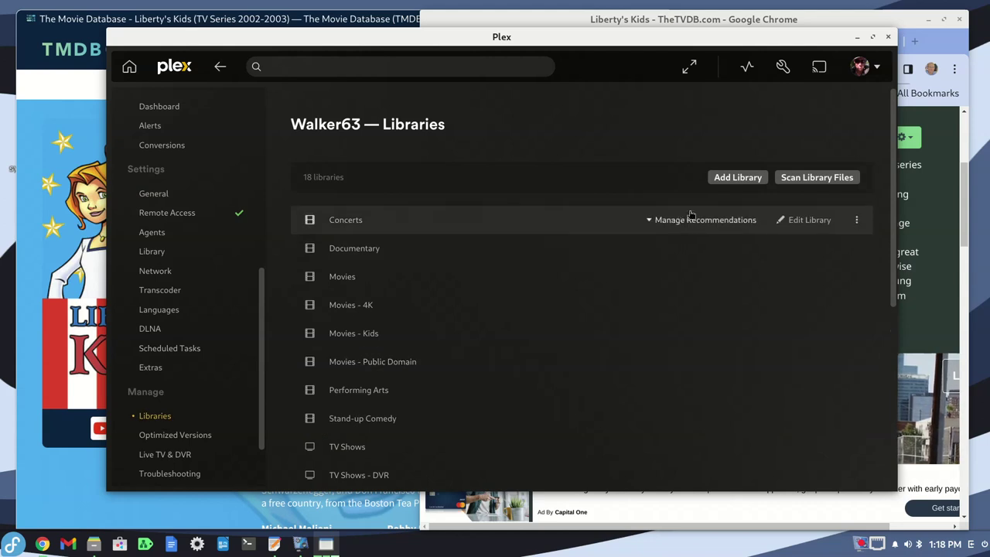
# Begin a new library of type TV Shows named "TV Shows - Anime" and proceed to its folder selection
pyautogui.click(736, 179)
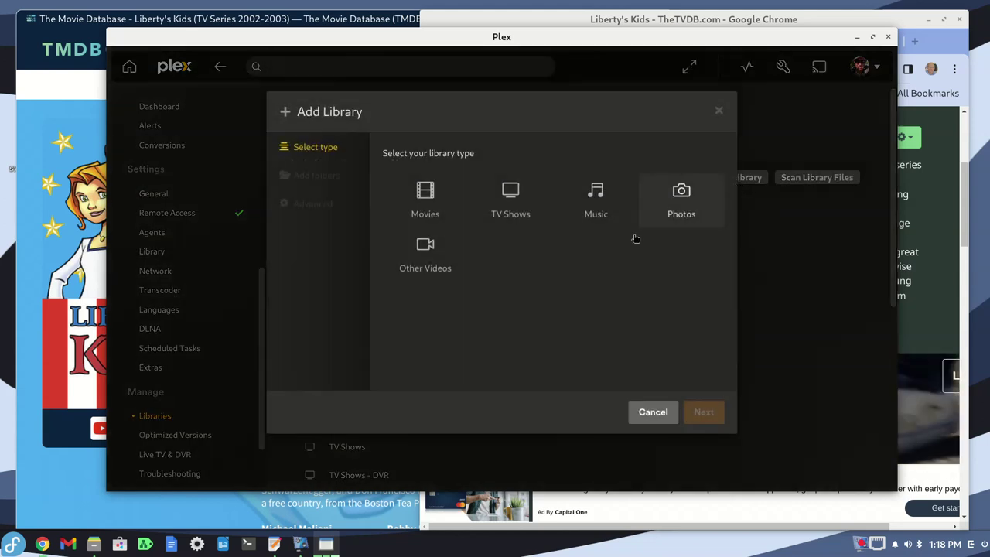
pyautogui.click(516, 194)
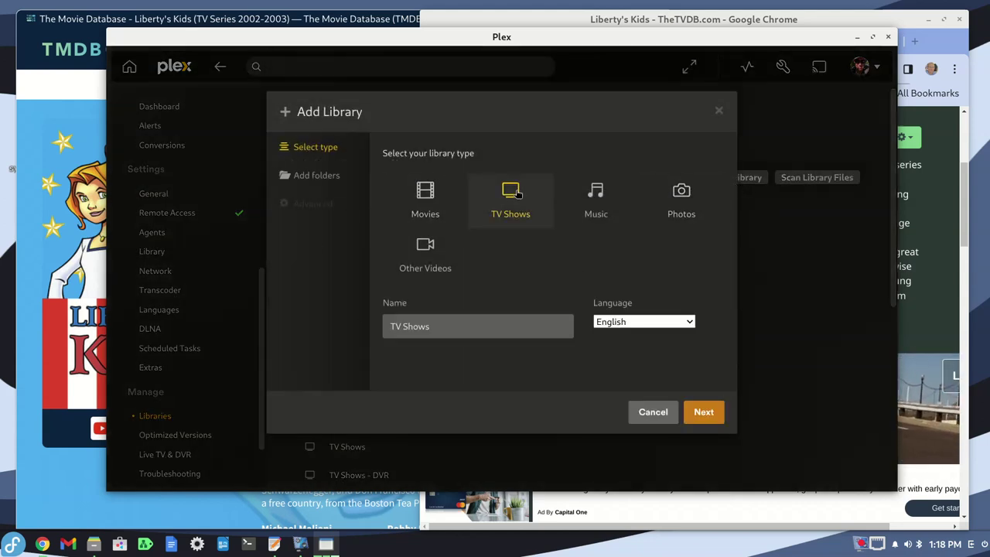
pyautogui.click(440, 326)
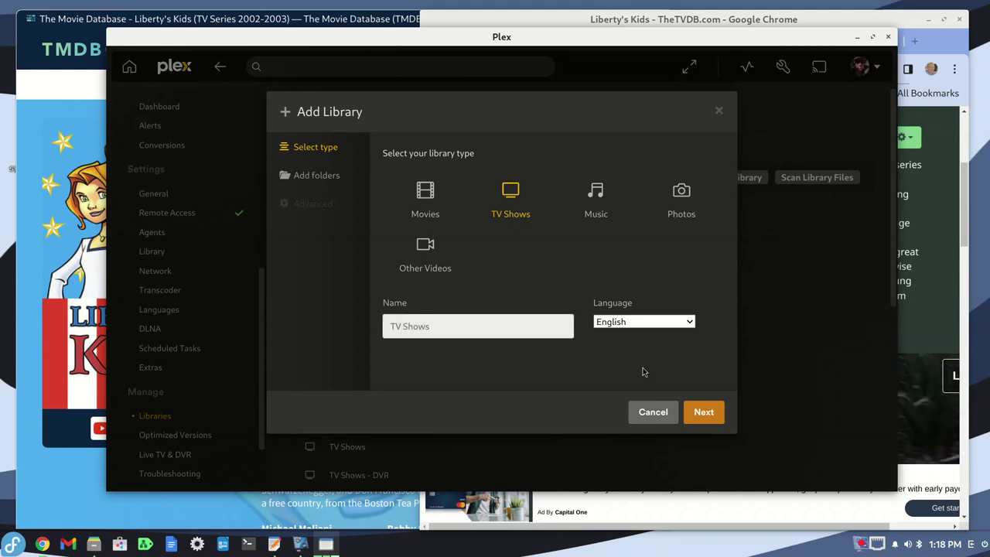
pyautogui.write('-0 Anime')
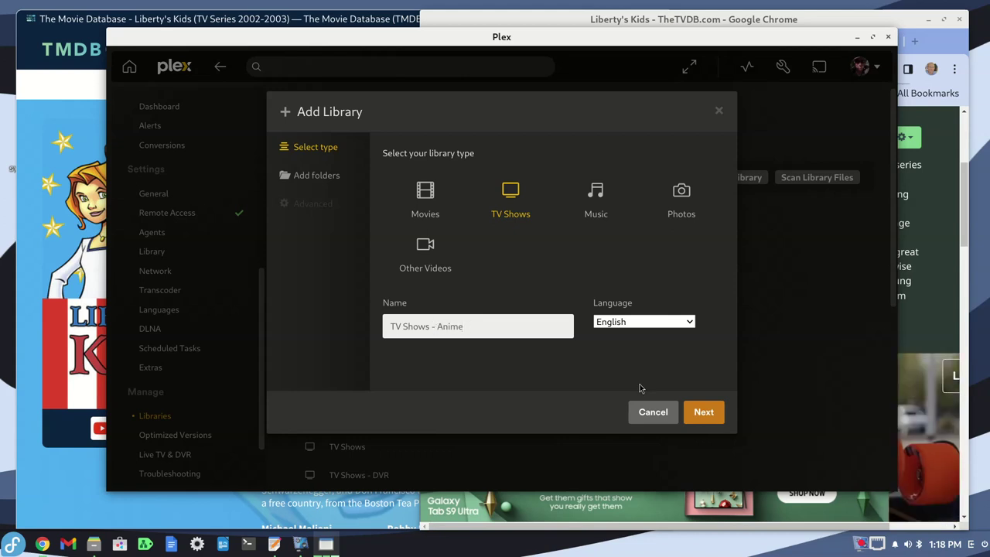
pyautogui.click(715, 414)
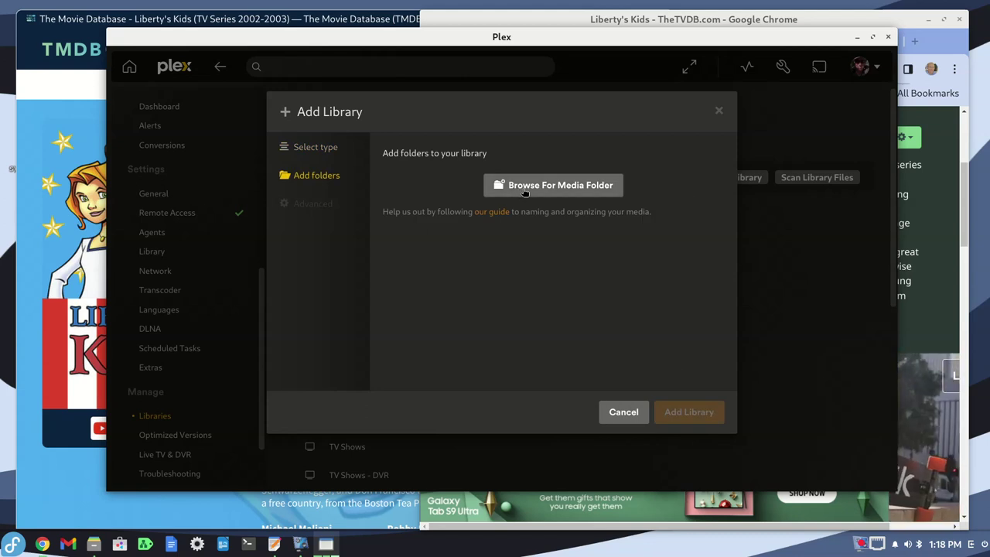
# Add the media folder /plextvmedia/anime to the new library
pyautogui.click(519, 191)
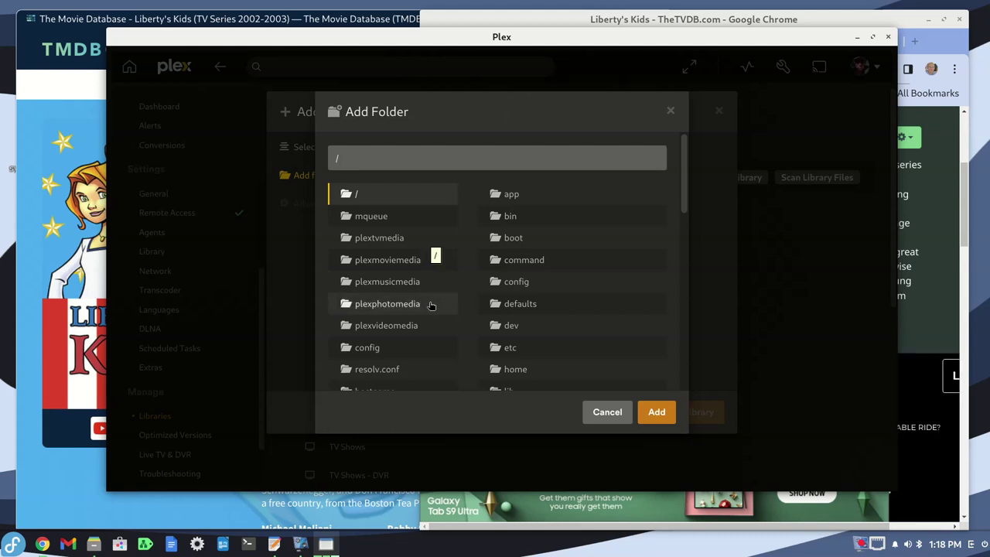
pyautogui.click(379, 241)
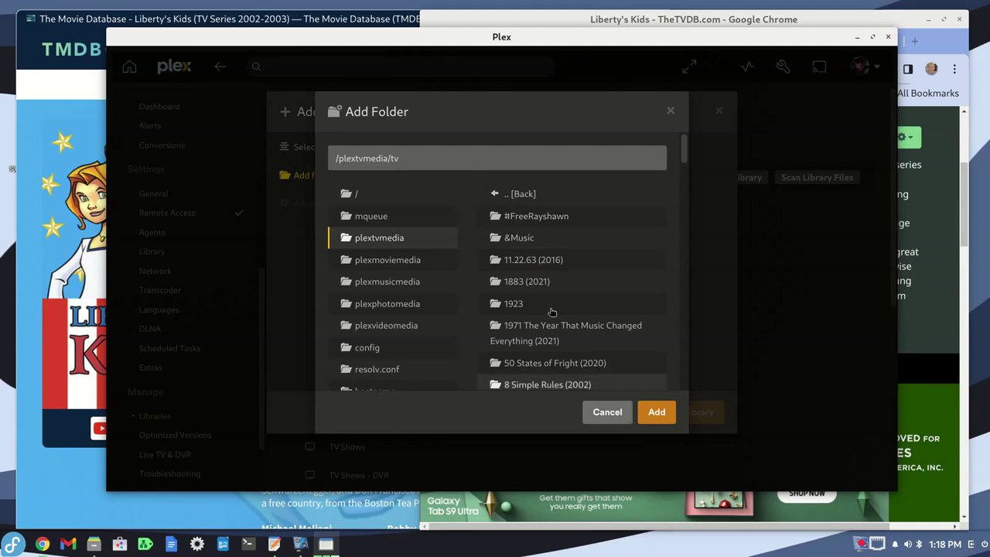
pyautogui.click(506, 195)
pyautogui.click(508, 196)
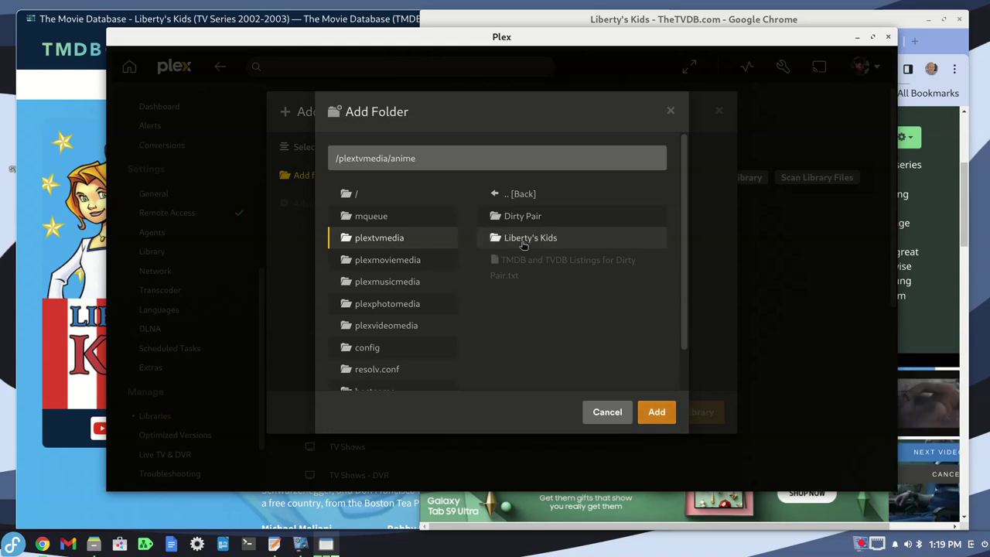
pyautogui.click(657, 412)
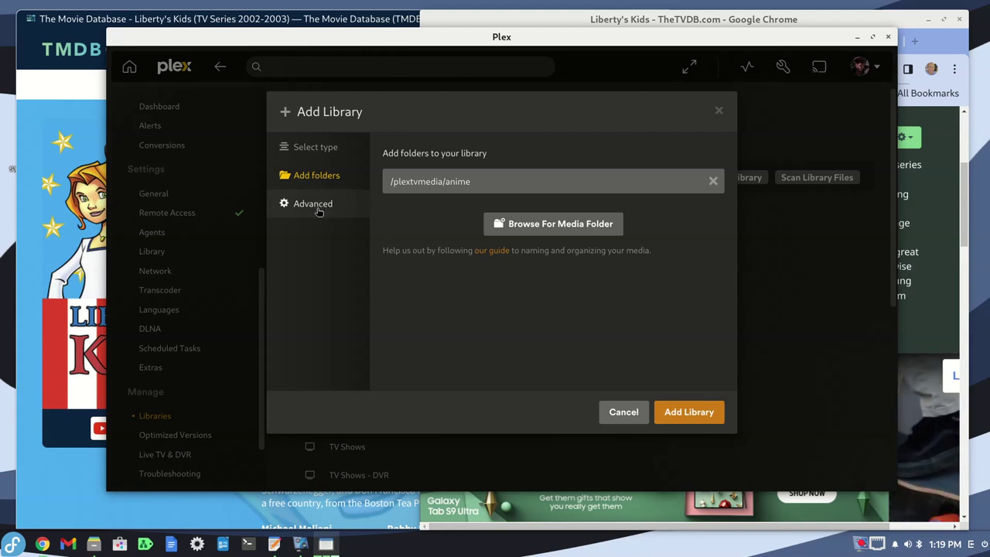
# Set the new library's advanced episode ordering option to TheTVDB
pyautogui.click(317, 206)
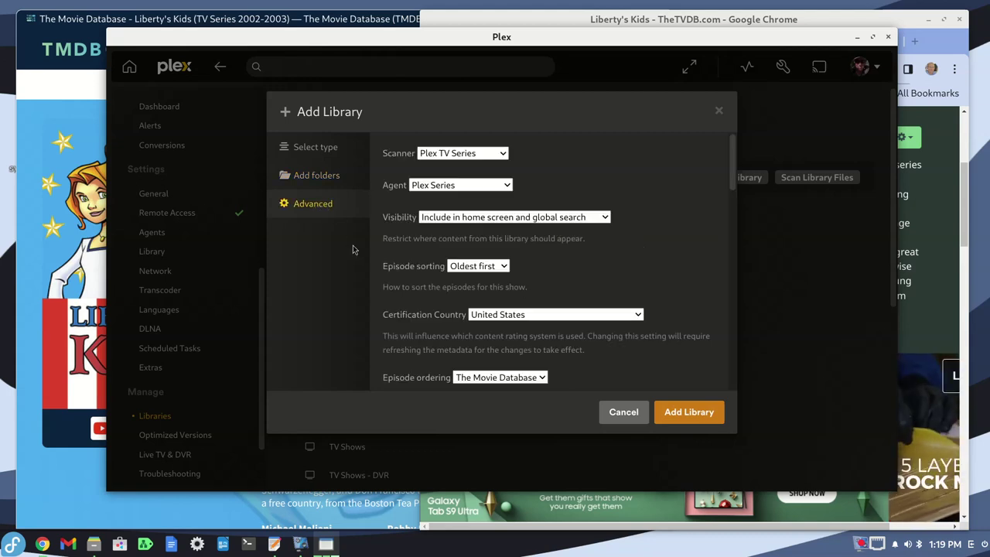
pyautogui.scroll(-2, 525, 290)
pyautogui.click(539, 302)
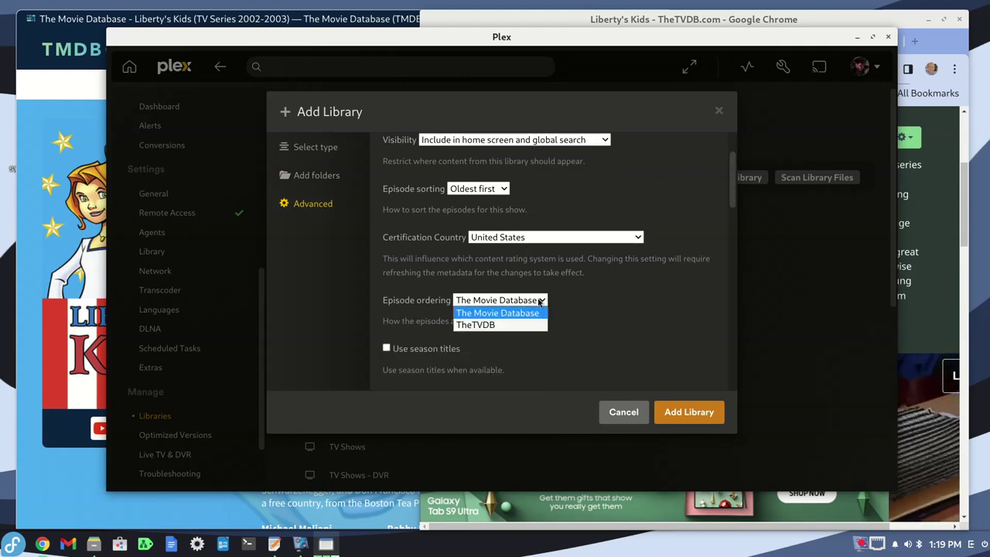
pyautogui.click(483, 325)
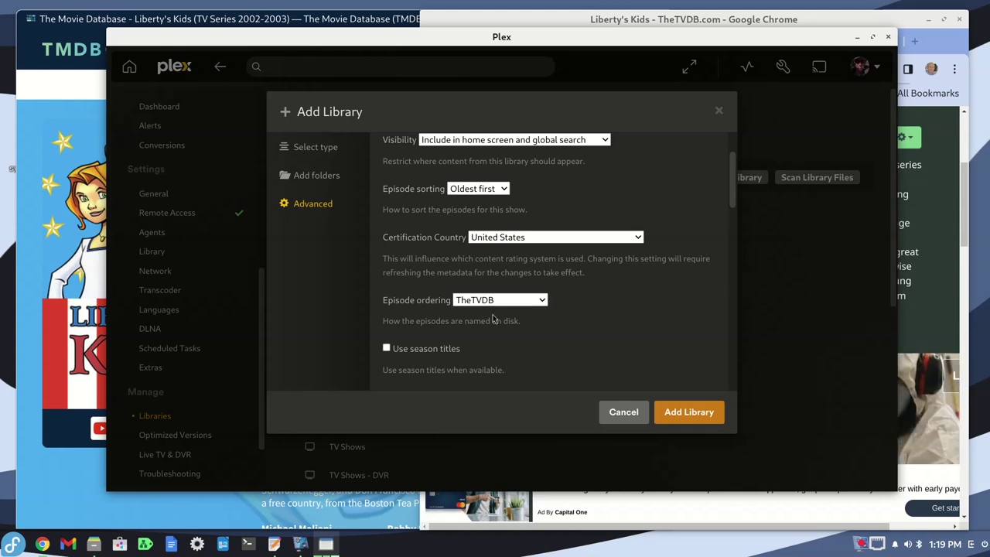
# Review the remaining advanced options without changing them and create the TV Shows - Anime library
pyautogui.scroll(-1, 497, 323)
pyautogui.scroll(-3, 497, 320)
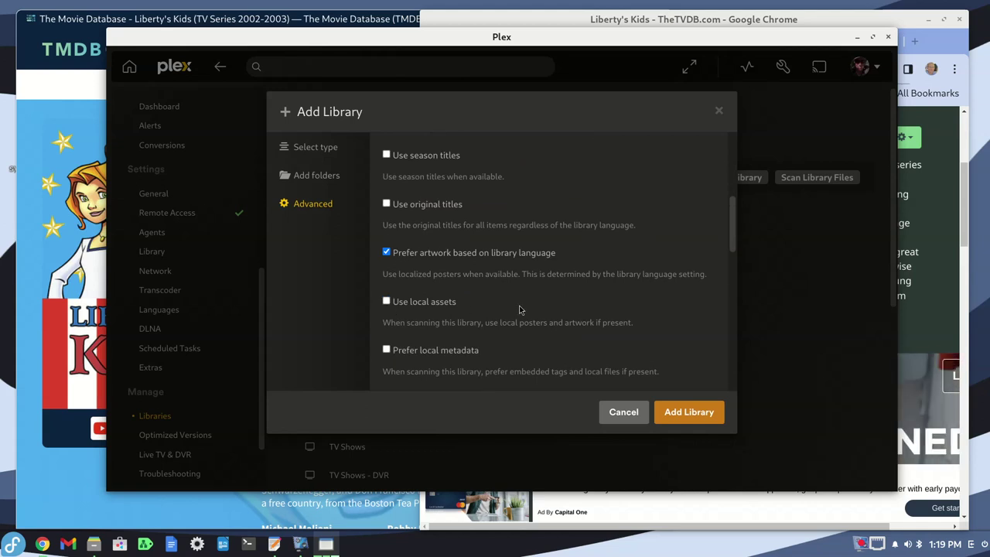
pyautogui.scroll(-2, 519, 309)
pyautogui.scroll(-1, 520, 309)
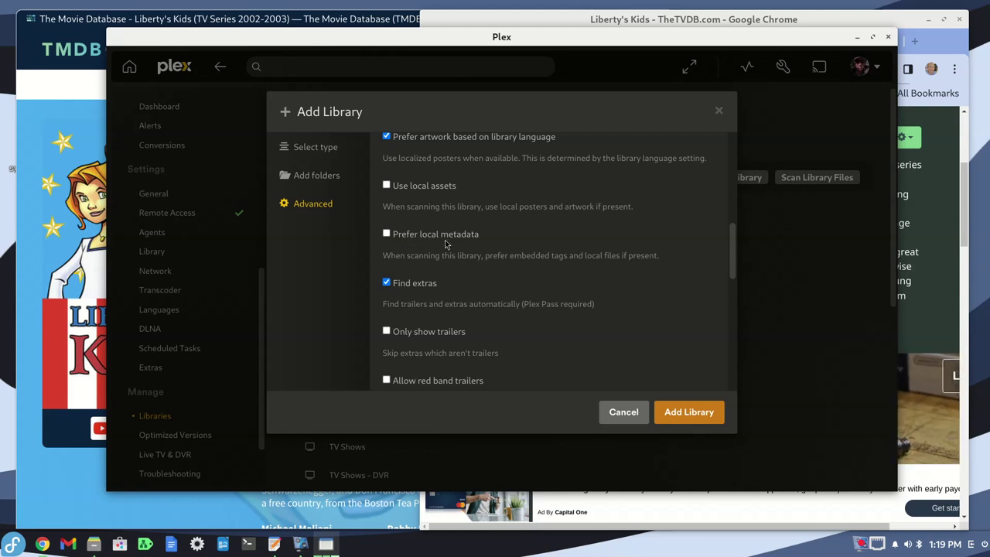
pyautogui.scroll(-3, 445, 244)
pyautogui.click(673, 413)
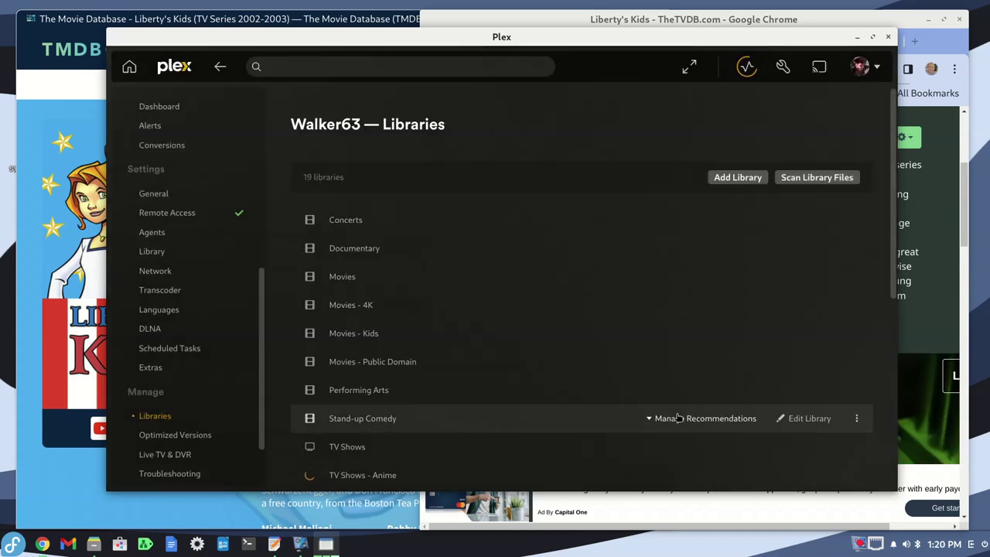
# Browse all shows in the TV Shows - Anime library and open the details page of Takin Ova
pyautogui.click(338, 479)
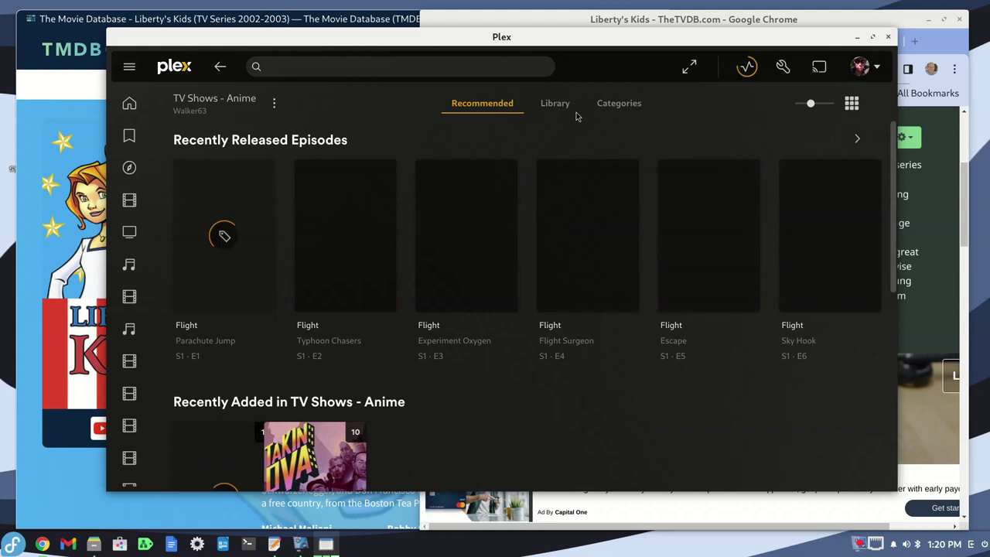
pyautogui.click(555, 104)
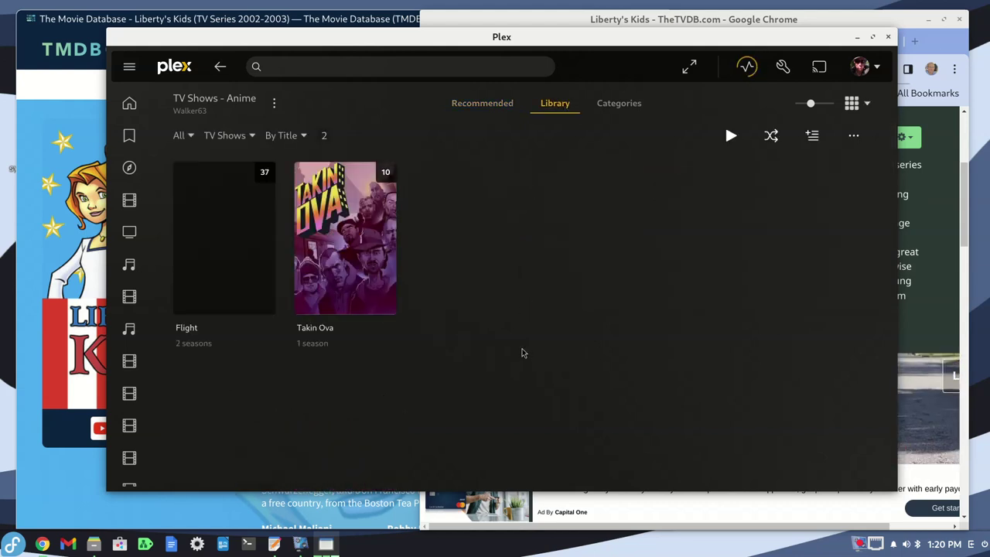
pyautogui.moveTo(382, 248)
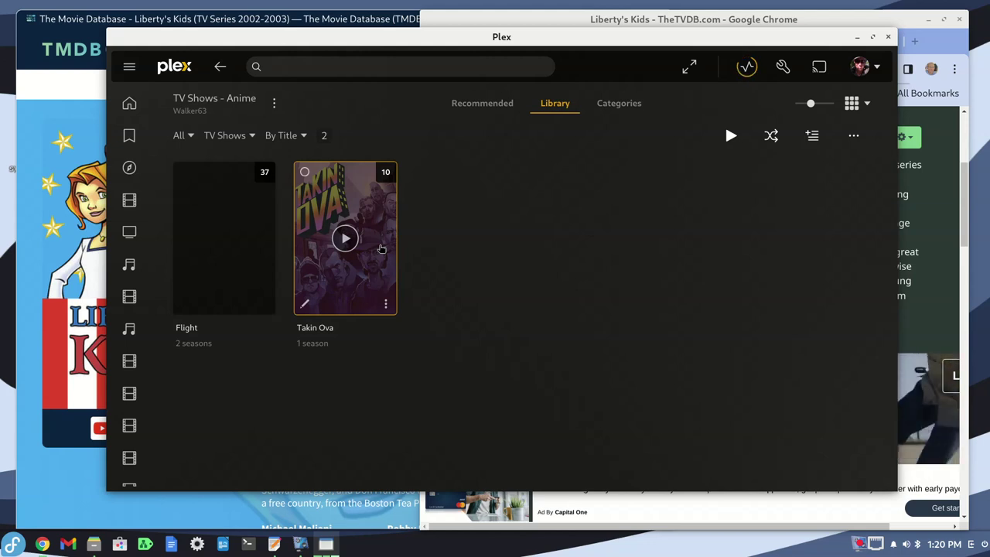
pyautogui.click(381, 248)
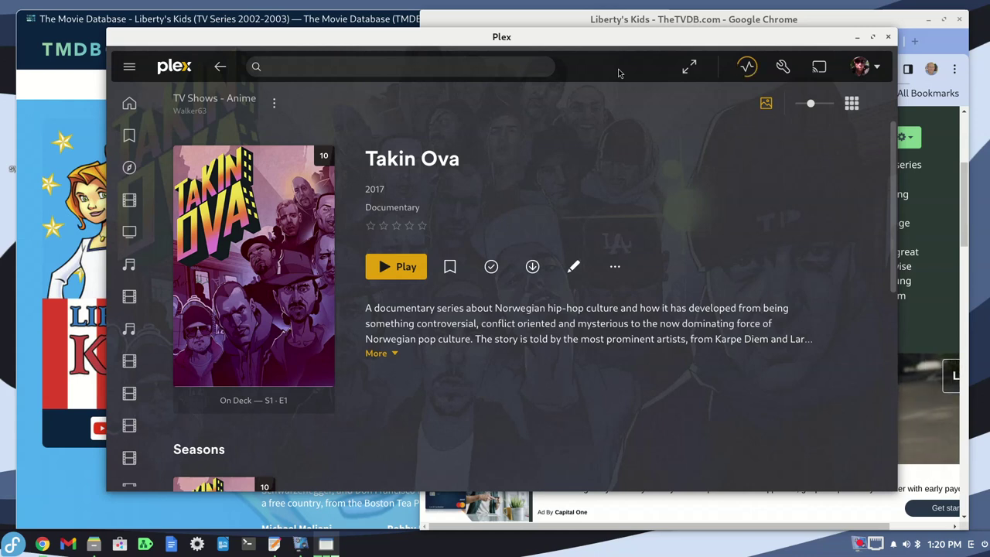
# Open the Flight show from the TV Shows - Anime library and view its advanced edit options without changing them
pyautogui.click(236, 104)
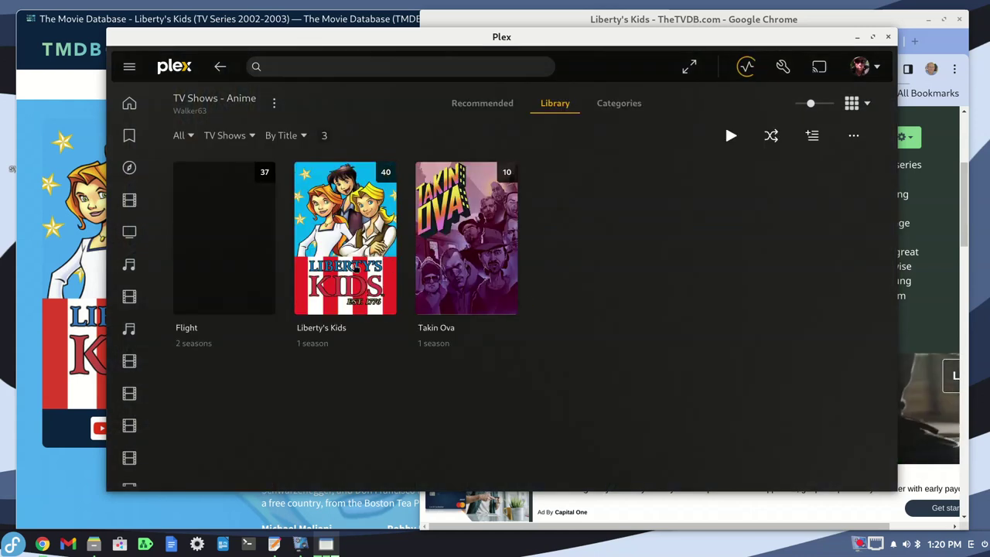
pyautogui.click(258, 269)
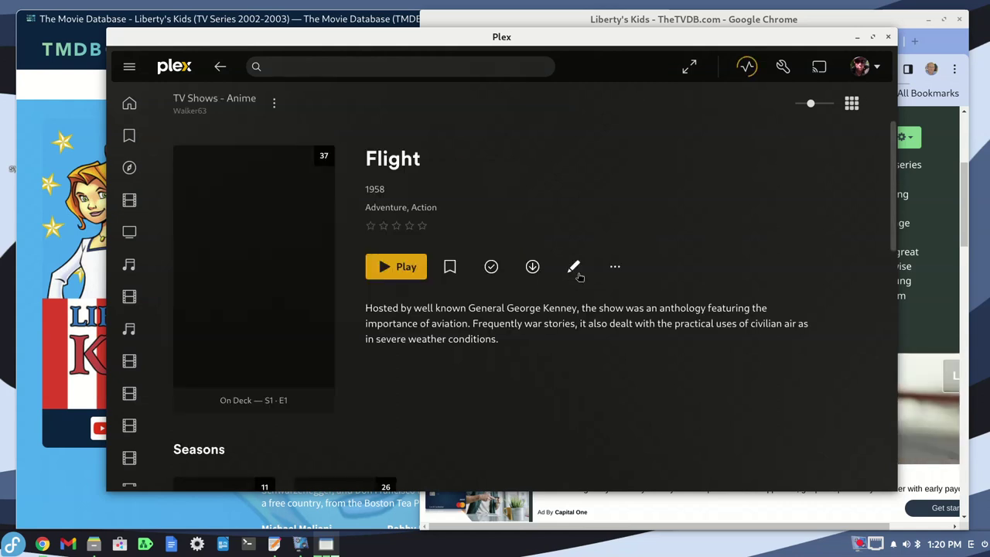
pyautogui.click(573, 269)
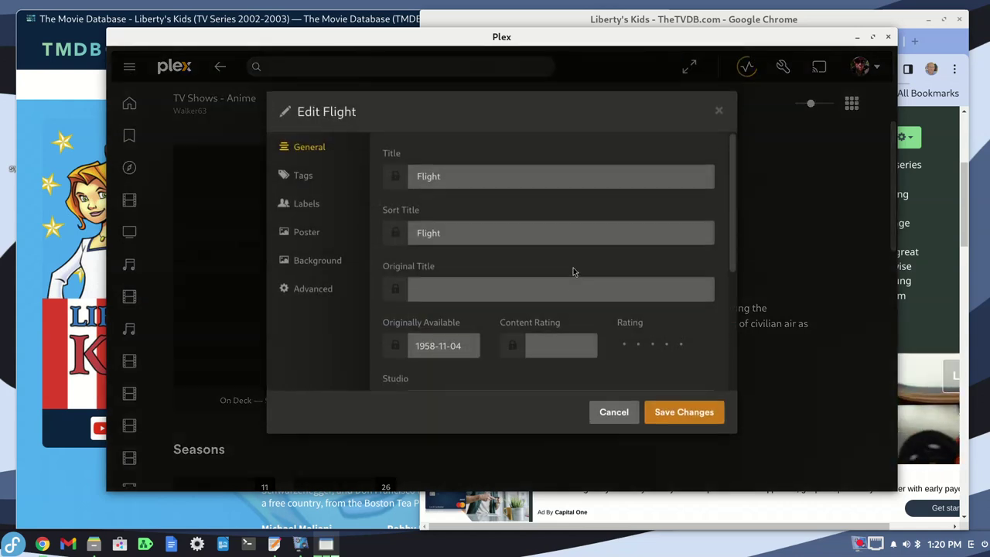
pyautogui.click(302, 290)
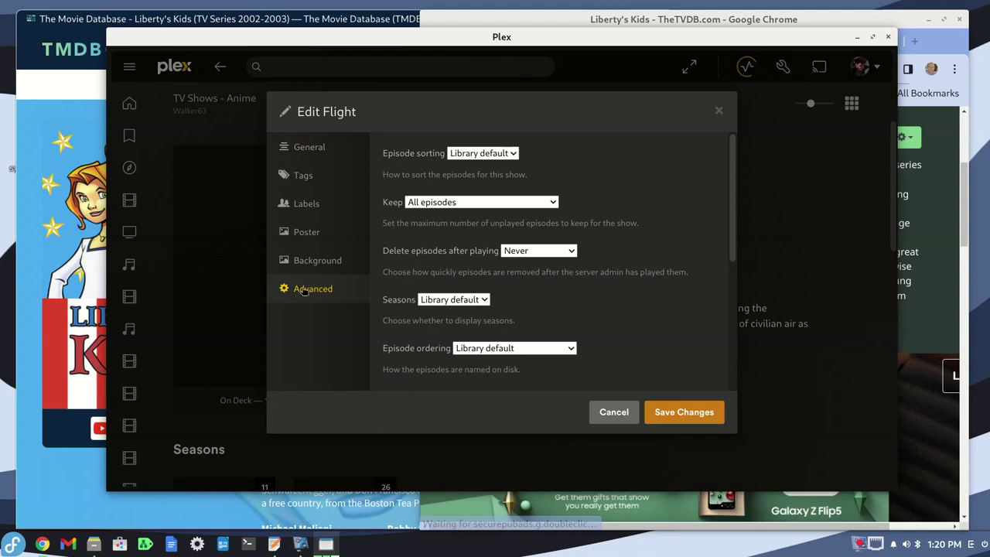
pyautogui.click(601, 412)
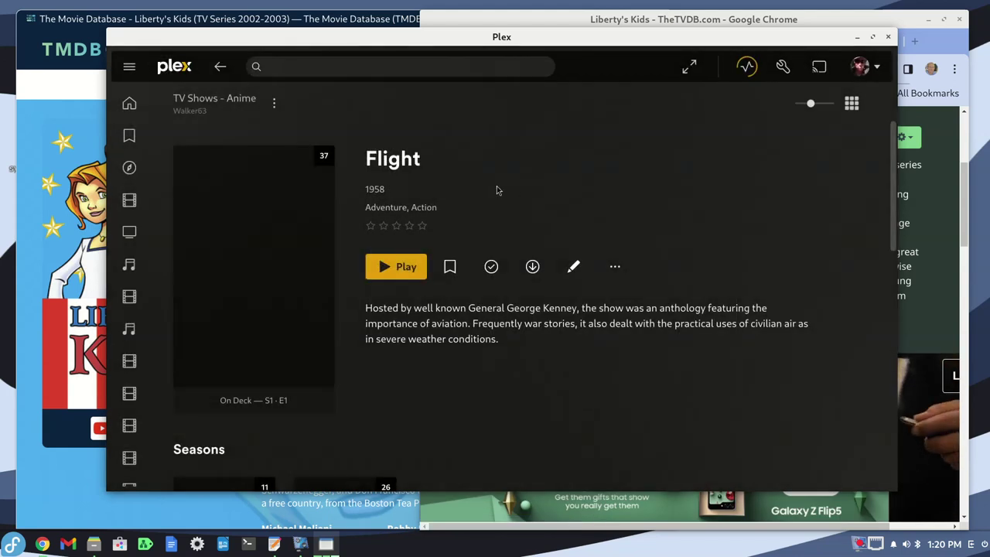
# Check the source file path of Episode 1 in Flight's Specials, marking the Dirty Pair folder name, and close without saving
pyautogui.scroll(-1, 366, 306)
pyautogui.click(259, 427)
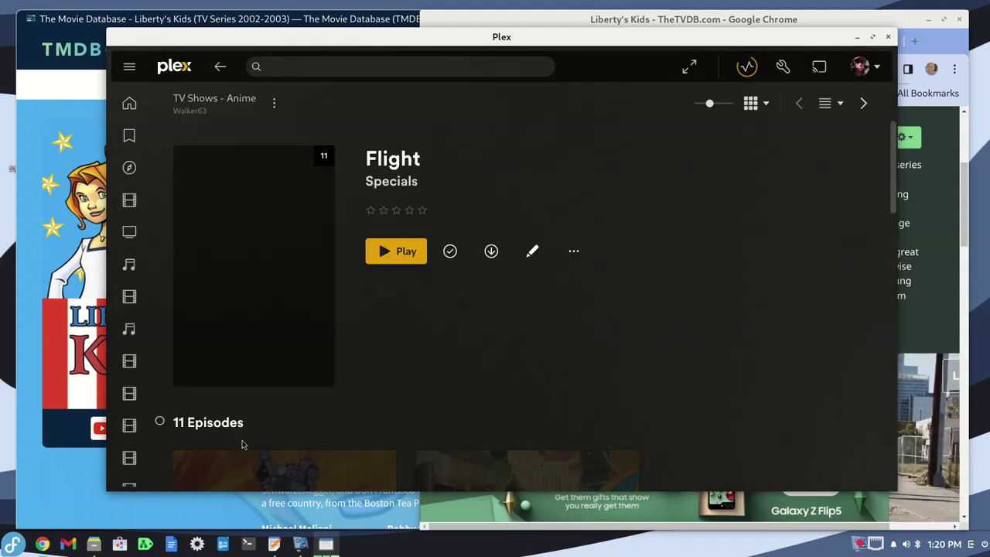
pyautogui.scroll(-4, 217, 309)
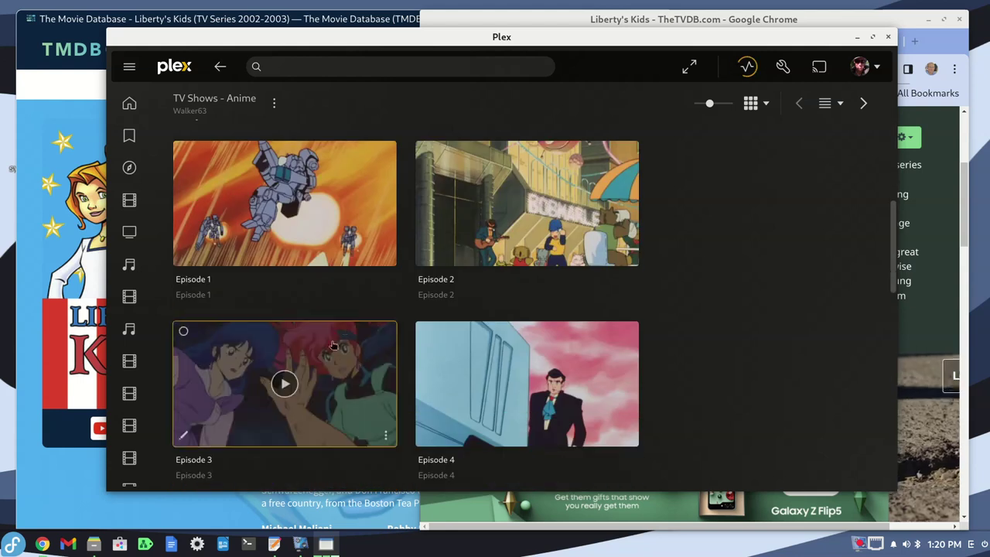
pyautogui.click(183, 256)
pyautogui.click(283, 260)
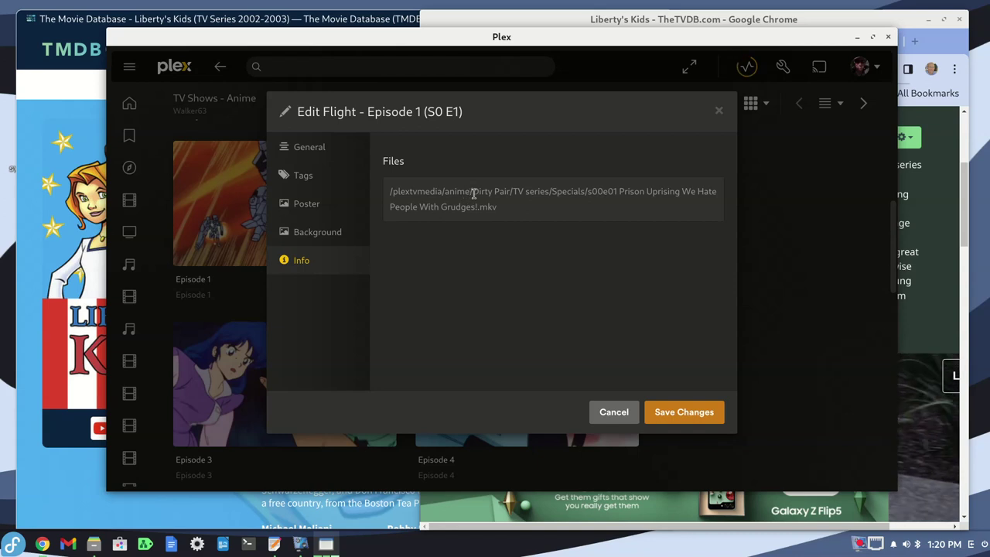
pyautogui.moveTo(473, 194); pyautogui.dragTo(513, 200)
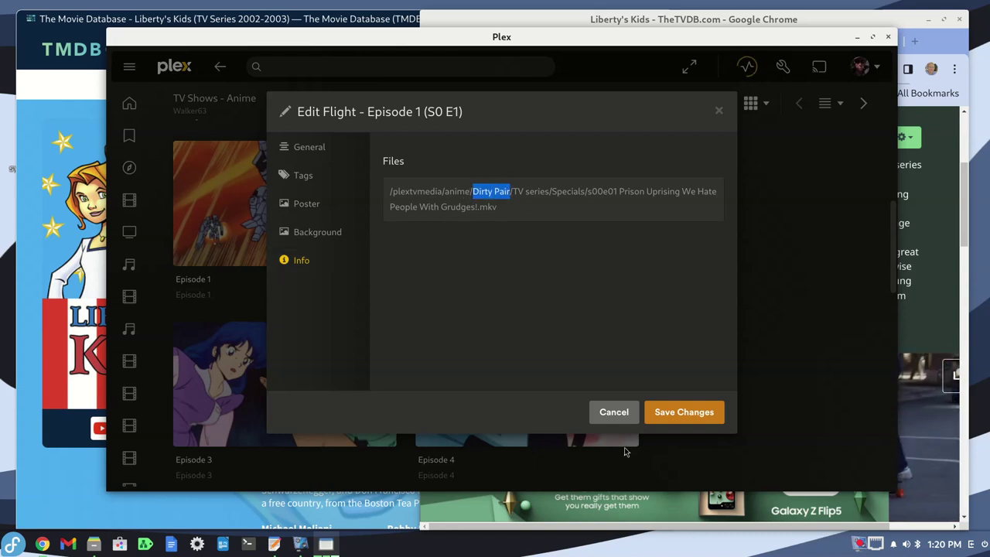
pyautogui.click(614, 411)
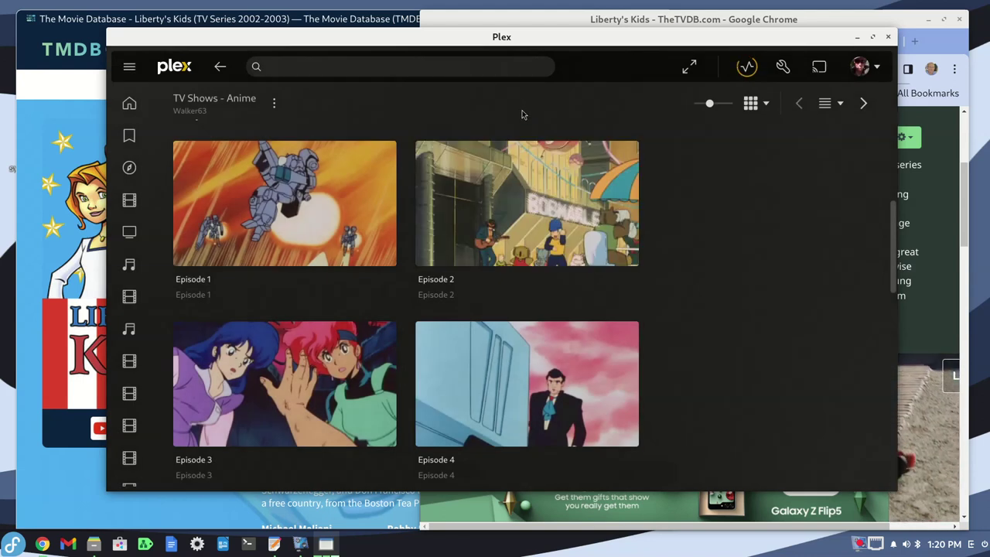
# Look over Flight's list of seasons and return to the TV Shows - Anime library
pyautogui.click(218, 67)
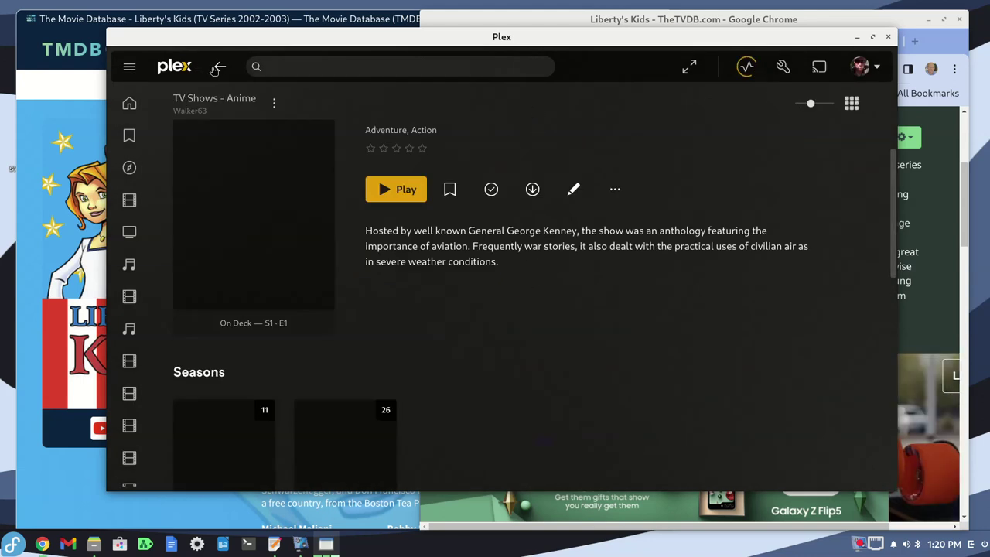
pyautogui.scroll(-2, 317, 360)
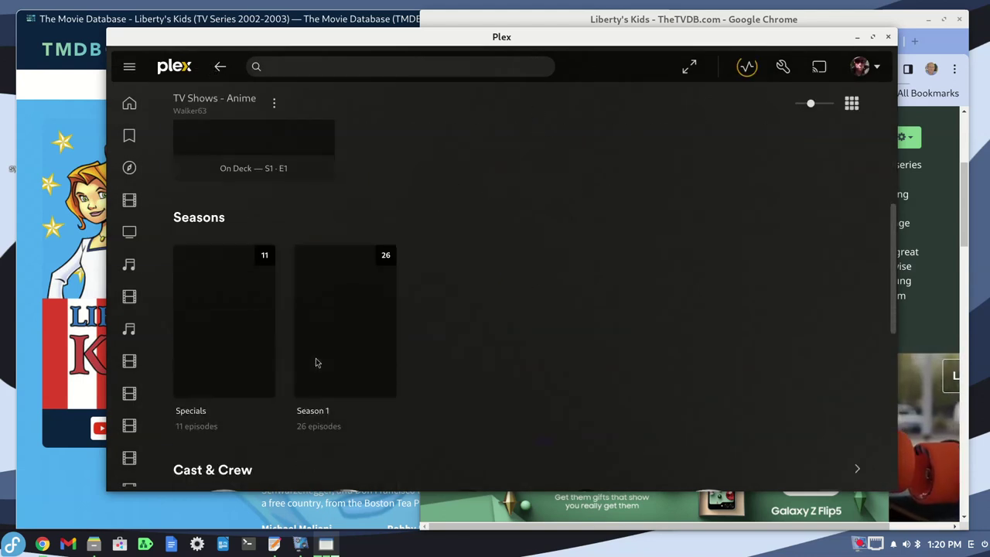
pyautogui.click(220, 68)
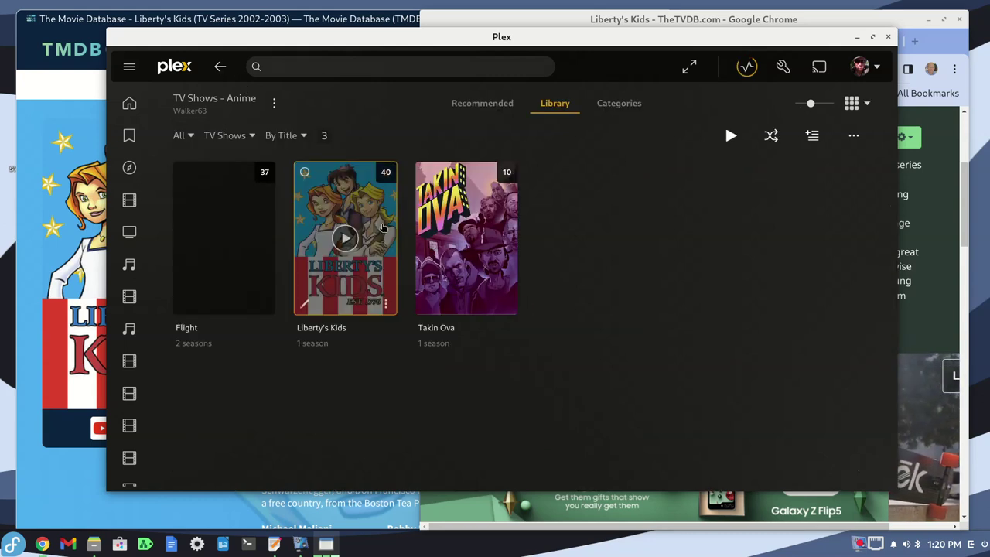
# Review the Liberty's Kids details page in the anime library and check the server's current activity
pyautogui.click(384, 225)
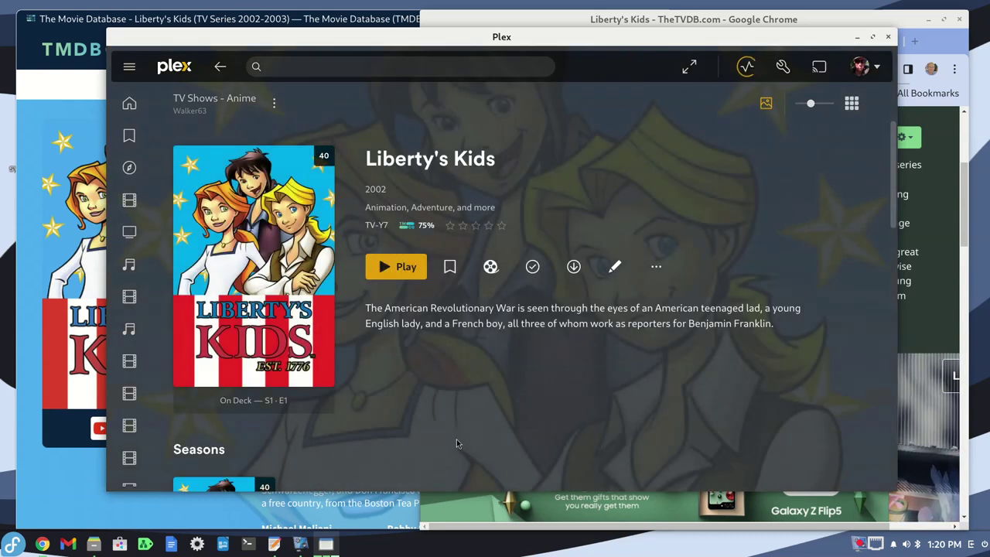
pyautogui.scroll(-2, 455, 438)
pyautogui.scroll(-4, 456, 440)
pyautogui.scroll(3, 456, 438)
pyautogui.scroll(2, 455, 438)
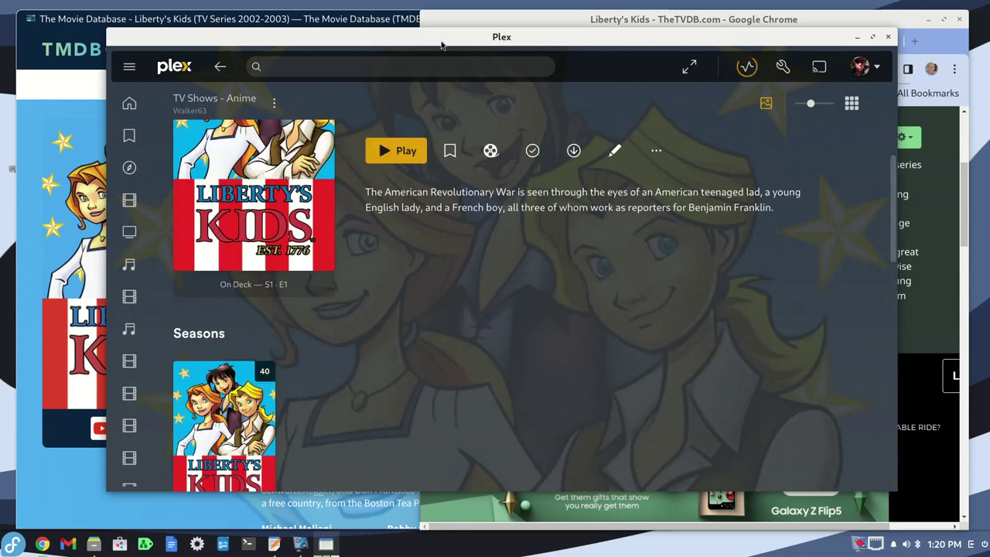
pyautogui.click(745, 70)
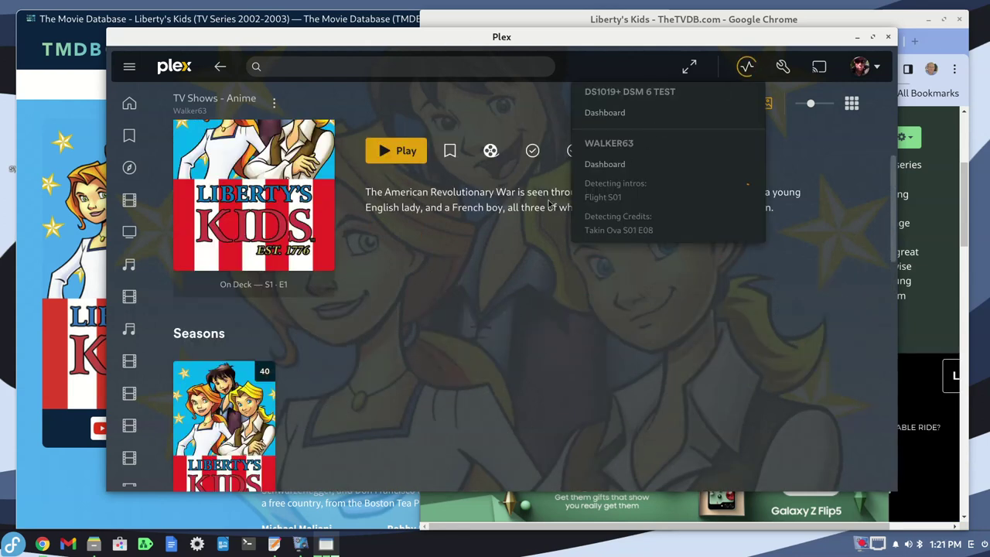
# Switch from Plex to the Liberty's Kids page on TMDB and view its Season 1 episode list
pyautogui.middleClick(349, 37)
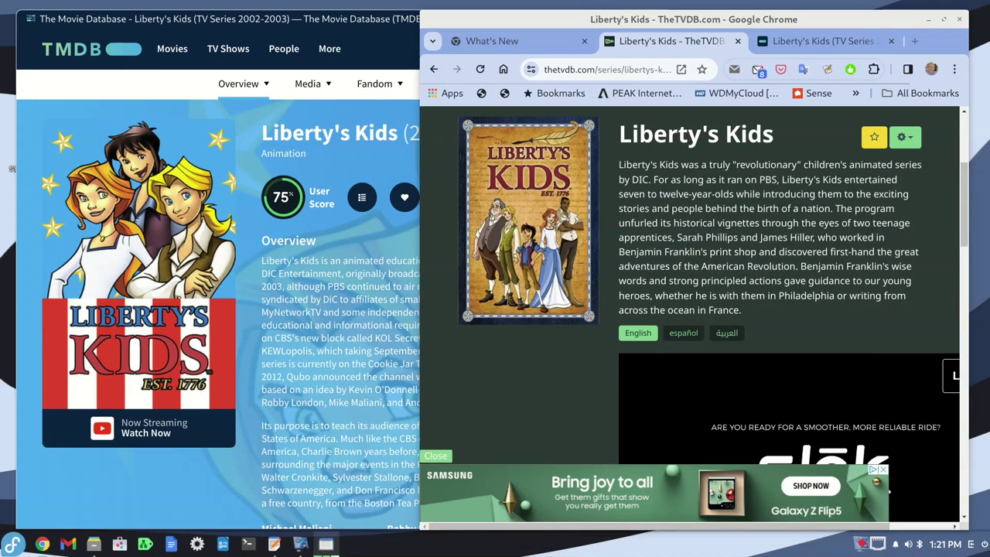
pyautogui.click(257, 325)
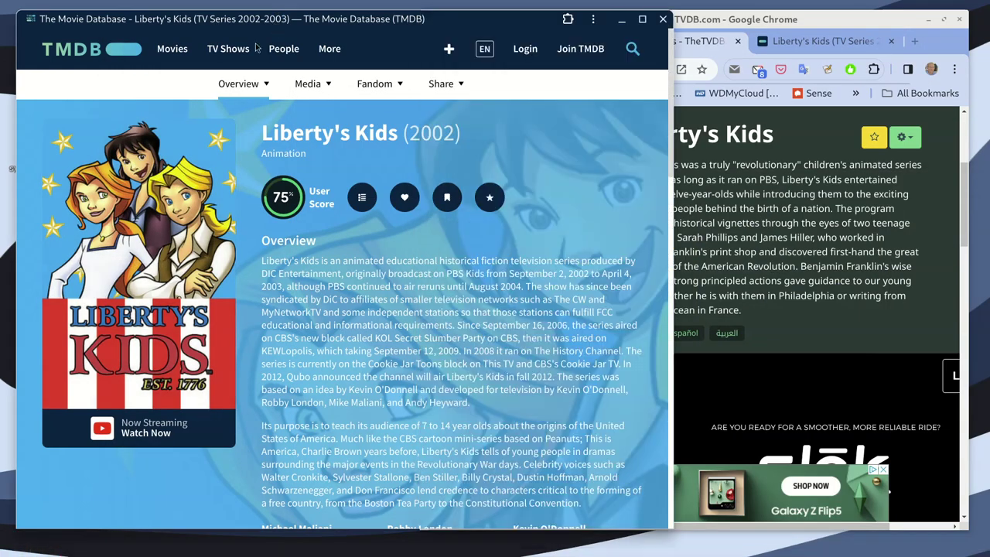
pyautogui.scroll(-5, 245, 313)
pyautogui.scroll(-4, 245, 313)
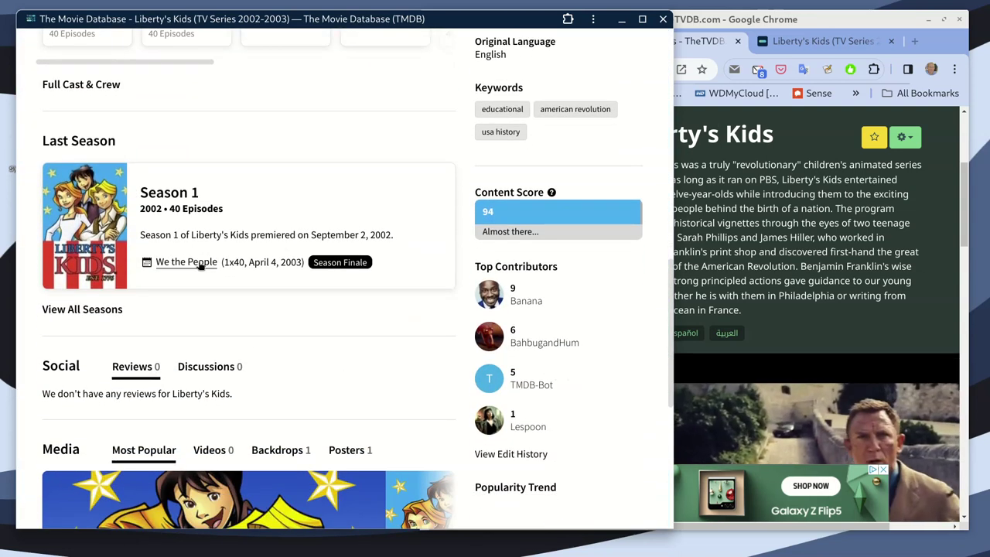
pyautogui.click(185, 197)
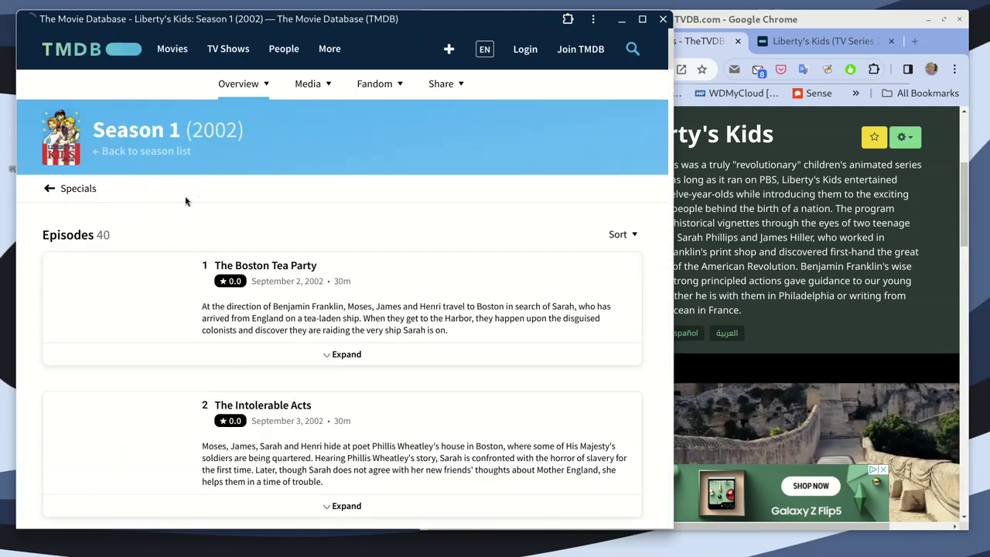
pyautogui.scroll(-1, 301, 303)
pyautogui.scroll(-1, 301, 303)
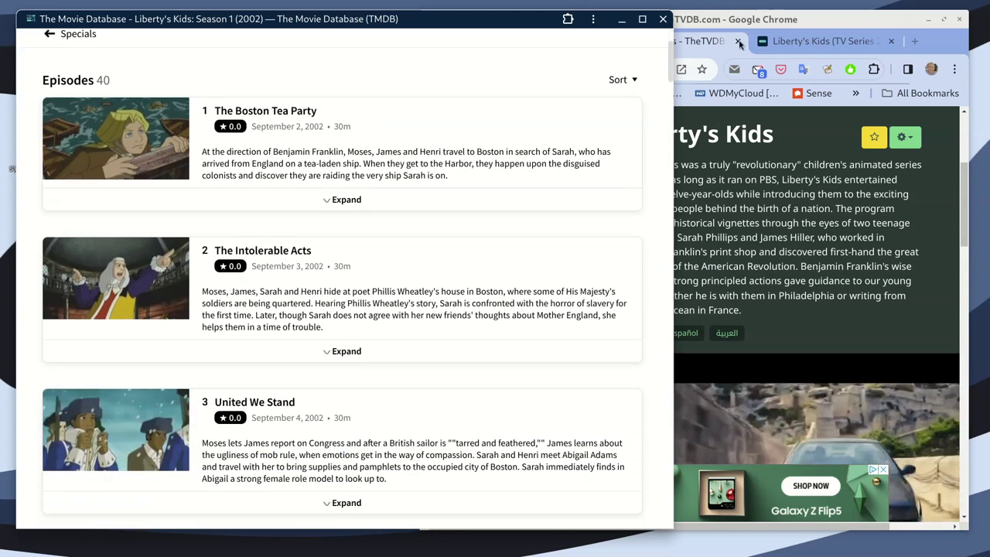
# Switch to TheTVDB and compare the Liberty's Kids seasons under DVD Order, Absolute Order and Aired Order, closing the floating video
pyautogui.hotkey('alt', 'Tab')
pyautogui.scroll(-5, 565, 364)
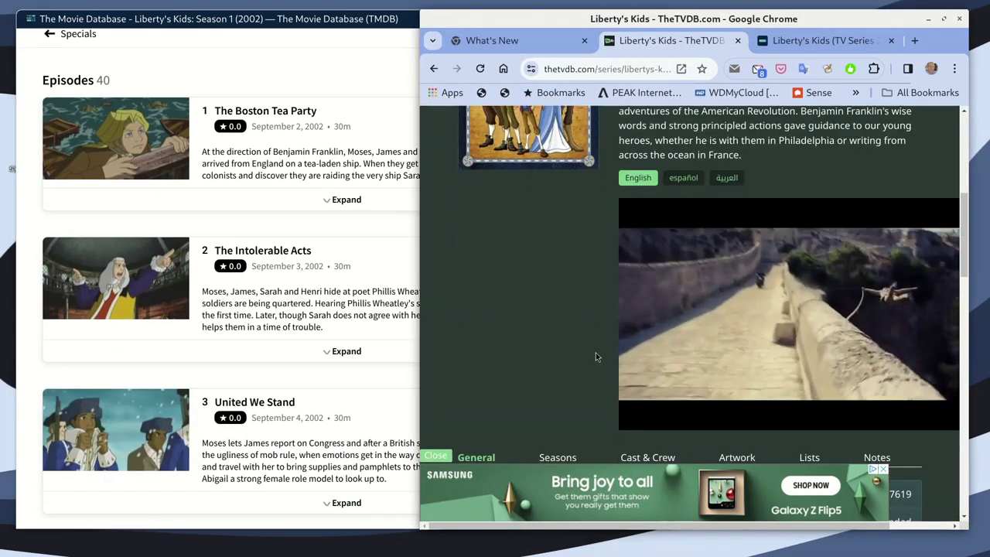
pyautogui.click(565, 225)
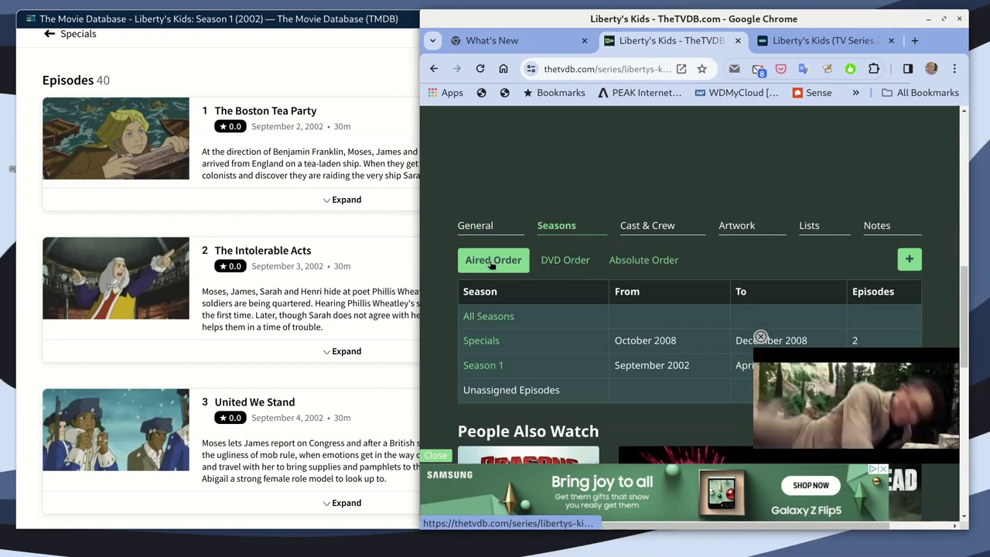
pyautogui.click(563, 260)
pyautogui.click(634, 261)
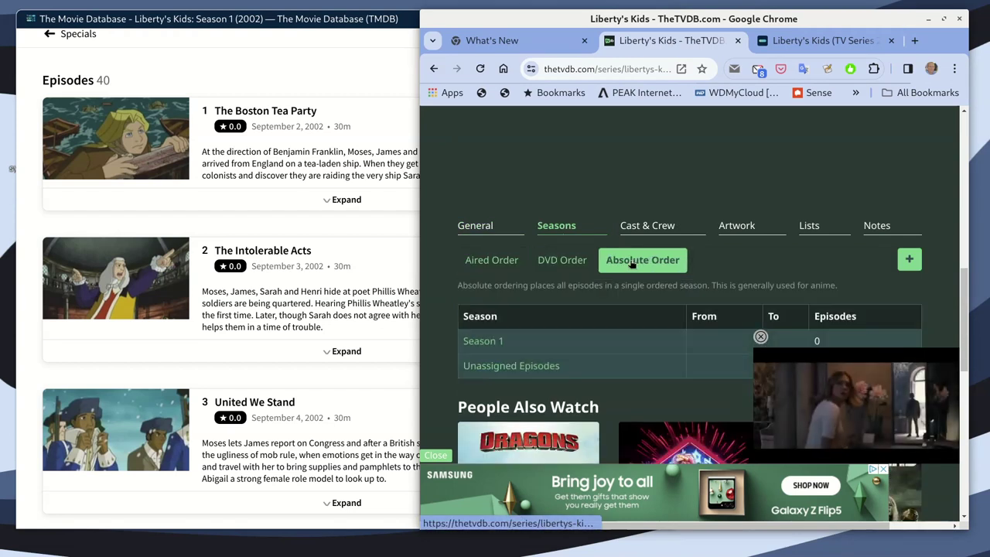
pyautogui.click(574, 261)
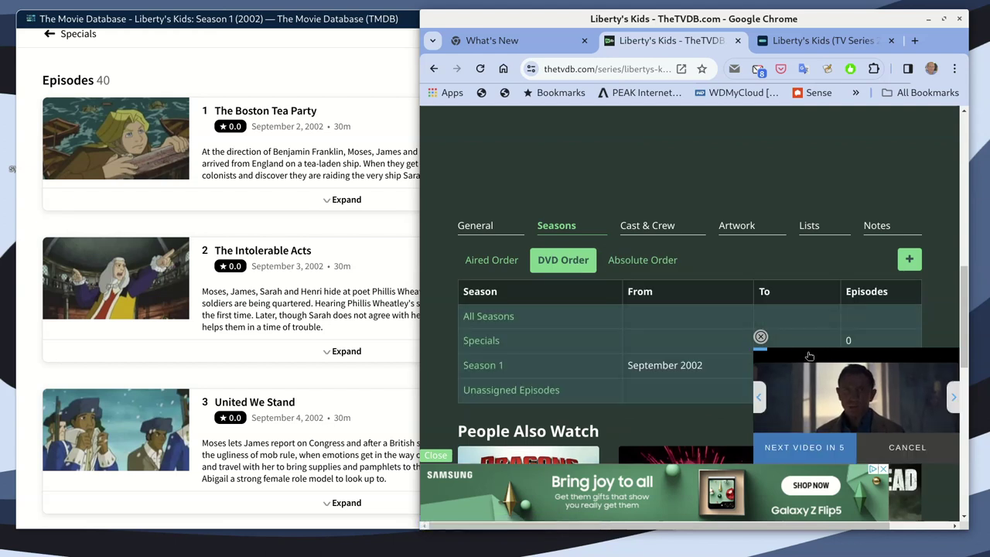
pyautogui.click(760, 337)
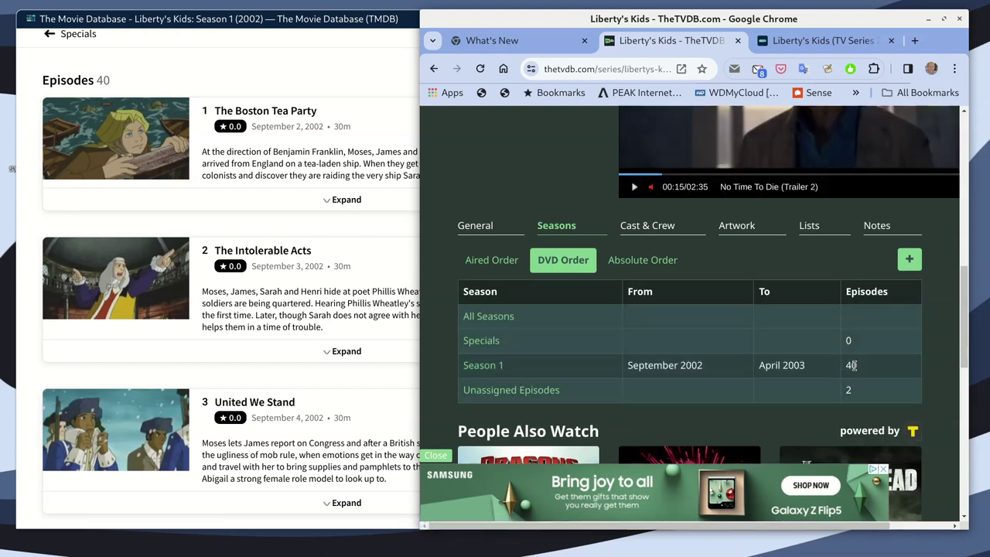
pyautogui.click(494, 261)
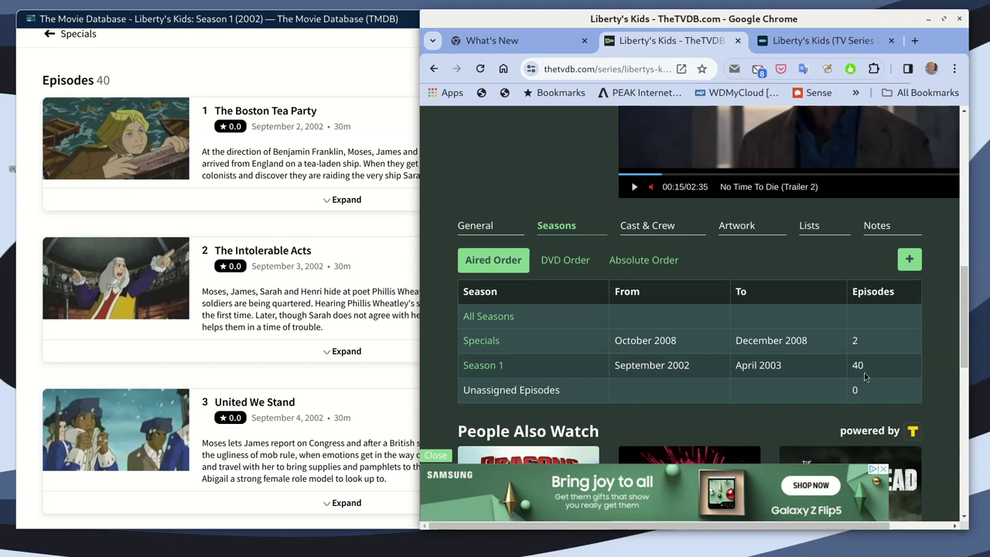
# Open Season 1 under Aired Order on TheTVDB and look through its episode list
pyautogui.click(494, 370)
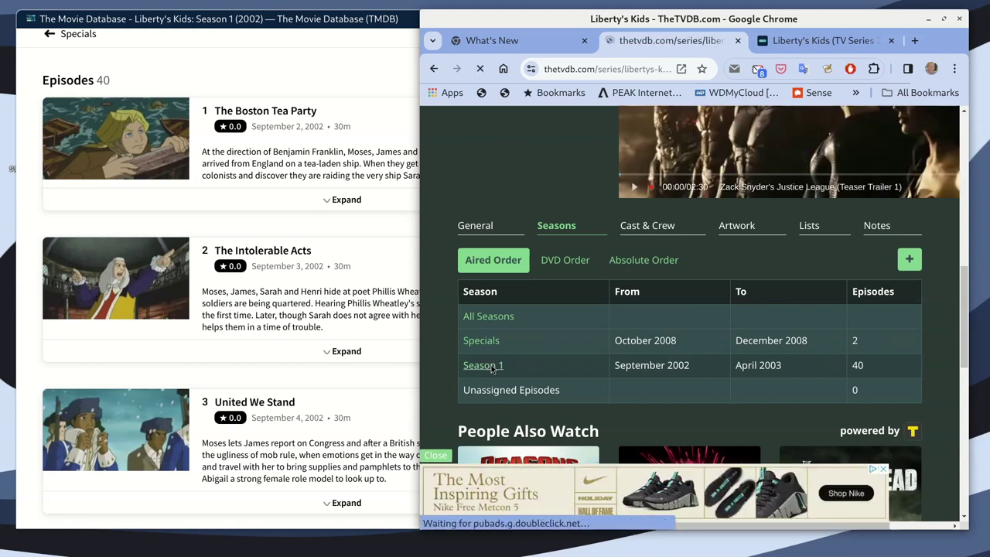
pyautogui.scroll(-15, 524, 363)
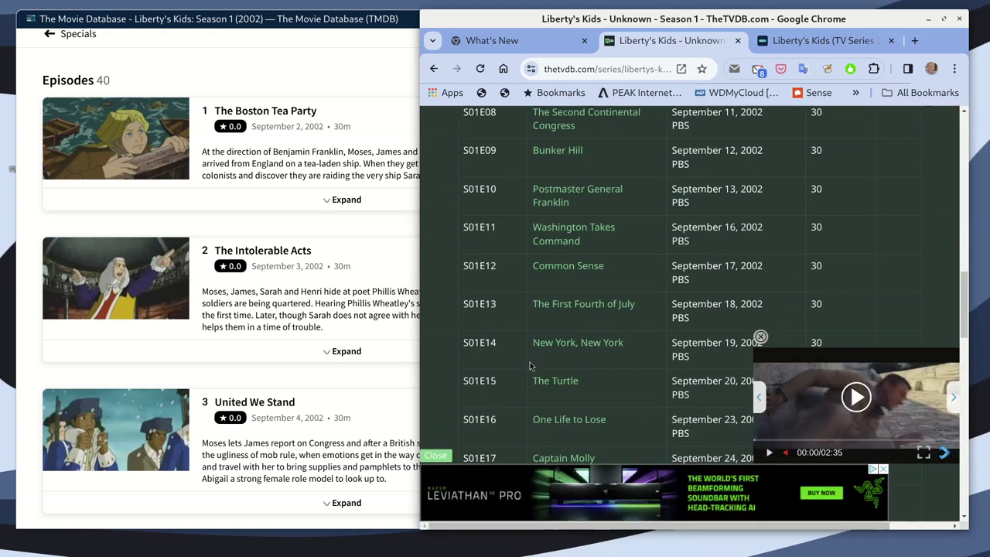
pyautogui.scroll(-5, 536, 353)
pyautogui.scroll(2, 537, 353)
pyautogui.scroll(20, 567, 411)
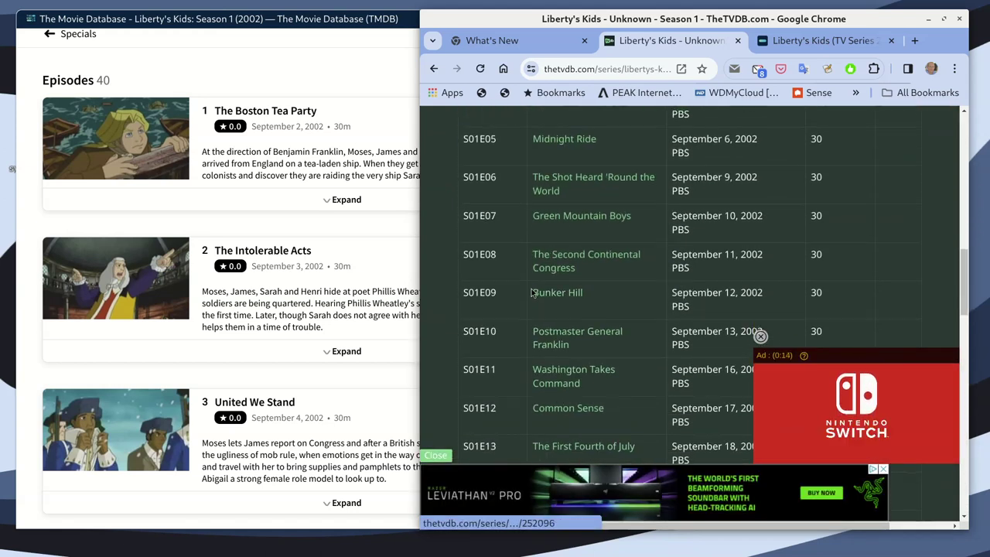
# Return to the series' seasons and open Season 1 under DVD Order, dismissing the pop-up ad
pyautogui.click(433, 69)
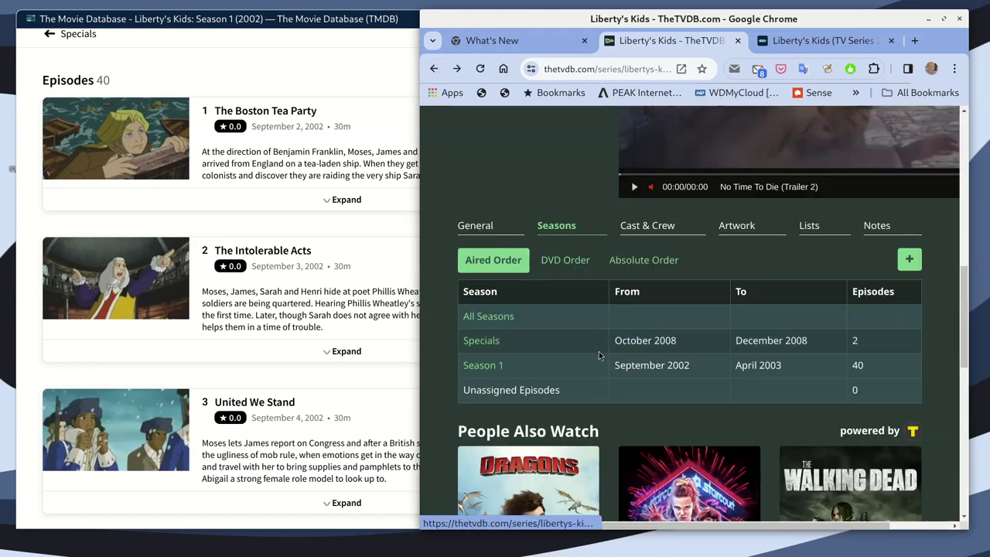
pyautogui.click(571, 261)
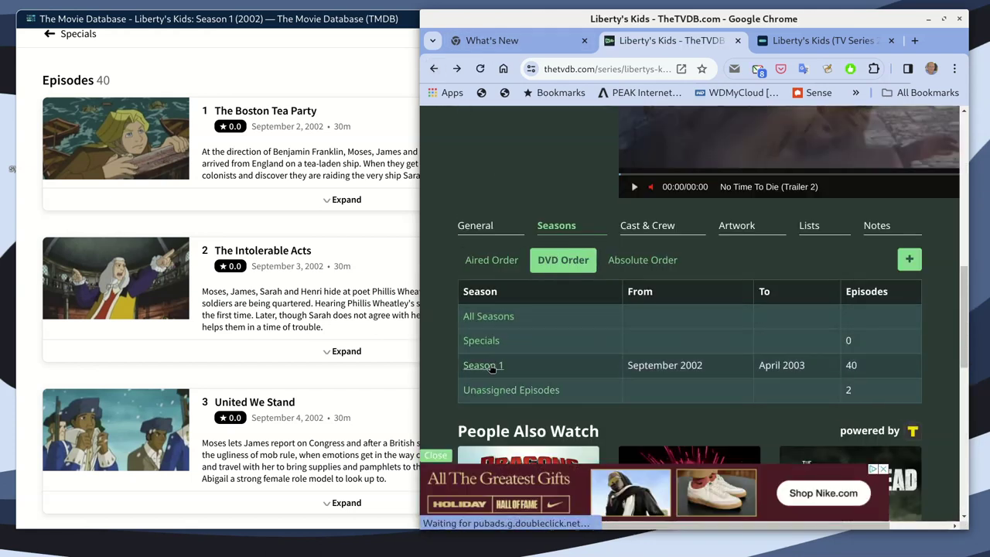
pyautogui.click(492, 364)
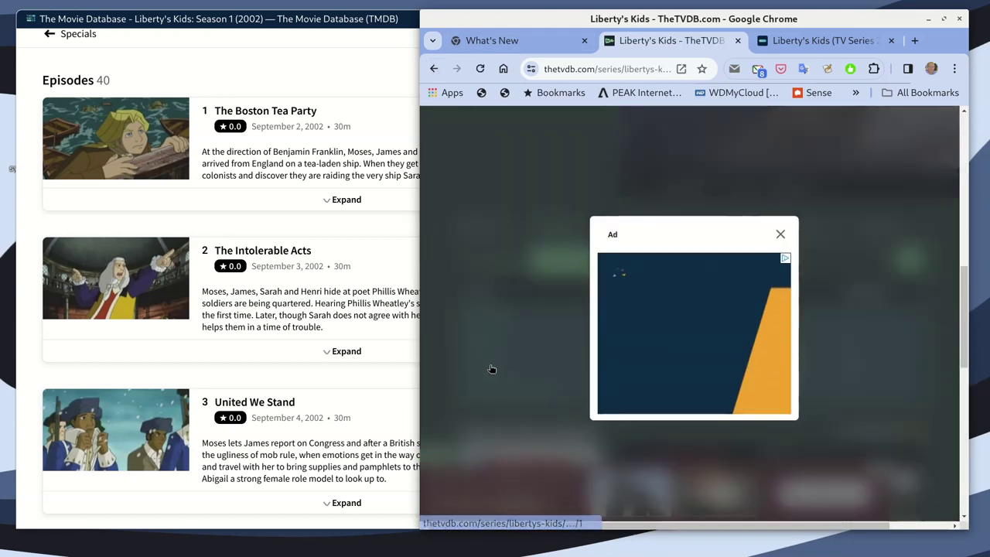
pyautogui.click(780, 234)
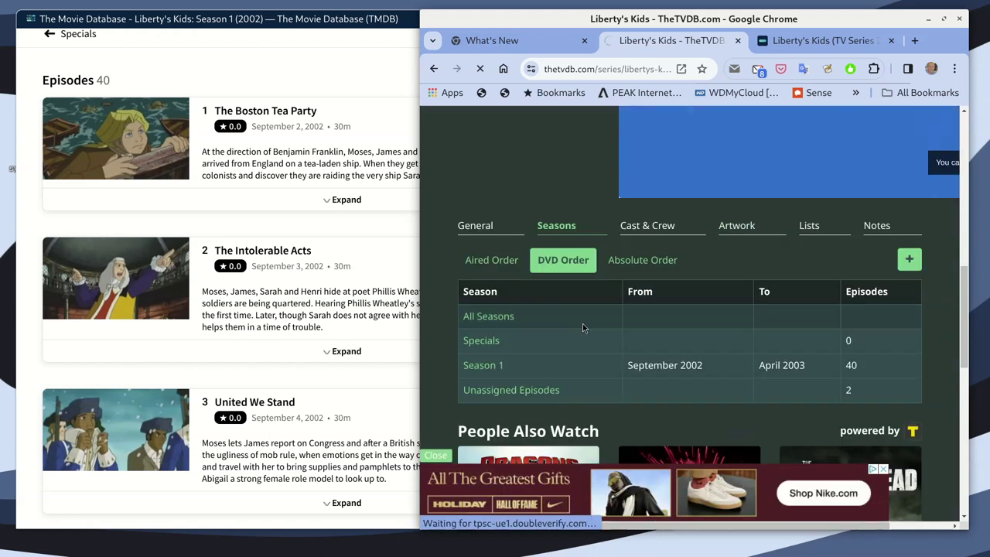
pyautogui.scroll(-4, 583, 325)
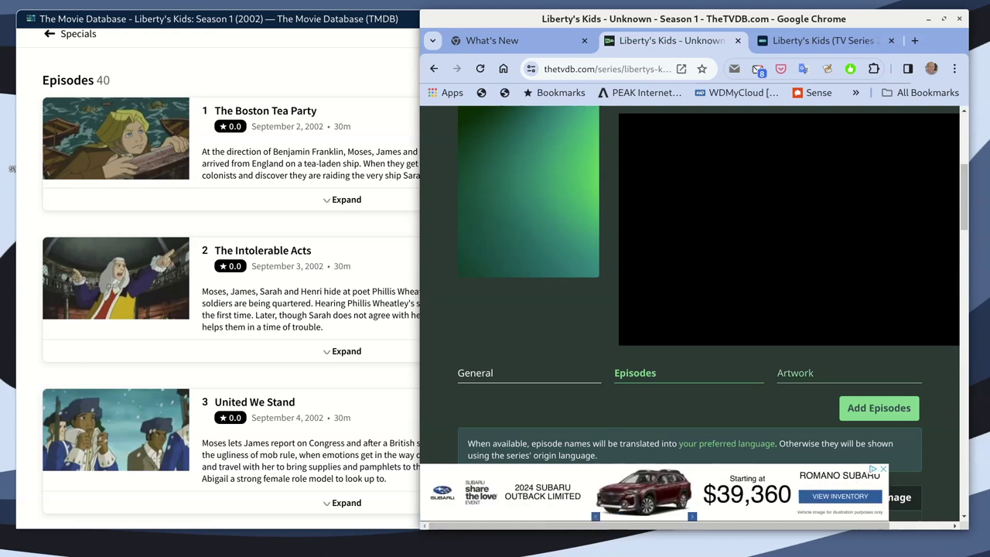
# Open the Liberty's Kids Specials listing on TMDB after glancing at the TheTVDB Season 1 page
pyautogui.click(235, 45)
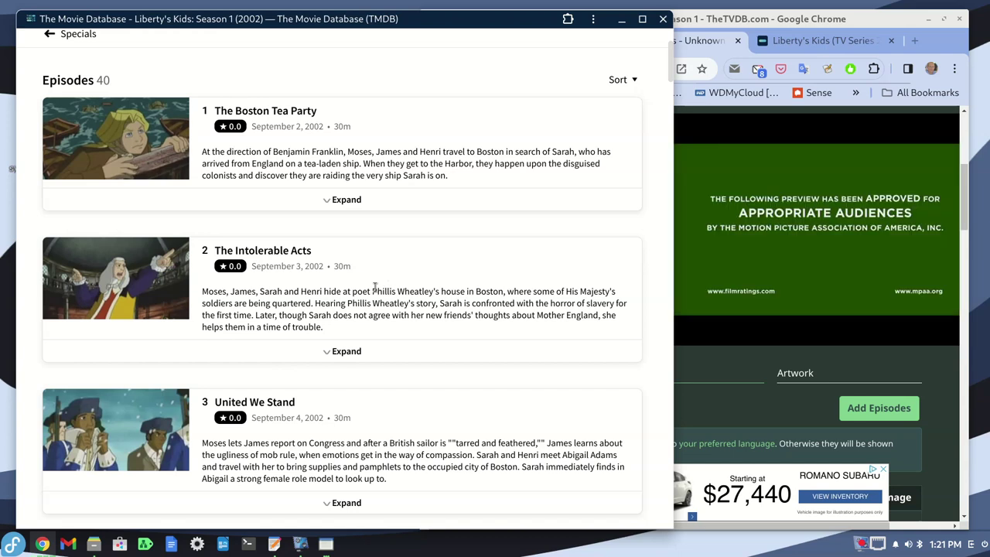
pyautogui.click(749, 19)
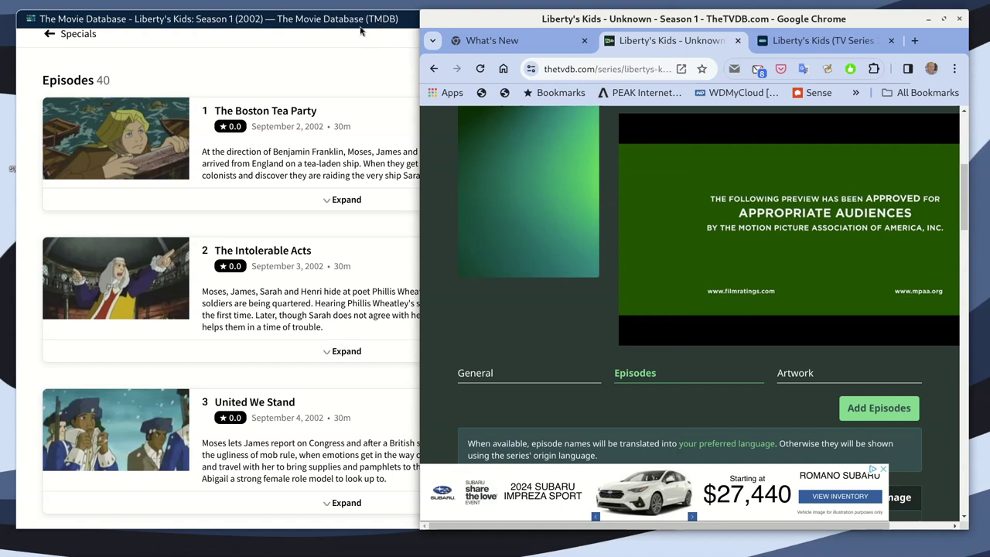
pyautogui.click(294, 21)
pyautogui.click(48, 35)
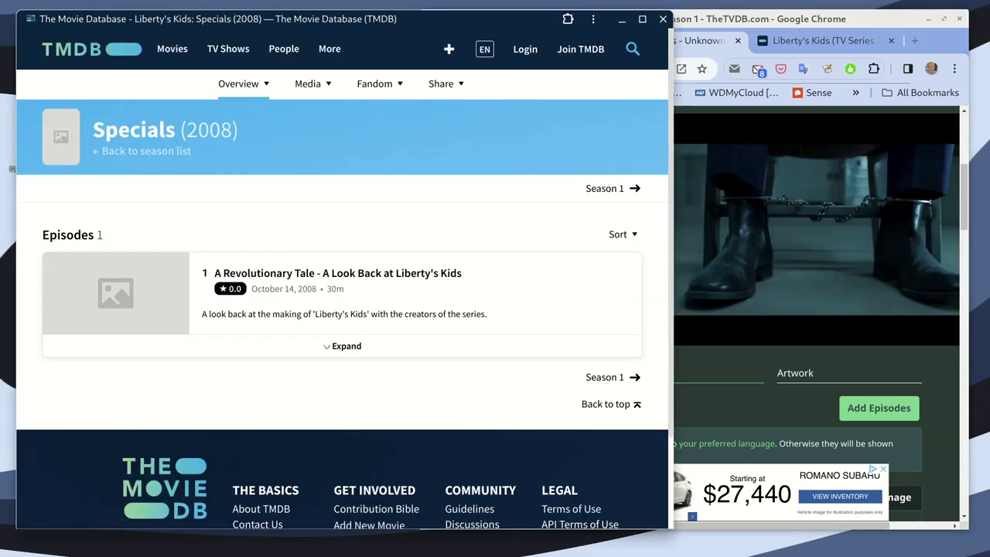
# Switch to the text editor showing TMDB and TVDB Listings for Dirty Pair.txt, maximize it, and compare the two sites' season and specials lists
pyautogui.click(274, 544)
pyautogui.moveTo(907, 96); pyautogui.dragTo(393, 70)
pyautogui.doubleClick(393, 70)
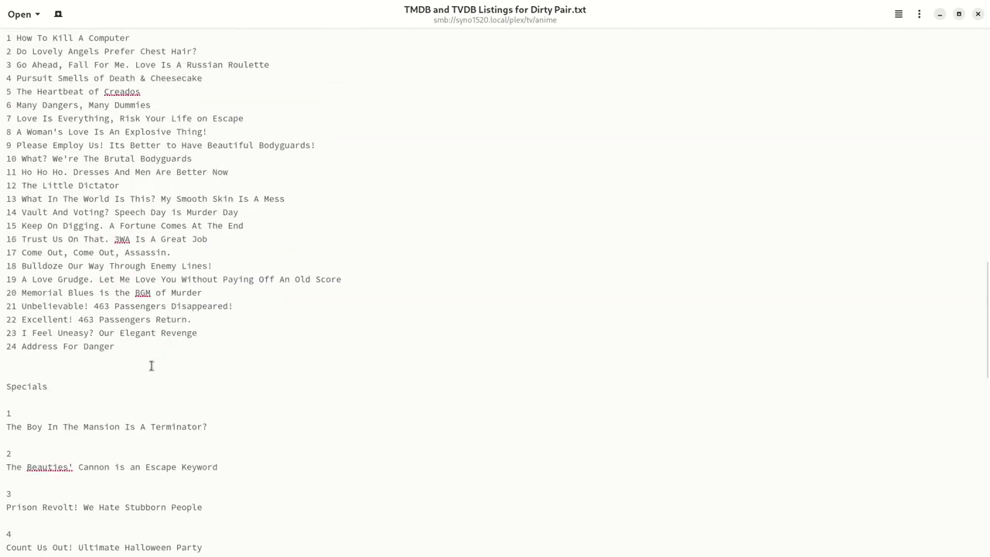
pyautogui.scroll(3, 151, 365)
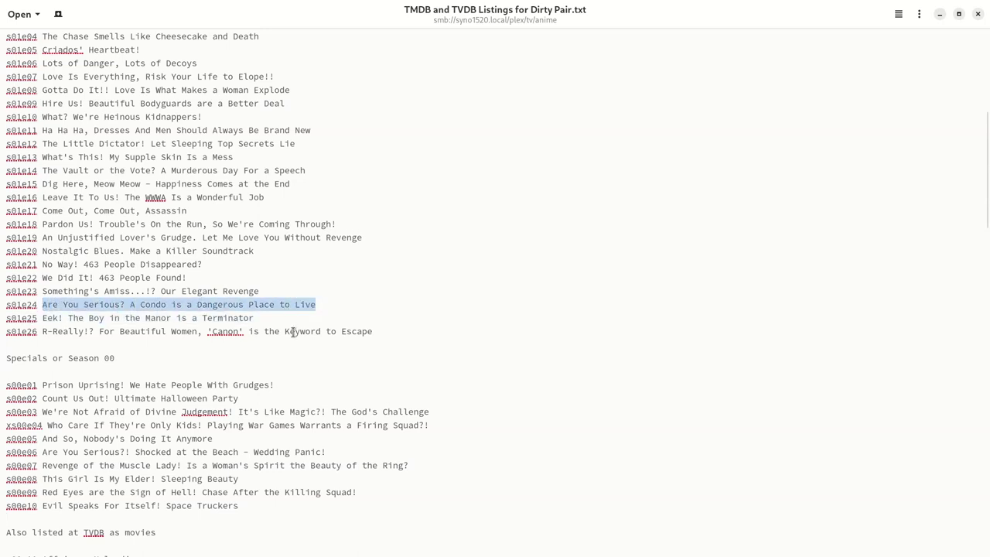
pyautogui.scroll(-15, 291, 331)
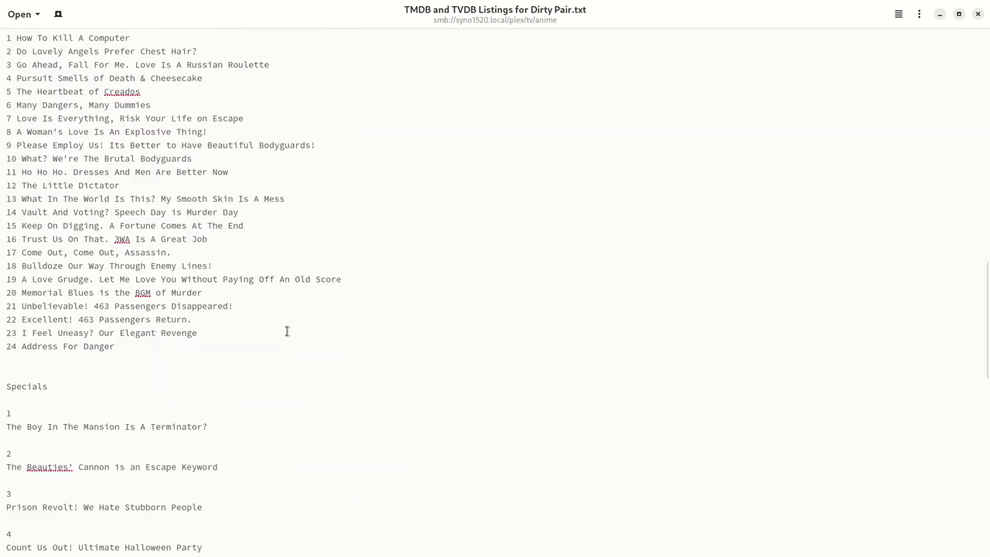
# Try to paste "Are You Serious? A Condo is a Dangerous Place to Live" after episode 24, Address For Danger, and hide the text editor
pyautogui.click(116, 347)
pyautogui.write('Are You Serious? A Condo is a Dangerous Place to Live')
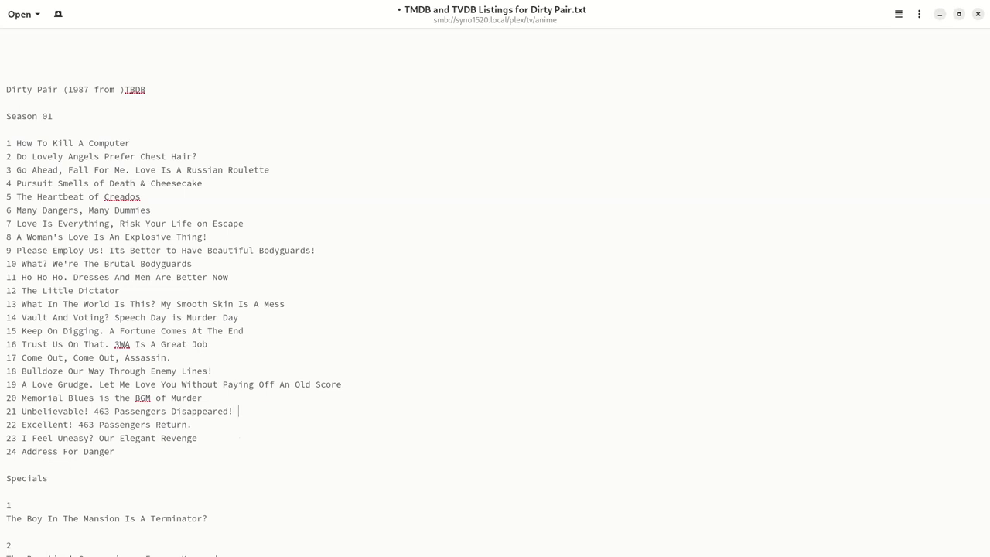
pyautogui.hotkey('ctrl', 'v')
pyautogui.doubleClick(333, 10)
pyautogui.press('super+h')
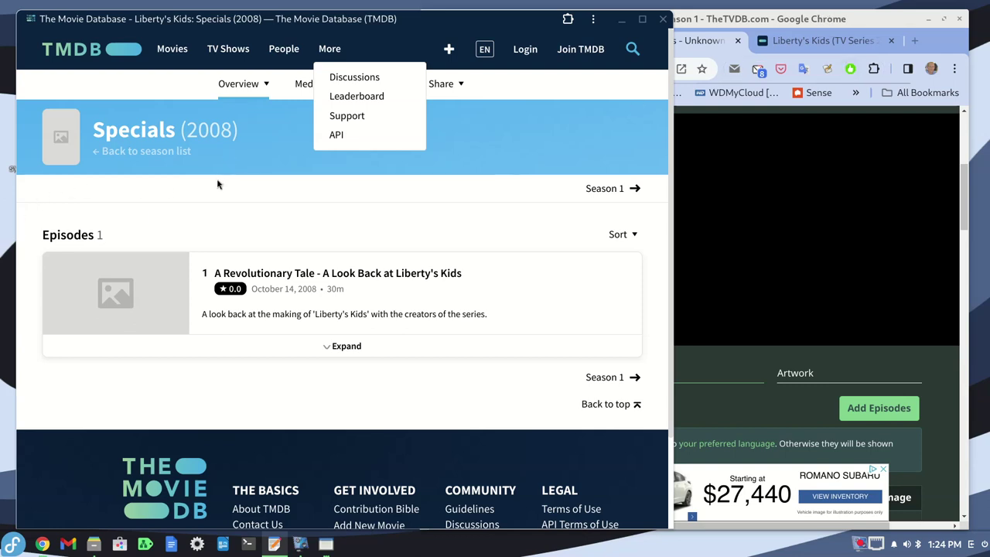
# Search TMDB for "dirty pair"
pyautogui.click(632, 49)
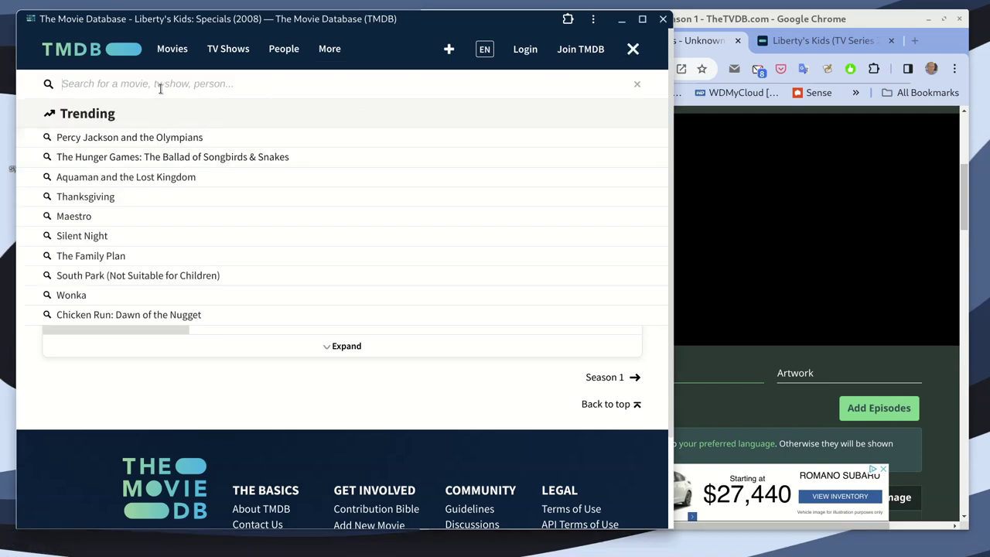
pyautogui.write('di')
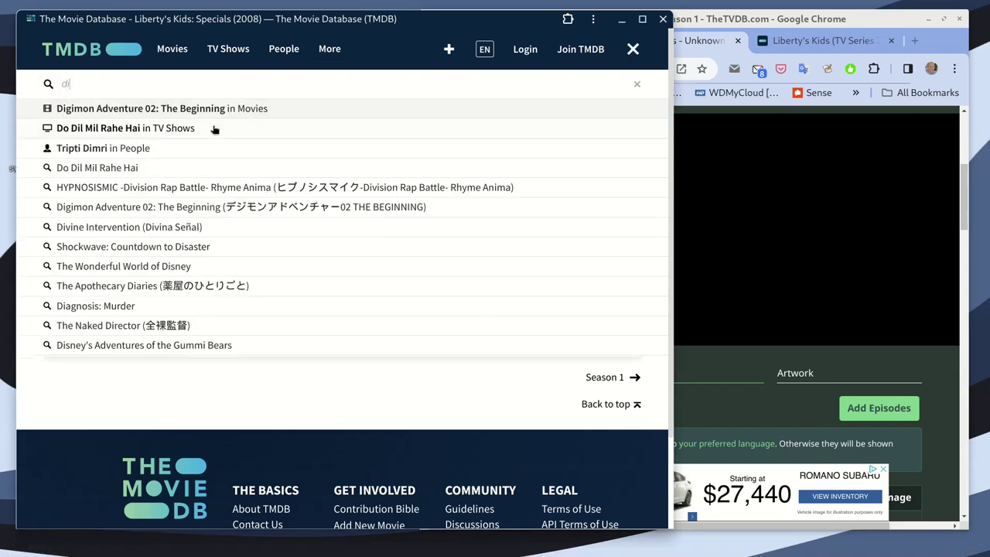
pyautogui.write('rty ')
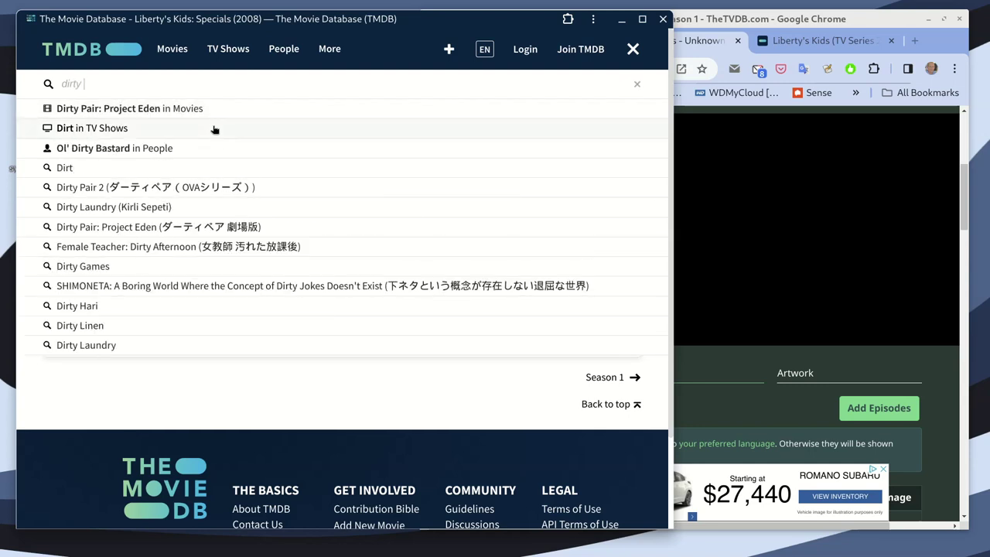
pyautogui.write('pair')
pyautogui.press('Return')
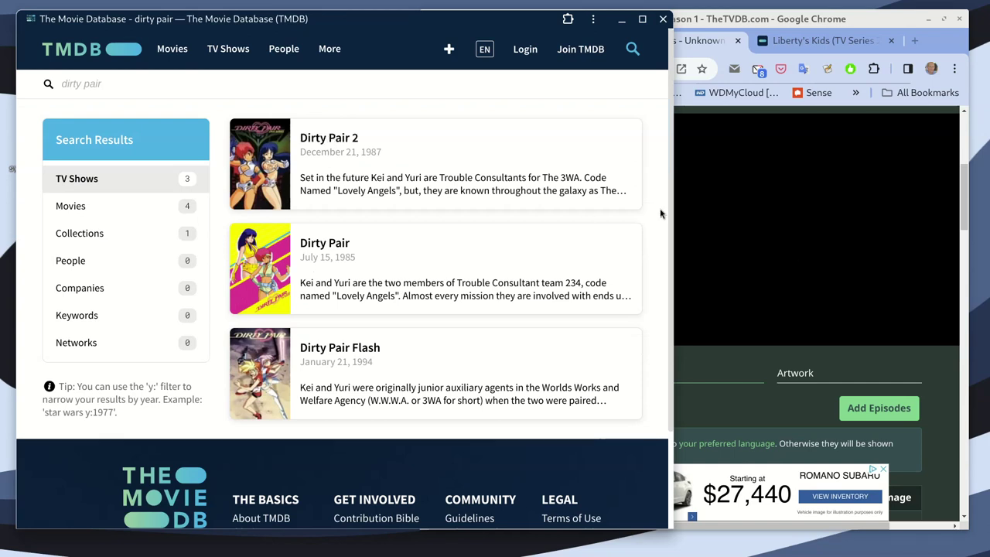
# Open the 1985 Dirty Pair series on TMDB and look through its Season 1 episode list
pyautogui.click(320, 246)
pyautogui.scroll(-6, 222, 348)
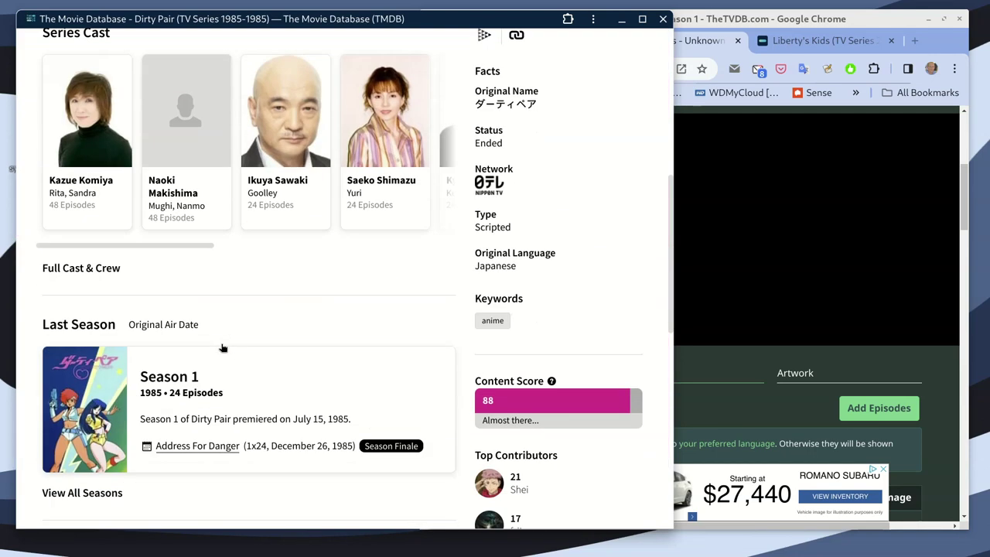
pyautogui.scroll(-2, 222, 348)
pyautogui.click(180, 225)
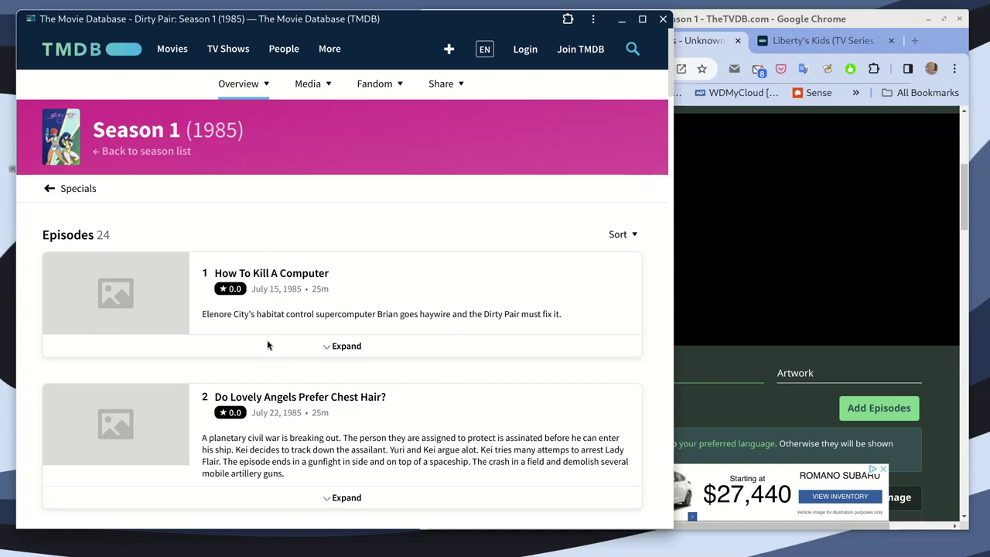
pyautogui.scroll(-2, 263, 346)
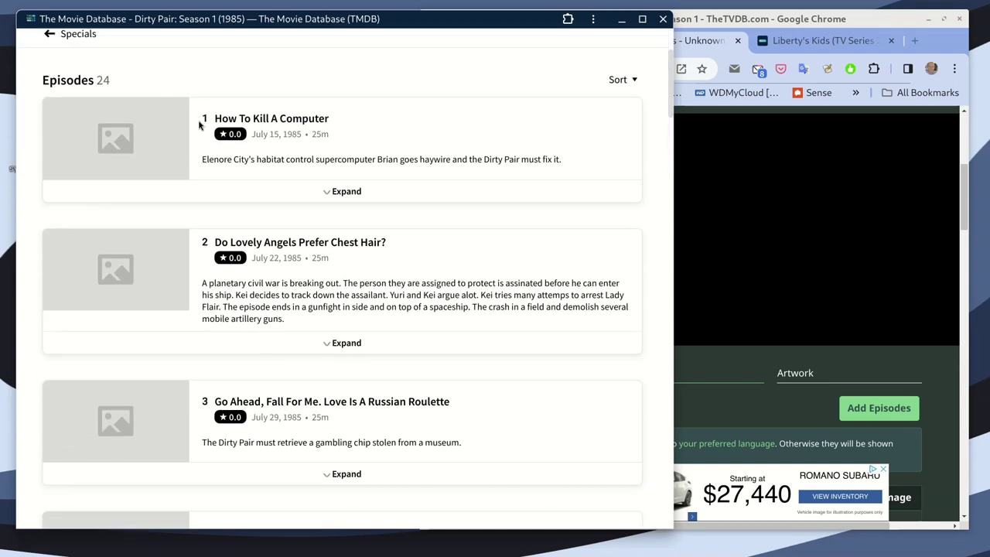
pyautogui.scroll(-15, 274, 336)
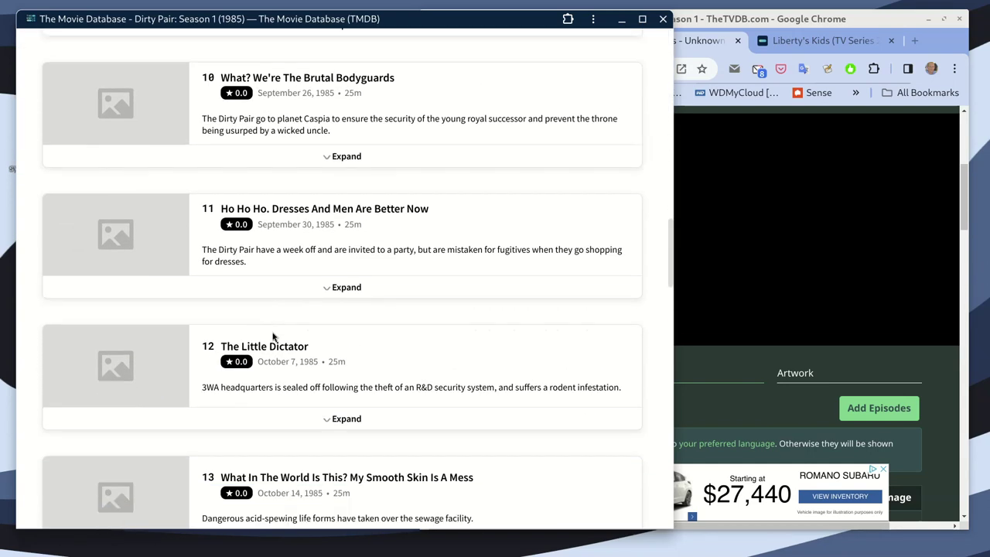
pyautogui.scroll(-10, 273, 335)
# Switch to the TheTVDB window and search the site for "dirty pair"
pyautogui.click(762, 17)
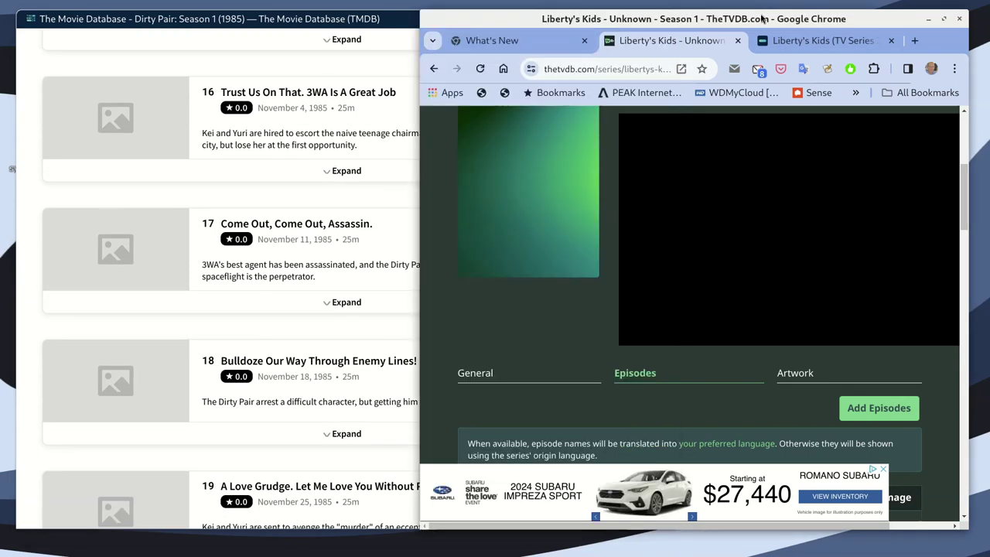
pyautogui.scroll(5, 656, 162)
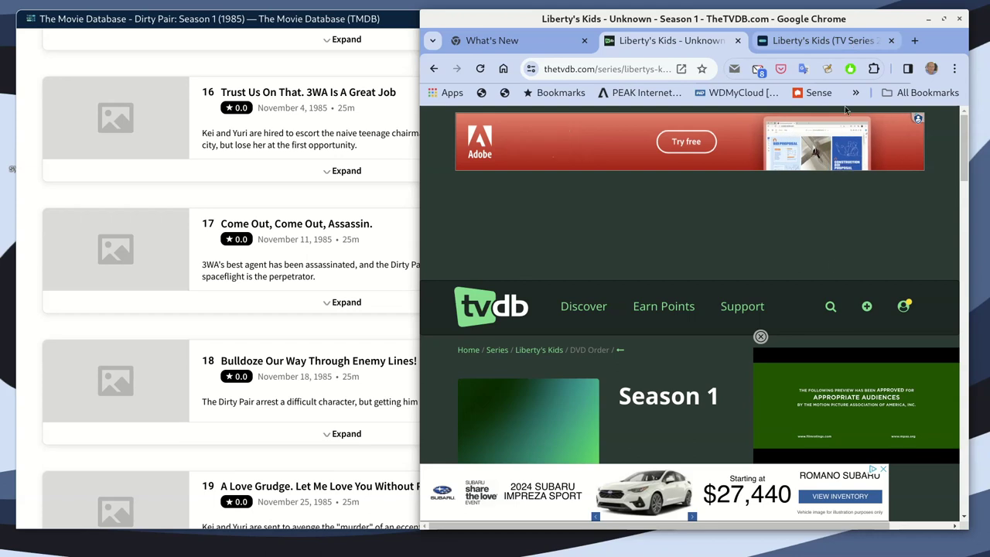
pyautogui.click(830, 306)
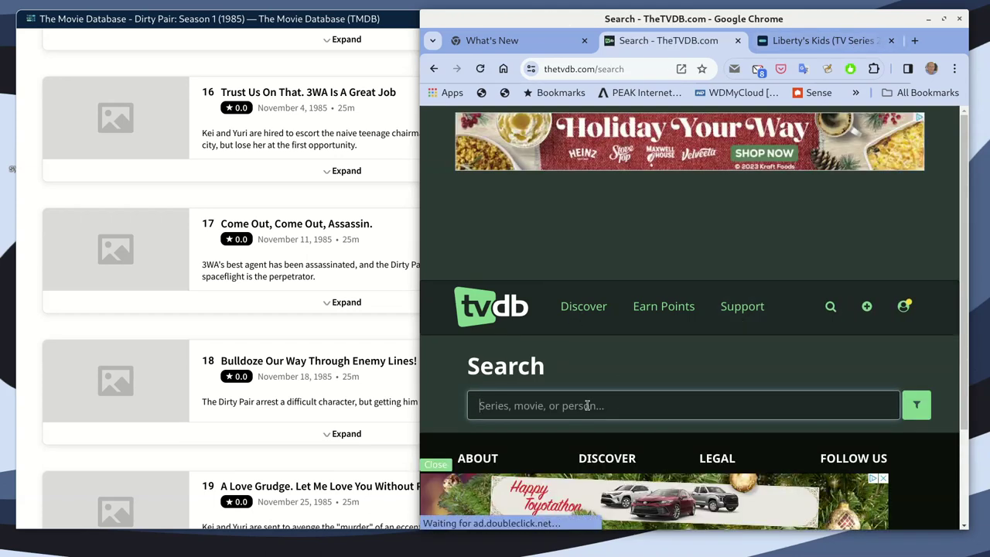
pyautogui.write('dirty')
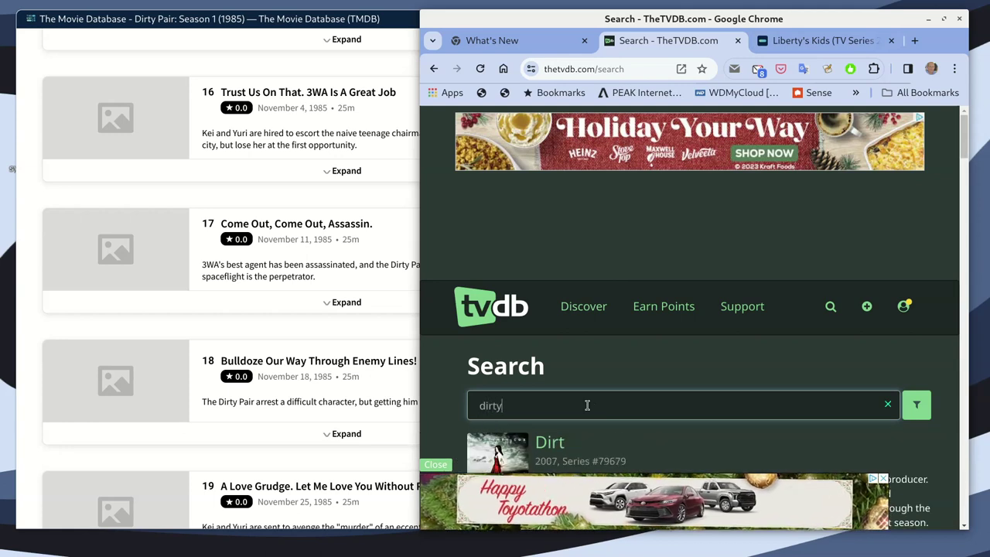
pyautogui.write(' pair')
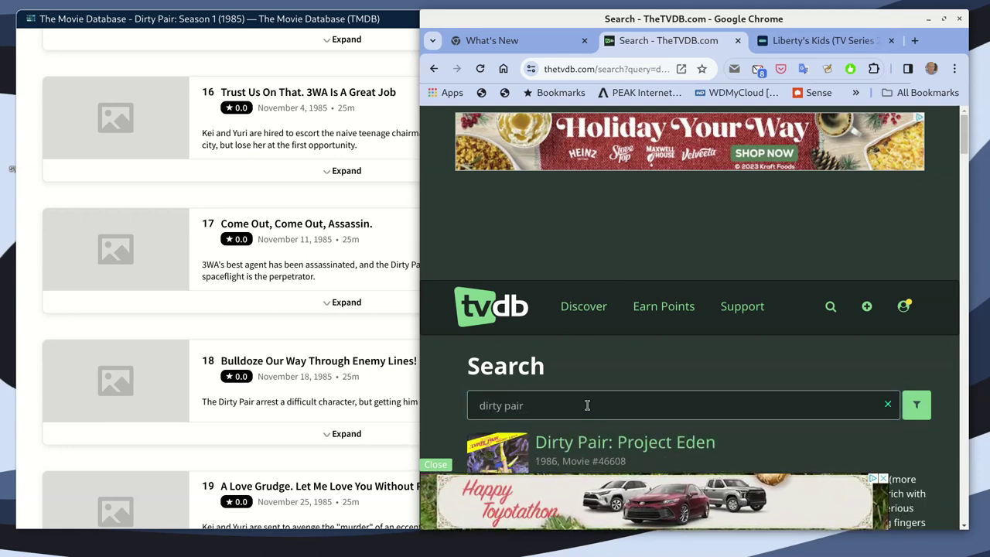
# Open the 1985 Dirty Pair series from the TheTVDB results and display its seasons
pyautogui.scroll(-3, 588, 363)
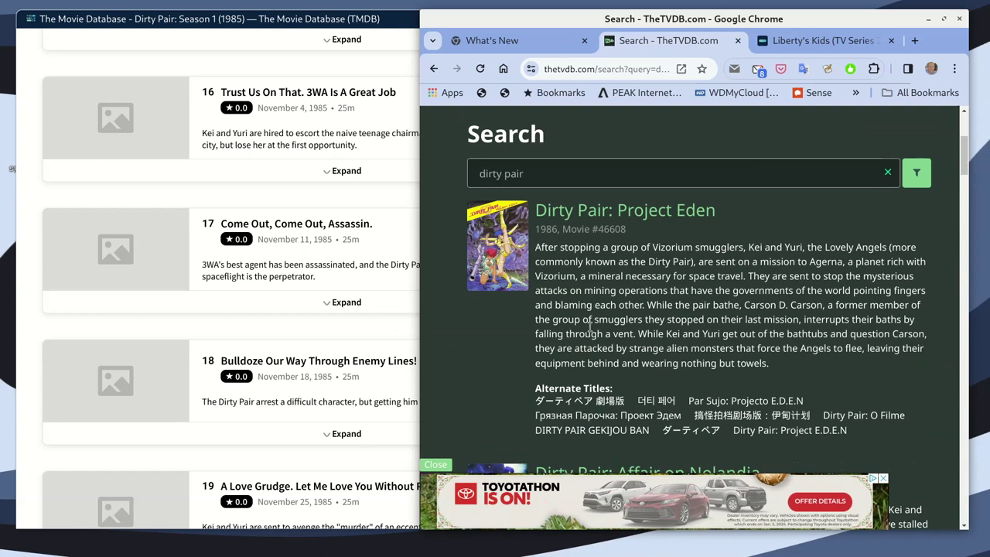
pyautogui.scroll(-3, 577, 234)
pyautogui.scroll(-5, 580, 247)
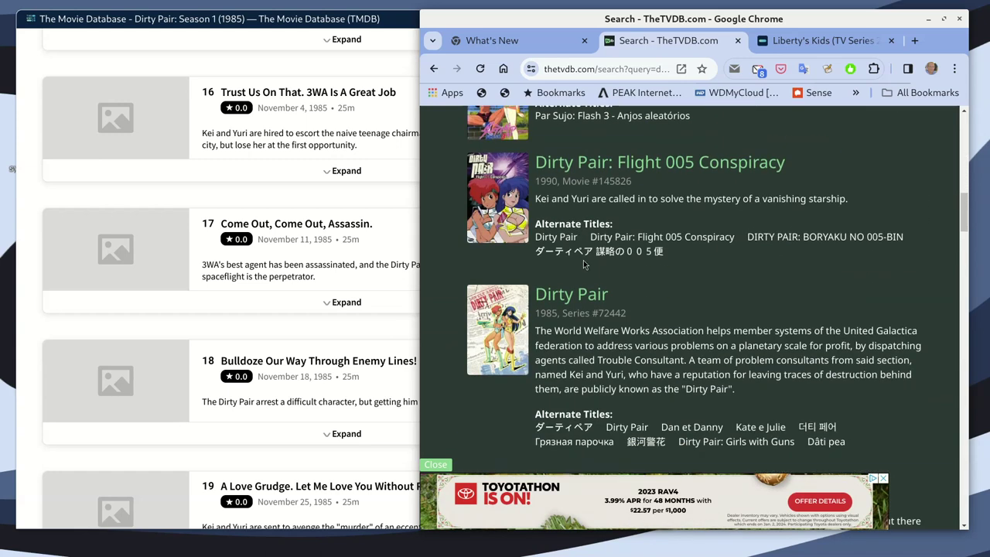
pyautogui.click(574, 296)
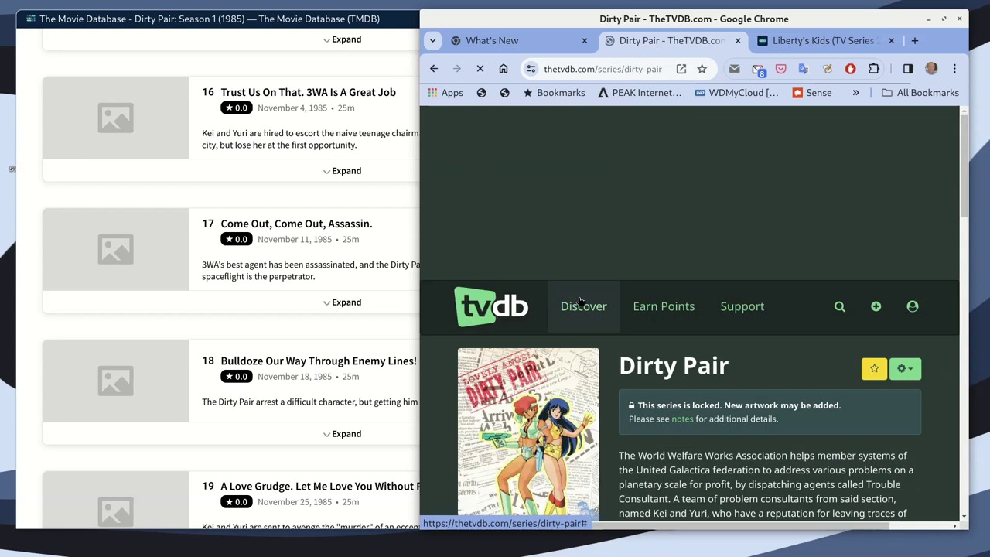
pyautogui.scroll(-4, 590, 263)
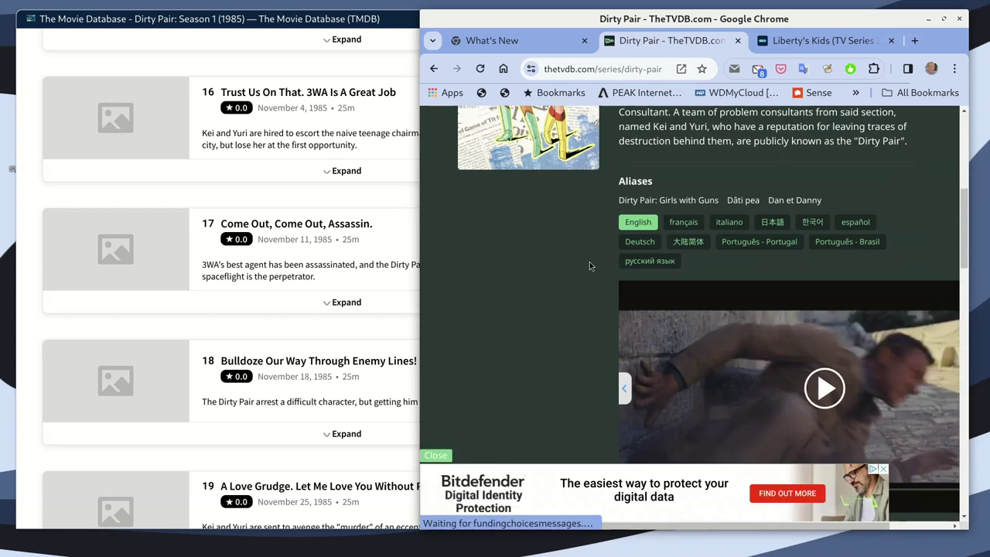
pyautogui.scroll(-5, 596, 257)
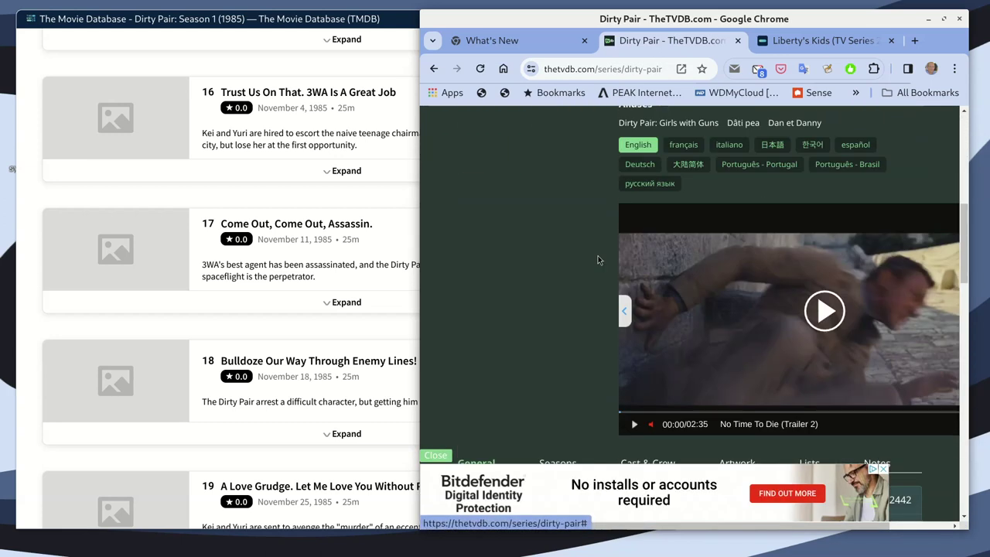
pyautogui.scroll(-4, 598, 260)
pyautogui.click(562, 155)
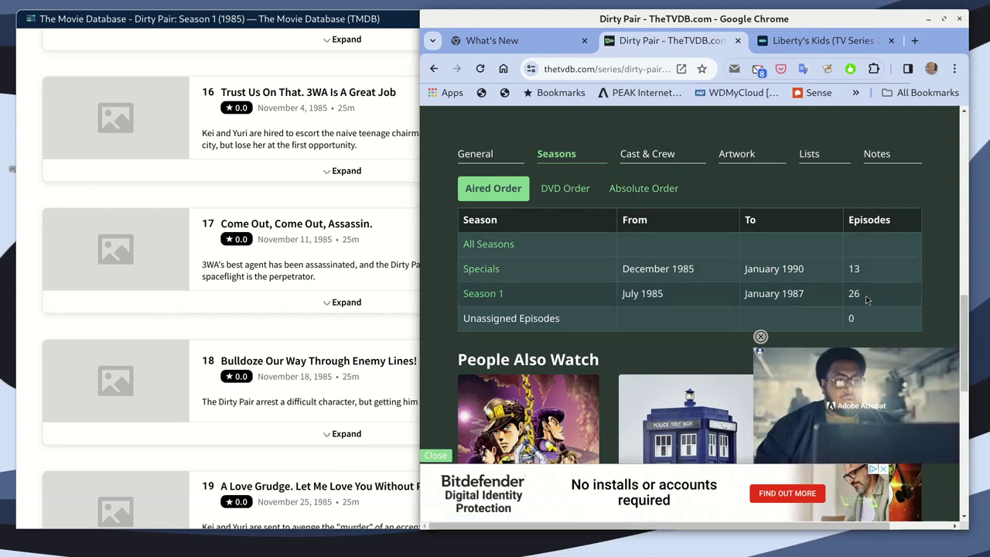
# Compare the Dirty Pair season listings under DVD Order, Aired Order and Absolute Order on TheTVDB
pyautogui.click(576, 191)
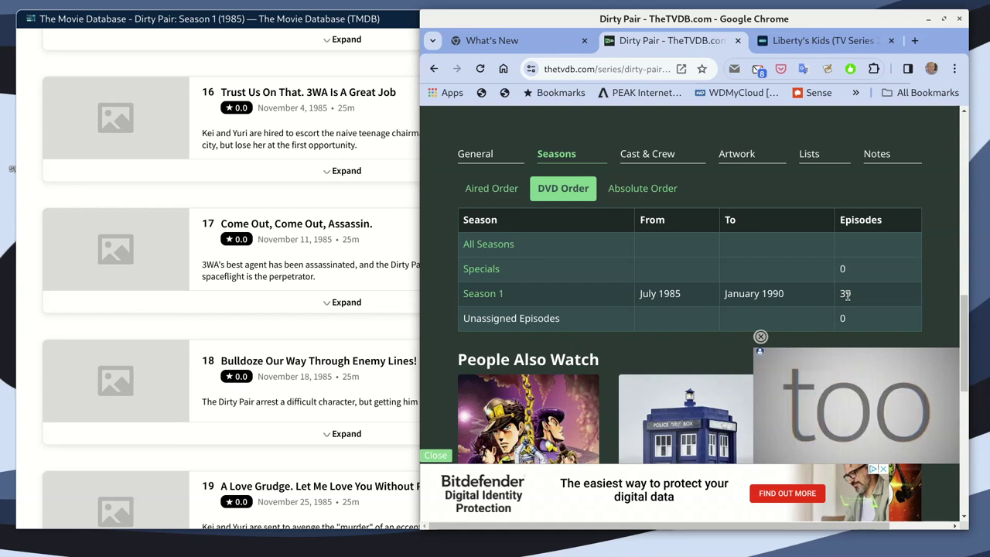
pyautogui.click(493, 188)
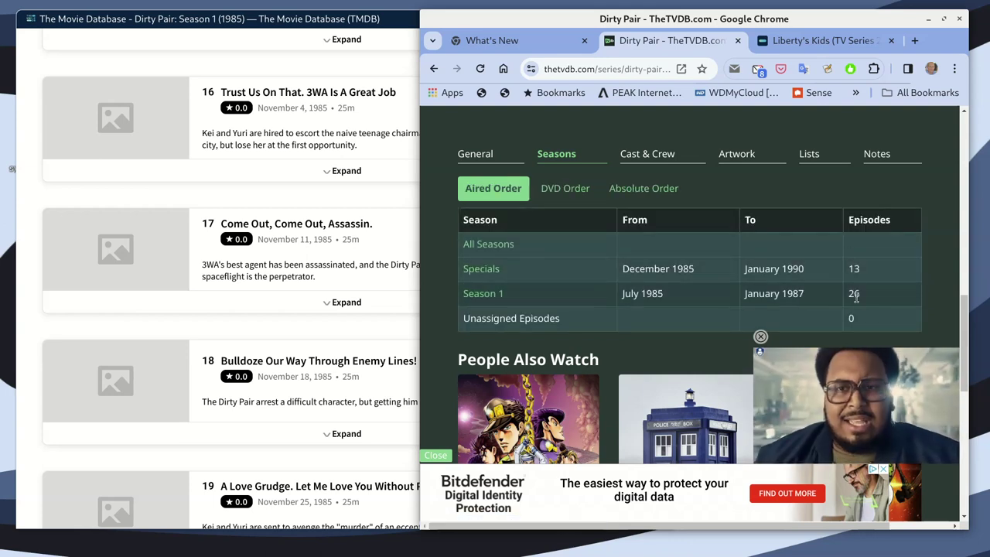
pyautogui.click(564, 188)
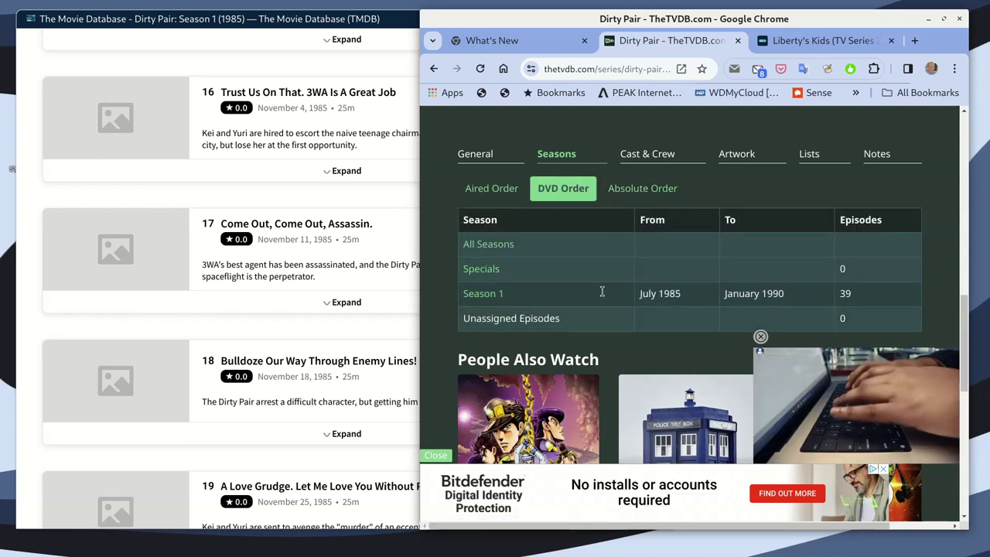
pyautogui.click(640, 193)
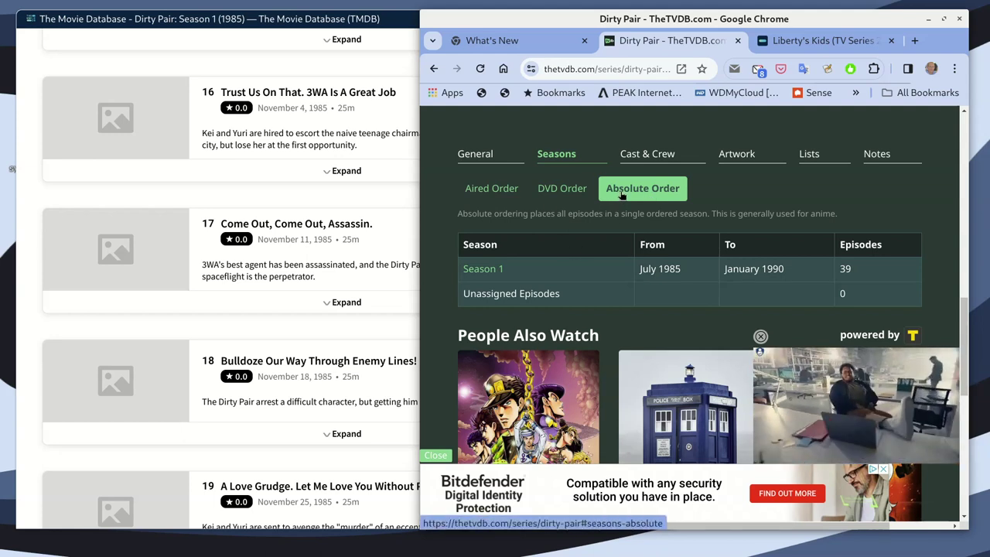
# Open the Aired Order listing of all Dirty Pair seasons on TheTVDB and look through its episodes
pyautogui.click(506, 192)
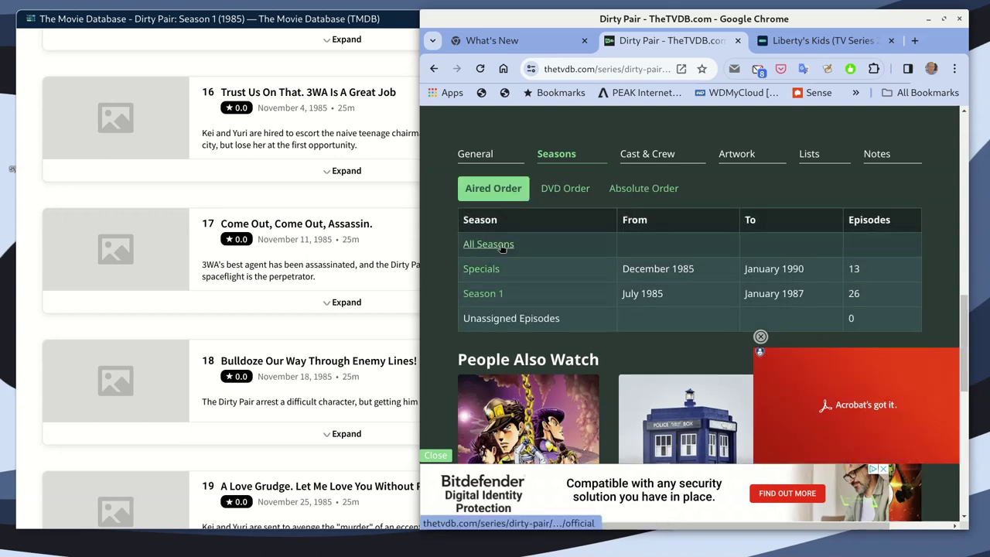
pyautogui.scroll(-4, 539, 299)
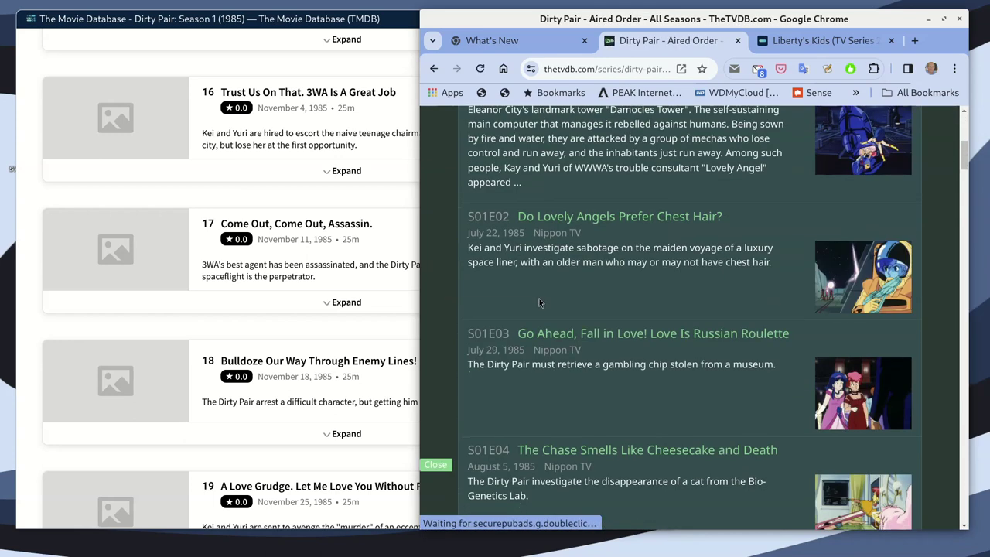
pyautogui.scroll(-17, 539, 299)
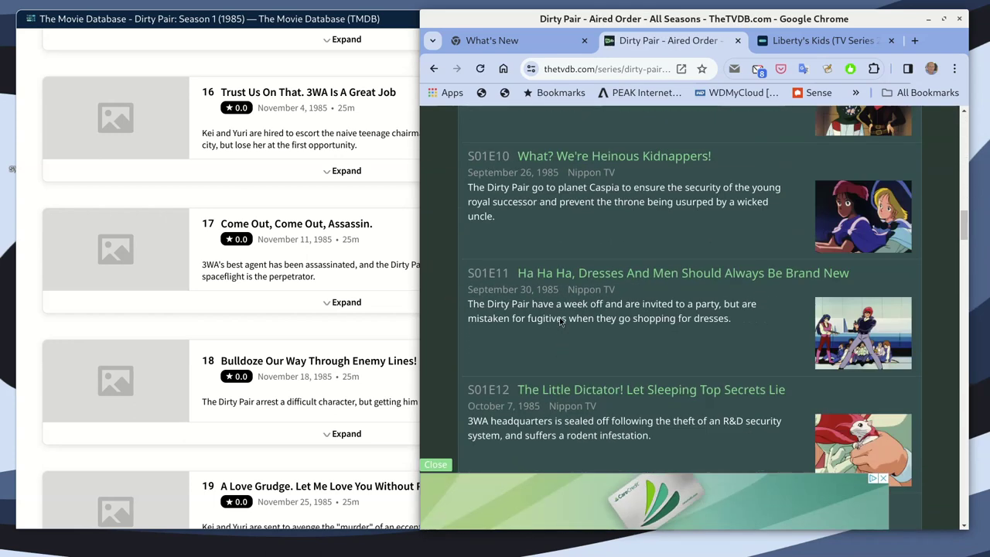
pyautogui.scroll(-1, 559, 320)
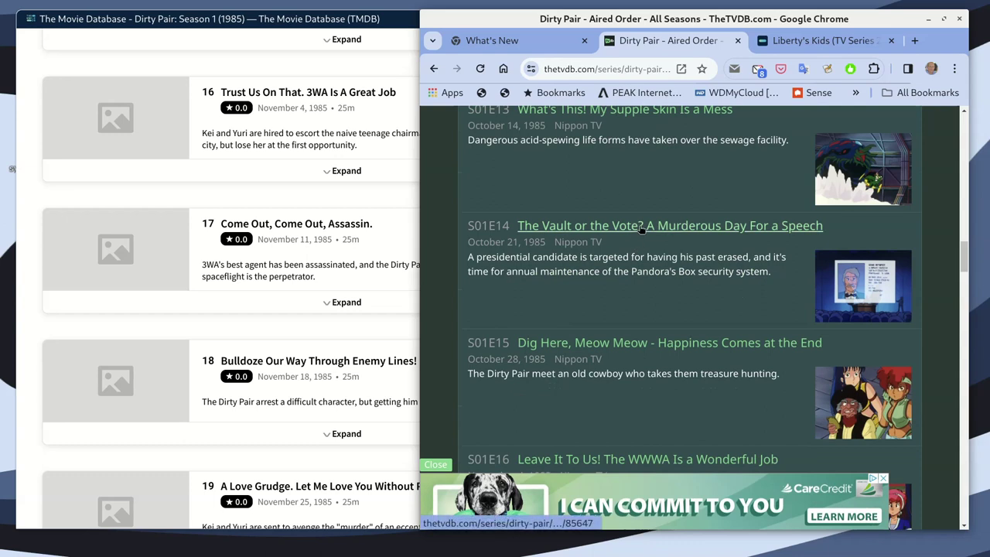
pyautogui.scroll(-4, 623, 244)
pyautogui.scroll(6, 541, 193)
pyautogui.scroll(4, 473, 145)
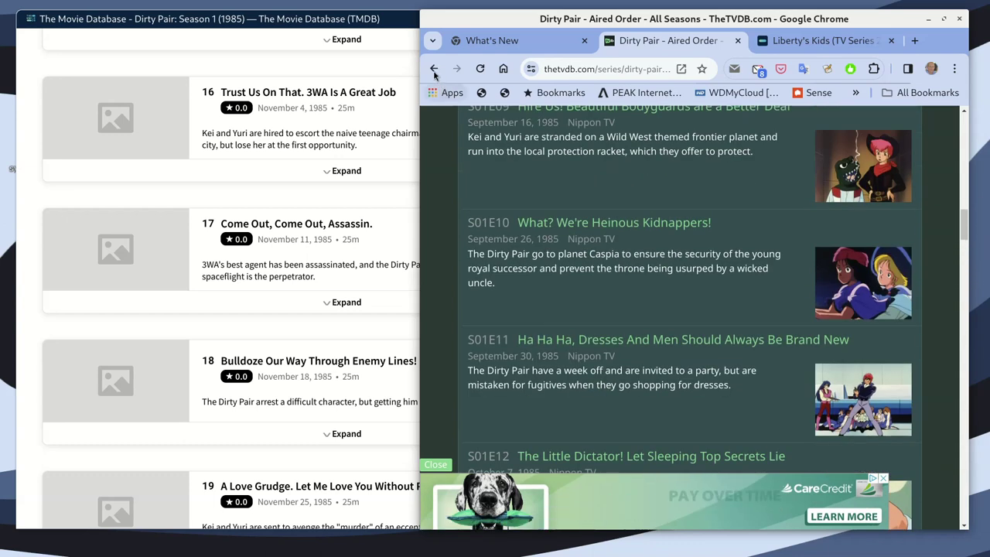
# Return to the Dirty Pair series page and open the Aired Order Season 1 episode table
pyautogui.click(434, 69)
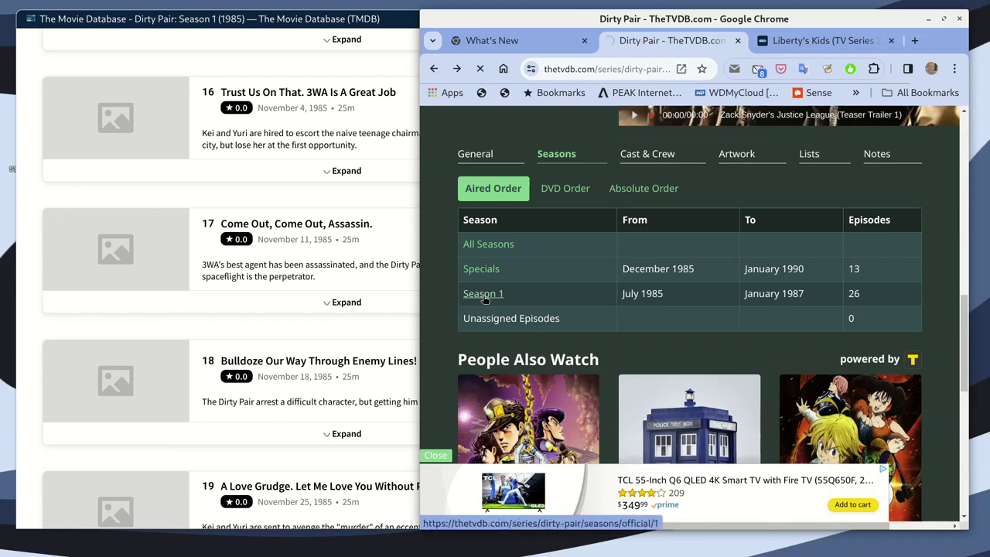
pyautogui.scroll(-4, 689, 425)
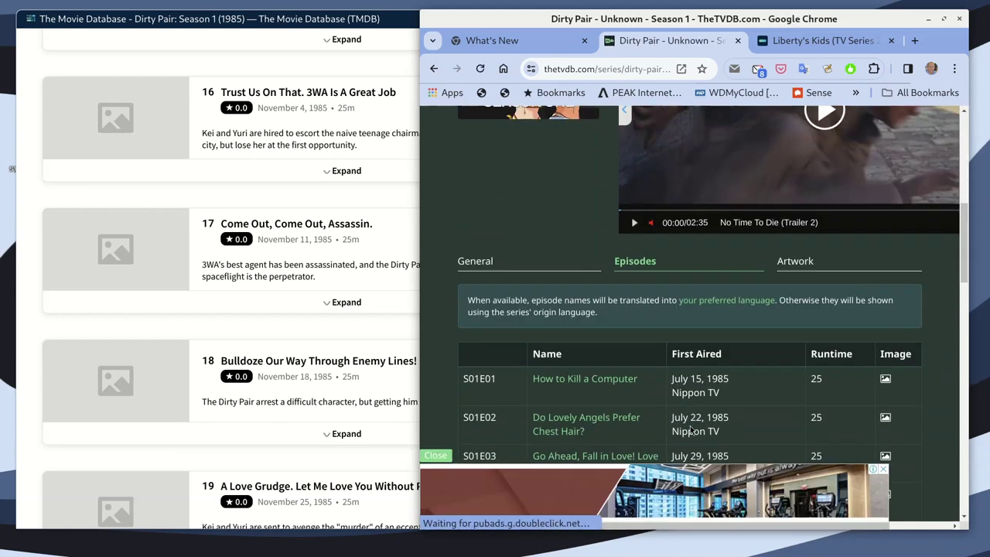
pyautogui.scroll(-3, 689, 424)
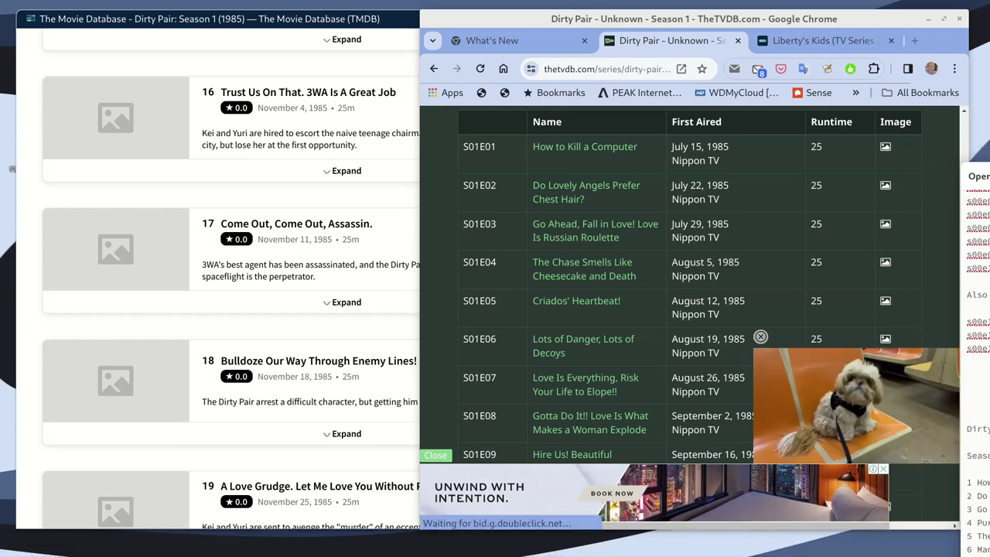
# Open the episode "Do Lovely Angels Prefer Chest Hair?" and check its numbering in the aired, DVD and absolute orders
pyautogui.click(583, 190)
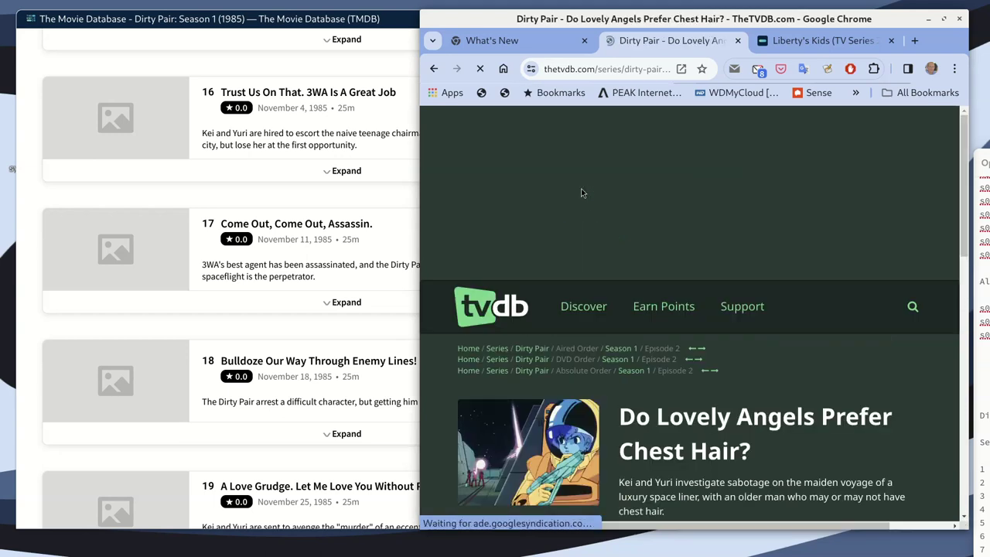
pyautogui.scroll(-3, 872, 306)
pyautogui.scroll(1, 871, 306)
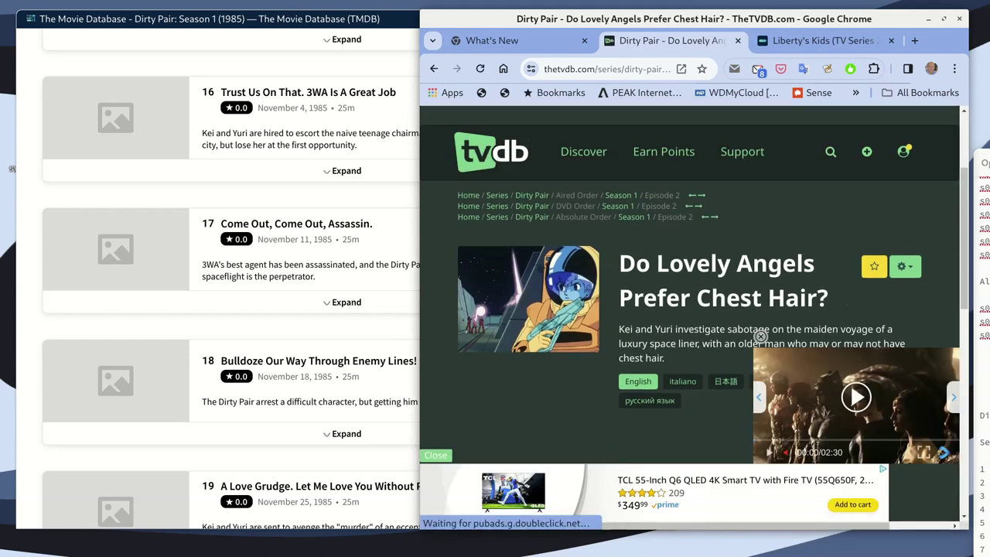
pyautogui.moveTo(985, 162); pyautogui.dragTo(989, 217)
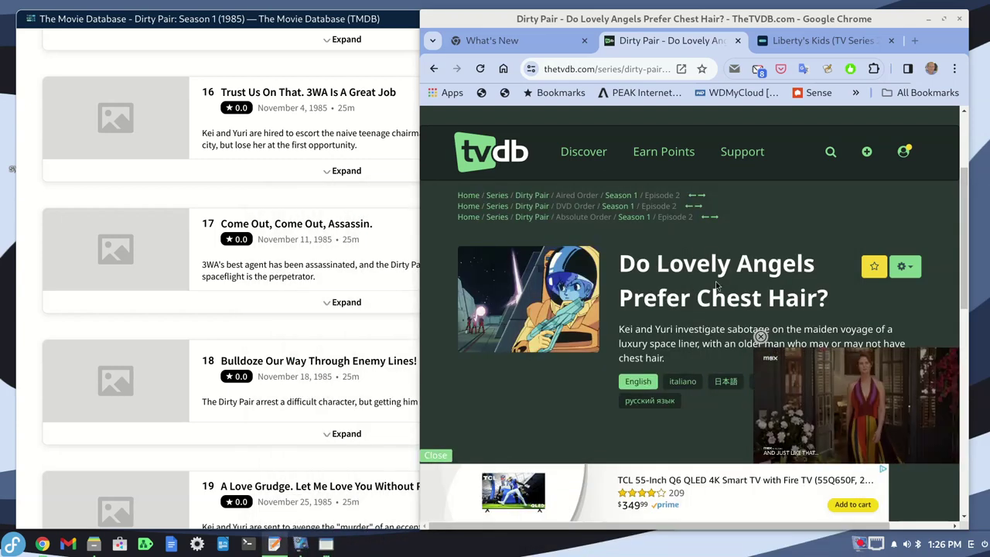
# Return to TheTVDB's Season 1 table and compare its last episodes with the end of TMDB's Season 1 list
pyautogui.click(434, 68)
pyautogui.scroll(-4, 542, 333)
pyautogui.scroll(-8, 541, 333)
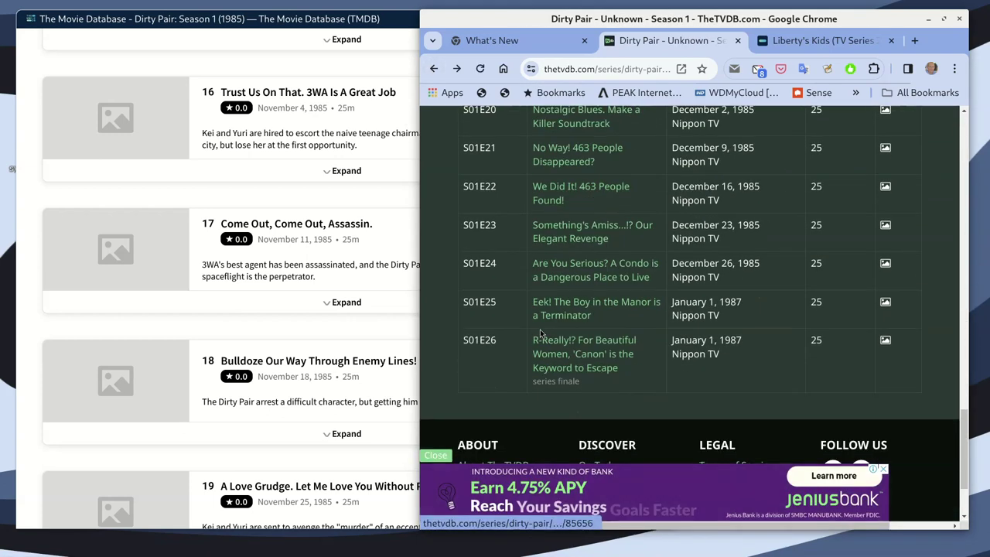
pyautogui.scroll(-10, 295, 376)
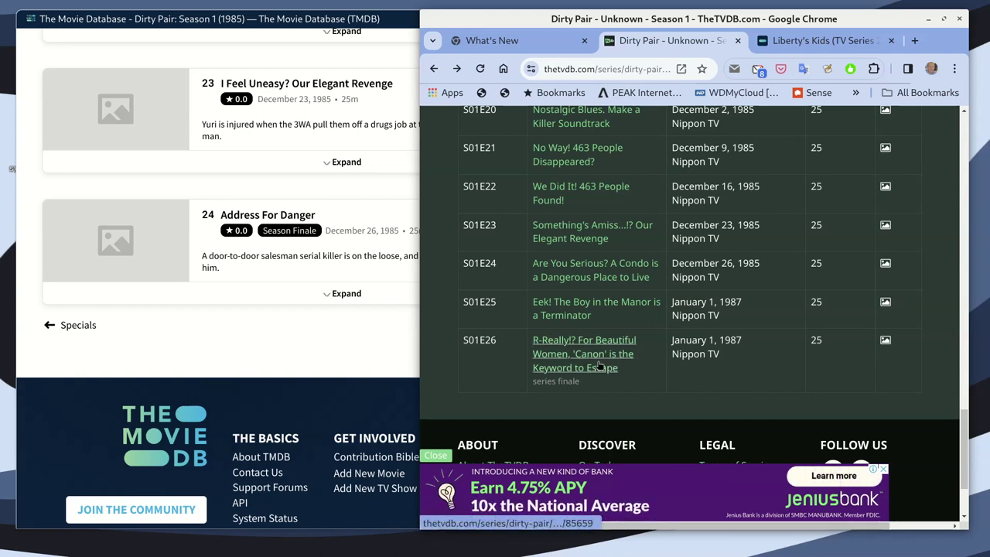
# Go back to the start of TMDB's Dirty Pair Season 1 page and open the Specials season
pyautogui.scroll(10, 155, 286)
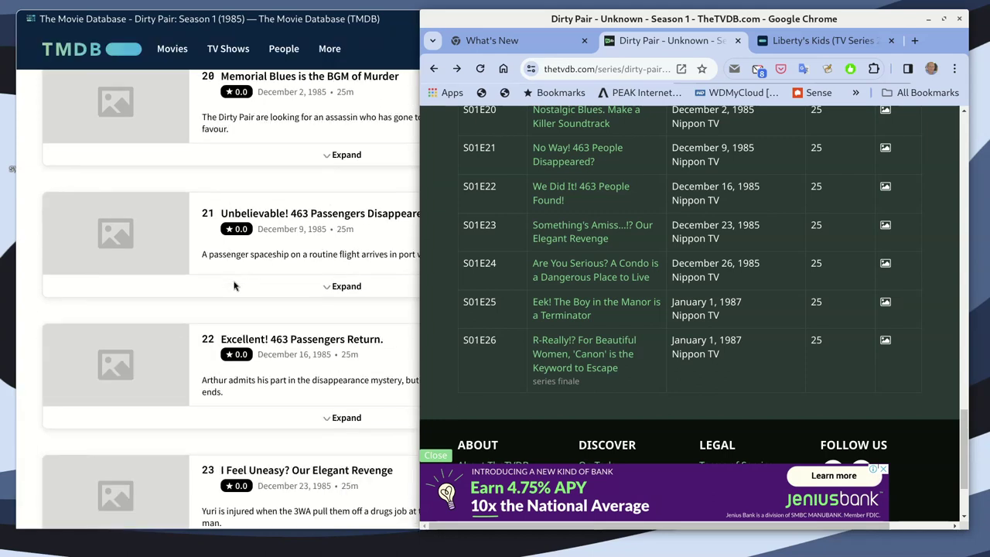
pyautogui.scroll(18, 235, 284)
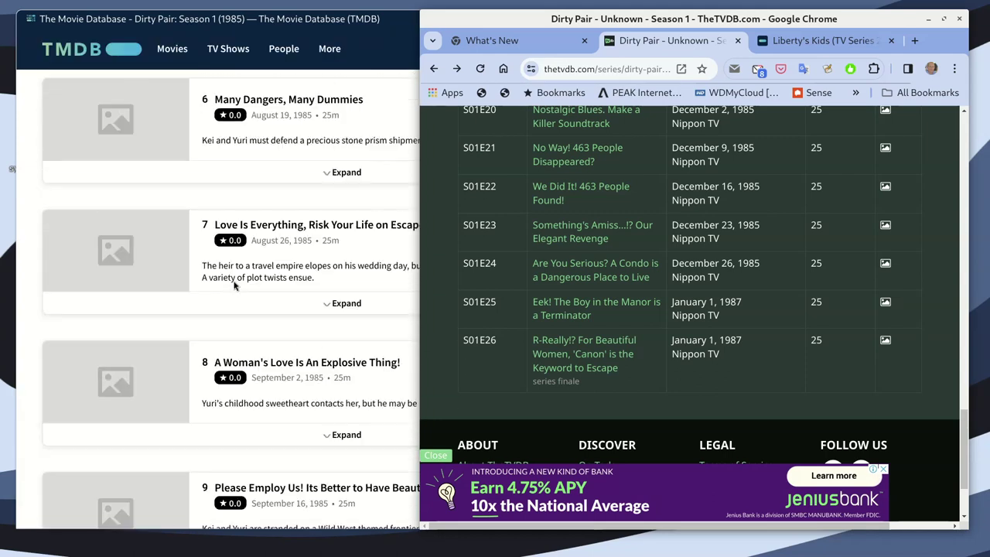
pyautogui.scroll(10, 236, 284)
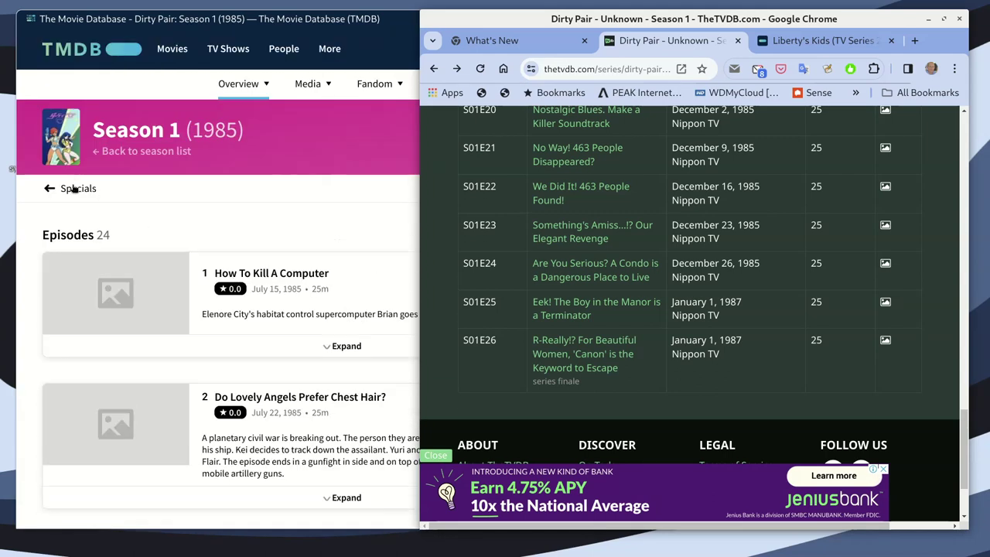
pyautogui.click(75, 190)
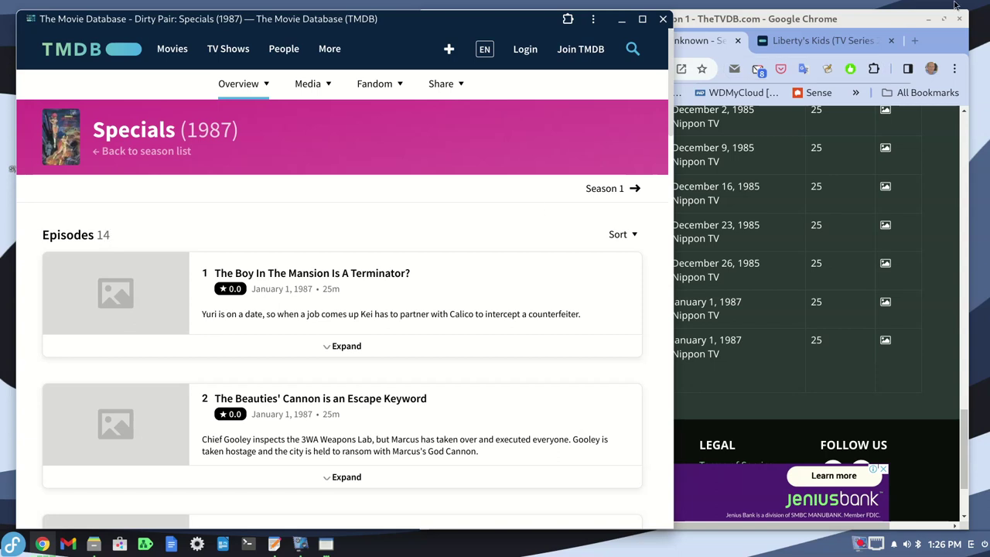
# Return to TheTVDB's Dirty Pair series page and compare its Specials and Season 1 entries under DVD Order and Aired Order
pyautogui.click(830, 24)
pyautogui.scroll(15, 503, 167)
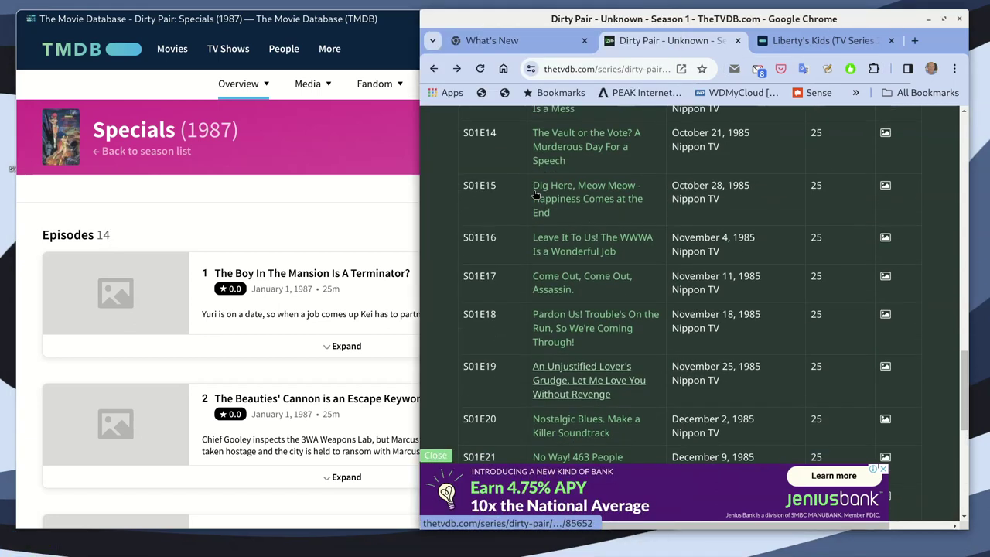
pyautogui.click(433, 69)
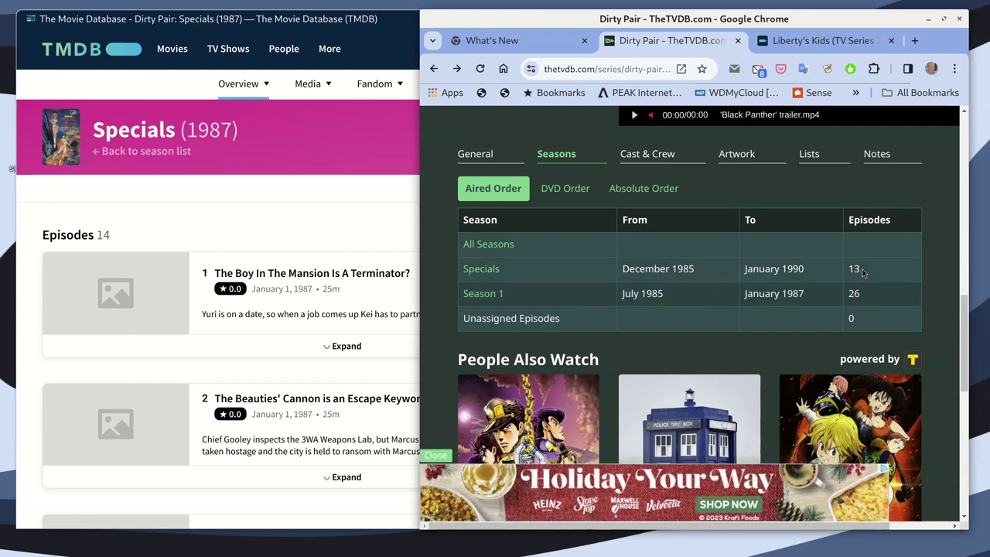
pyautogui.click(563, 188)
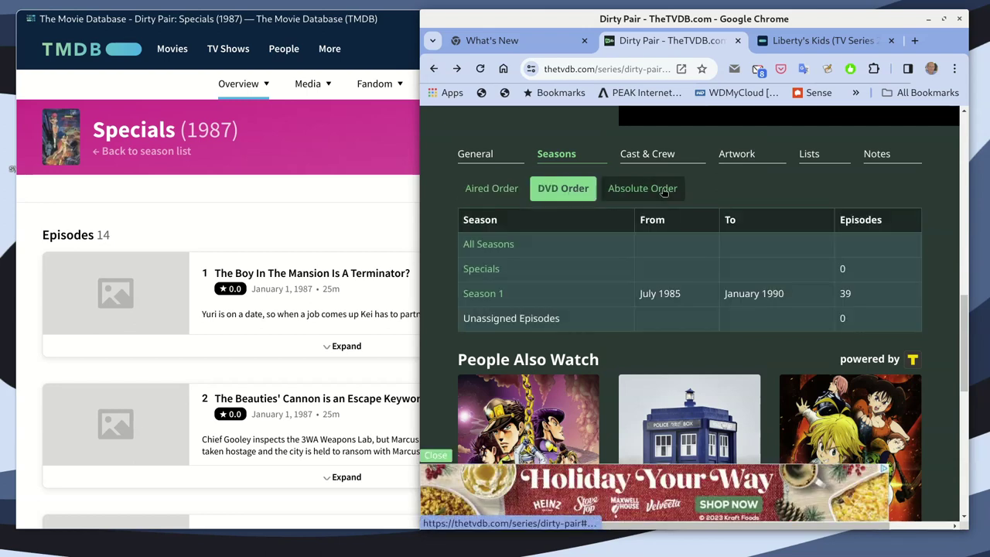
pyautogui.click(505, 191)
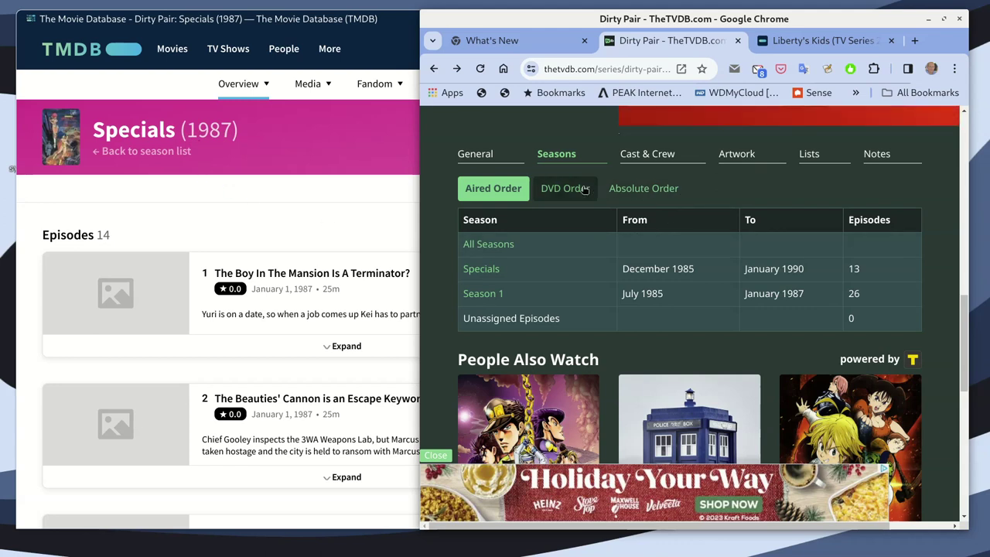
# Open the Aired Order Specials on TheTVDB, compare them with TMDB's specials, and highlight the S00E09 title
pyautogui.scroll(-9, 300, 377)
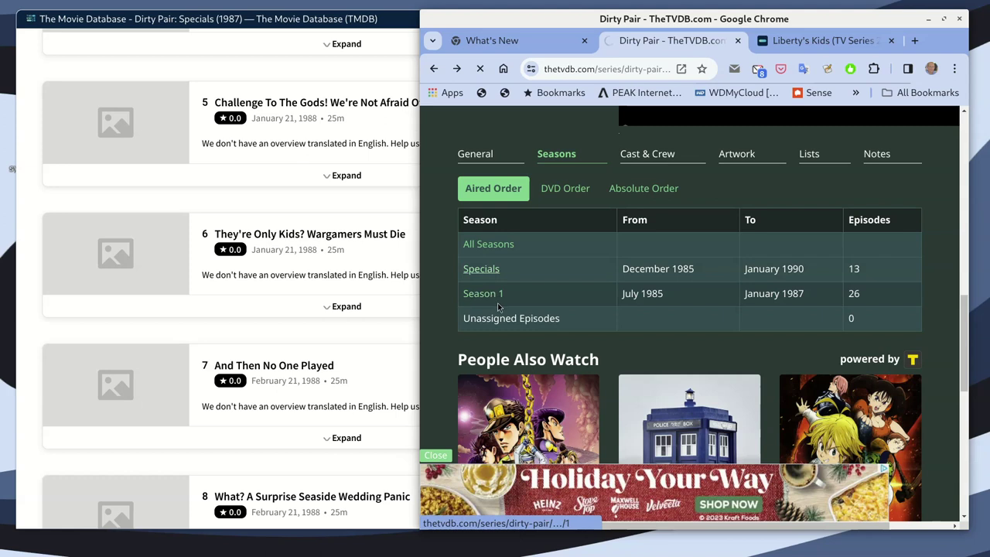
pyautogui.scroll(-15, 540, 383)
pyautogui.scroll(4, 549, 347)
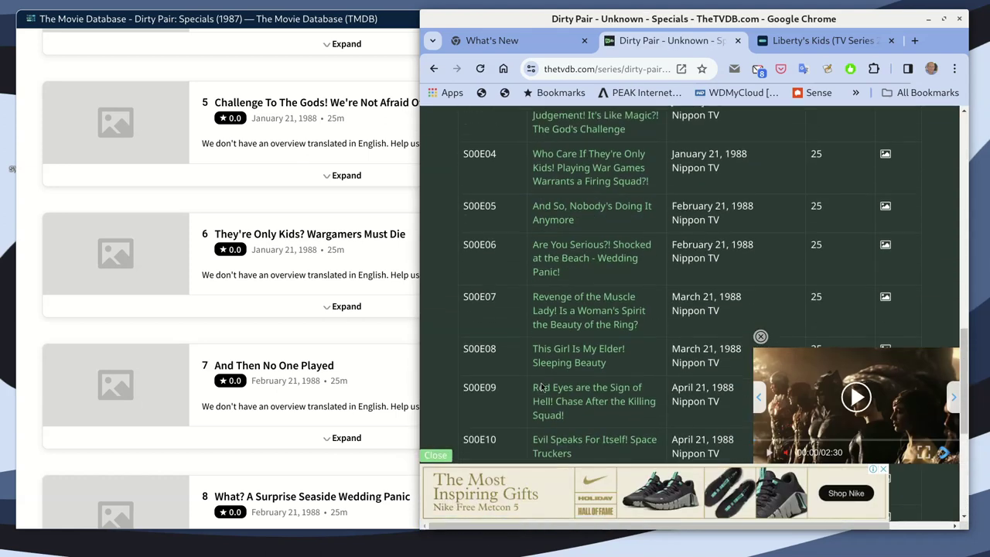
pyautogui.scroll(-2, 582, 271)
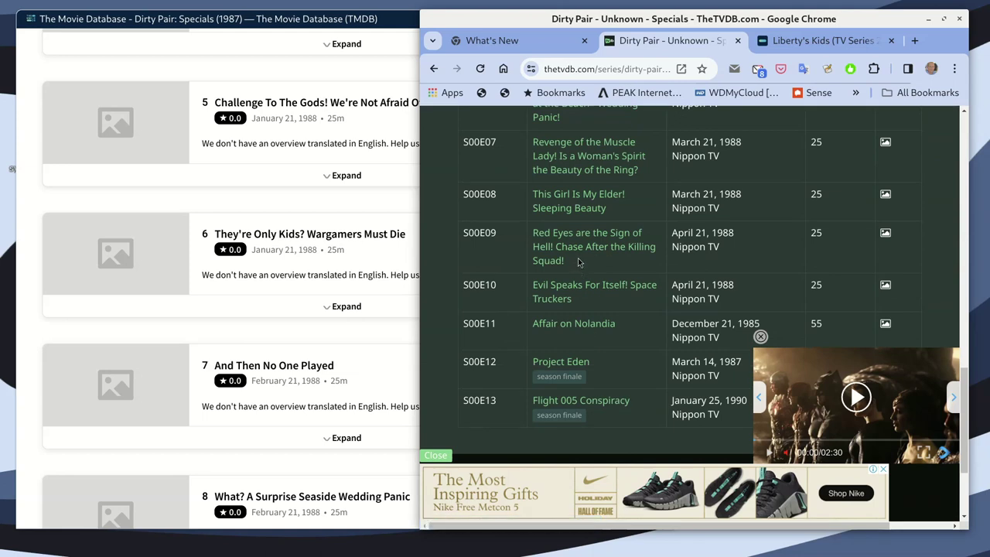
pyautogui.moveTo(577, 263); pyautogui.dragTo(532, 238)
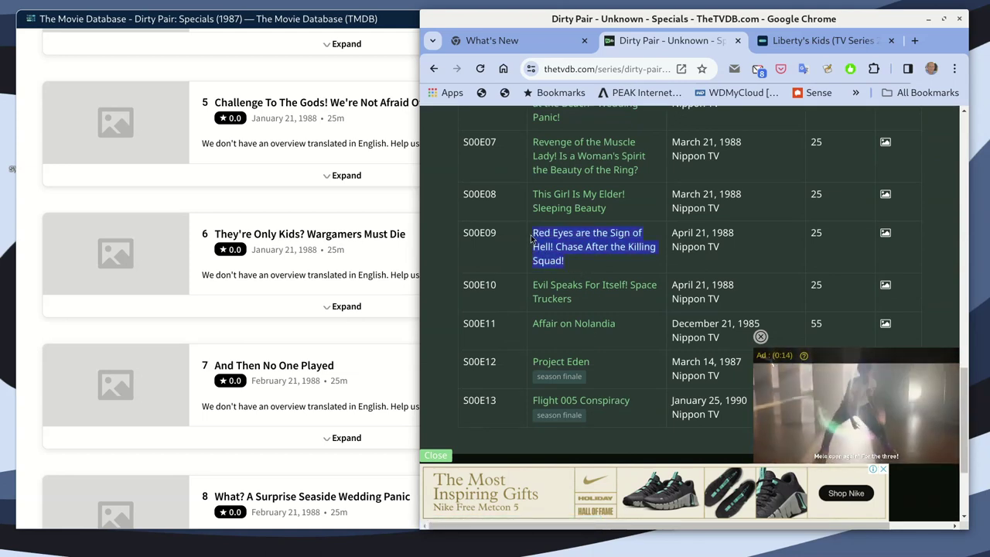
pyautogui.hotkey('alt', 'Tab')
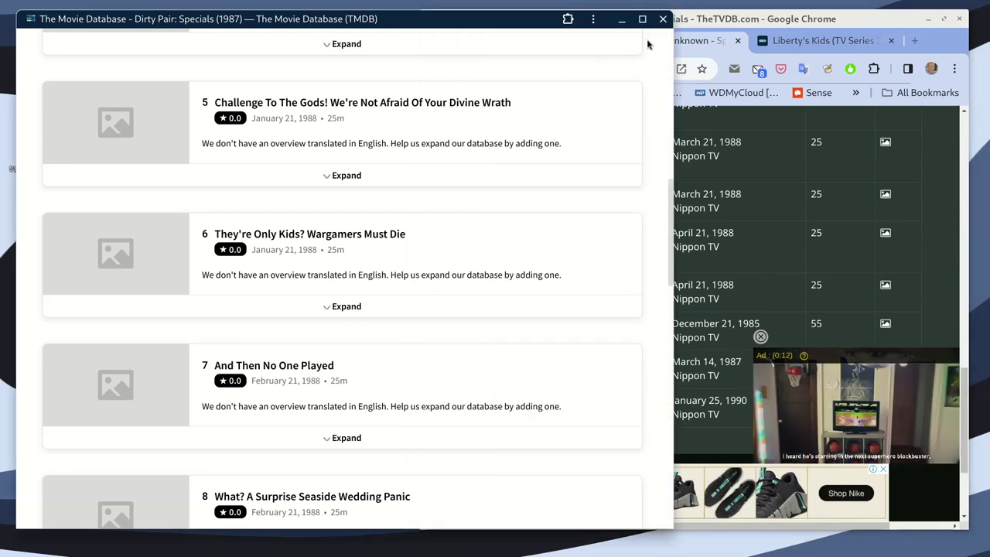
pyautogui.click(593, 20)
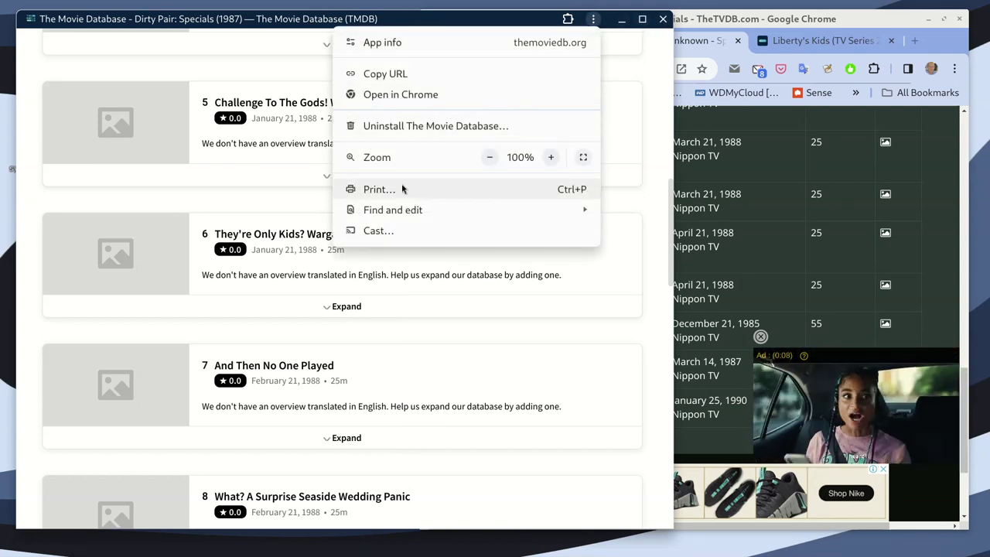
pyautogui.click(389, 21)
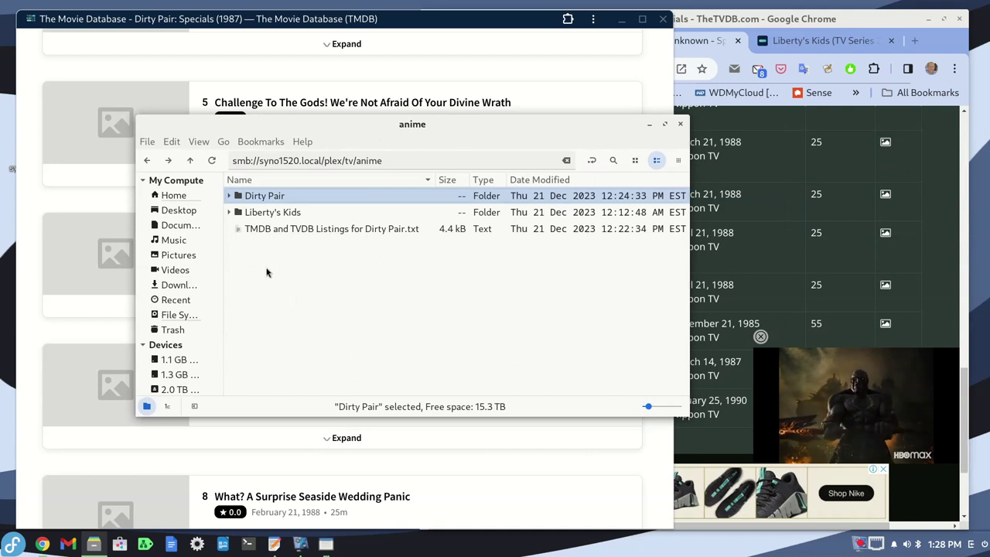
# Switch to the file manager and open the Movies folder inside the anime share's Dirty Pair folder
pyautogui.click(268, 267)
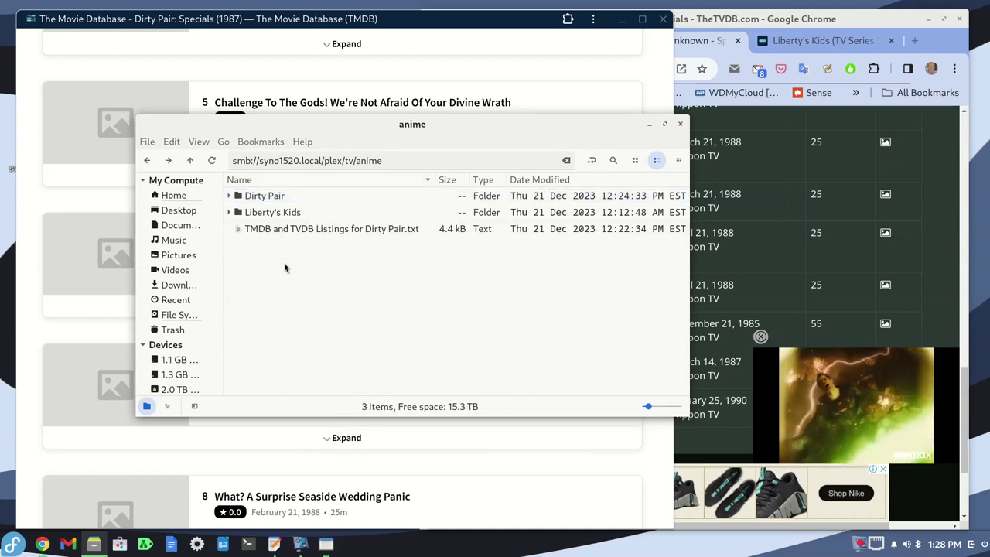
pyautogui.click(273, 199)
pyautogui.doubleClick(272, 199)
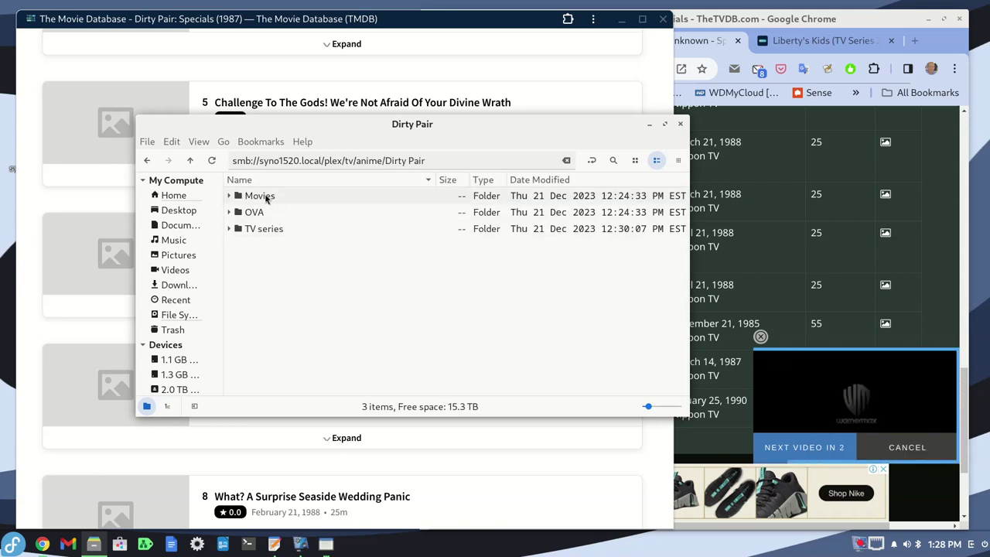
pyautogui.doubleClick(266, 199)
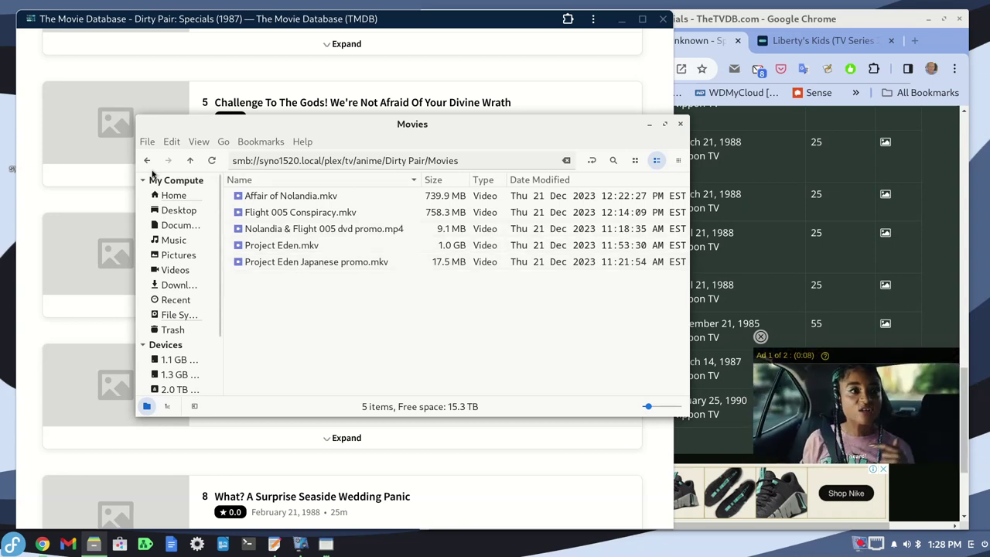
# Permanently delete "Project Eden Japanese promo.mkv" from the Dirty Pair Movies folder
pyautogui.rightClick(333, 266)
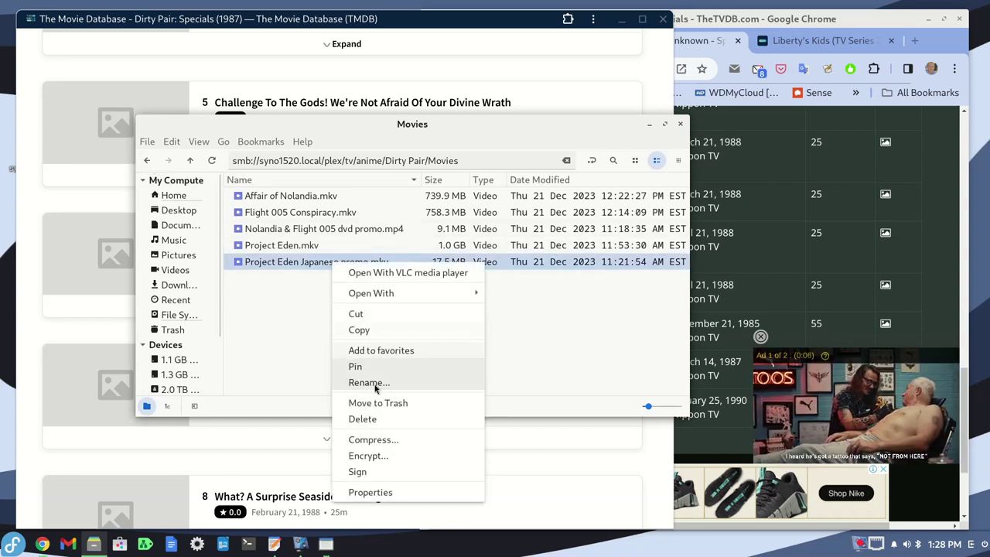
pyautogui.click(369, 417)
pyautogui.click(495, 300)
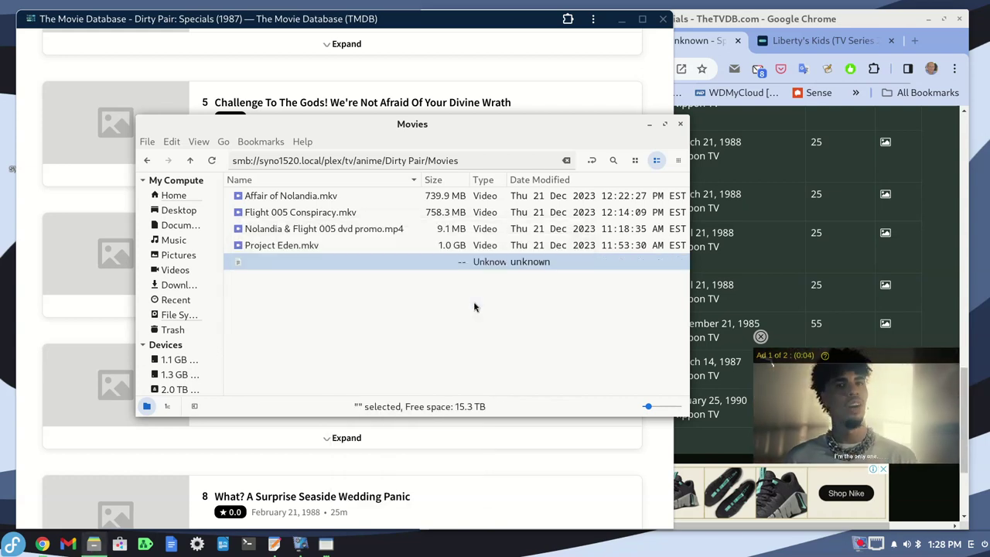
# Move the file manager window away from TheTVDB's episode list and minimize the TMDB window
pyautogui.moveTo(457, 119); pyautogui.dragTo(353, 161)
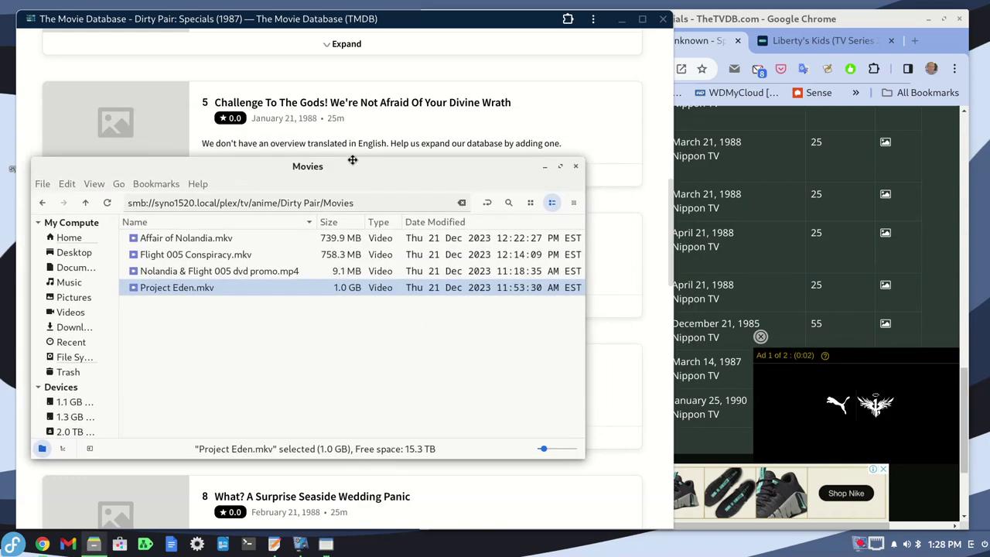
pyautogui.click(622, 19)
pyautogui.click(619, 22)
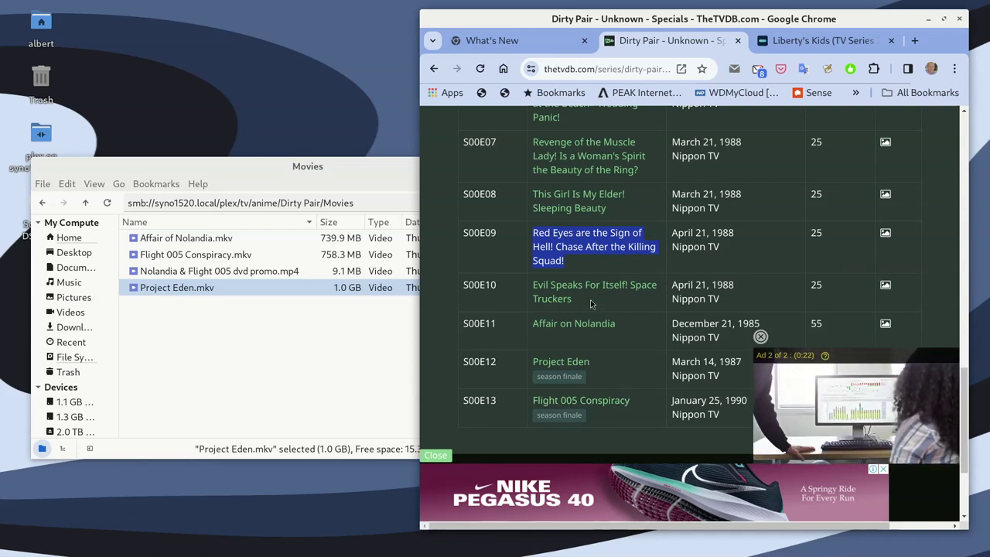
# Copy the S00E11 "Affair on Nolandia" entry from TheTVDB and paste it as the new name of "Affair of Nolandia.mkv"
pyautogui.click(627, 323)
pyautogui.moveTo(627, 323); pyautogui.dragTo(464, 323)
pyautogui.hotkey('ctrl', 'c')
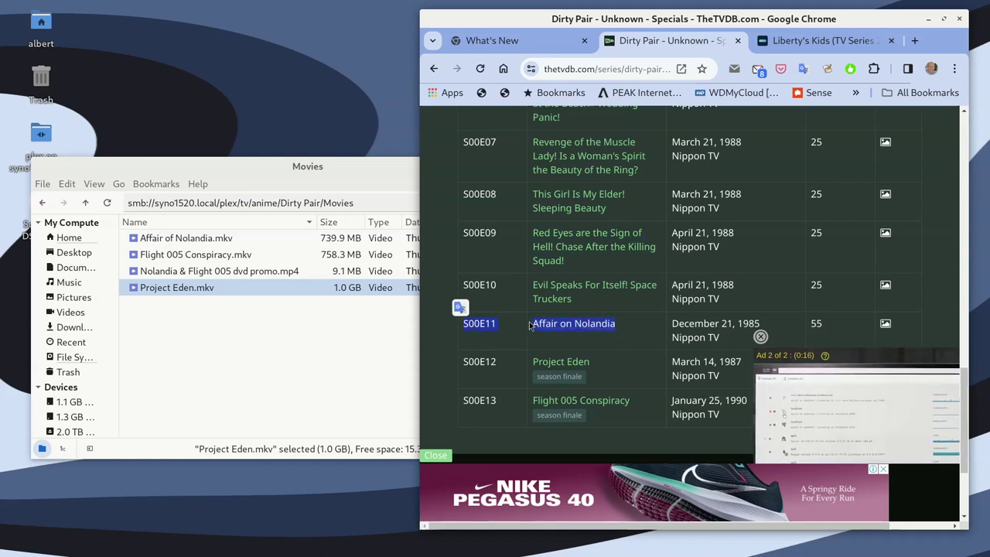
pyautogui.rightClick(189, 237)
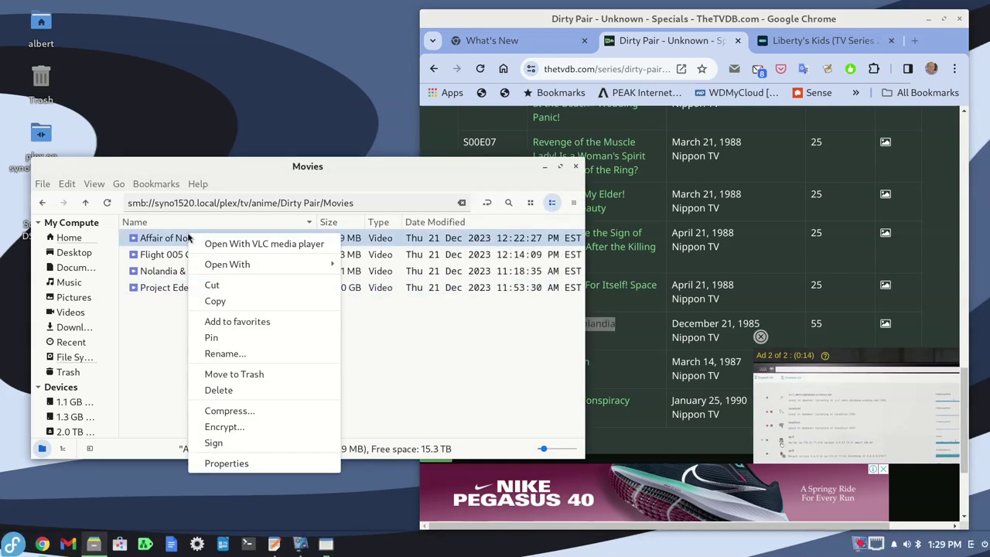
pyautogui.click(232, 355)
pyautogui.hotkey('ctrl', 'v')
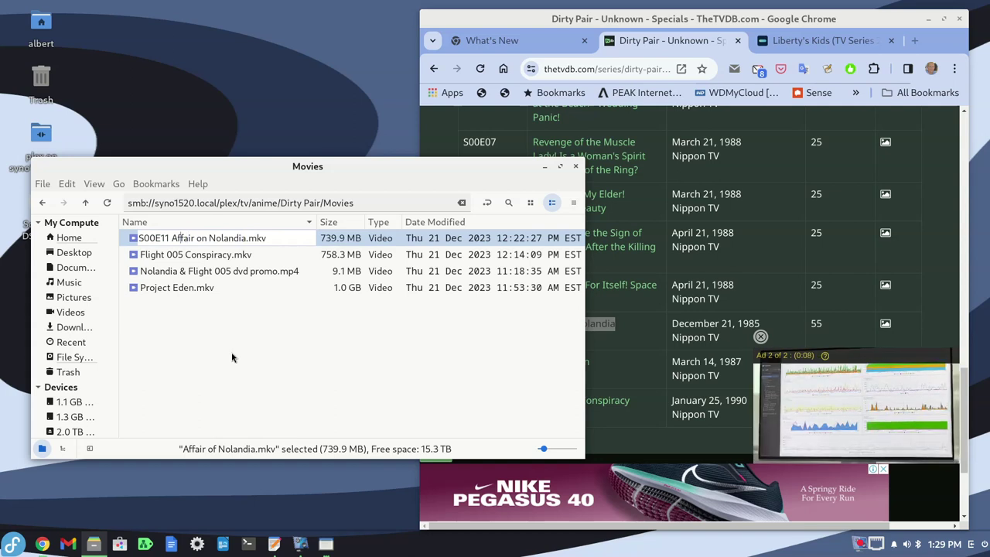
# Try to complete the Nolandia file's new name as "Dirty Piar - S00E11 - Affair on Nolandia.mkv"
pyautogui.hotkey('ctrl', 'Left')
pyautogui.hotkey('ctrl', 'Left')
pyautogui.hotkey('ctrl', 'Left')
pyautogui.write('- ')
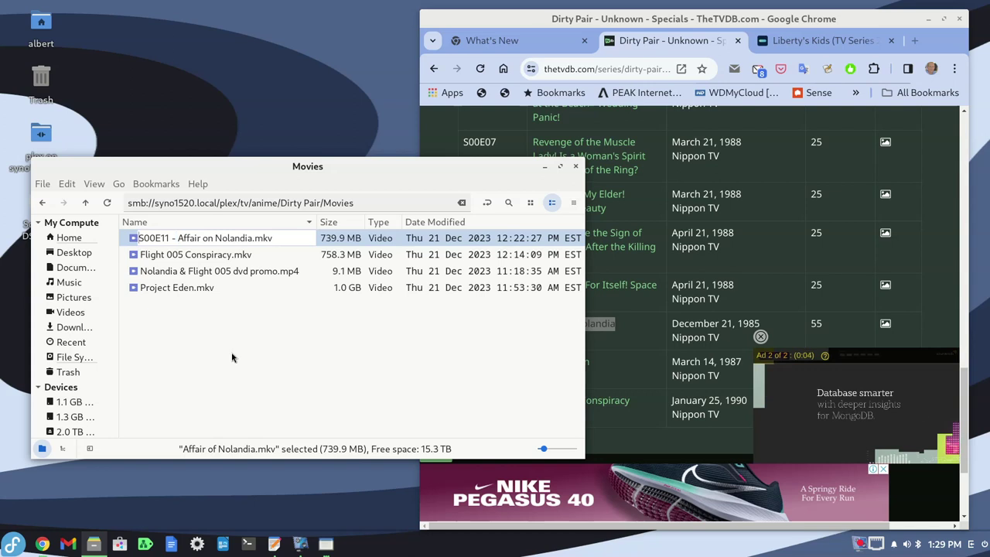
pyautogui.write('Dirty ')
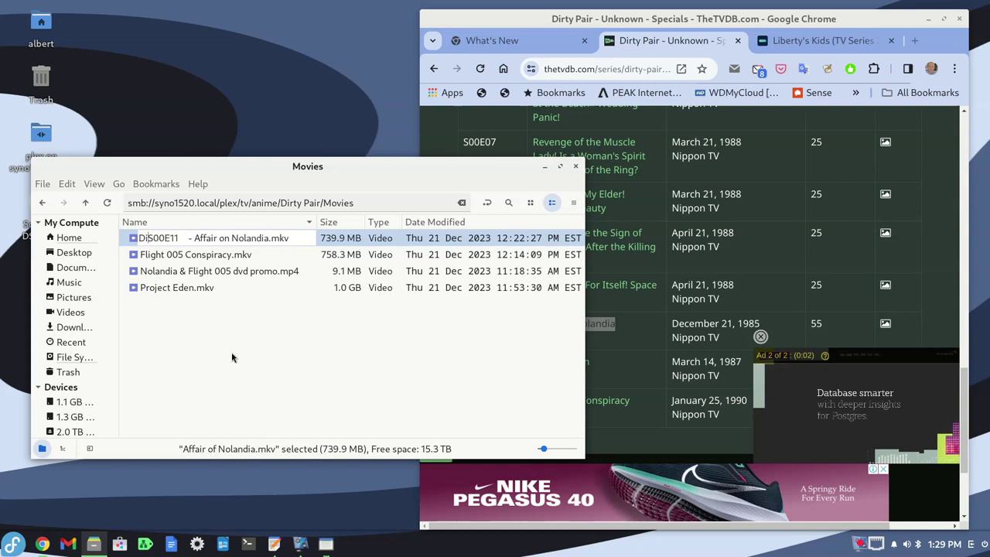
pyautogui.write('Pair')
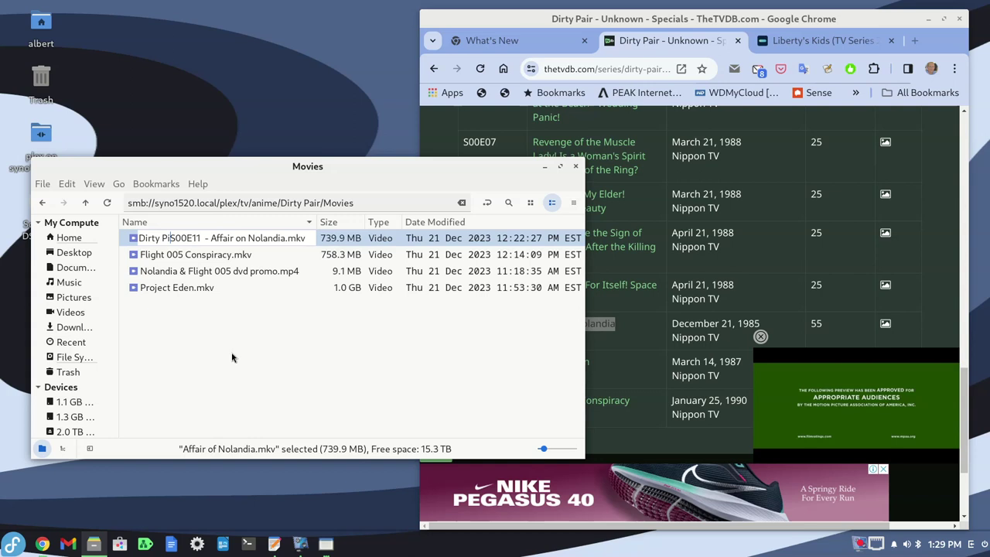
pyautogui.write(' -')
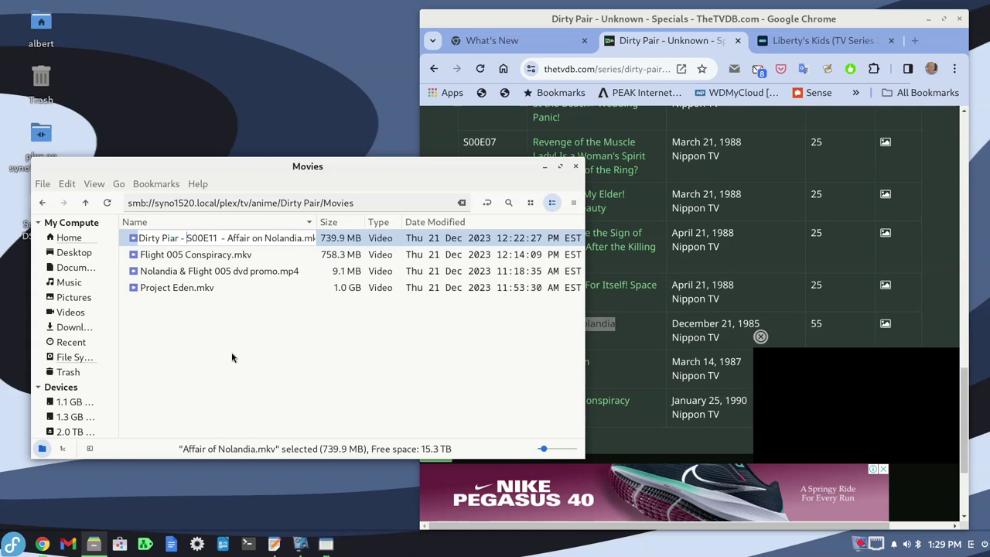
pyautogui.press('Return')
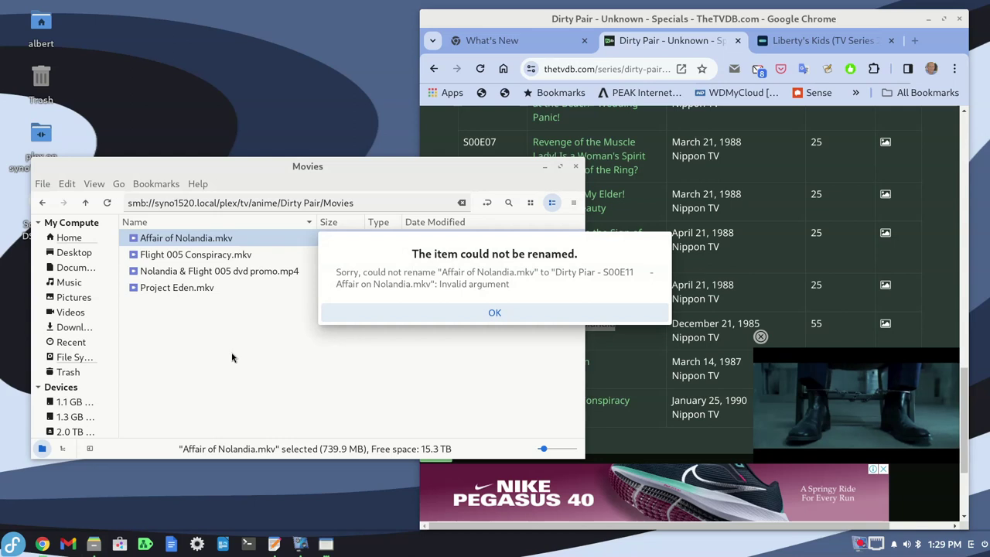
pyautogui.press('Return')
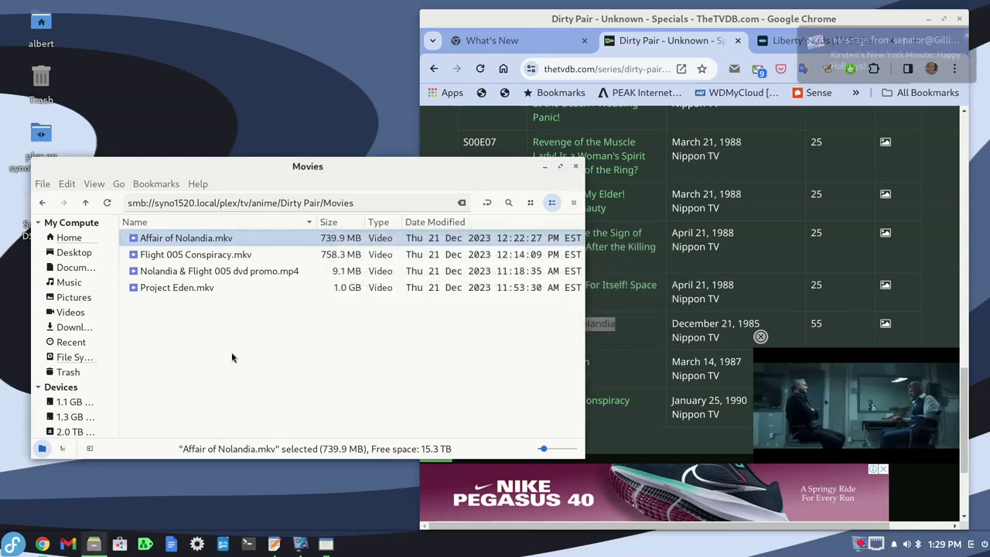
# Try to rename "Affair of Nolandia.mkv" as "S00E11 - Affair on Nolandia.mkv" using the copied TheTVDB entry
pyautogui.press('F2')
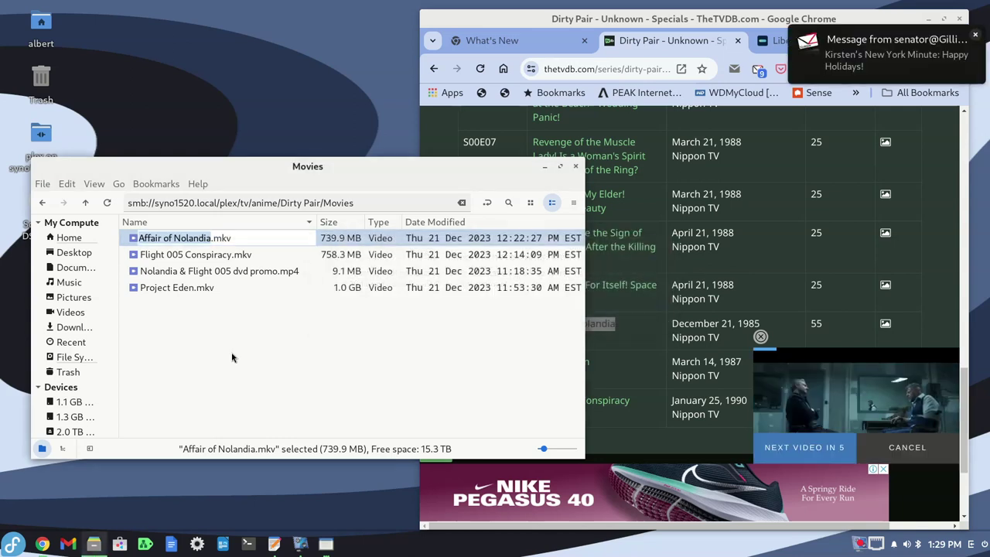
pyautogui.press('Home')
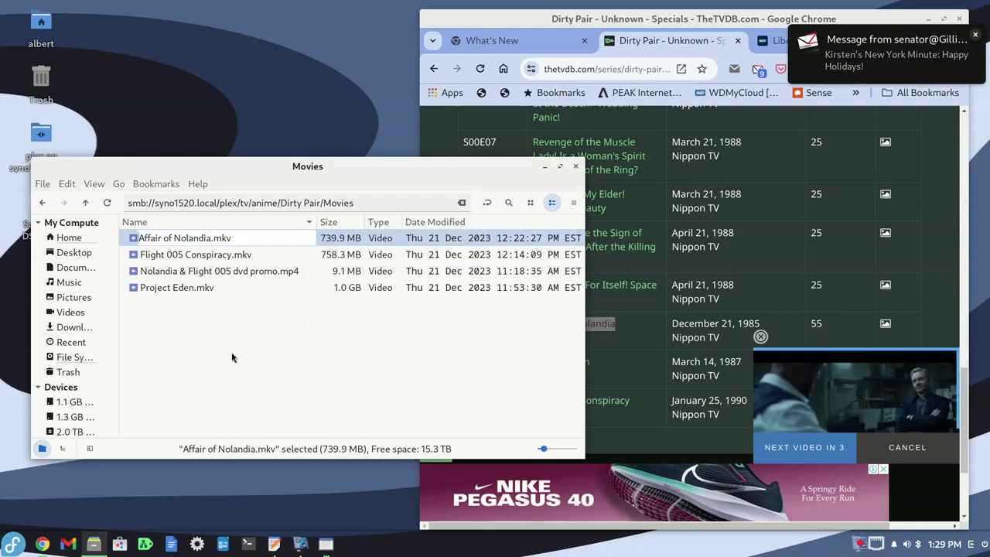
pyautogui.hotkey('ctrl', 'v')
pyautogui.write('-')
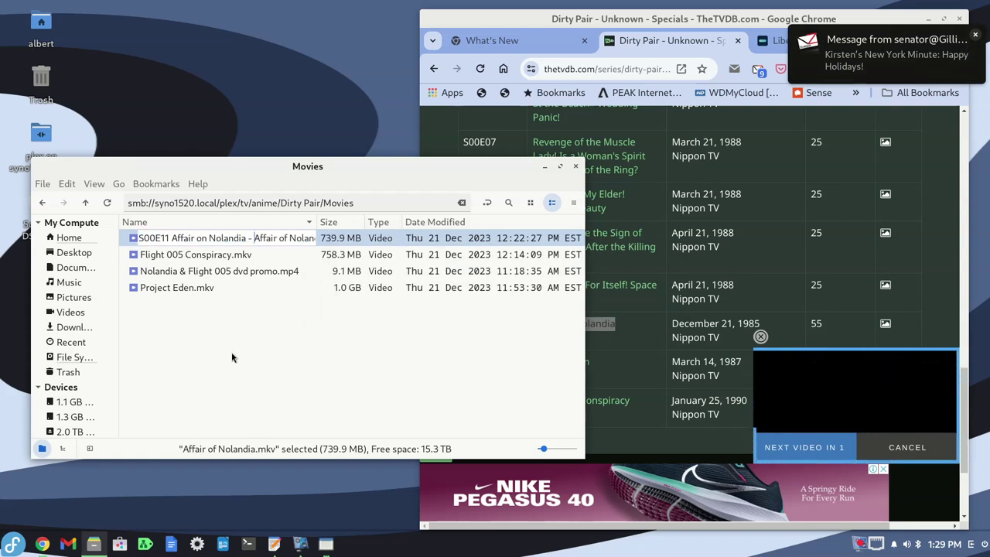
pyautogui.press('Left')
pyautogui.press('Left')
pyautogui.press('Left')
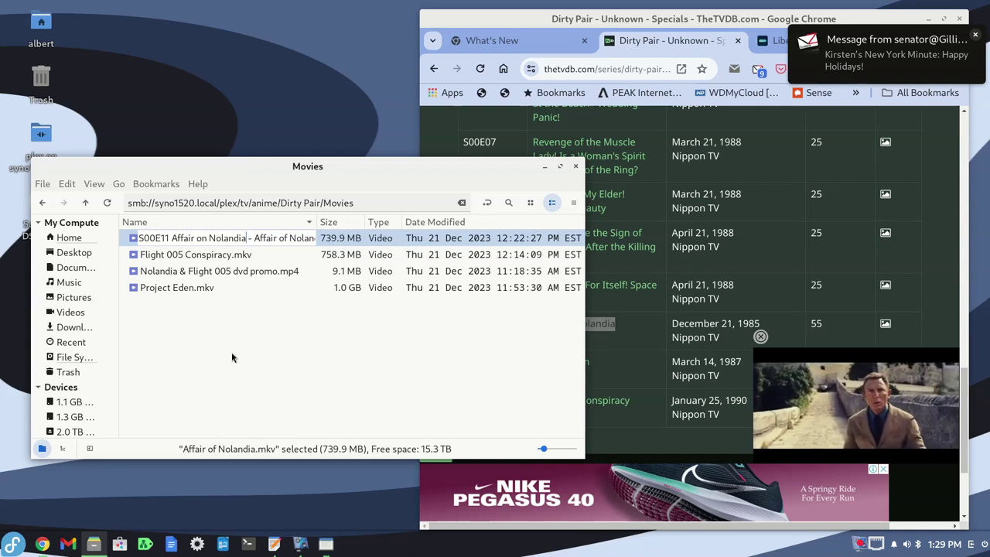
pyautogui.press('Delete')
pyautogui.press('Delete')
pyautogui.press('Delete')
pyautogui.press('Delete')
pyautogui.press('Delete')
pyautogui.press('Delete')
pyautogui.press('Delete')
pyautogui.press('Delete')
pyautogui.press('Delete')
pyautogui.press('Delete')
pyautogui.press('Delete')
pyautogui.press('Delete')
pyautogui.press('Delete')
pyautogui.press('Delete')
pyautogui.press('Delete')
pyautogui.press('Delete')
pyautogui.press('Delete')
pyautogui.press('Delete')
pyautogui.press('Delete')
pyautogui.press('Delete')
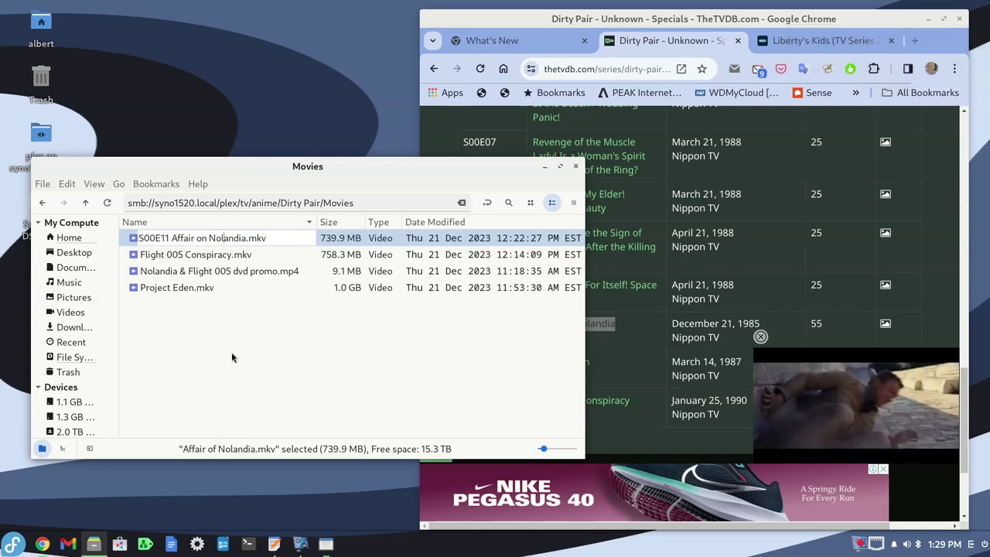
pyautogui.write('-')
pyautogui.press('Return')
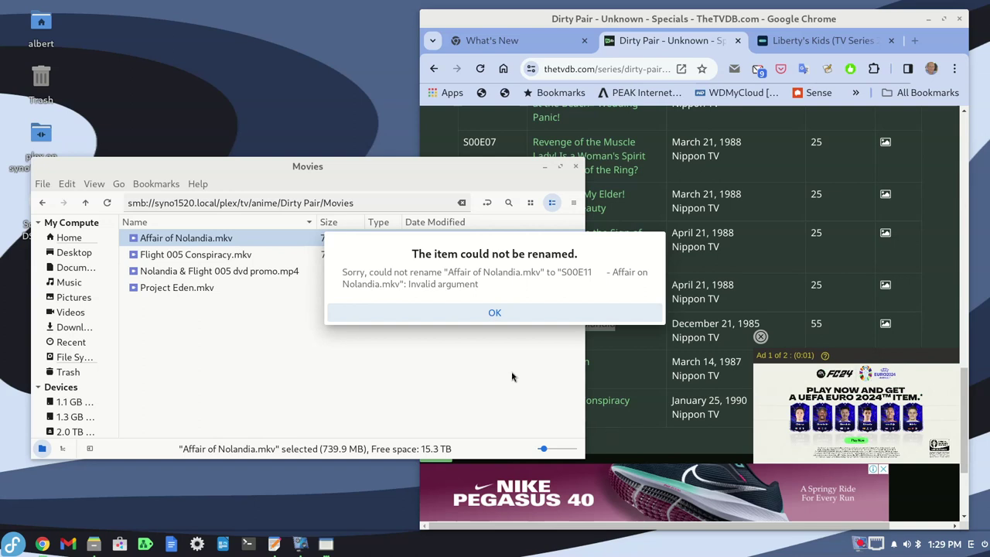
pyautogui.click(521, 314)
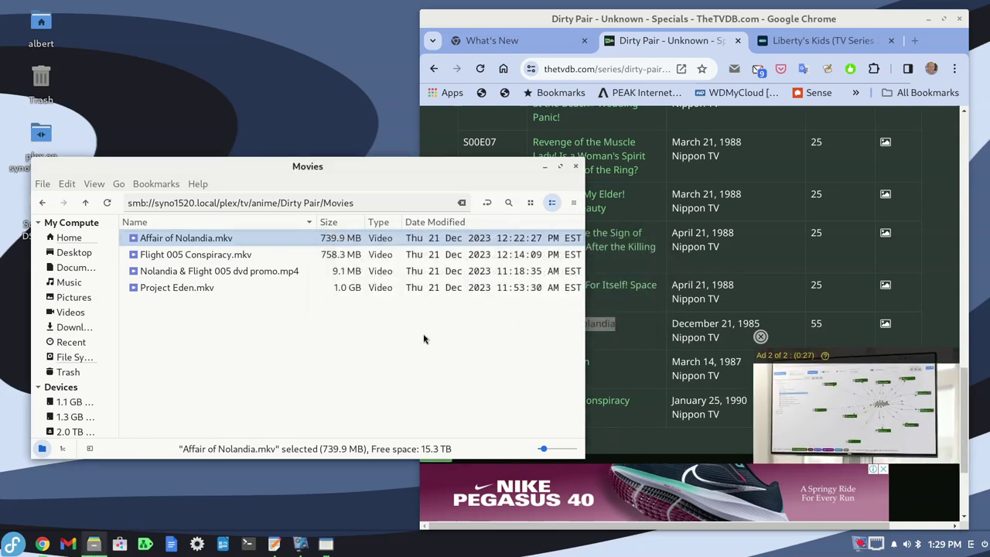
# Find Project Eden's episode number on TheTVDB and rename "Project Eden.mkv" as "S00E12 - Project Eden.mkv"
pyautogui.click(538, 26)
pyautogui.click(596, 367)
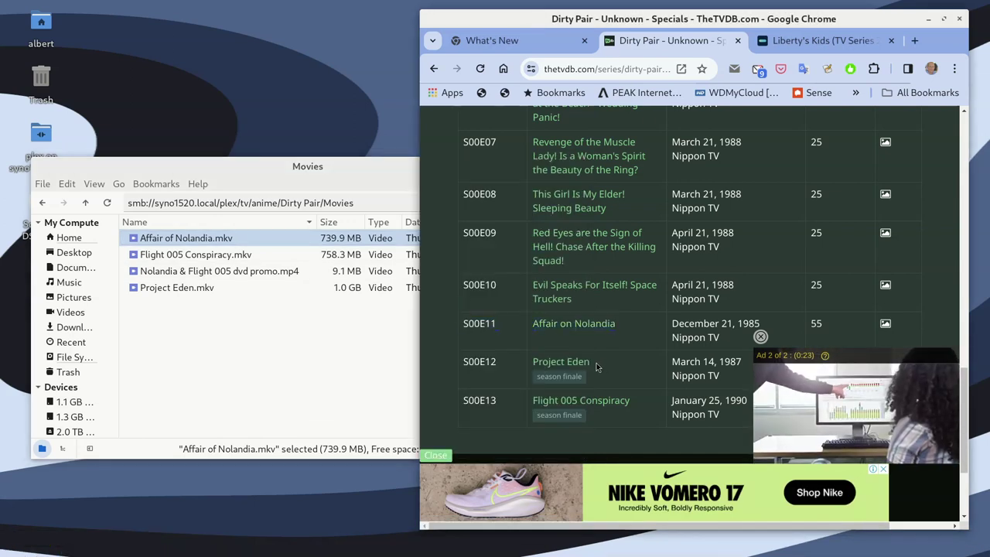
pyautogui.moveTo(471, 363); pyautogui.dragTo(464, 363)
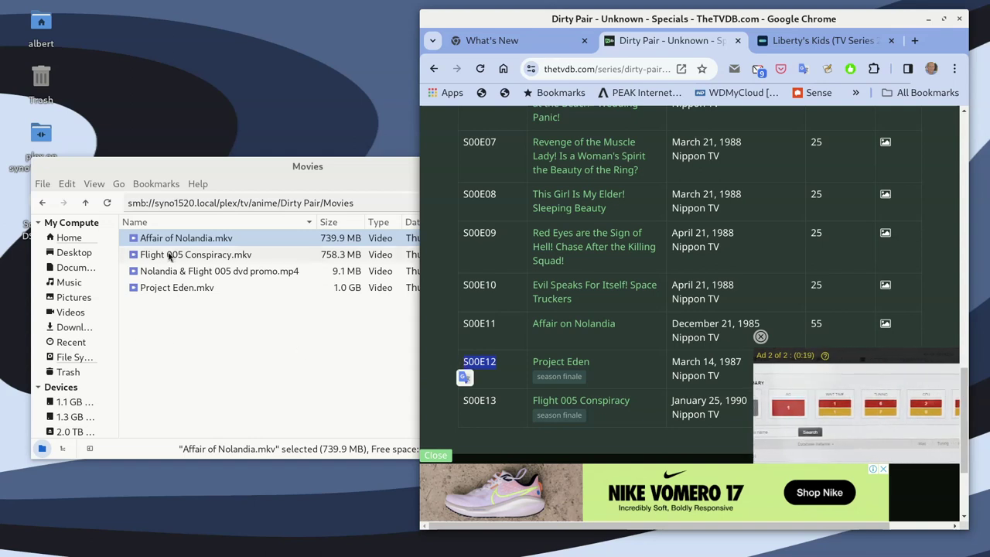
pyautogui.rightClick(172, 285)
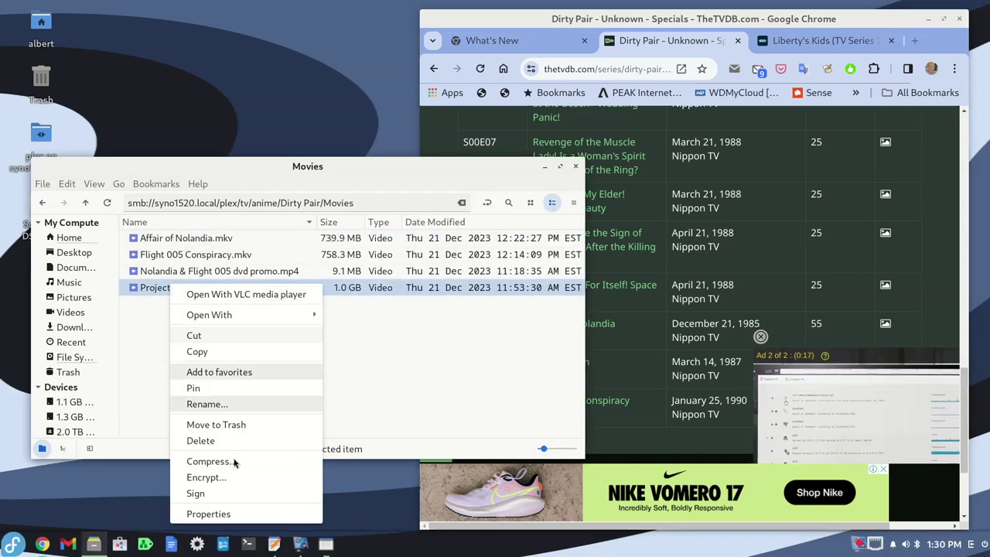
pyautogui.click(220, 405)
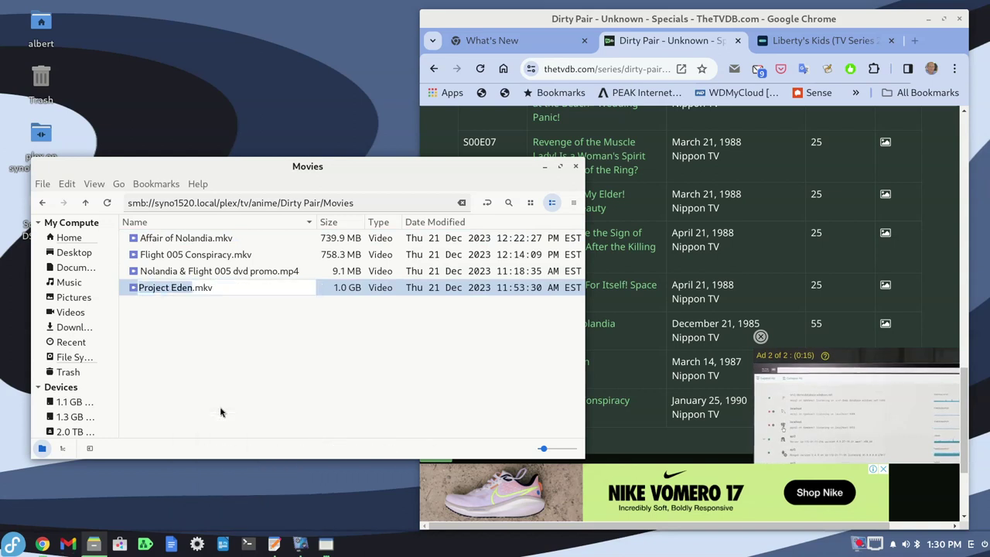
pyautogui.press('Home')
pyautogui.write('S00E12 -')
pyautogui.press('Return')
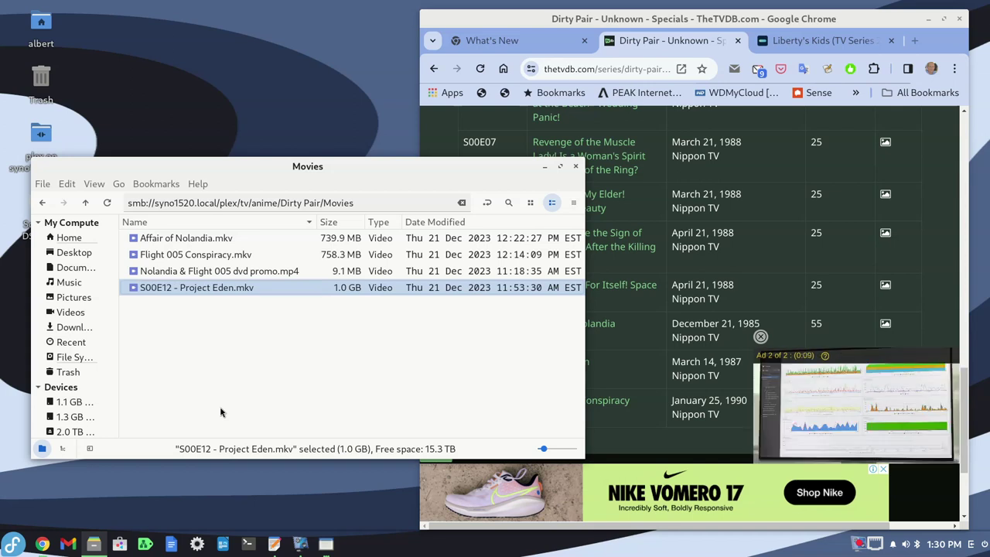
# Delete "Nolandia & Flight 005 dvd promo.mp4" from the Dirty Pair Movies folder
pyautogui.doubleClick(480, 361)
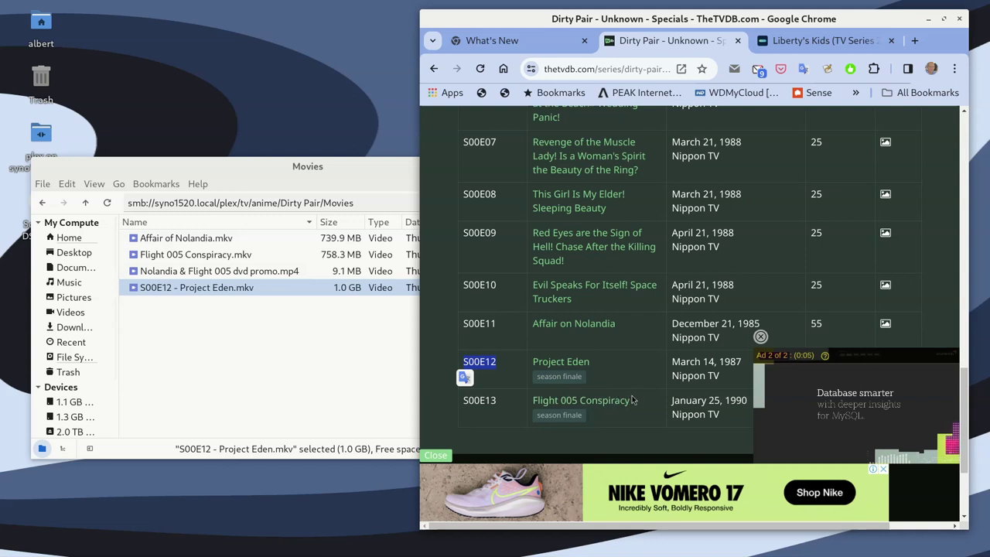
pyautogui.moveTo(501, 400); pyautogui.dragTo(460, 399)
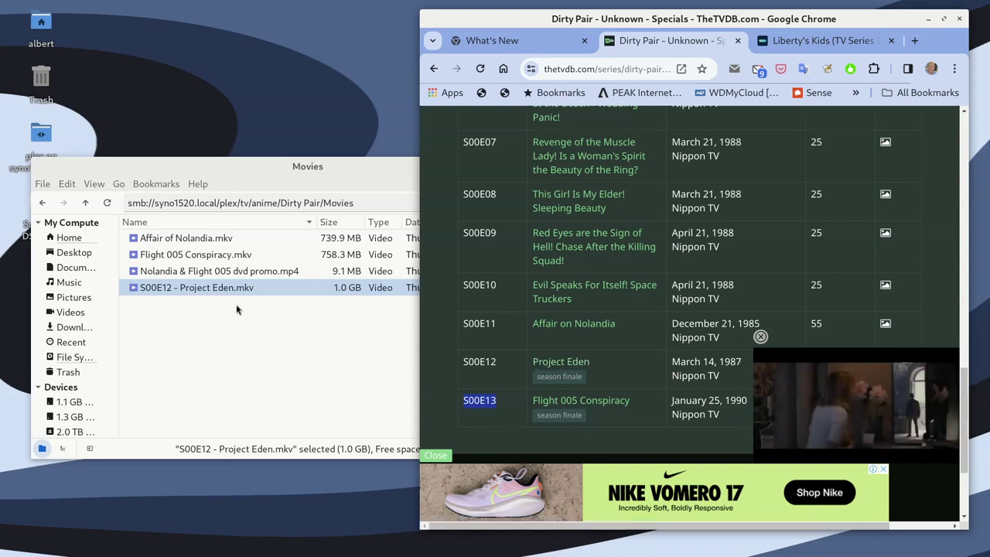
pyautogui.click(215, 271)
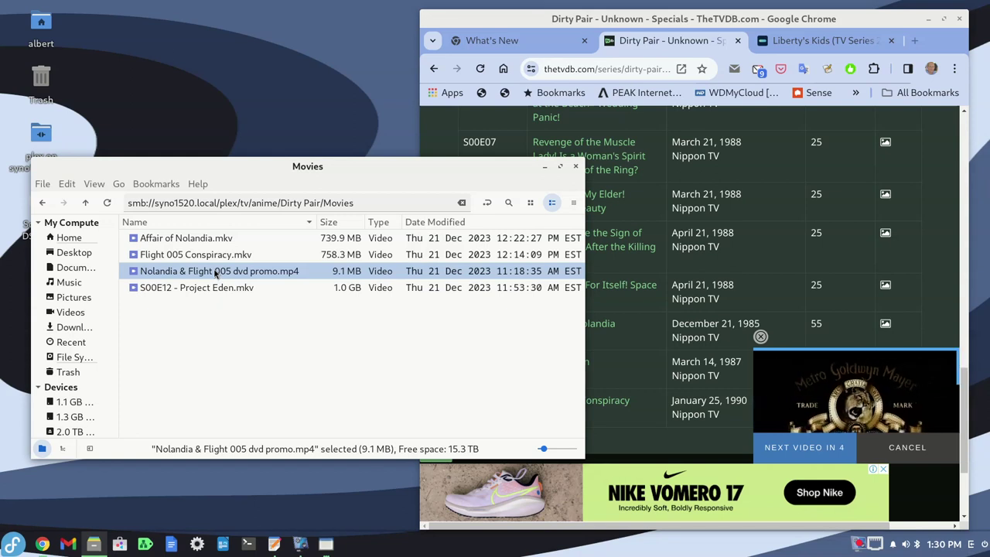
pyautogui.rightClick(216, 272)
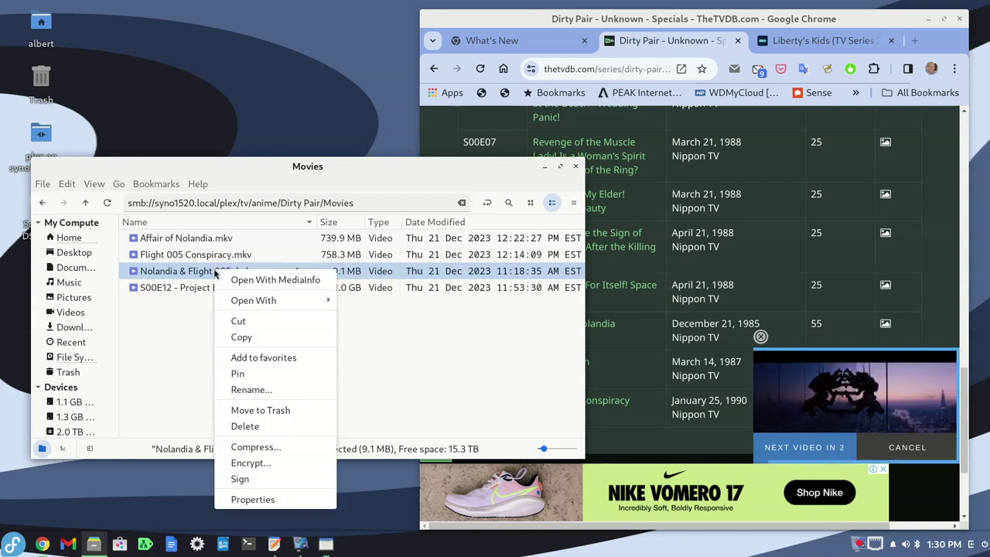
pyautogui.click(263, 411)
pyautogui.click(426, 337)
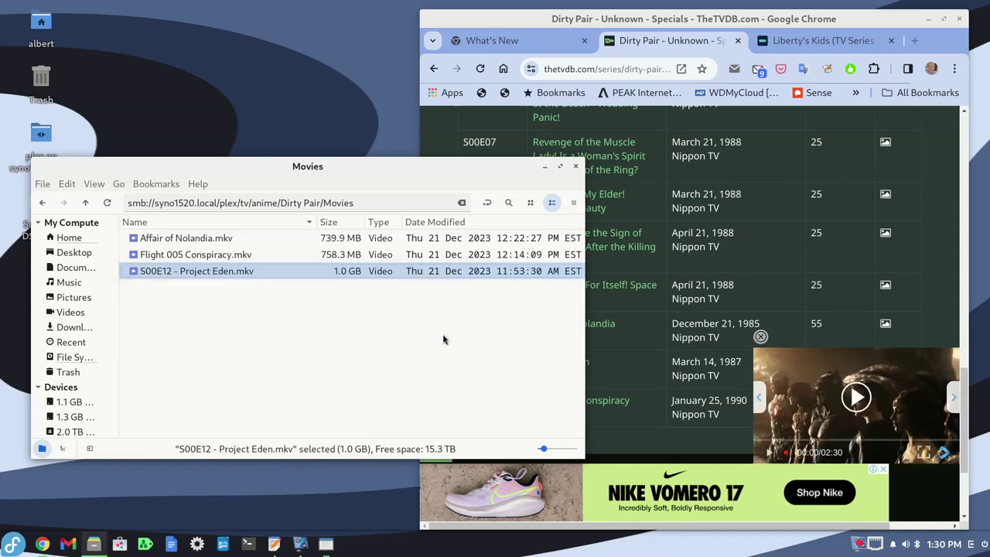
# Copy the S00E13 episode number from TheTVDB and rename "Flight 005 Conspiracy.mkv" as "S00E13 - Flight 005 Conspiracy.mkv"
pyautogui.doubleClick(465, 399)
pyautogui.hotkey('ctrl', 'c')
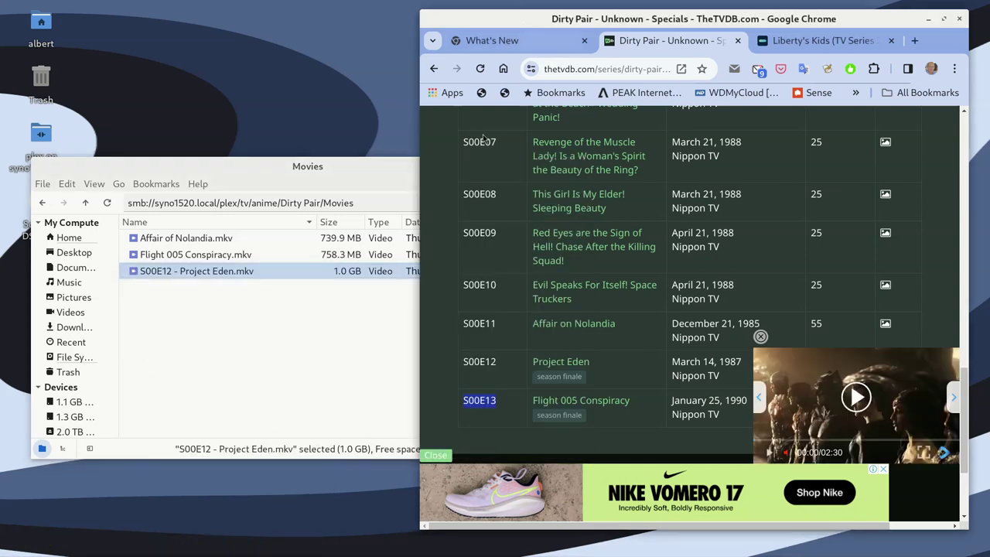
pyautogui.rightClick(470, 395)
pyautogui.click(518, 151)
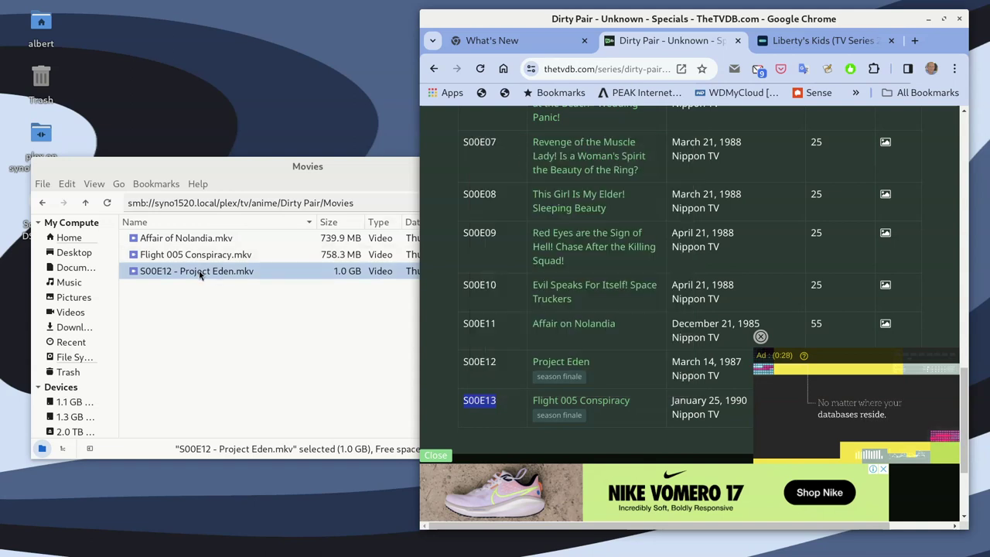
pyautogui.rightClick(179, 255)
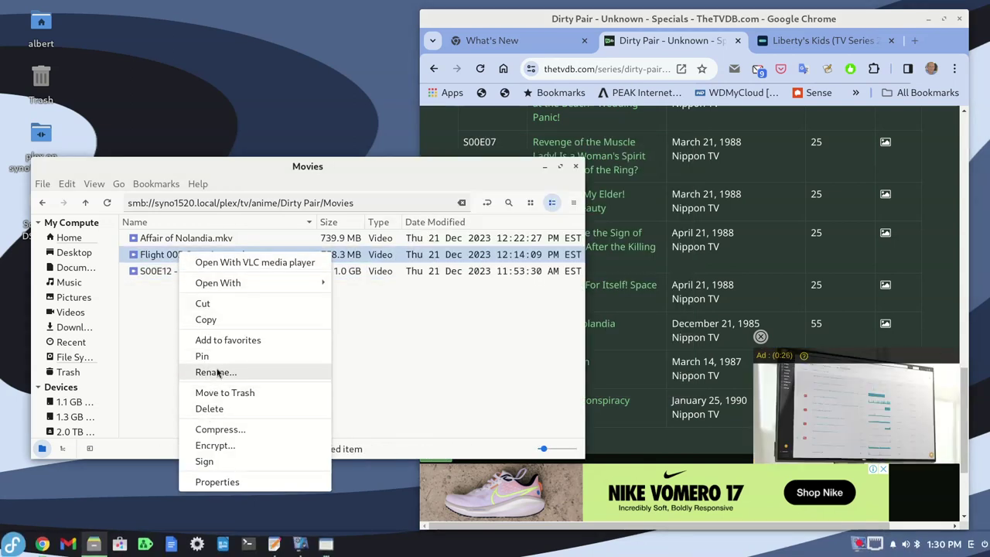
pyautogui.click(217, 372)
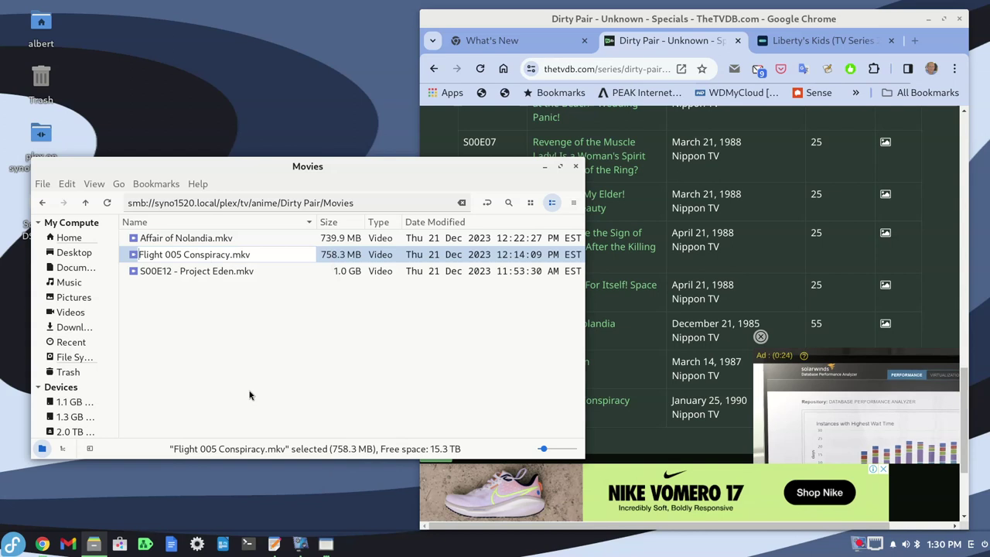
pyautogui.hotkey('ctrl', 'v')
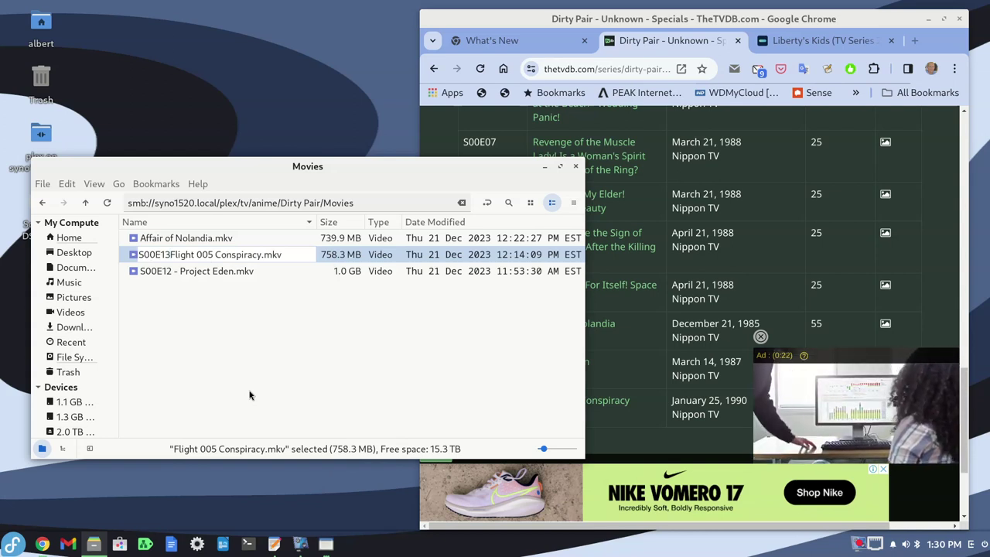
pyautogui.write('-')
pyautogui.press('Return')
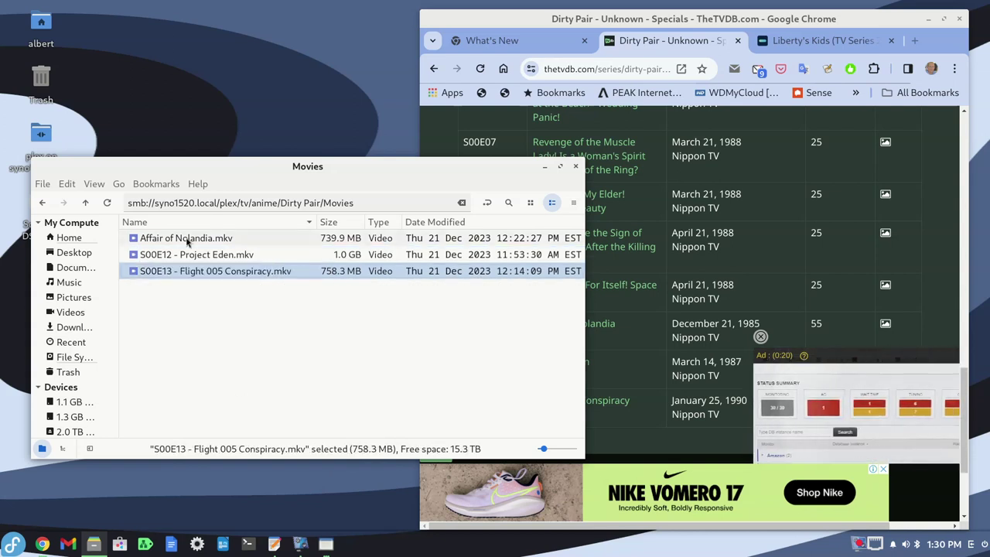
# Find Affair on Nolandia's episode number on TheTVDB and add "S00E11 - " to the start of the "Affair of Nolandia.mkv" file name
pyautogui.click(565, 19)
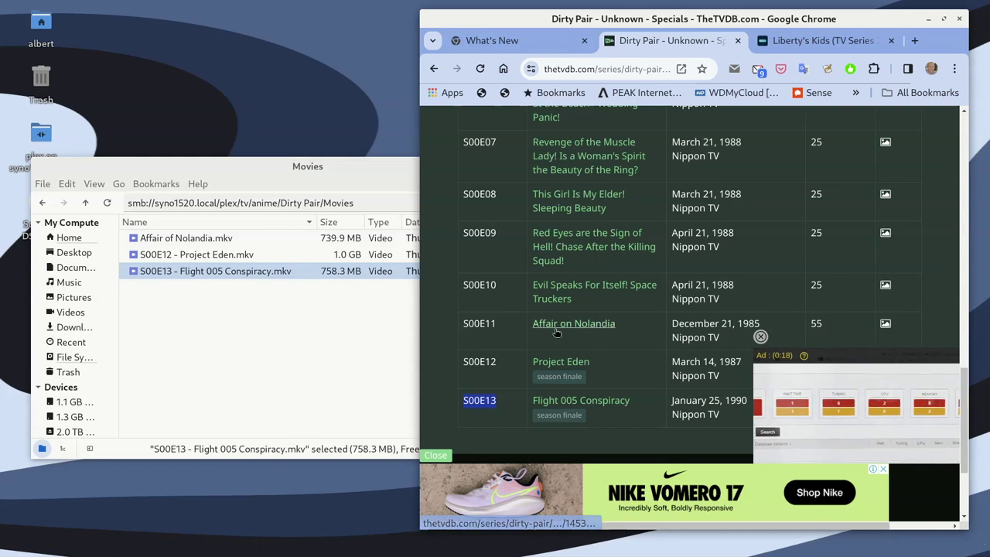
pyautogui.moveTo(497, 325); pyautogui.dragTo(462, 323)
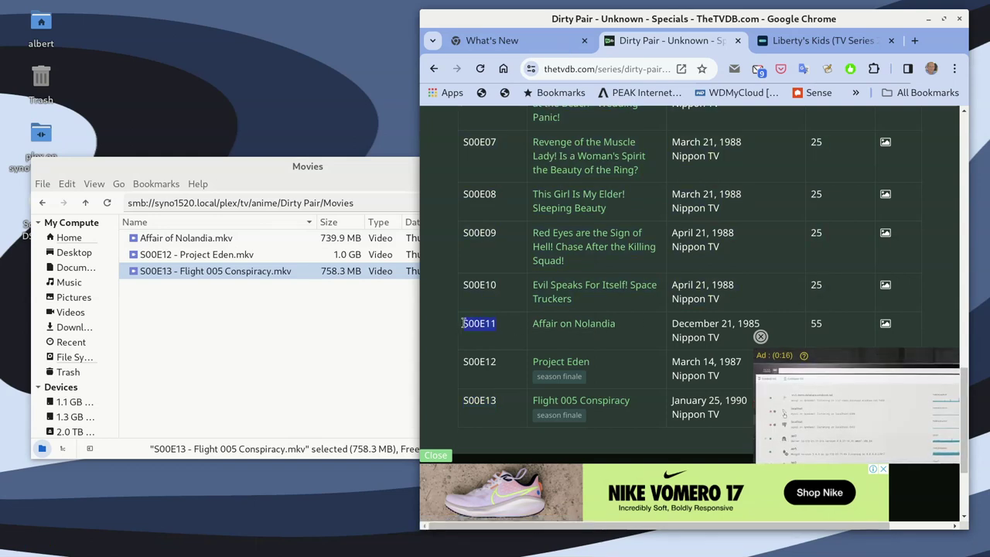
pyautogui.rightClick(174, 241)
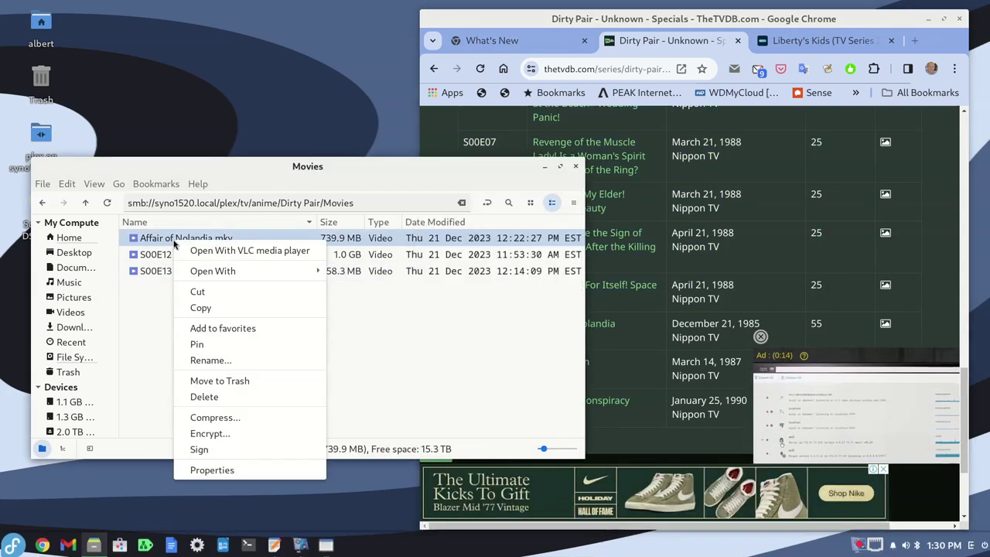
pyautogui.click(205, 360)
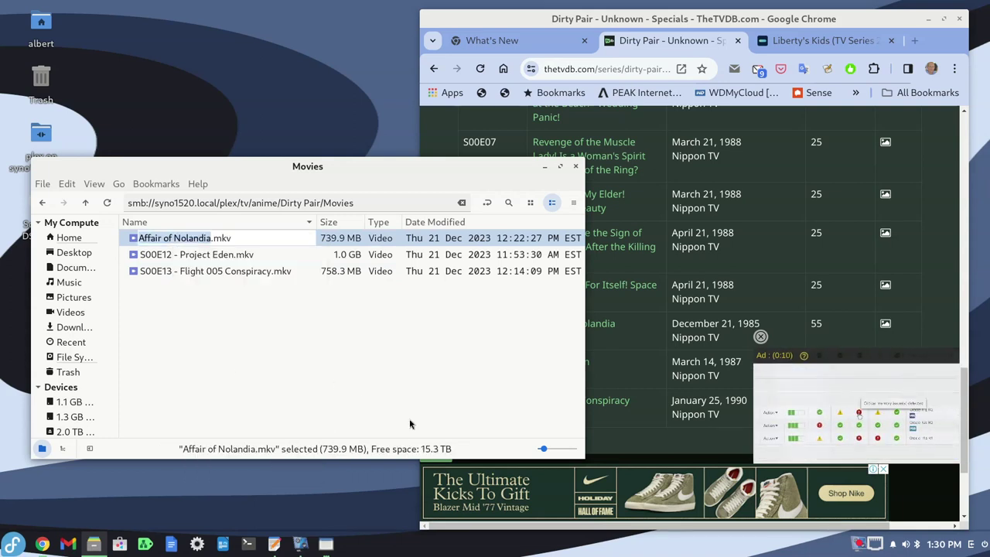
pyautogui.press('Home')
pyautogui.write('S00E11 -')
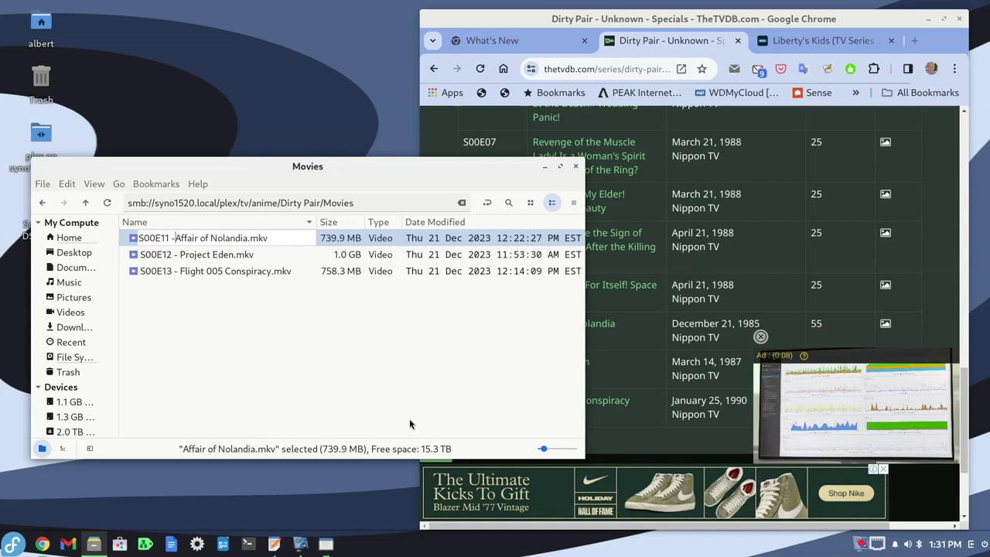
pyautogui.press('Return')
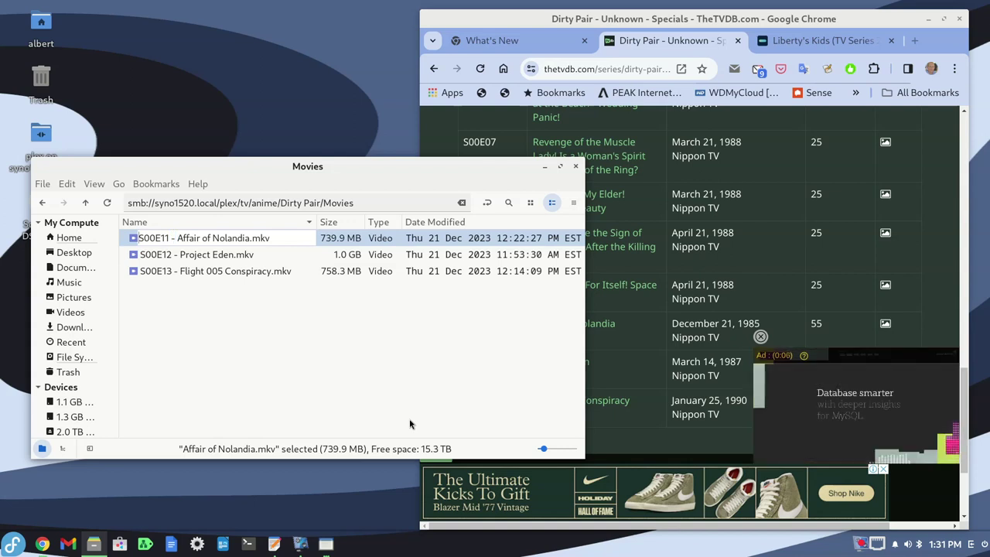
# Prefix the Nolandia file name with the series title, making it "Dirty Pair - S00E11 - Affair of Nolandia.mkv"
pyautogui.write('Dirty')
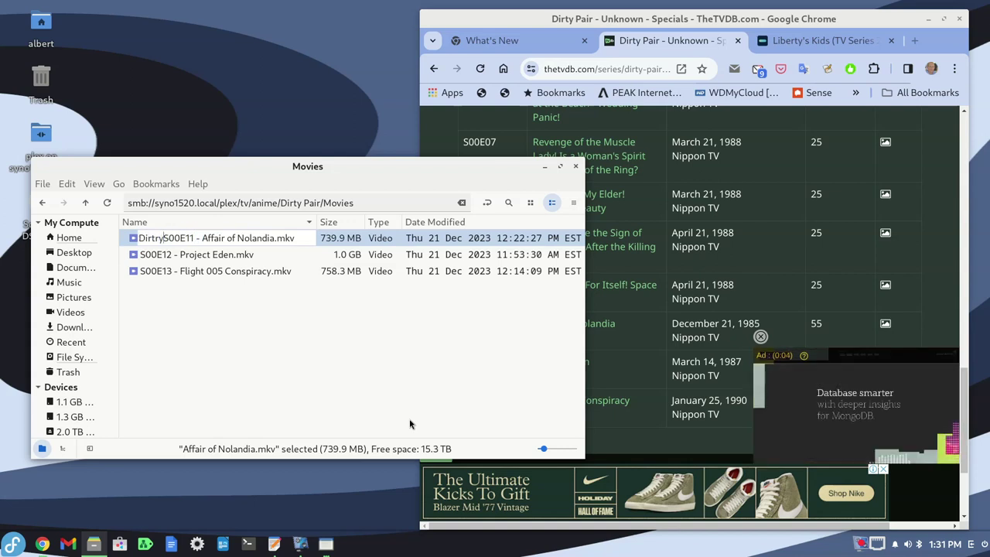
pyautogui.press('BackSpace')
pyautogui.write('y Pai')
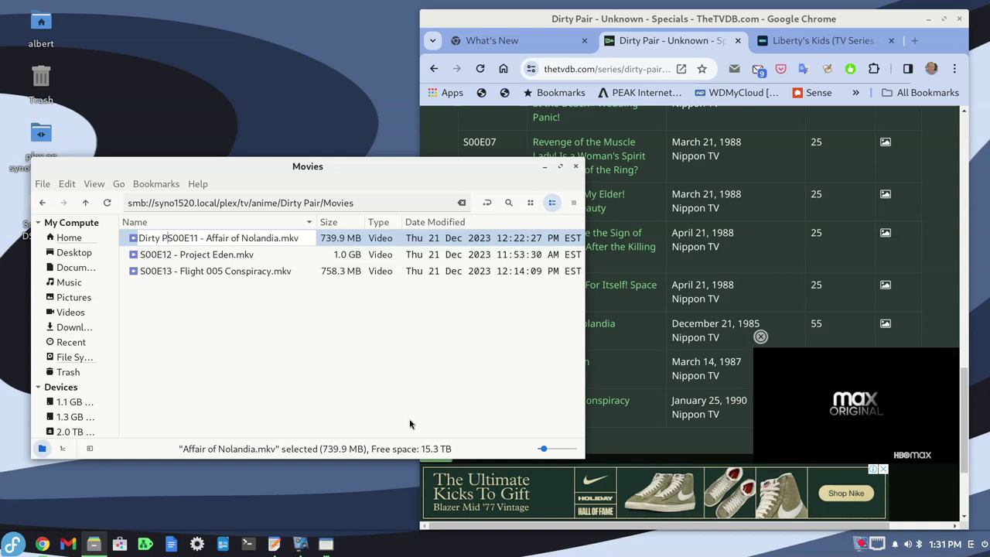
pyautogui.write('r -')
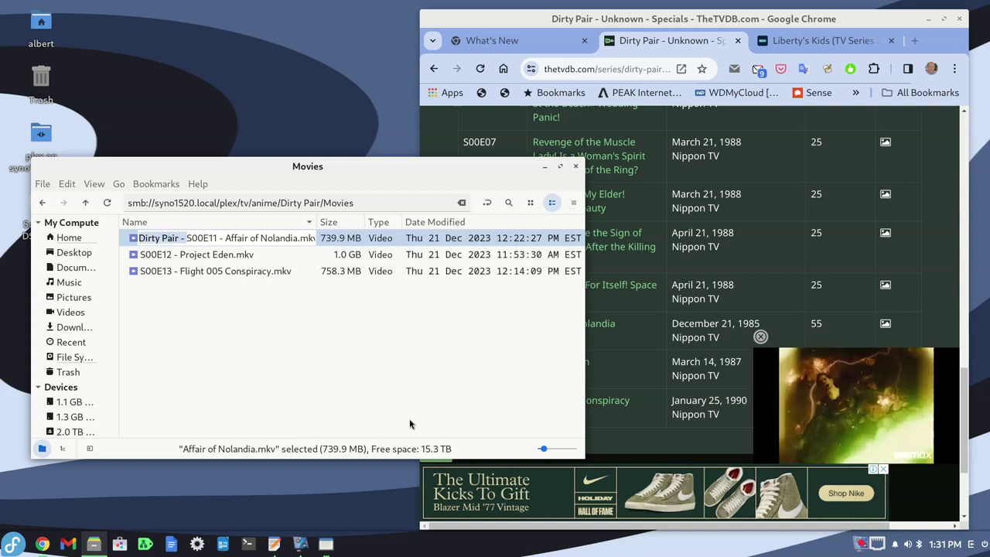
pyautogui.press('Return')
# Rename "S00E12 - Project Eden.mkv" as "Dirty Pair - S00E12 - Project Eden.mkv"
pyautogui.press('Down')
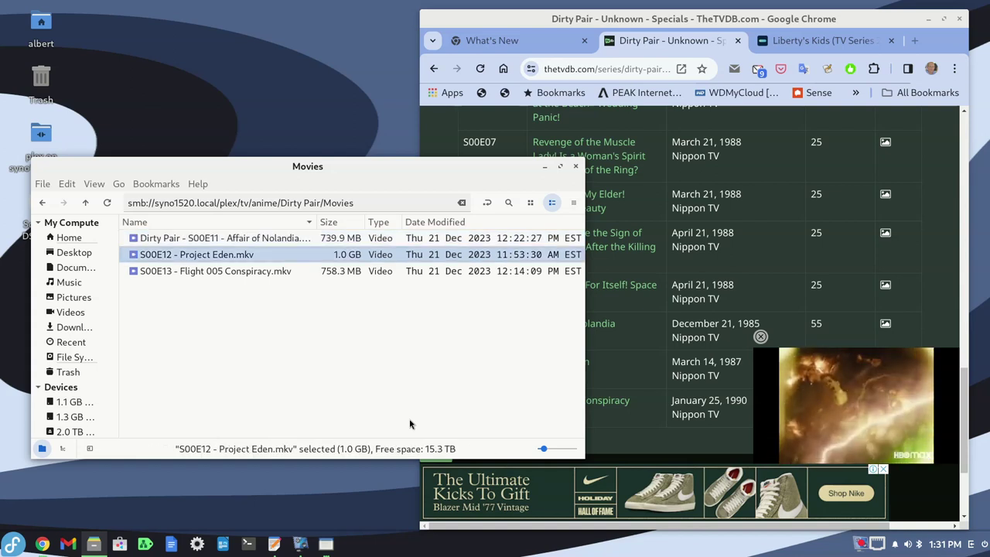
pyautogui.press('F2')
pyautogui.press('Home')
pyautogui.write('Dirty Pair -')
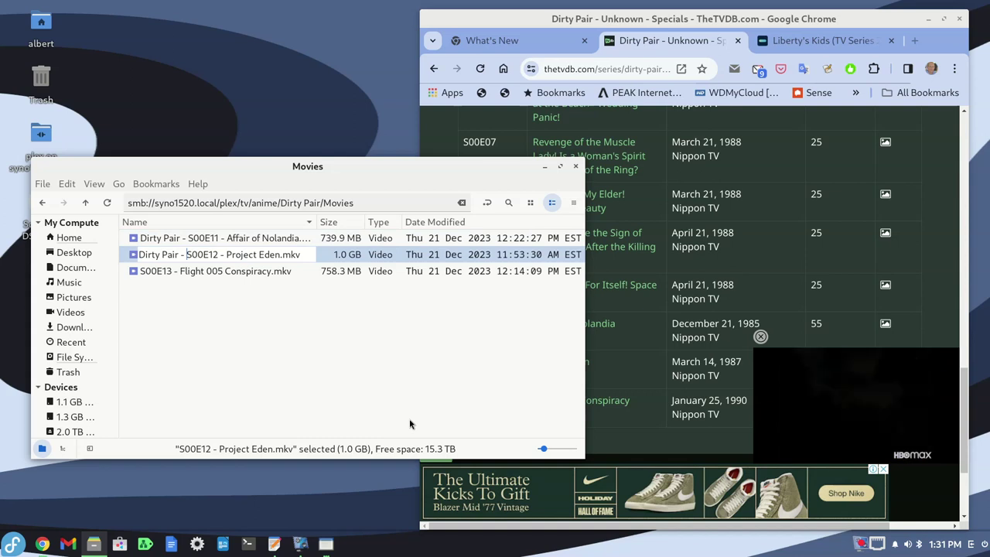
pyautogui.press('Return')
# Rename "S00E13 - Flight 005 Conspiracy.mkv" as "Dirty Pair - S00E13 - Flight 005 Conspiracy.mkv"
pyautogui.press('Down')
pyautogui.press('F2')
pyautogui.press('Home')
pyautogui.write('Dirty Pair -')
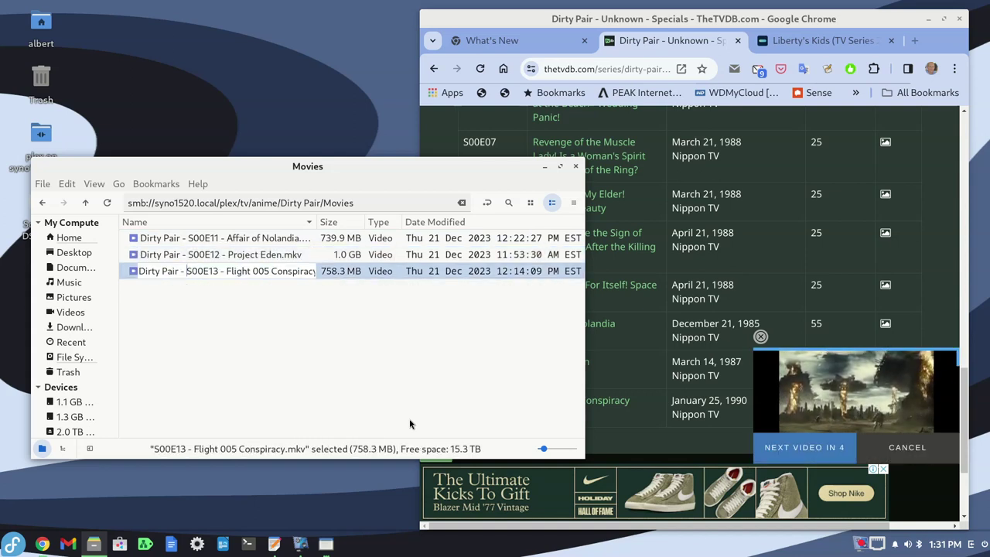
pyautogui.press('Return')
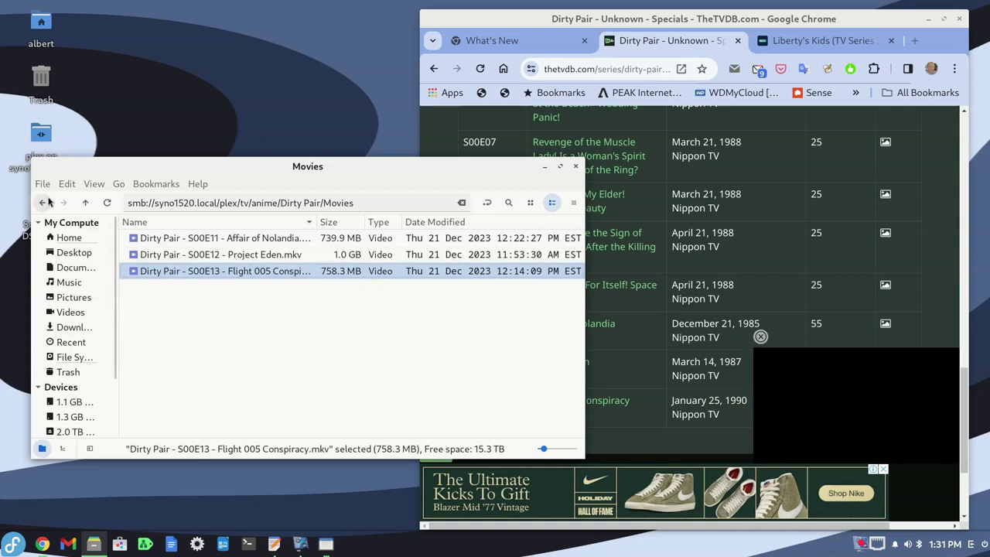
# Cut the three renamed movie files from the Movies folder
pyautogui.moveTo(219, 284); pyautogui.dragTo(221, 242)
pyautogui.rightClick(220, 242)
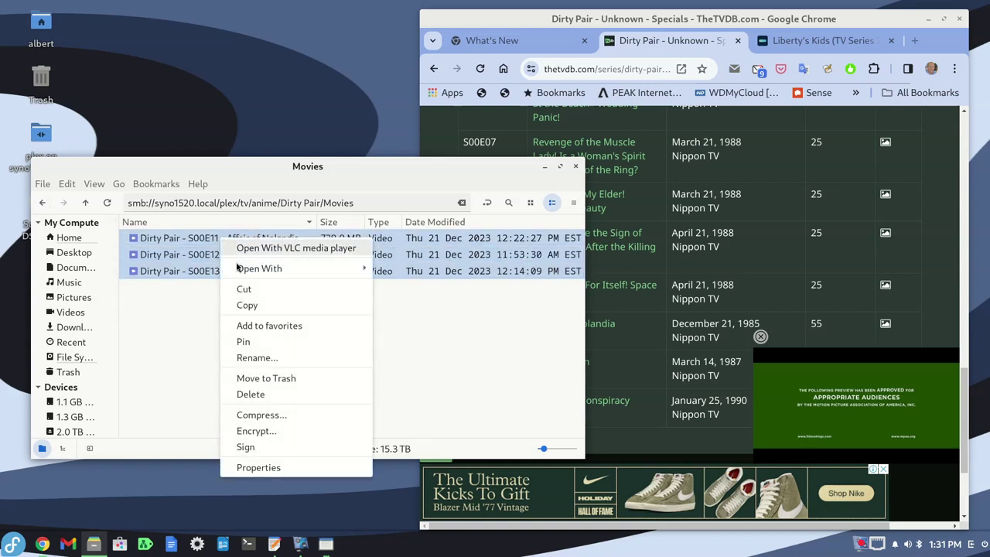
pyautogui.click(242, 290)
# Create a folder named "Specials" in the Dirty Pair folder and paste the cut movie files into it
pyautogui.click(42, 202)
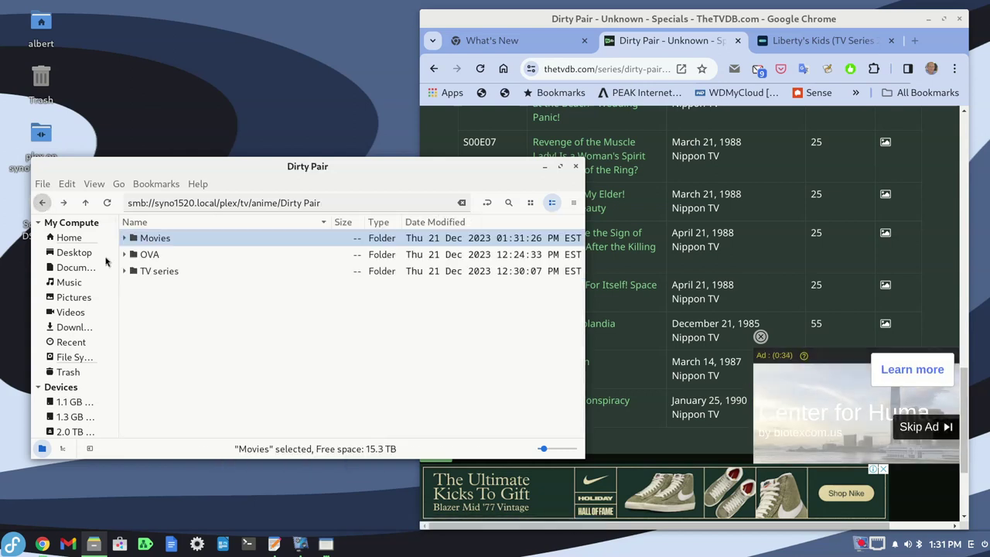
pyautogui.rightClick(216, 354)
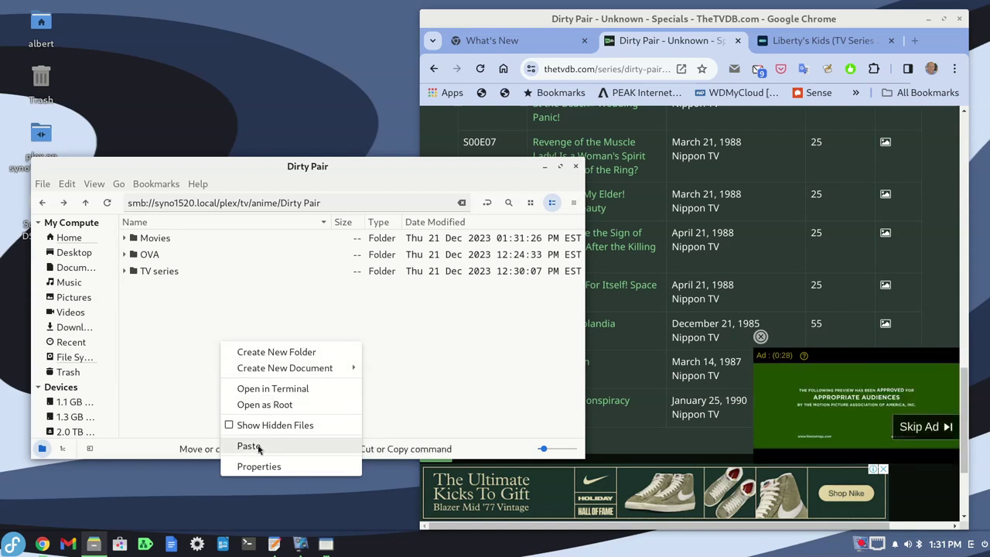
pyautogui.click(276, 351)
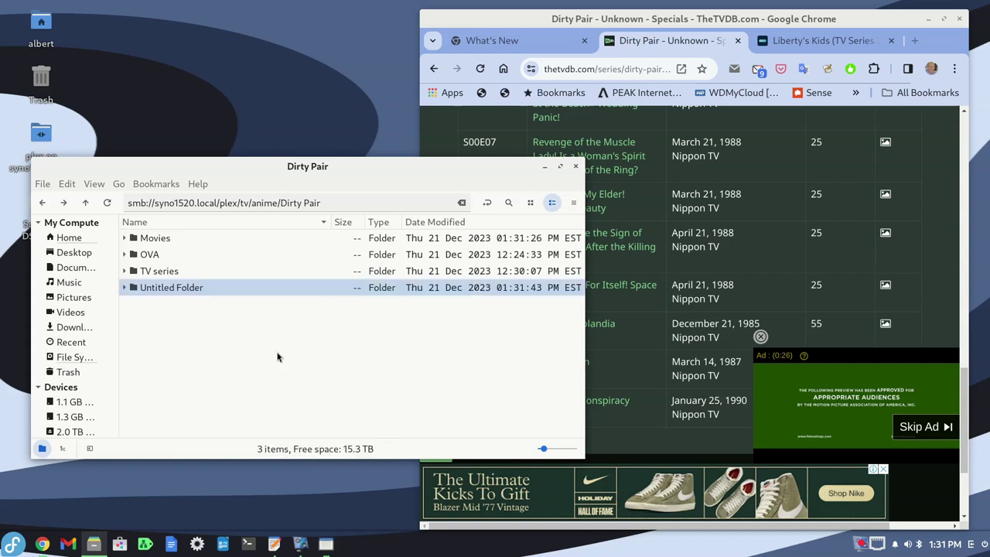
pyautogui.write('Speci')
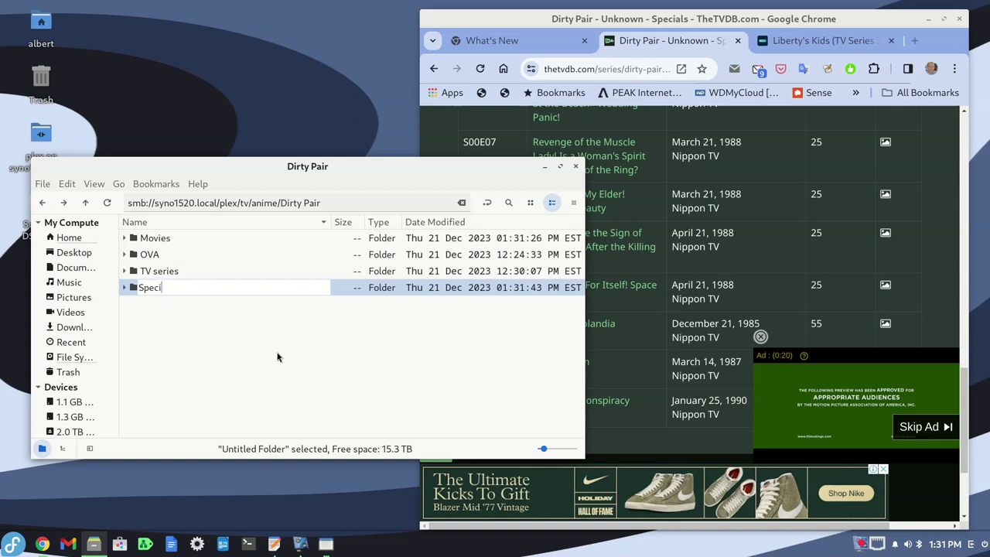
pyautogui.write('als')
pyautogui.press('Return')
pyautogui.press('Return')
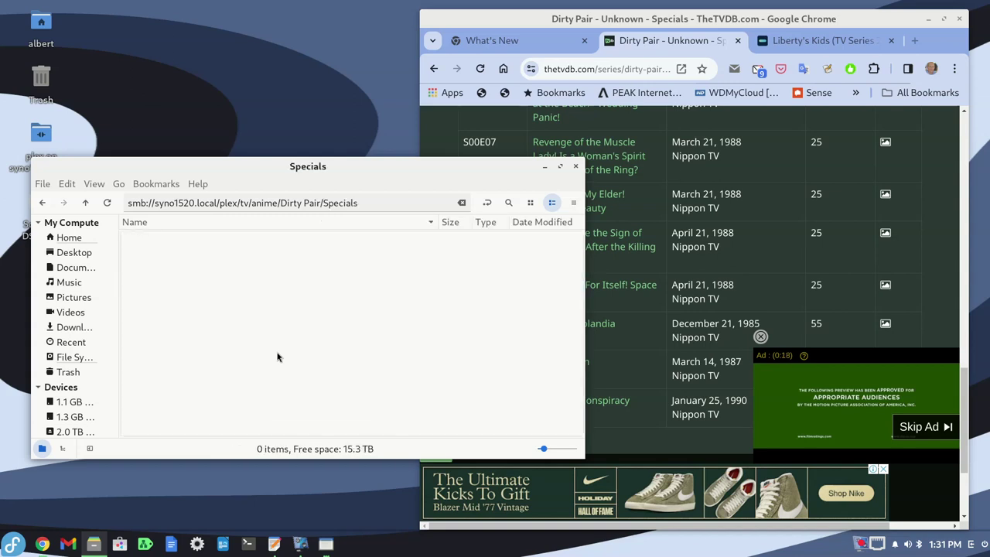
pyautogui.hotkey('ctrl', 'v')
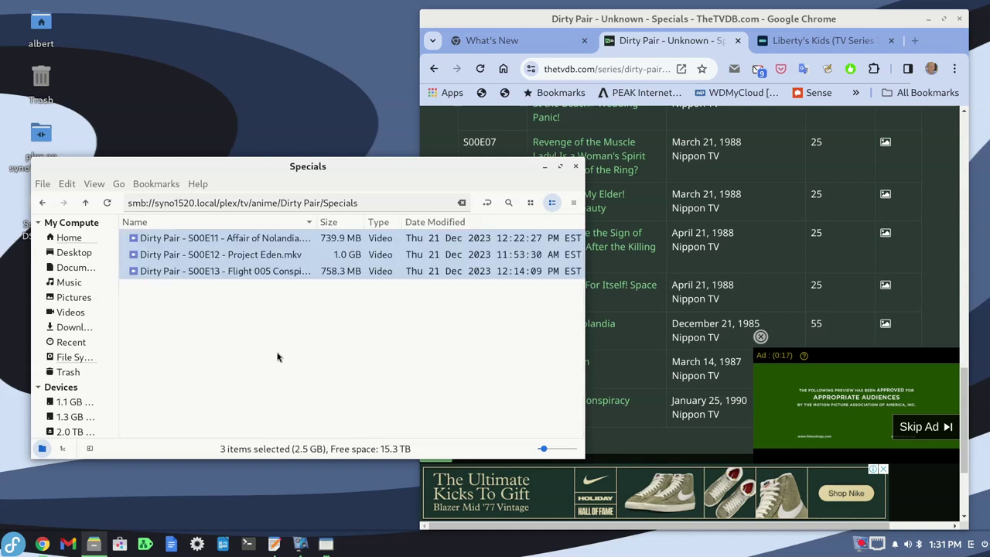
# Check the contents of the Specials subfolder inside TV series and permanently delete that subfolder
pyautogui.click(43, 203)
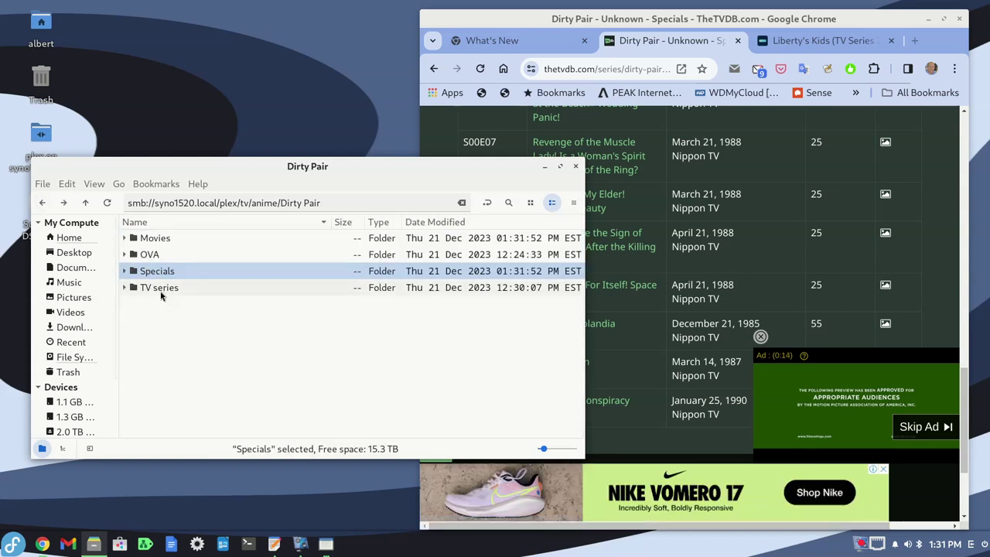
pyautogui.click(163, 290)
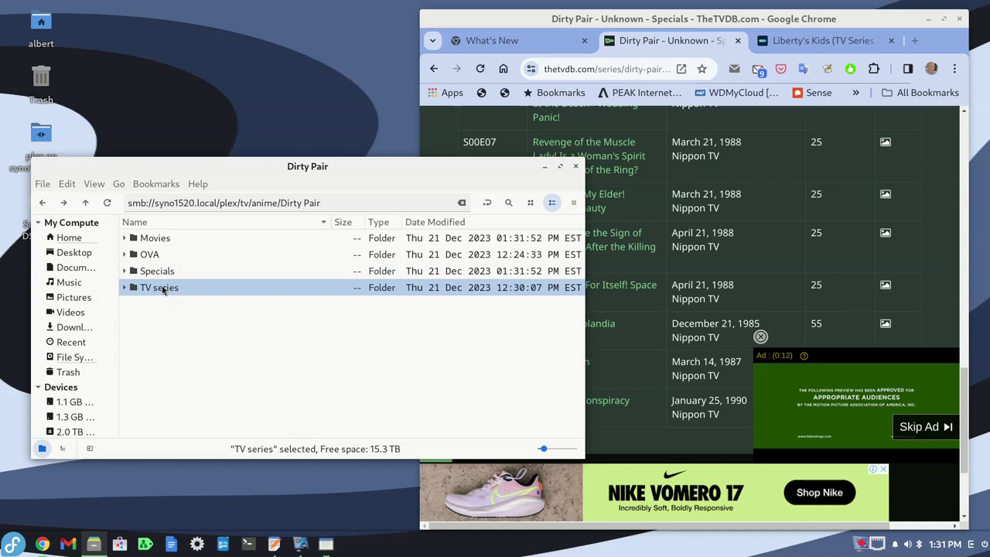
pyautogui.doubleClick(163, 289)
pyautogui.click(153, 237)
pyautogui.doubleClick(152, 237)
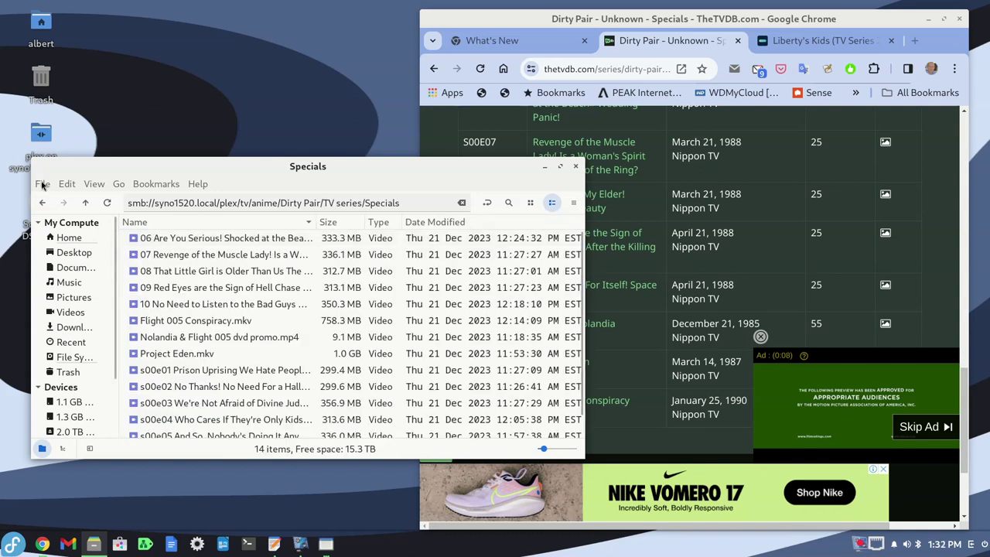
pyautogui.click(42, 203)
pyautogui.rightClick(144, 241)
pyautogui.click(185, 457)
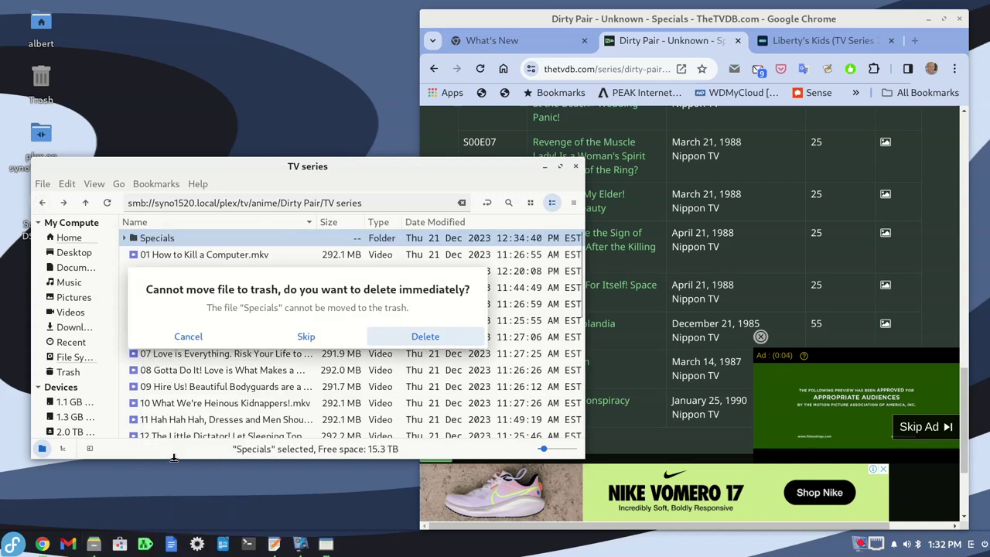
pyautogui.click(447, 338)
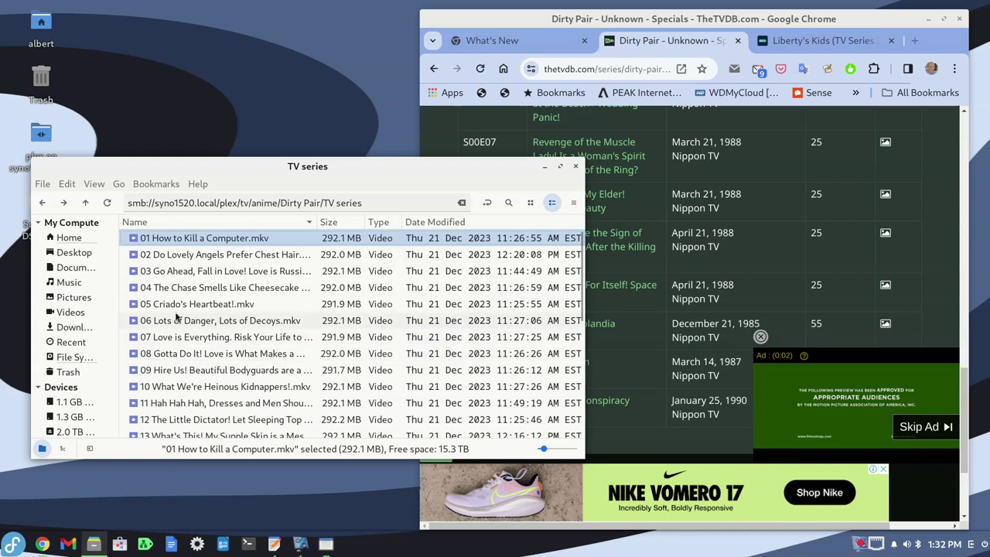
# Permanently delete "textless closing.mp4" and "textless opening.mp4" from the TV series folder
pyautogui.scroll(-2, 197, 334)
pyautogui.scroll(-4, 198, 334)
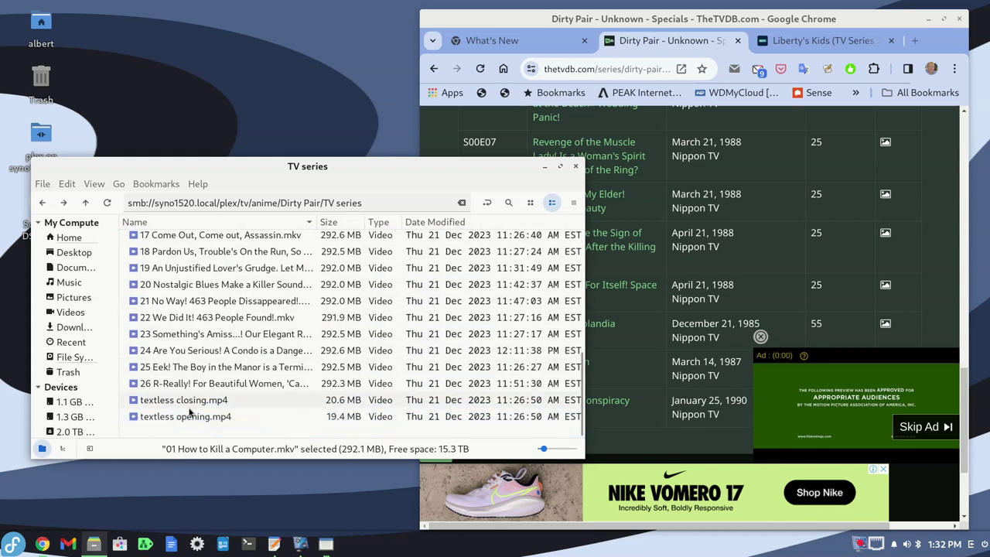
pyautogui.click(191, 418)
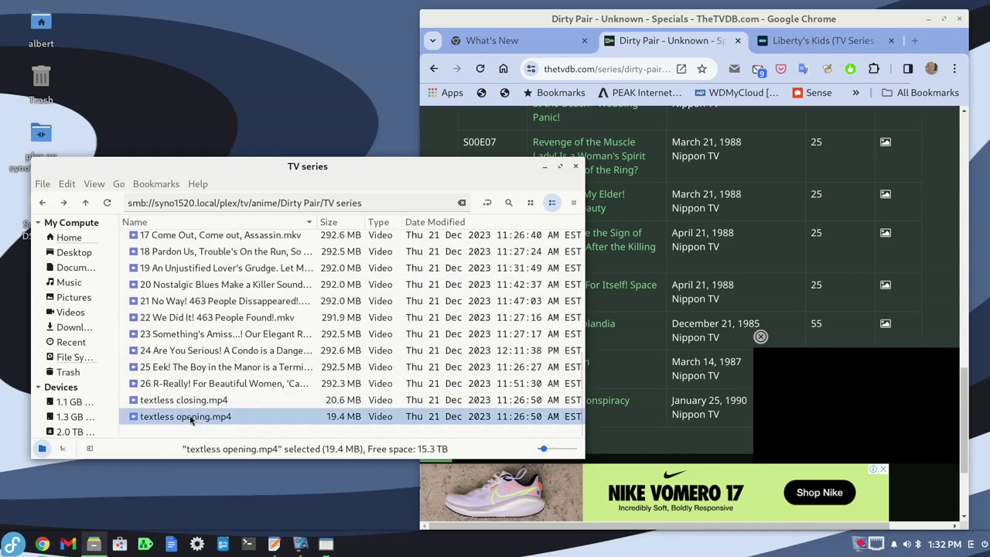
pyautogui.keyDown('shift'); pyautogui.click(192, 402); pyautogui.keyUp('shift')
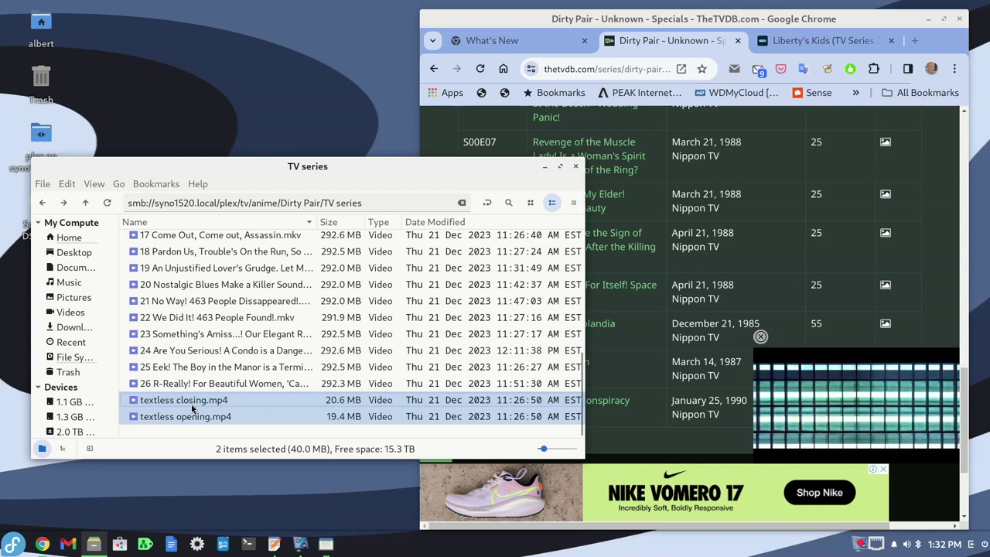
pyautogui.press('Delete')
pyautogui.click(436, 336)
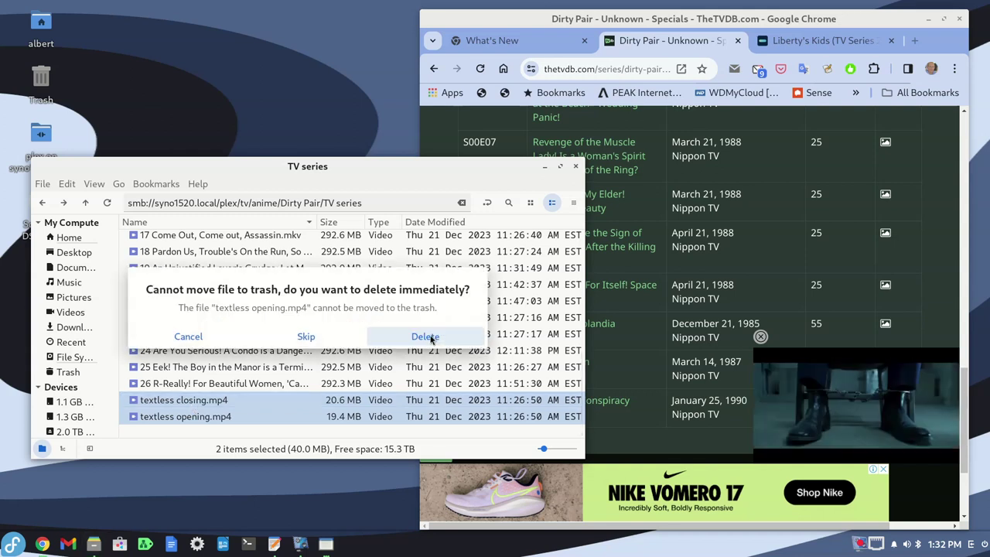
pyautogui.click(430, 338)
# Check that the Movies folder is empty and delete it from the Dirty Pair folder
pyautogui.scroll(5, 162, 406)
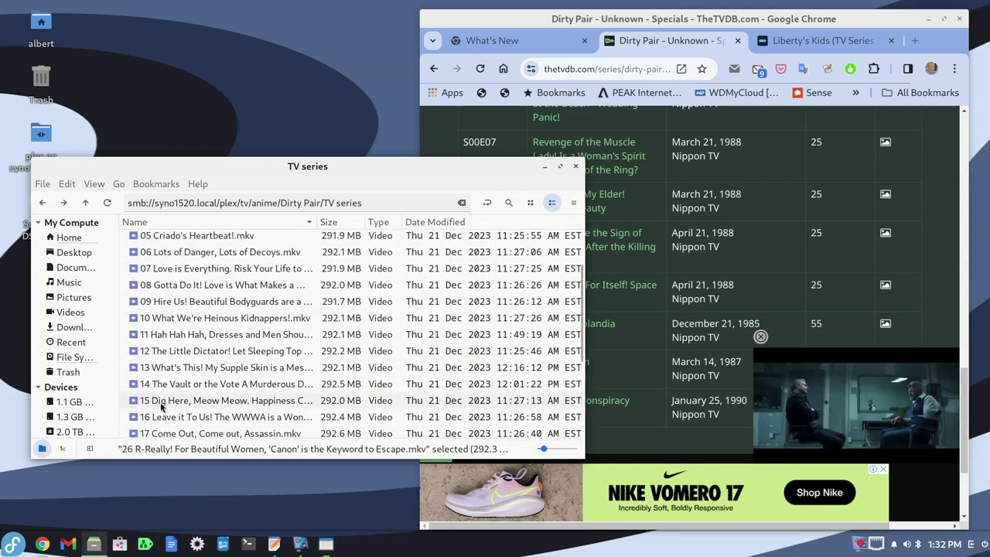
pyautogui.scroll(2, 160, 406)
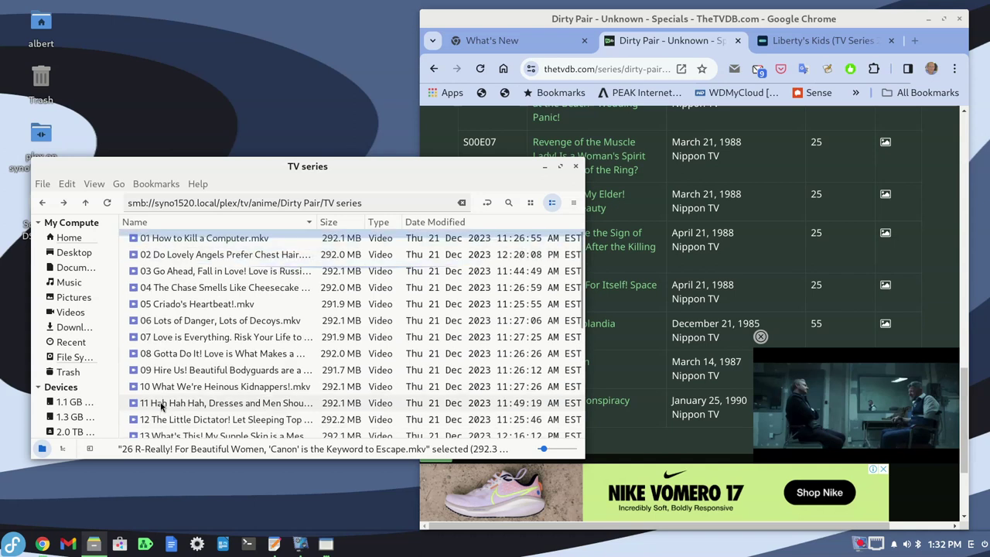
pyautogui.click(43, 204)
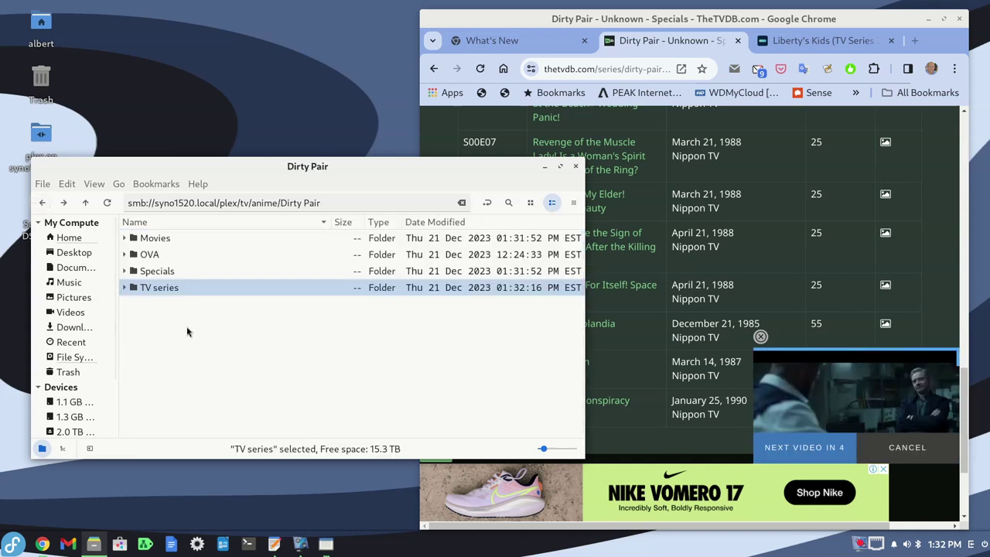
pyautogui.doubleClick(154, 240)
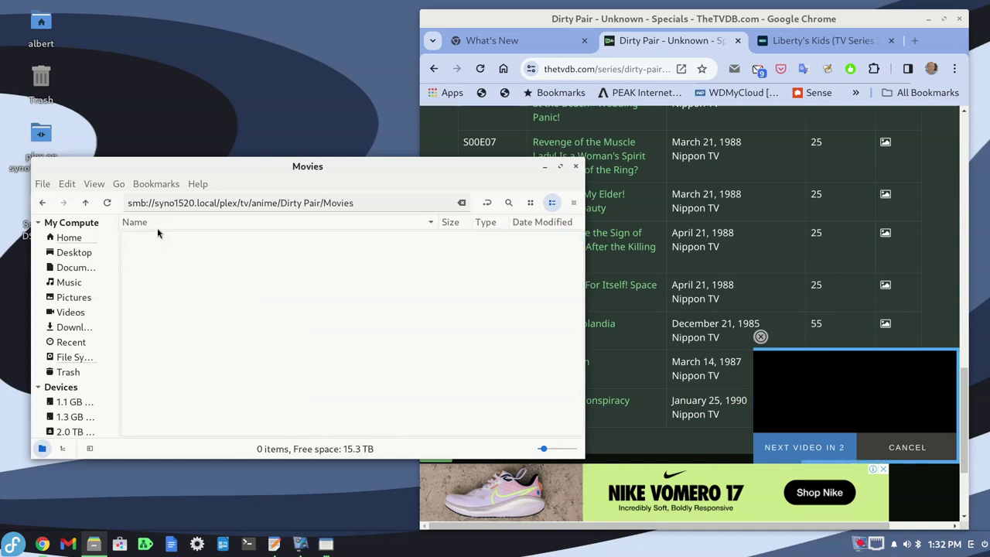
pyautogui.click(44, 203)
pyautogui.press('Delete')
pyautogui.click(414, 339)
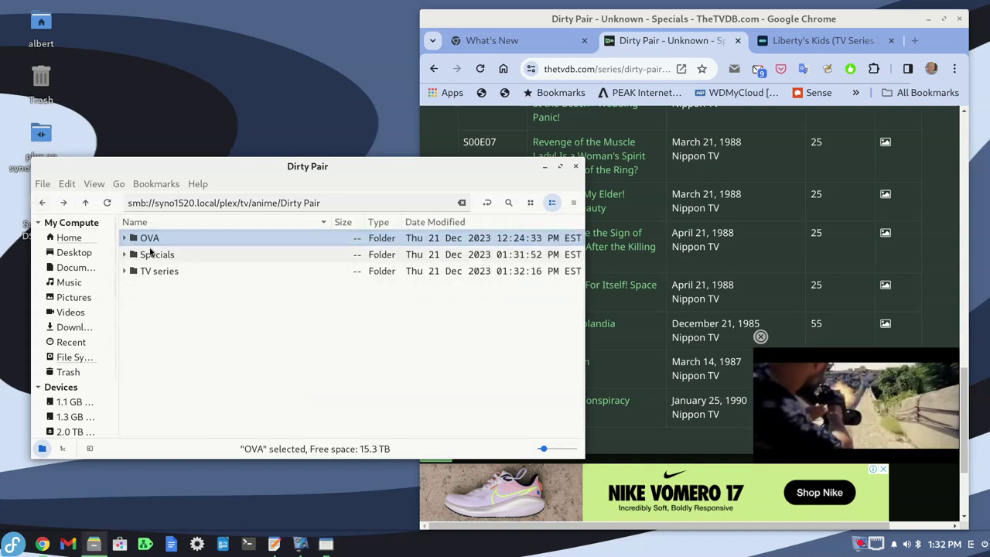
# Open the OVA folder and copy the series name "Dirty Pair OVA" from the TMDB and TVDB listings text file
pyautogui.doubleClick(149, 239)
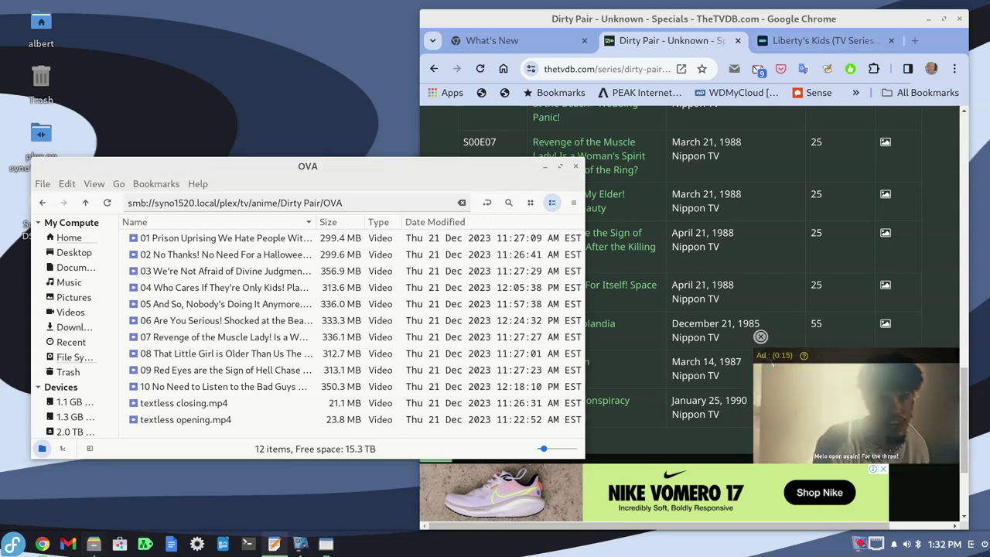
pyautogui.hotkey('alt', 'Tab')
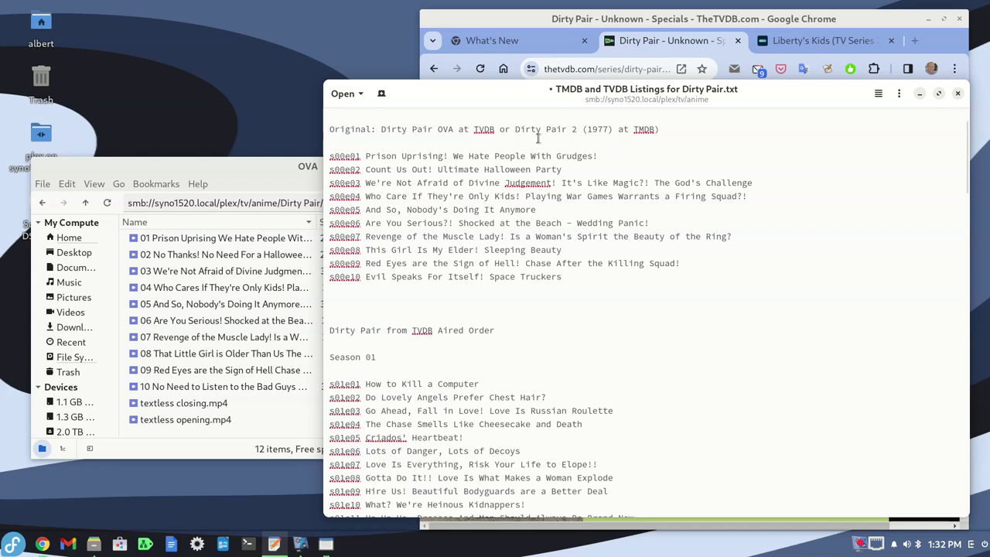
pyautogui.moveTo(384, 131); pyautogui.dragTo(455, 131)
pyautogui.hotkey('ctrl', 'c')
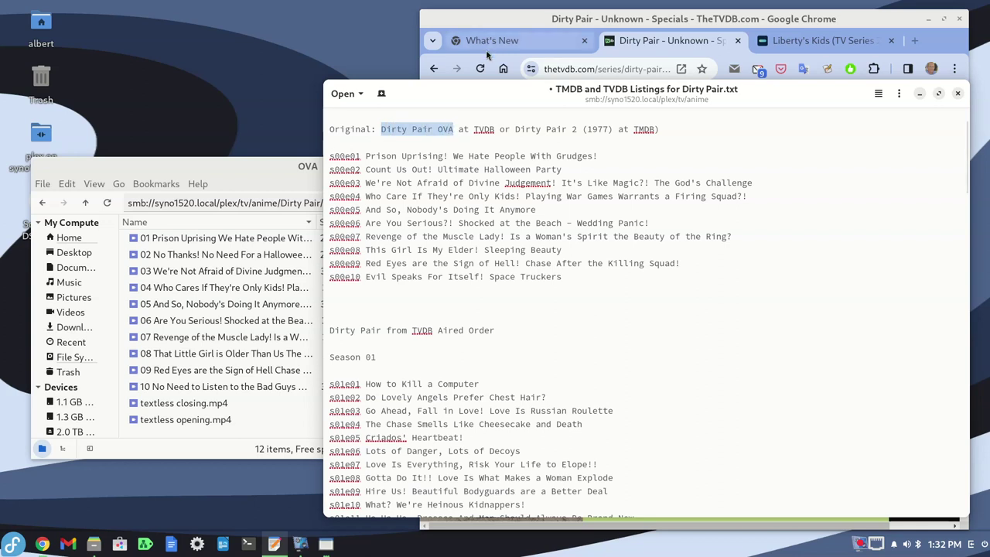
pyautogui.hotkey('alt', 'F9')
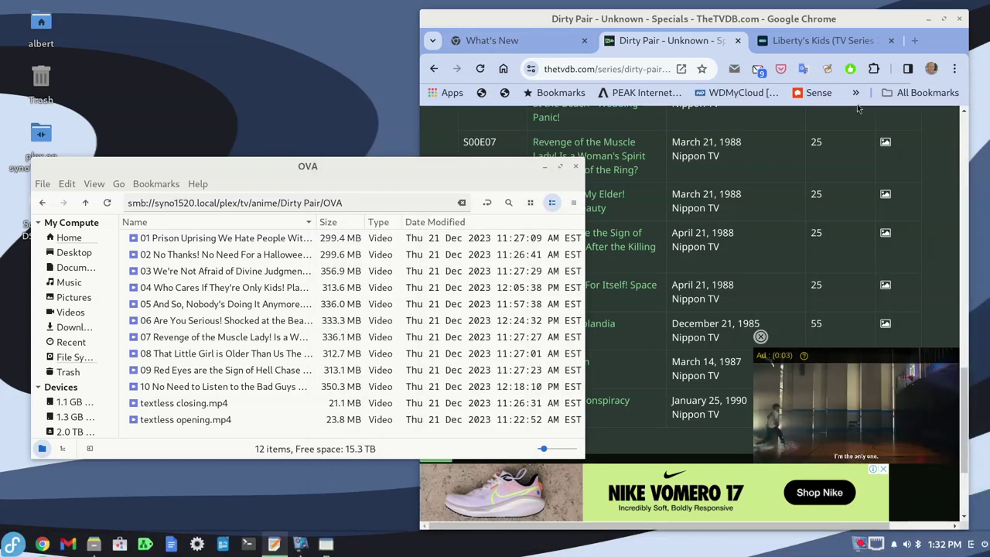
# Switch to the TMDB page in Chrome and try to search it for "Dirty Pair OVA"
pyautogui.click(819, 40)
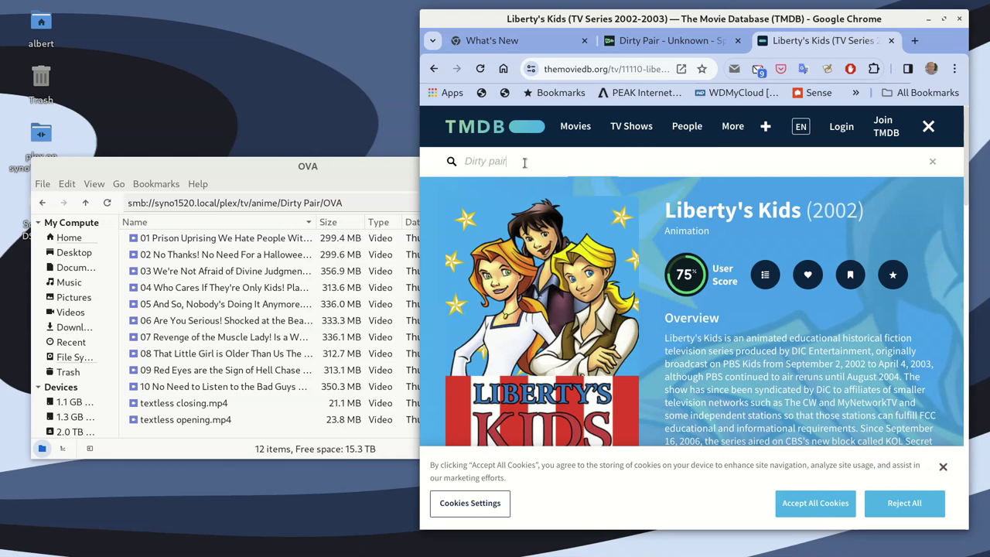
pyautogui.moveTo(524, 162); pyautogui.dragTo(450, 160)
pyautogui.write('Dirty Pair OVA')
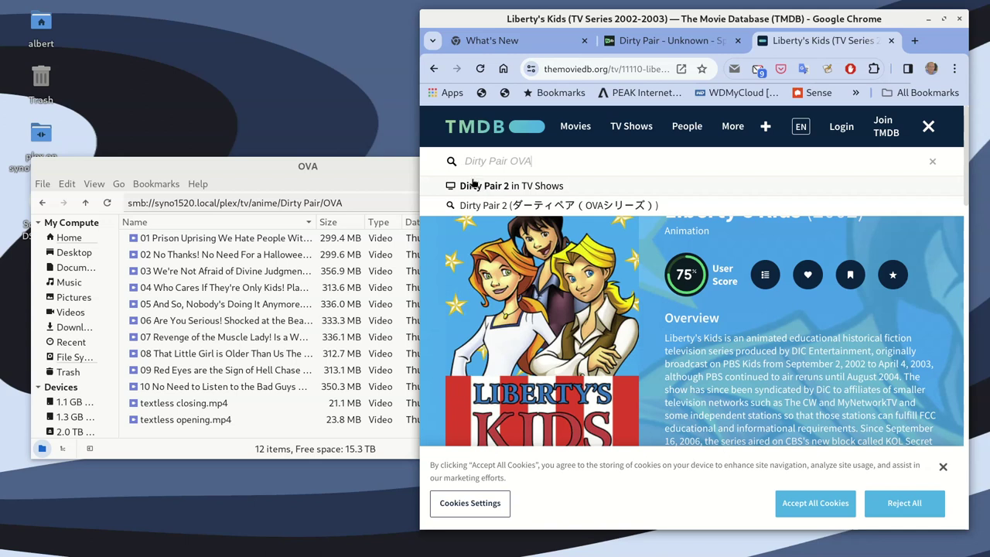
# Load TheTVDB in place of the TMDB page, search it for "Dirty Pair OVA" and open the matching series
pyautogui.click(650, 69)
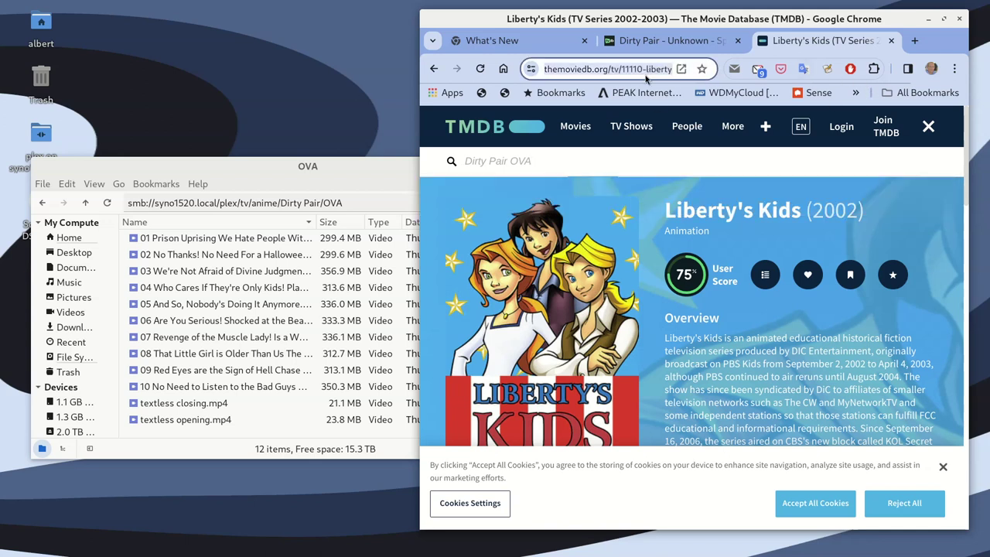
pyautogui.write('tvdb')
pyautogui.press('Return')
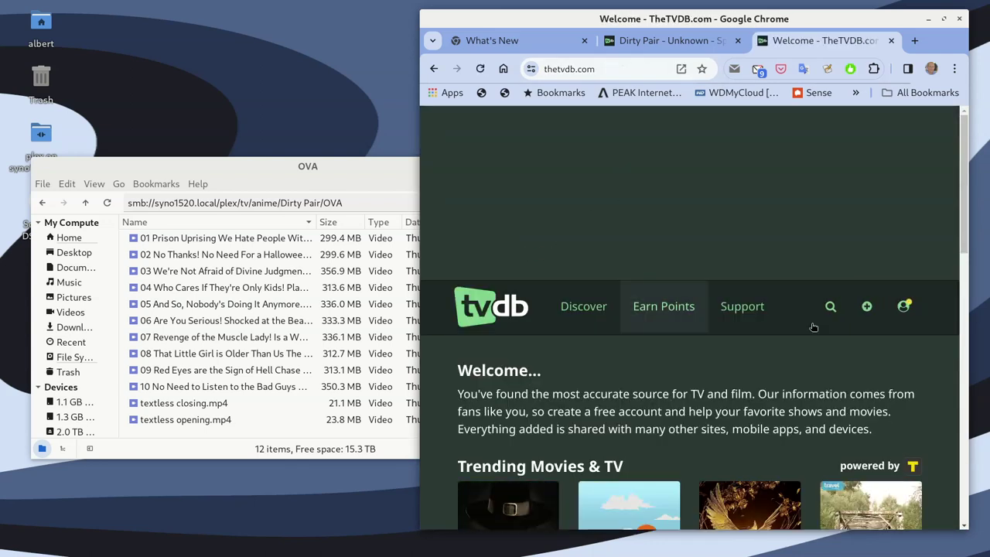
pyautogui.click(833, 309)
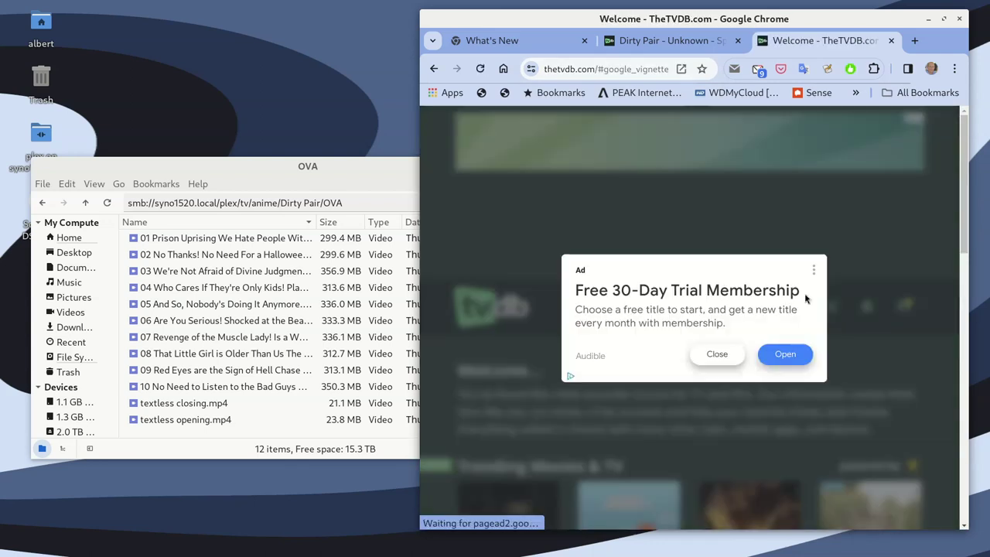
pyautogui.click(719, 352)
pyautogui.click(590, 401)
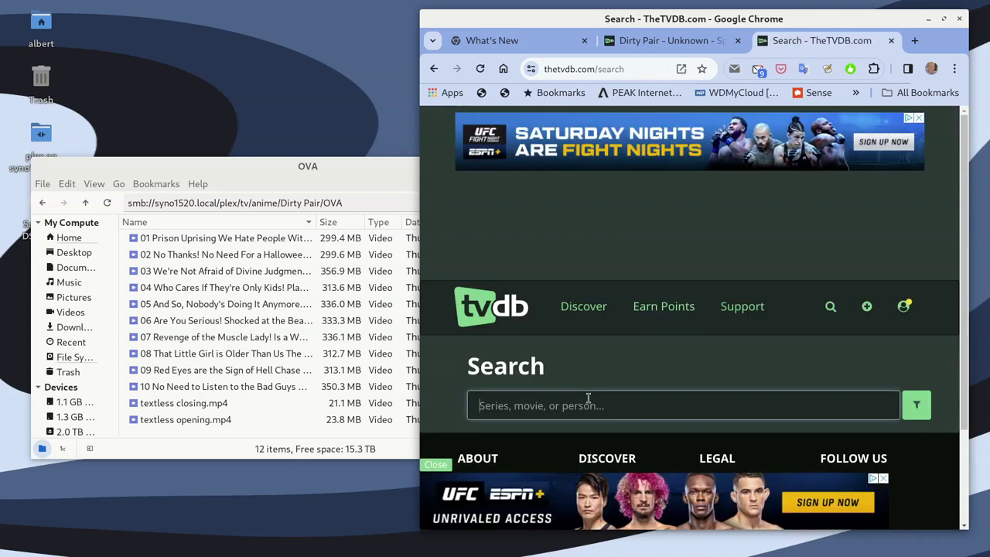
pyautogui.hotkey('ctrl', 'v')
pyautogui.click(590, 440)
# Examine the OVA series' aired-order episode list for all seasons, through to the last episode
pyautogui.scroll(-5, 610, 364)
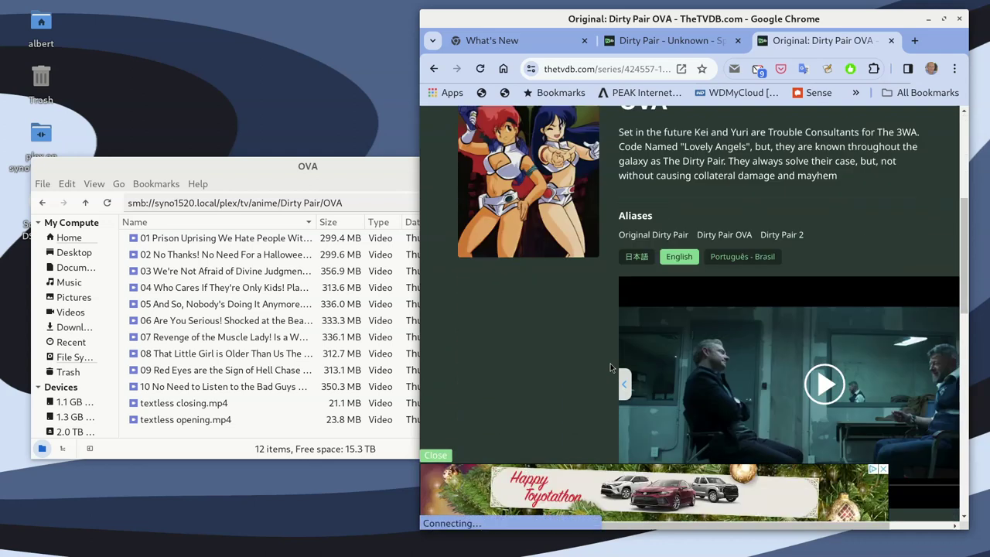
pyautogui.click(571, 371)
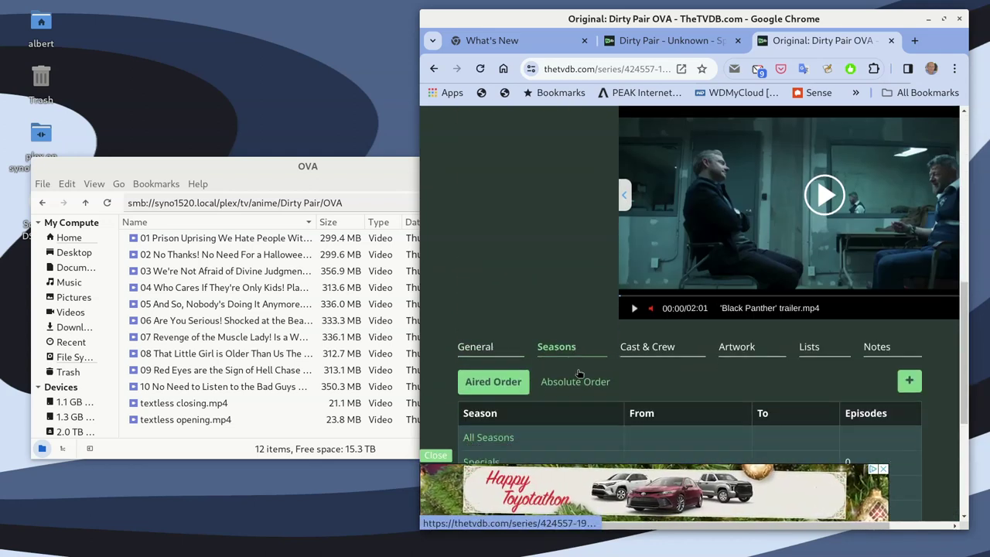
pyautogui.scroll(-3, 532, 297)
pyautogui.scroll(-1, 532, 297)
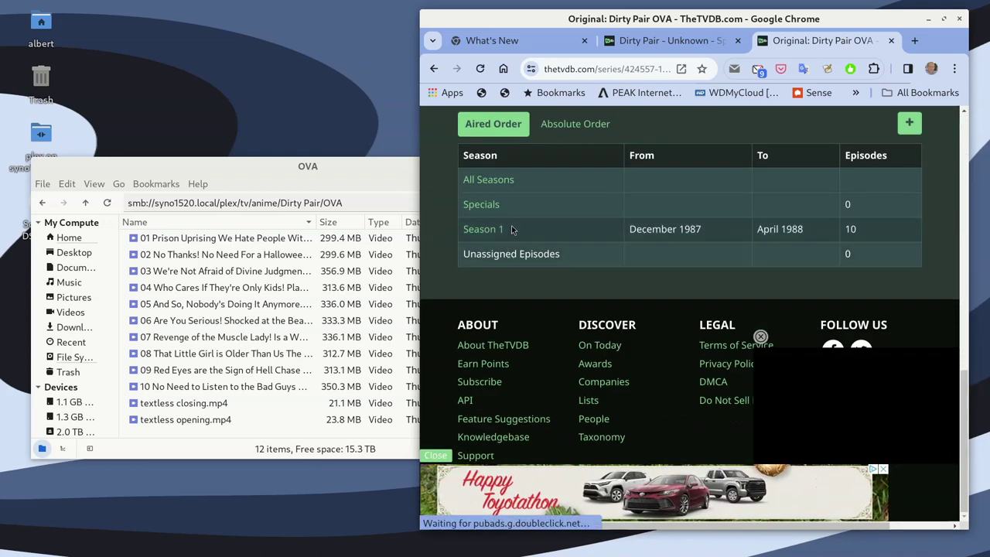
pyautogui.click(496, 179)
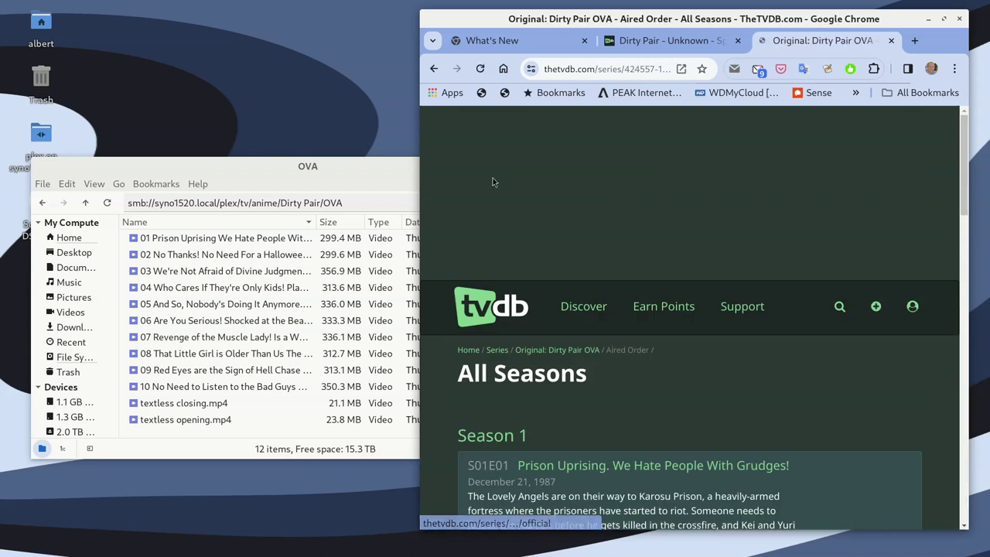
pyautogui.scroll(-5, 539, 410)
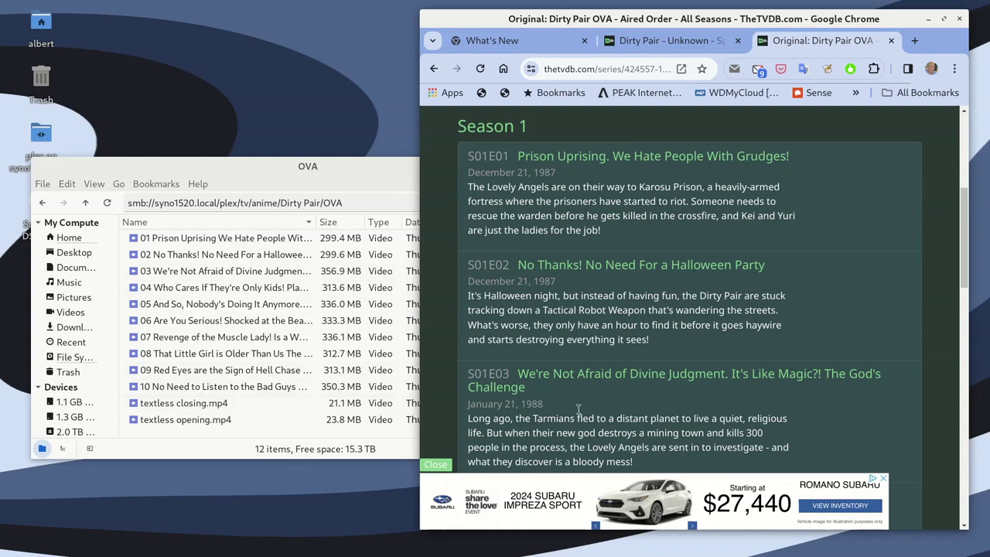
pyautogui.scroll(-3, 617, 392)
pyautogui.scroll(-12, 612, 379)
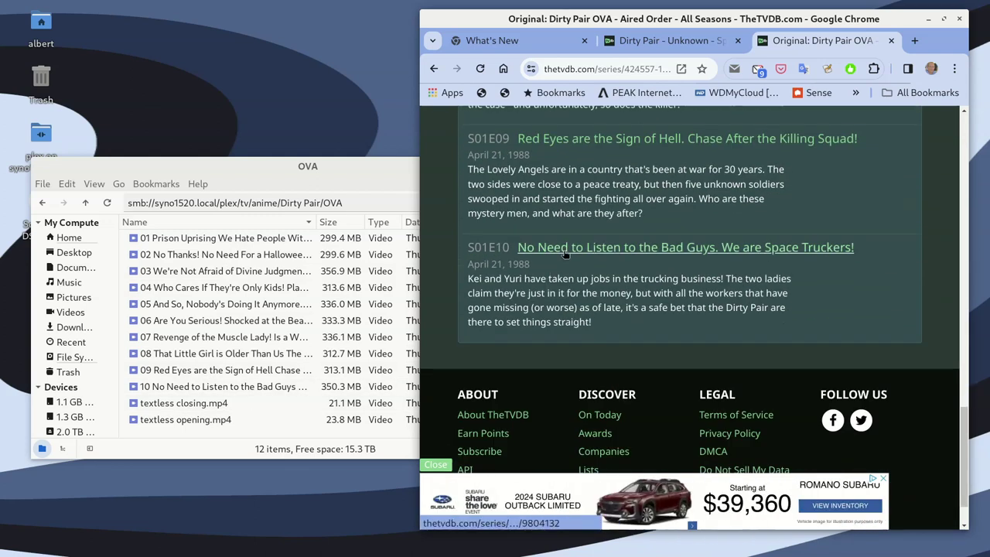
# Permanently delete "textless closing.mp4" and "textless opening.mp4" from the OVA folder in the file manager
pyautogui.click(191, 165)
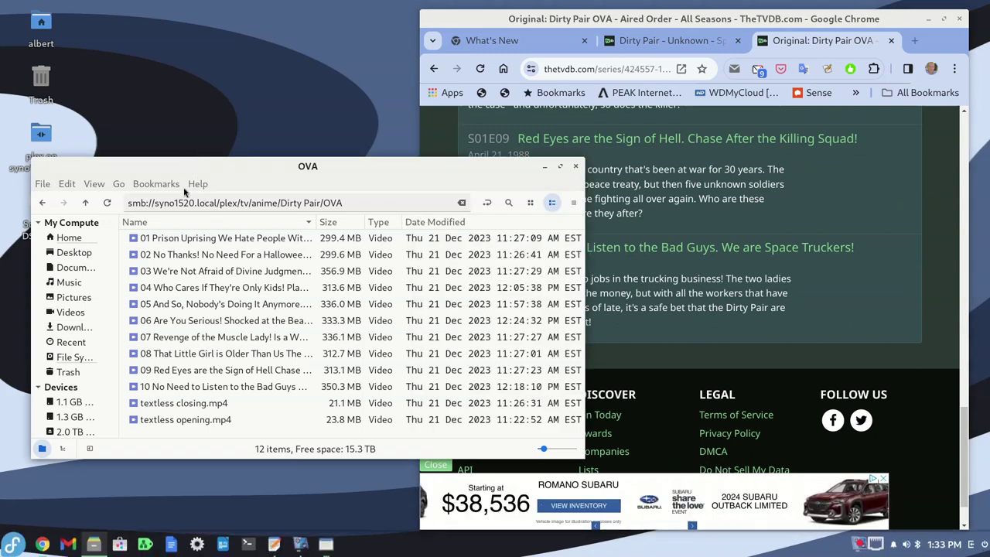
pyautogui.click(169, 421)
pyautogui.keyDown('shift'); pyautogui.click(173, 407); pyautogui.keyUp('shift')
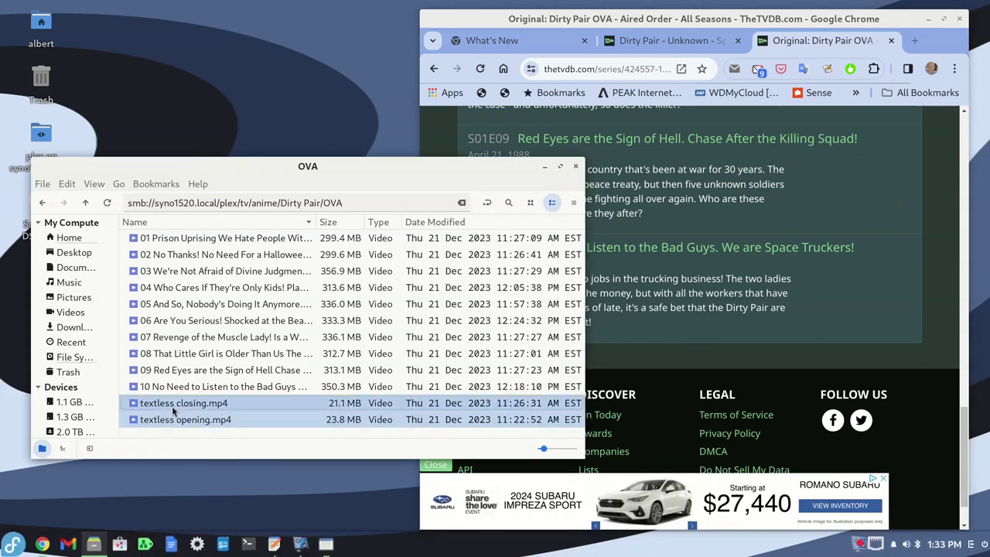
pyautogui.press('Delete')
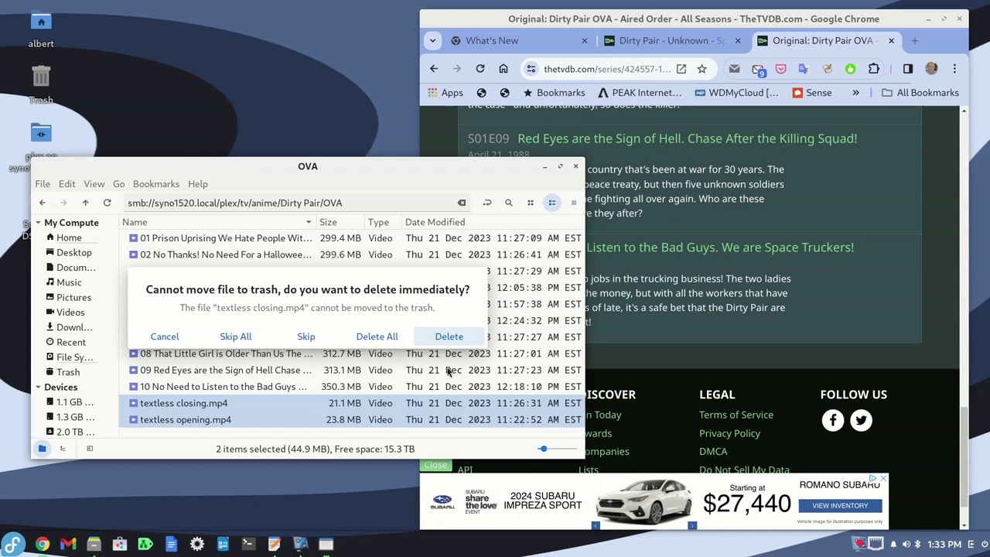
pyautogui.click(450, 337)
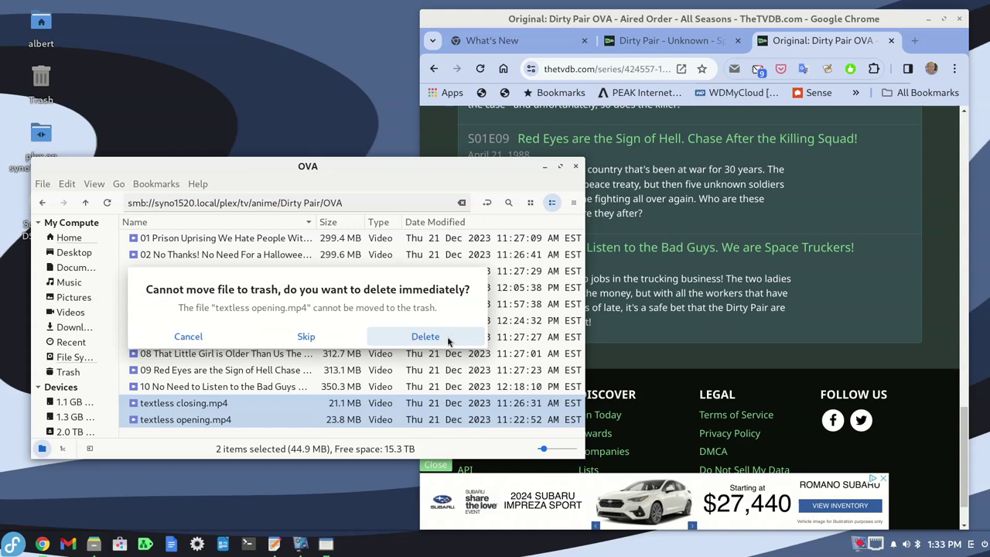
pyautogui.click(448, 337)
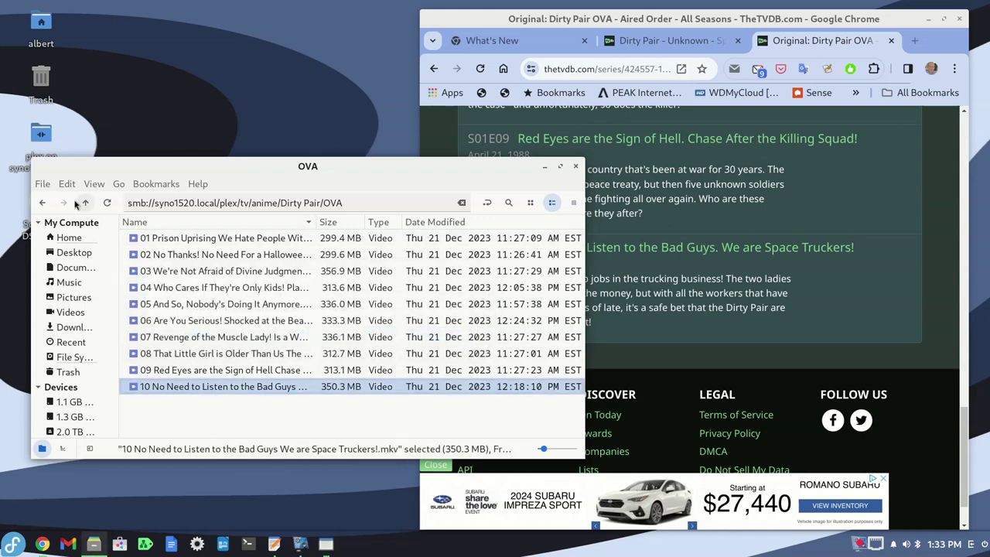
# Cut all ten numbered episode files in the OVA folder
pyautogui.click(42, 202)
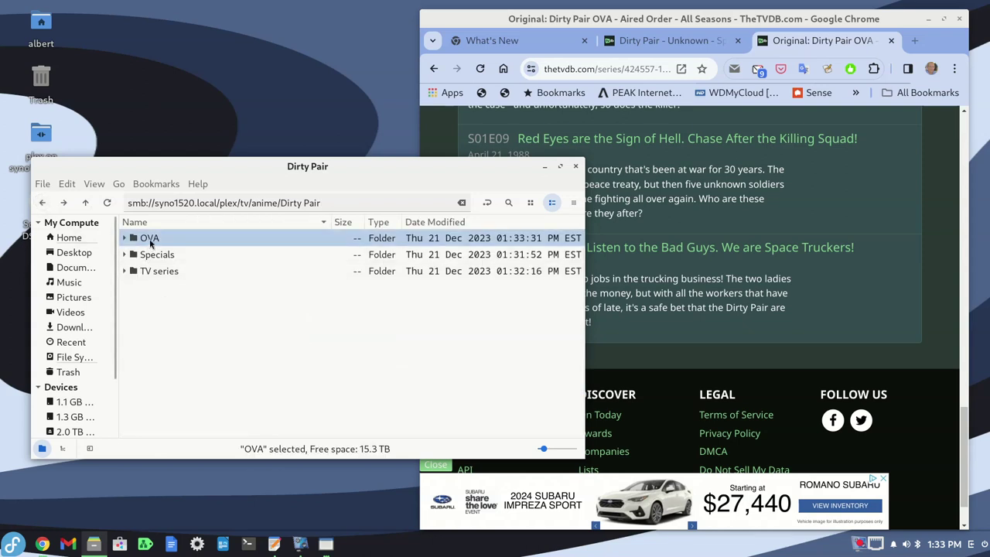
pyautogui.doubleClick(151, 238)
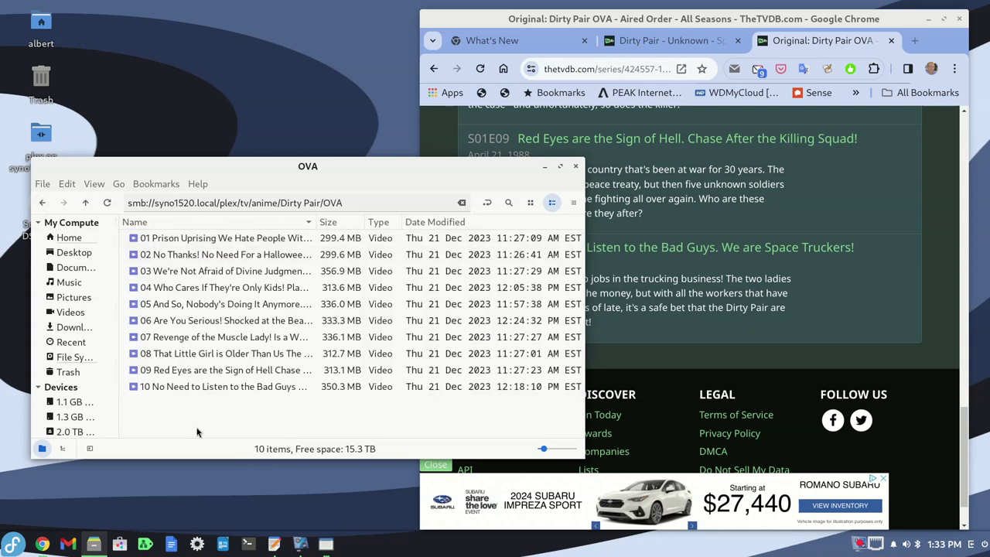
pyautogui.click(197, 387)
pyautogui.hotkey('shift', 'Up')
pyautogui.hotkey('shift', 'Up')
pyautogui.hotkey('shift', 'Up')
pyautogui.hotkey('shift', 'Up')
pyautogui.hotkey('shift', 'Up')
pyautogui.hotkey('shift', 'Up')
pyautogui.hotkey('shift', 'Up')
pyautogui.hotkey('shift', 'Up')
pyautogui.hotkey('shift', 'Up')
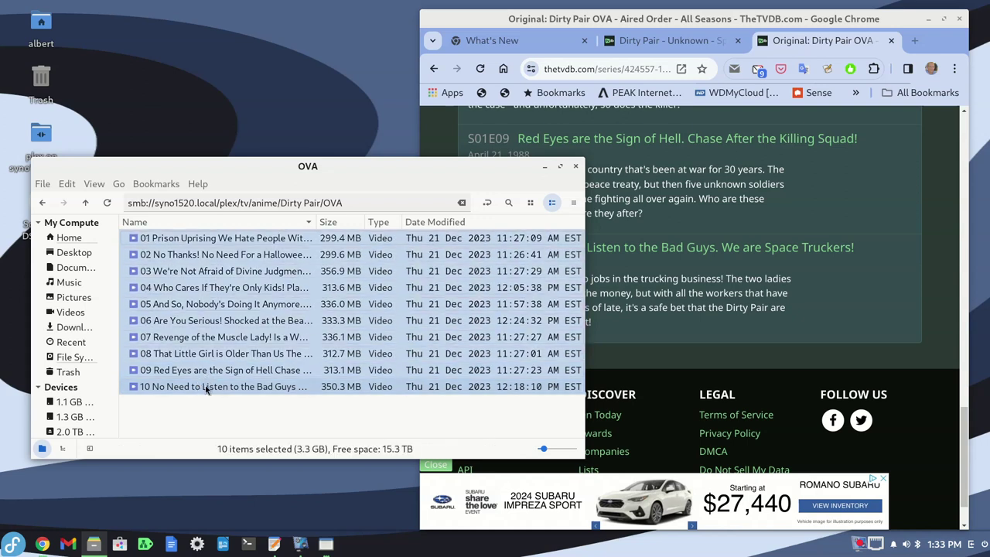
pyautogui.rightClick(206, 389)
pyautogui.click(224, 197)
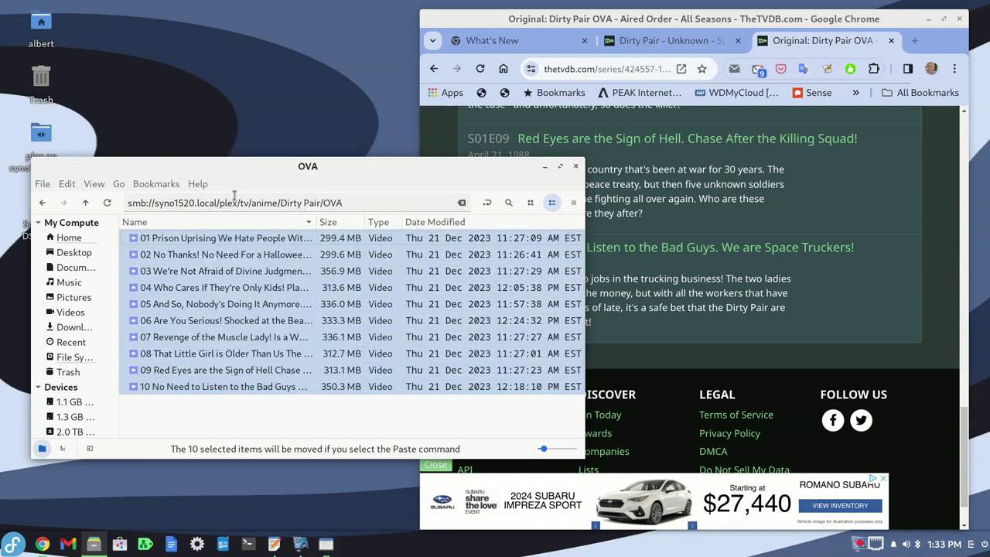
# Paste the cut OVA episodes into the Specials folder inside Dirty Pair
pyautogui.click(45, 203)
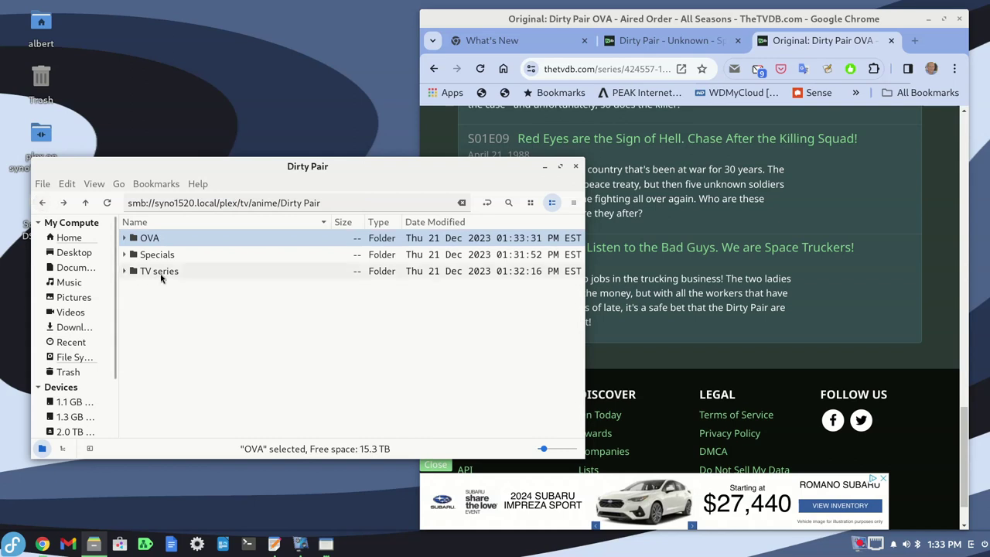
pyautogui.click(157, 258)
pyautogui.doubleClick(171, 258)
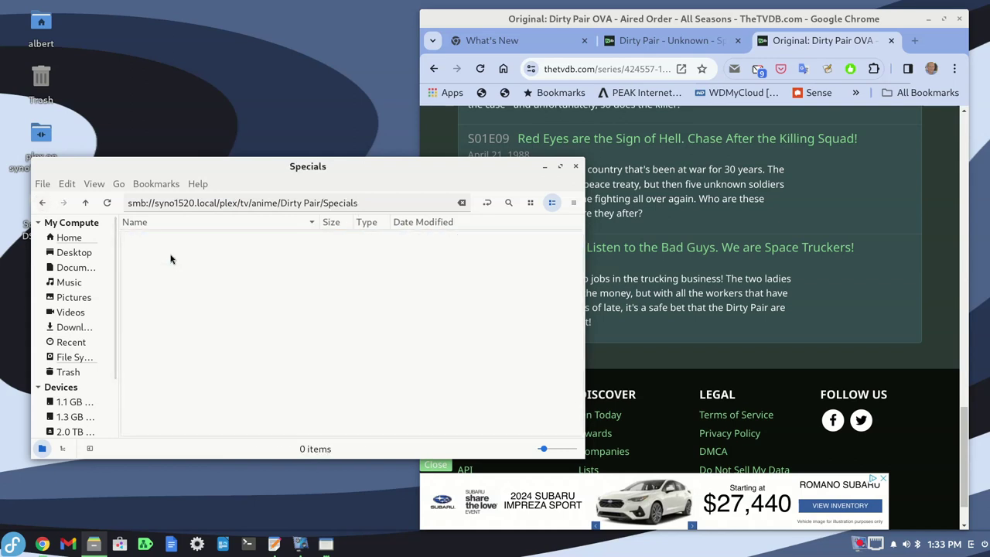
pyautogui.rightClick(240, 365)
pyautogui.click(267, 467)
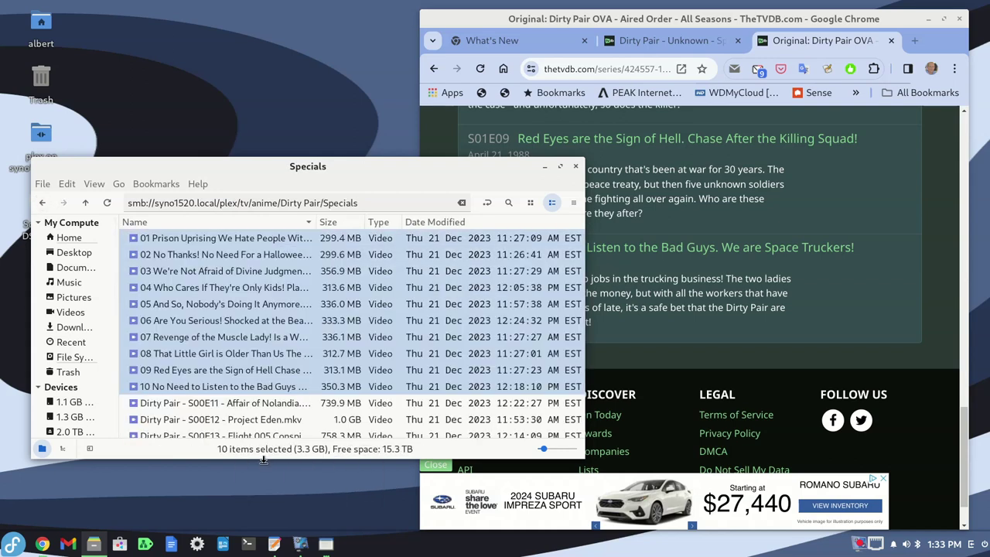
# Check that the OVA folder is empty and permanently delete it from the Dirty Pair folder
pyautogui.click(45, 202)
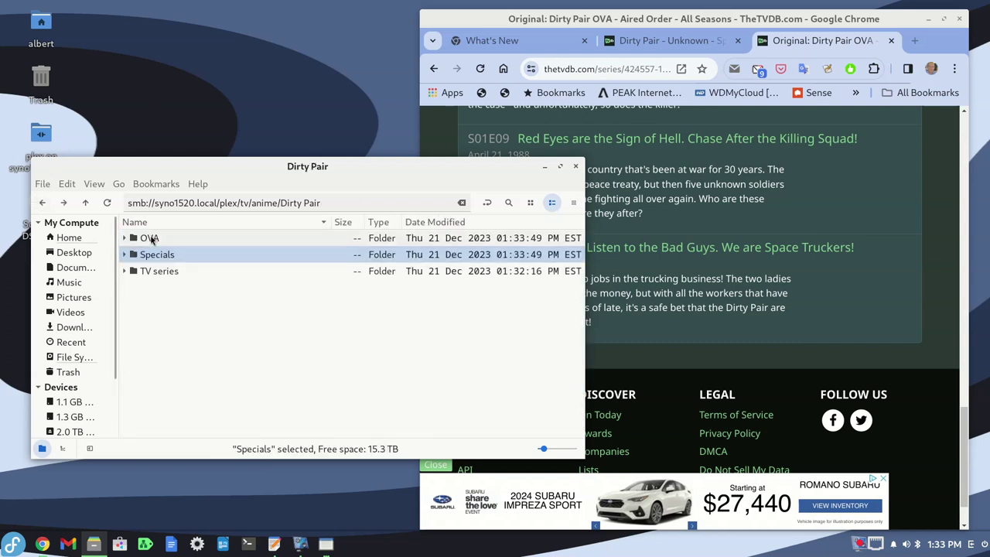
pyautogui.click(149, 238)
pyautogui.doubleClick(149, 238)
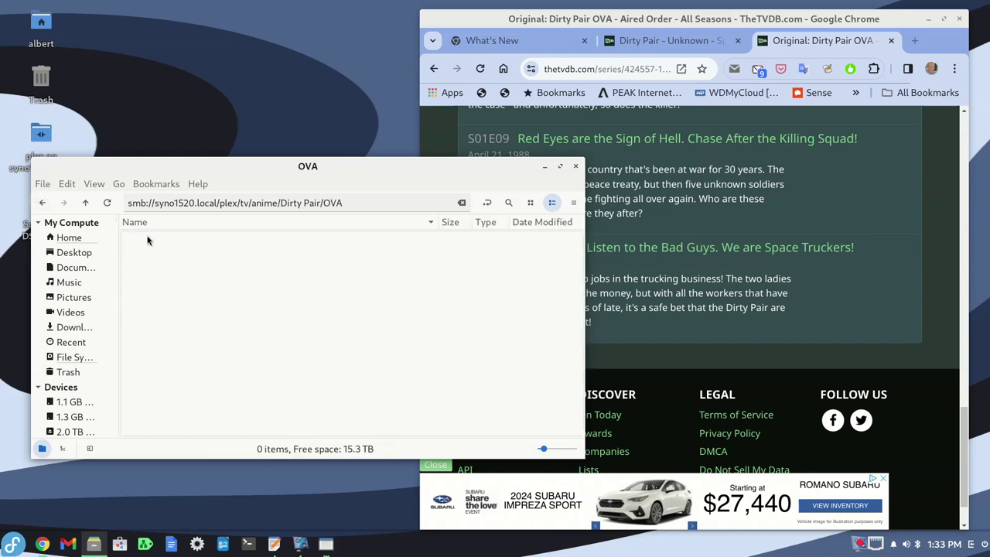
pyautogui.click(45, 203)
pyautogui.press('Delete')
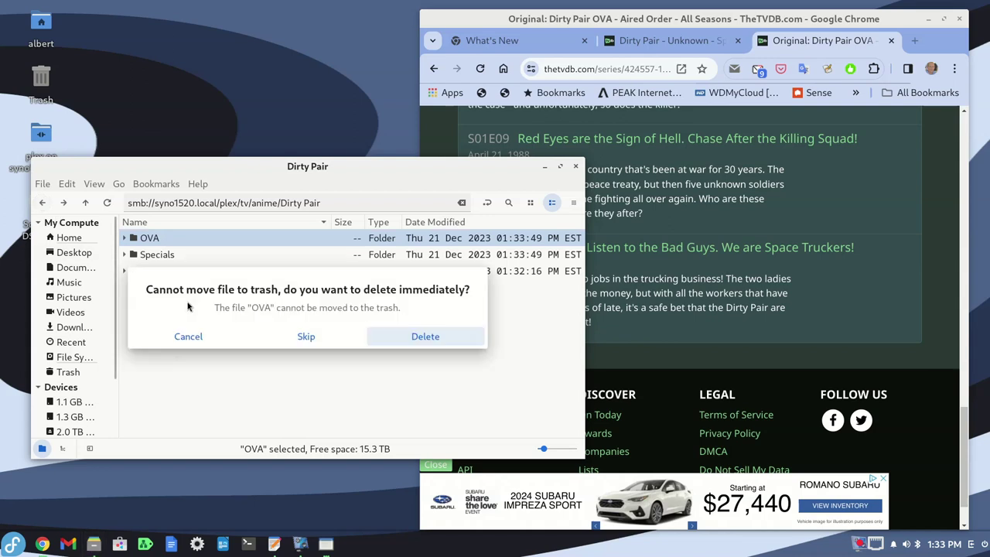
pyautogui.click(397, 335)
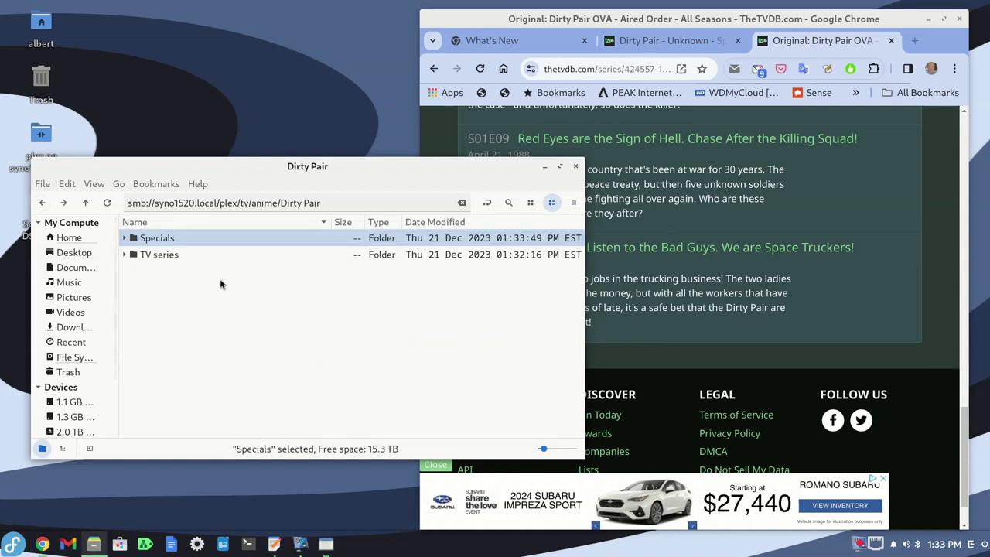
# Rename the TV series folder as "Season 01"
pyautogui.rightClick(162, 260)
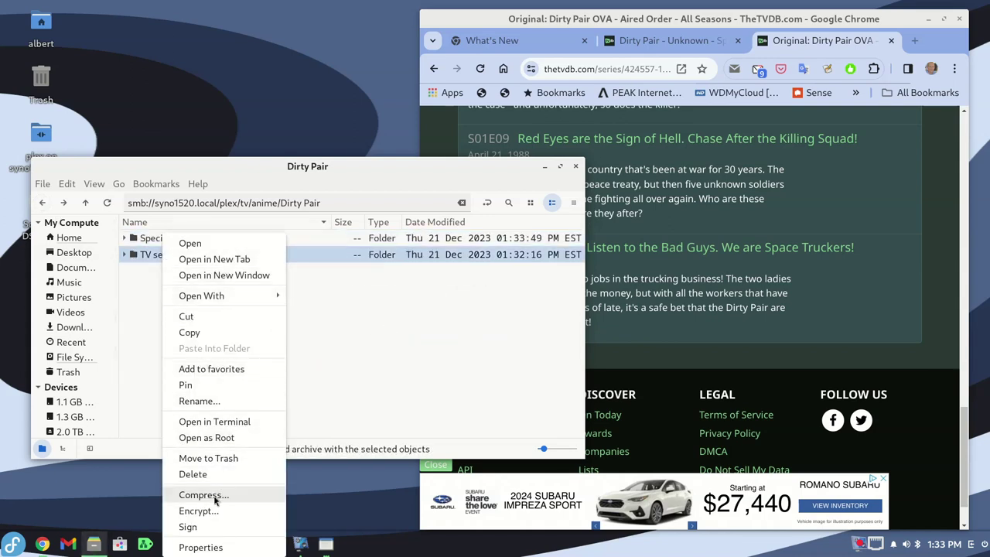
pyautogui.click(209, 400)
pyautogui.write('Season 01')
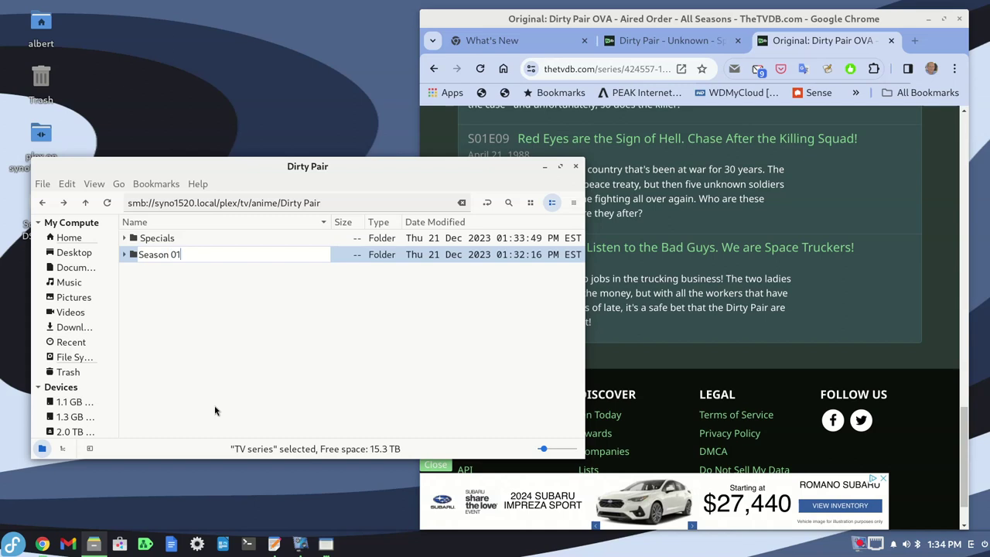
pyautogui.press('Return')
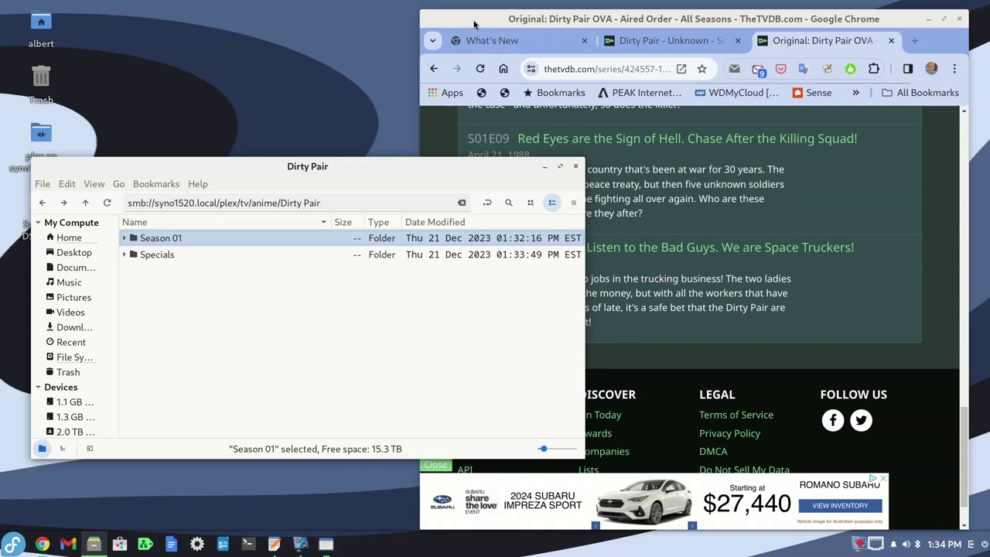
# Minimize the browser, move the file manager clear of the desktop icons and return to the anime folder
pyautogui.click(928, 19)
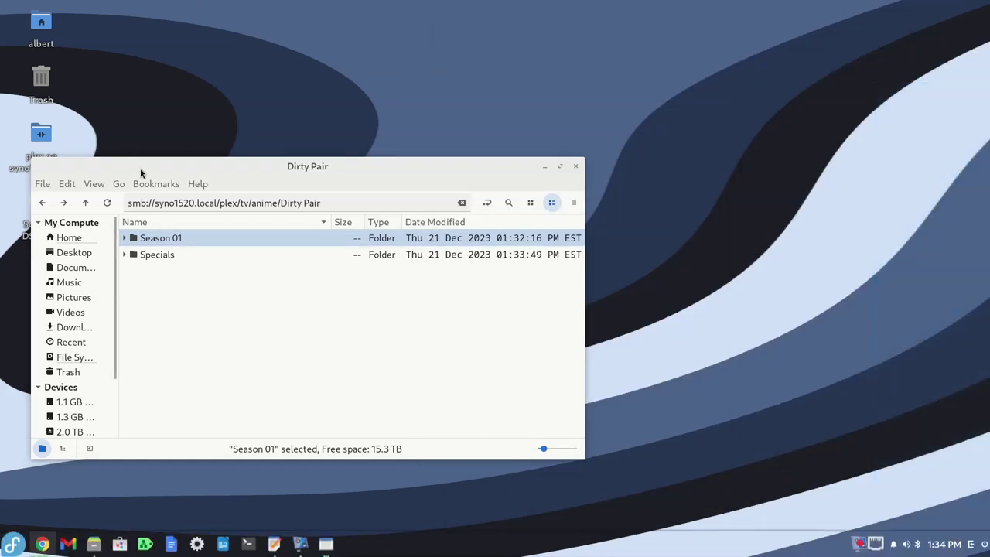
pyautogui.moveTo(142, 171); pyautogui.dragTo(262, 116)
pyautogui.click(164, 147)
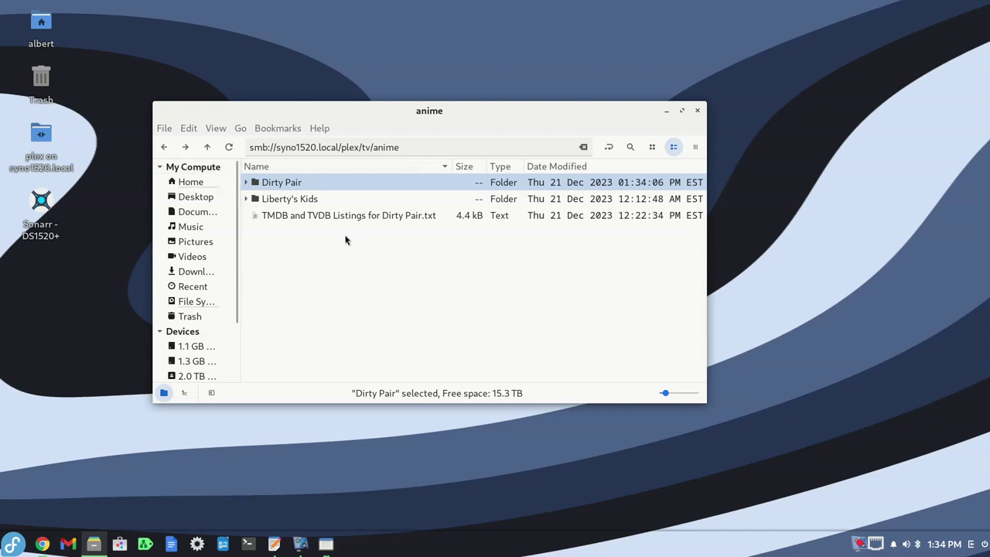
# Try the Organize Episodes for Plex preset on the Liberty's Kids folder in FileBot, review the new names and close FileBot without renaming
pyautogui.rightClick(297, 203)
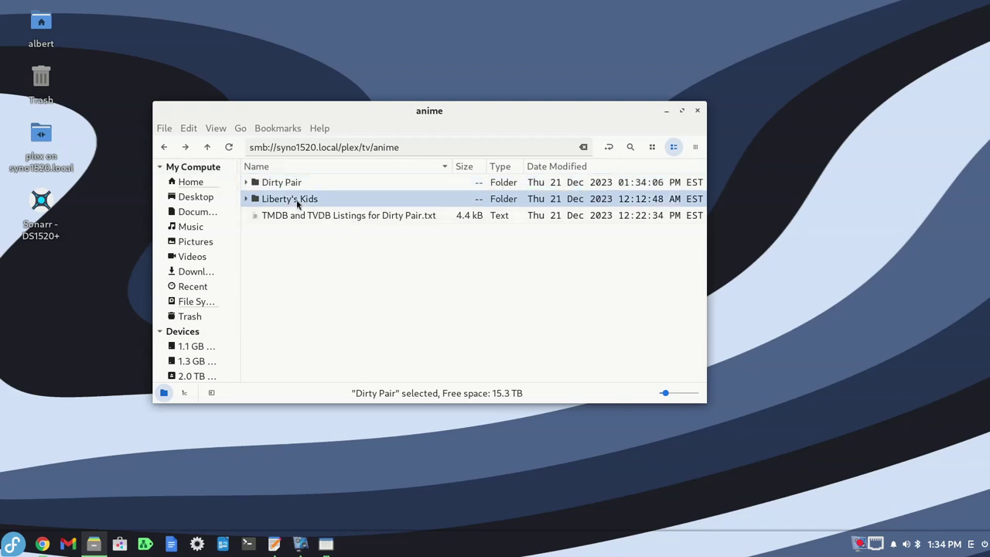
pyautogui.moveTo(343, 269)
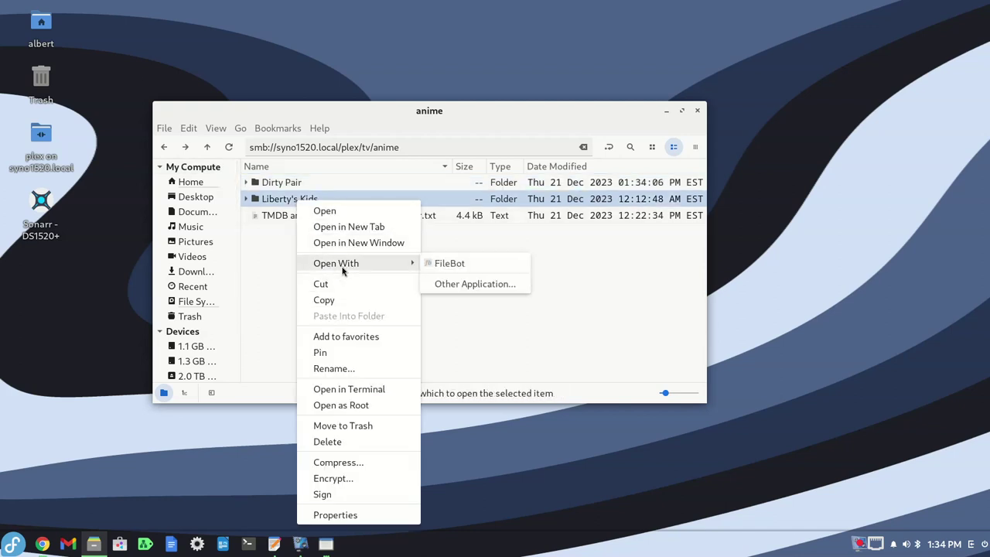
pyautogui.click(445, 263)
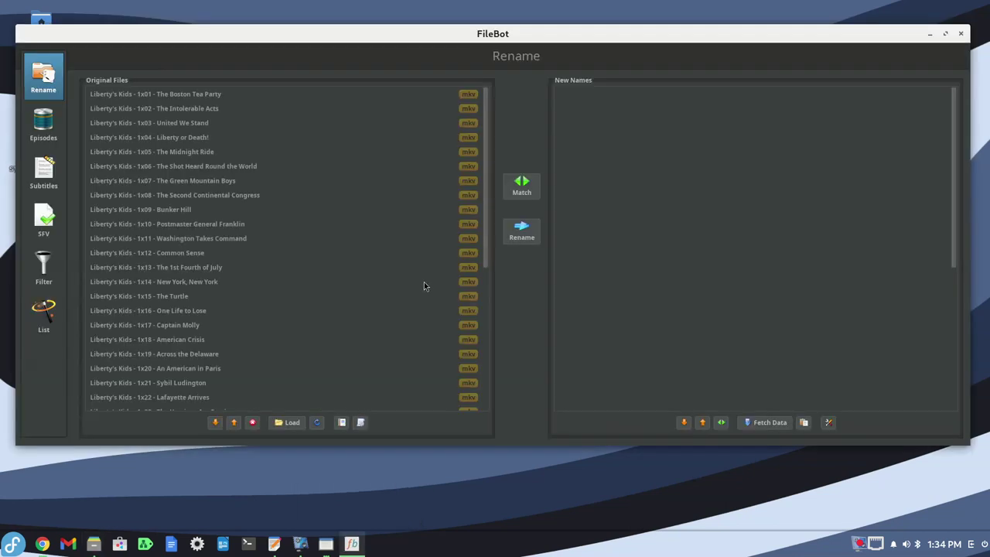
pyautogui.click(359, 421)
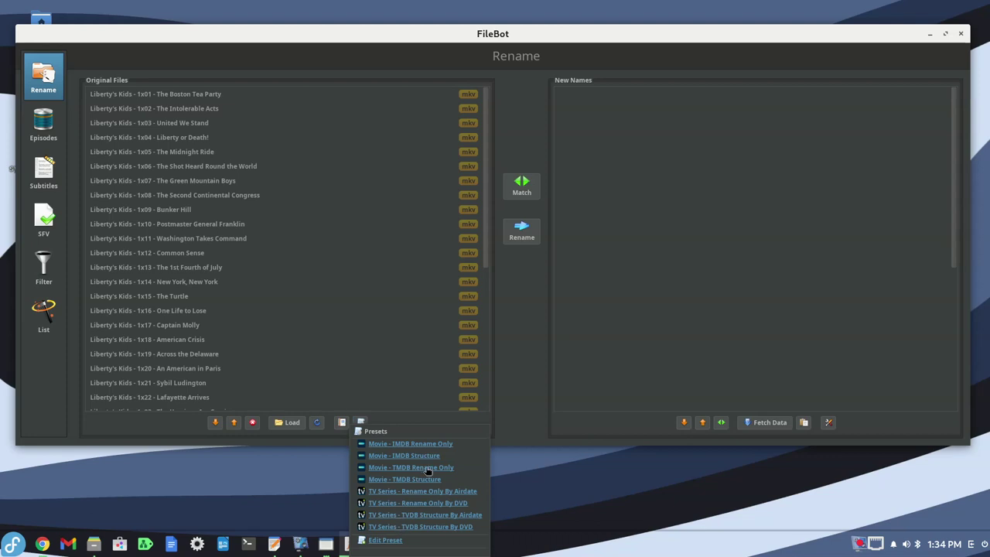
pyautogui.click(318, 495)
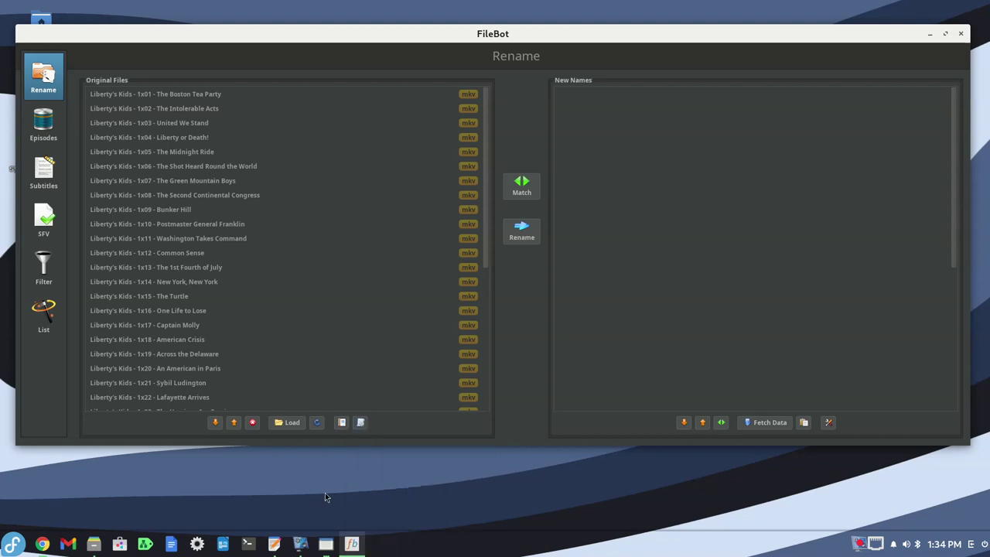
pyautogui.click(360, 424)
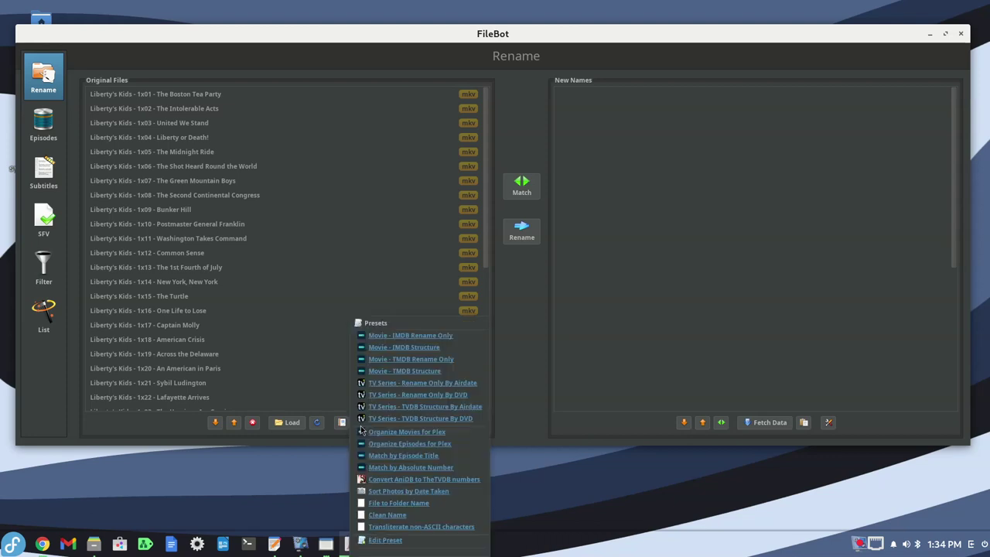
pyautogui.click(403, 444)
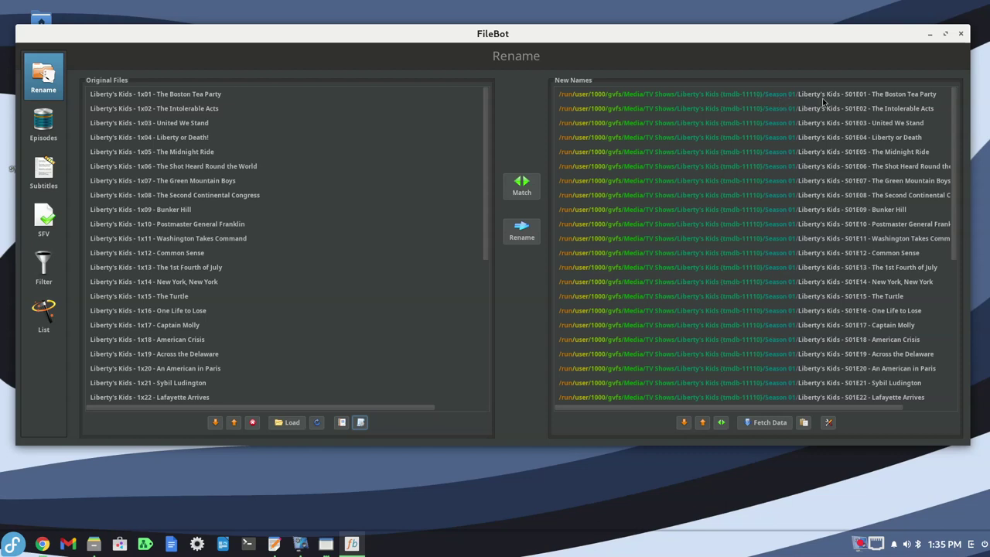
pyautogui.moveTo(860, 407); pyautogui.dragTo(907, 407)
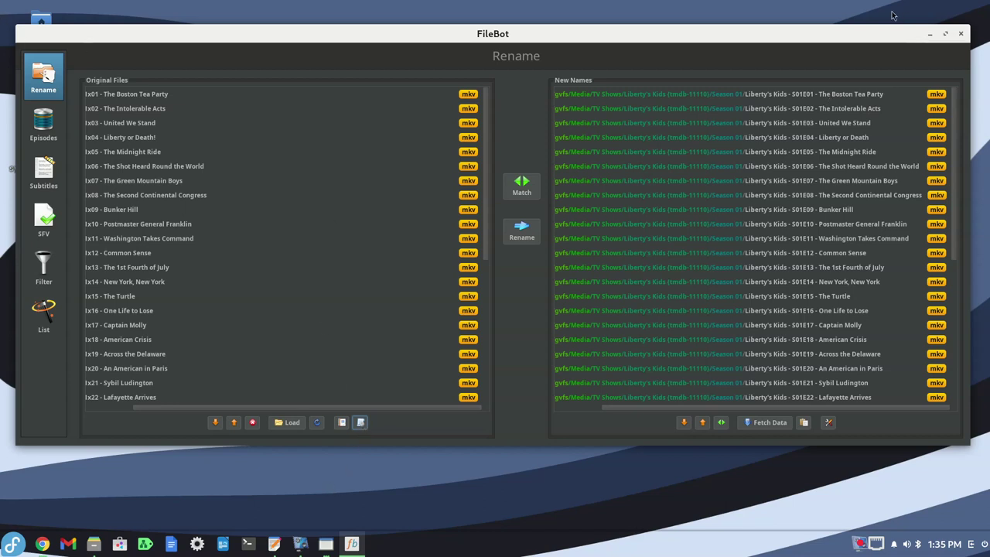
pyautogui.click(961, 34)
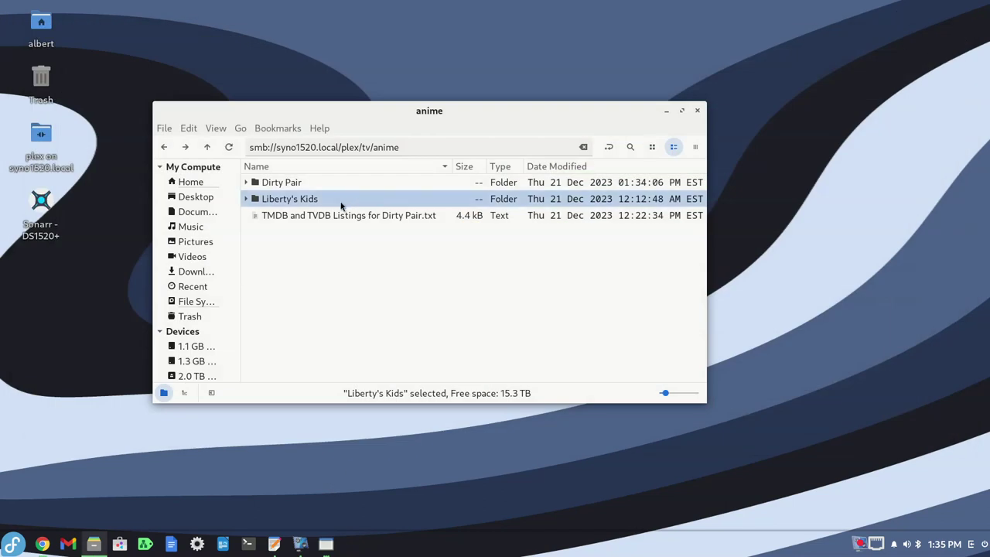
# Open the Liberty's Kids folder in FileBot and match its files against TheMovieDB in Episode Mode
pyautogui.rightClick(302, 201)
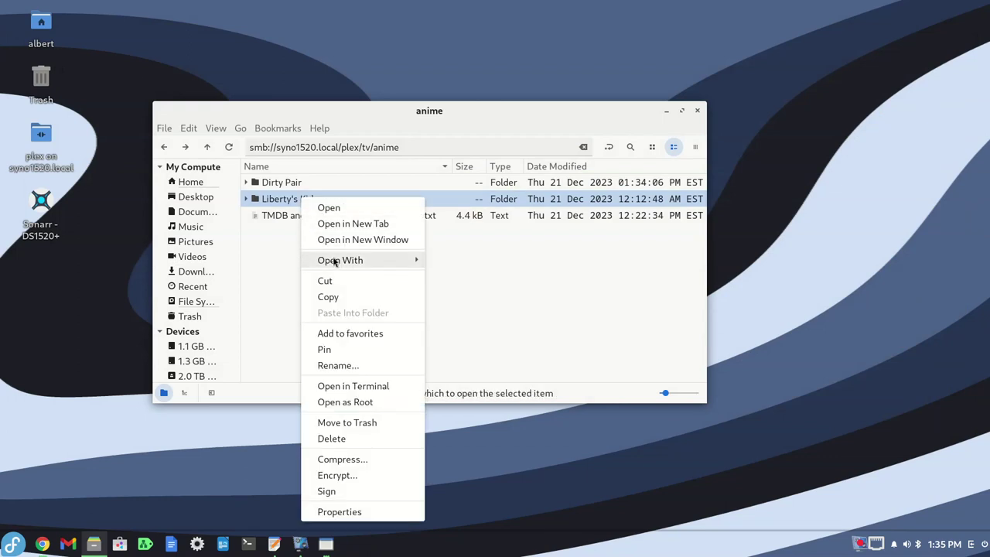
pyautogui.moveTo(334, 262)
pyautogui.click(451, 259)
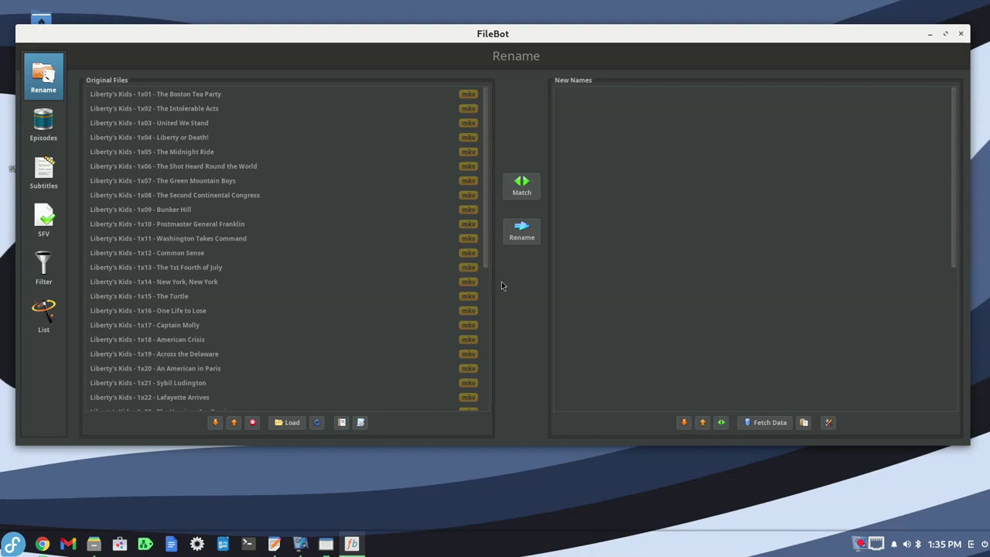
pyautogui.click(535, 190)
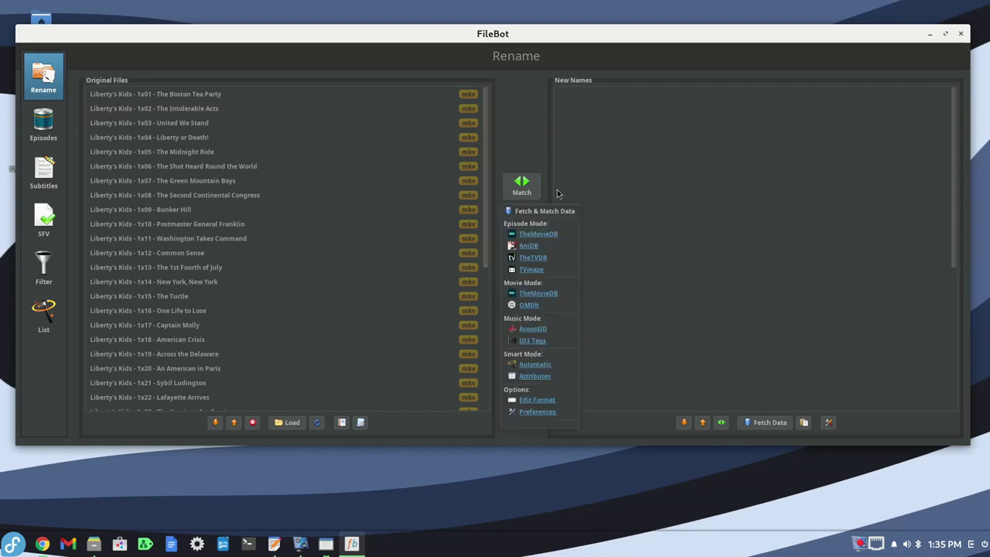
pyautogui.click(542, 235)
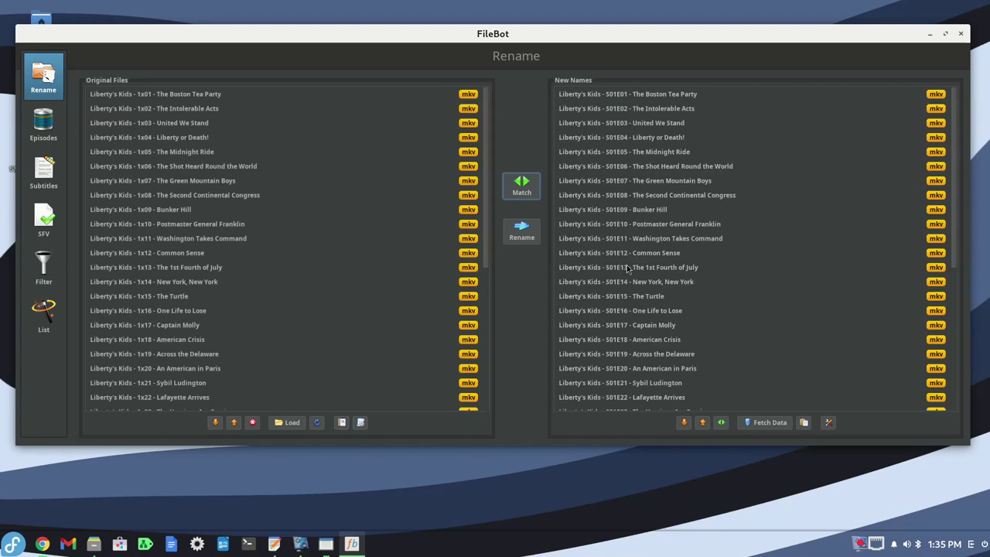
# Match the original files with the new names, and fetch the episode names from TheTVDB in episode mode
pyautogui.scroll(-4, 639, 229)
pyautogui.scroll(4, 639, 228)
pyautogui.click(524, 187)
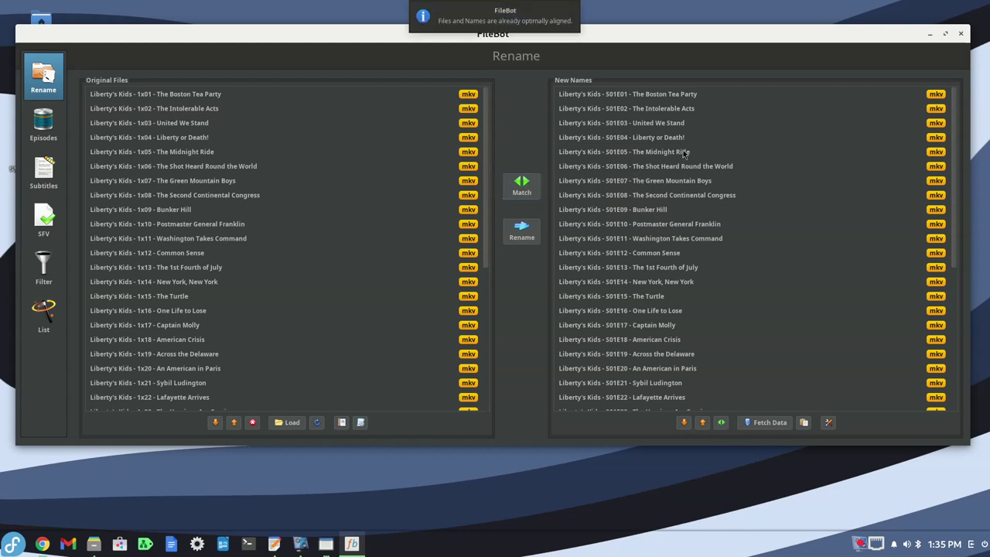
pyautogui.rightClick(671, 99)
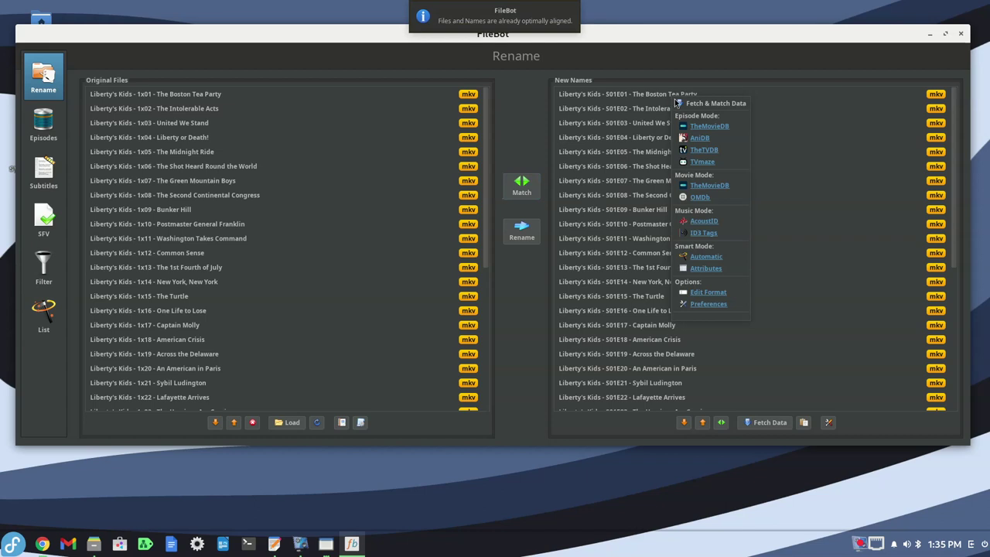
pyautogui.click(701, 150)
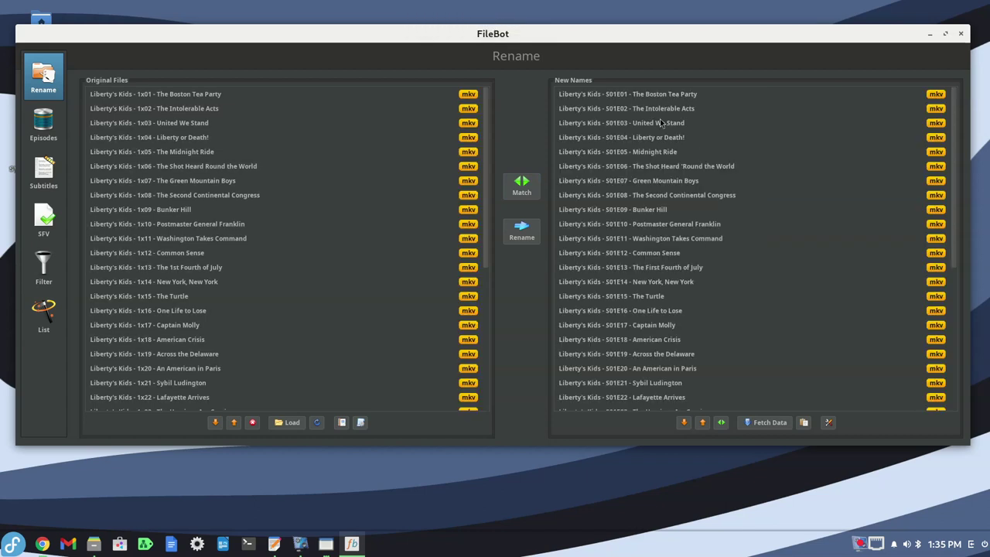
pyautogui.scroll(-6, 679, 309)
pyautogui.scroll(6, 679, 336)
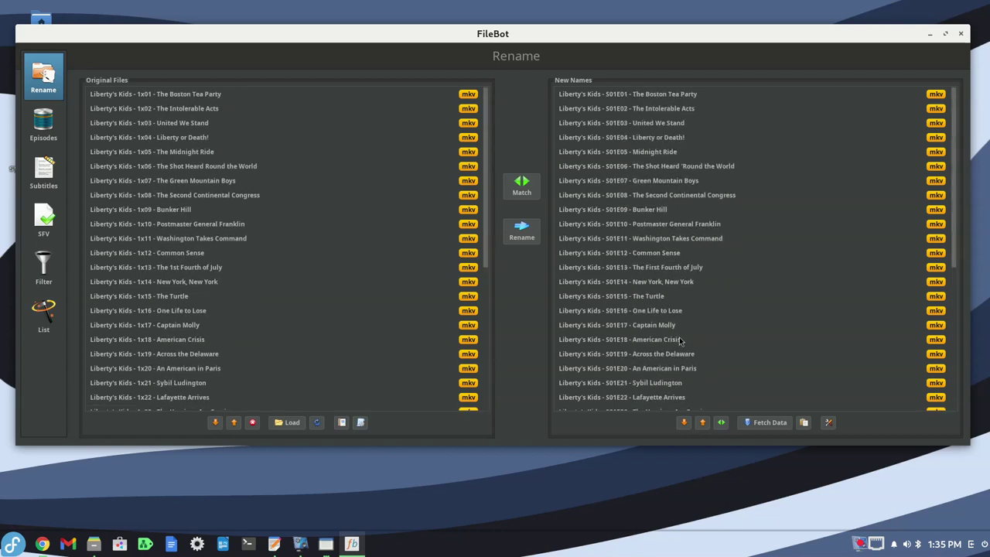
# Set the episode naming format to {n} - {sxe} - {t} for the new names
pyautogui.rightClick(658, 168)
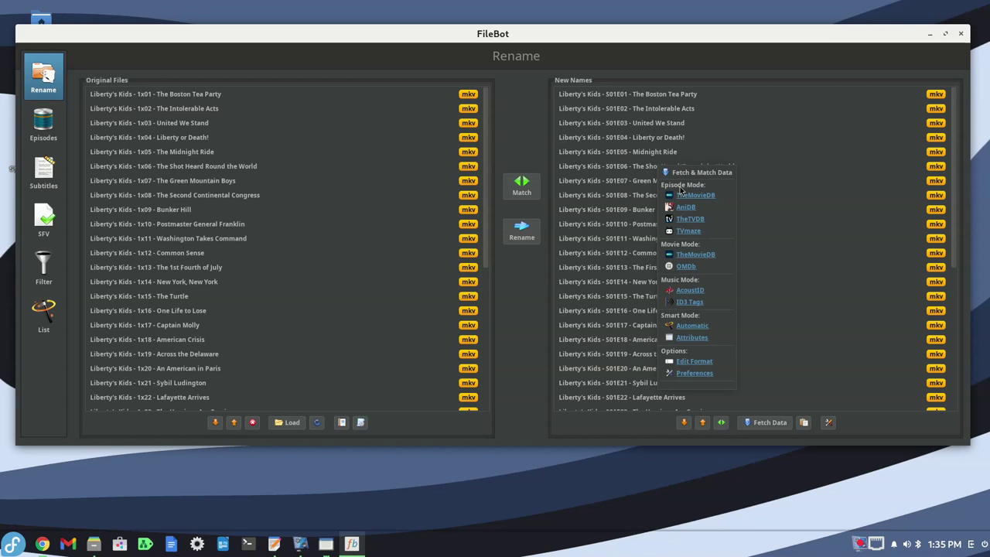
pyautogui.click(705, 361)
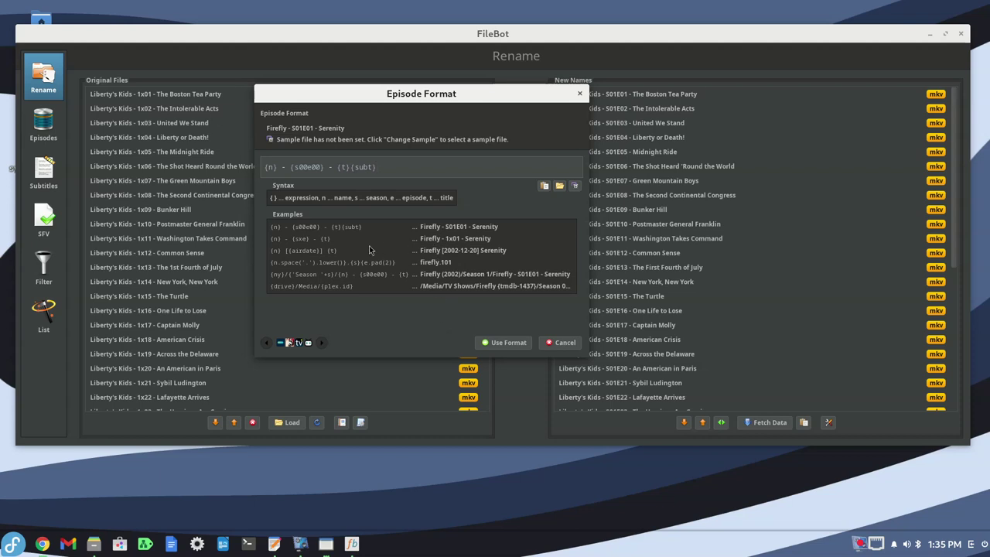
pyautogui.click(322, 238)
pyautogui.click(523, 344)
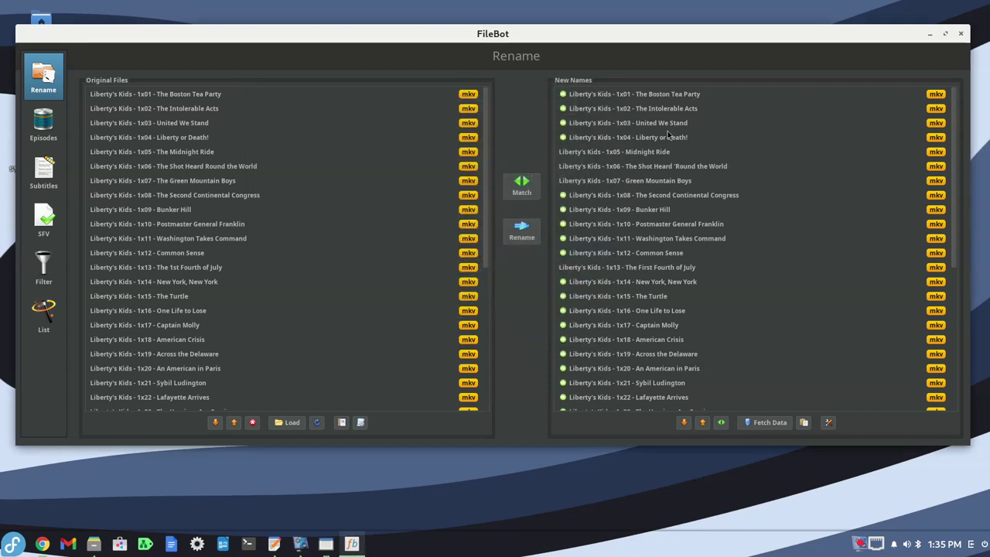
# Set the episode naming format to {n} - {s00e00} - {t}{subt} for the new names
pyautogui.rightClick(628, 139)
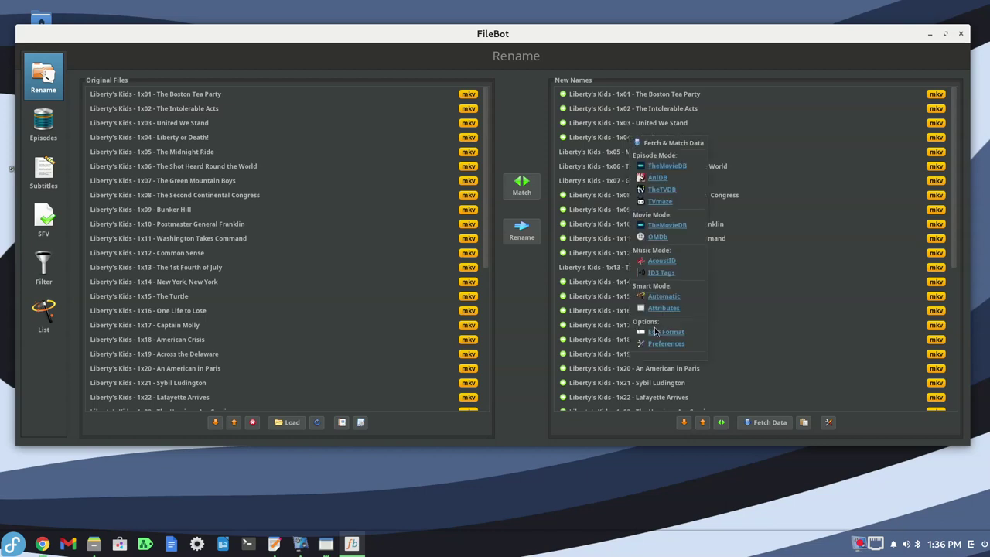
pyautogui.click(656, 333)
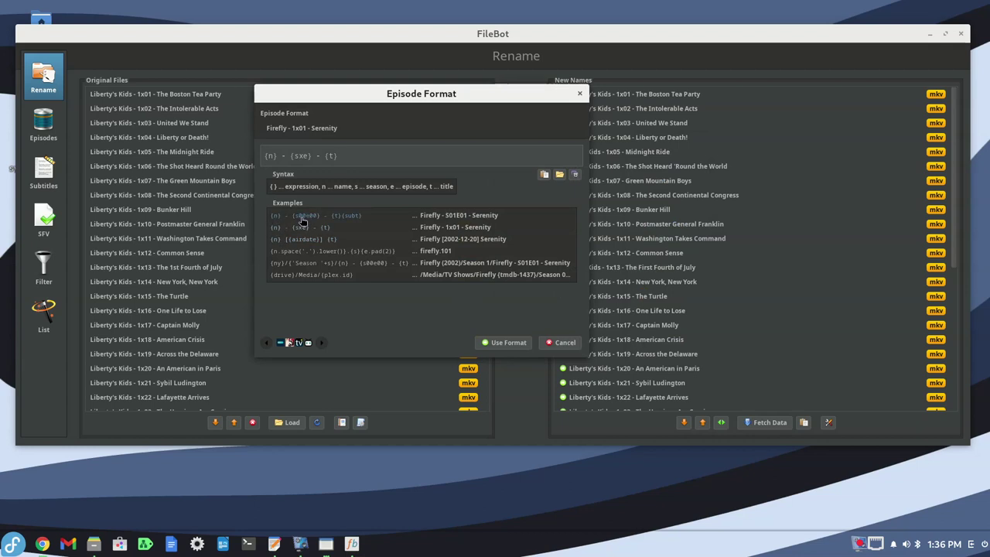
pyautogui.click(308, 219)
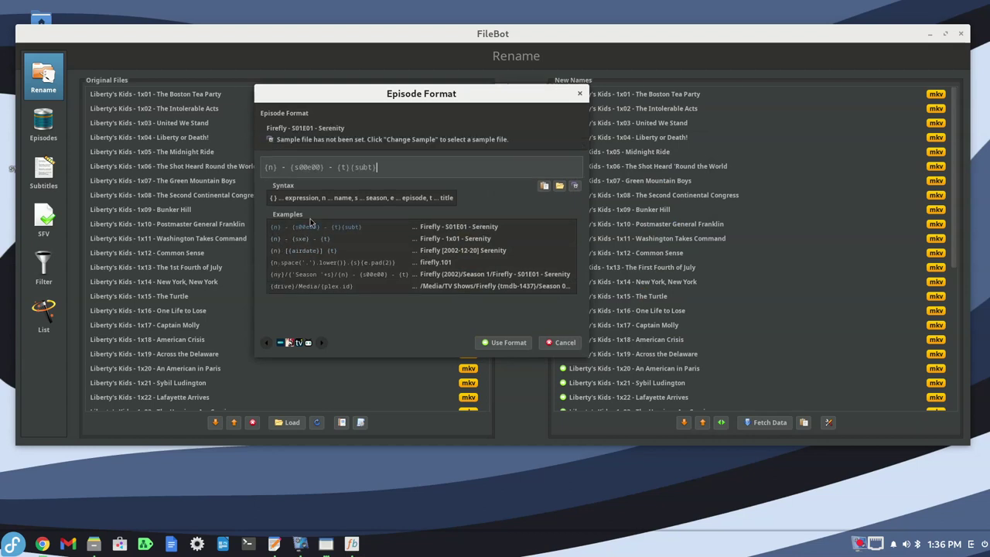
pyautogui.click(508, 342)
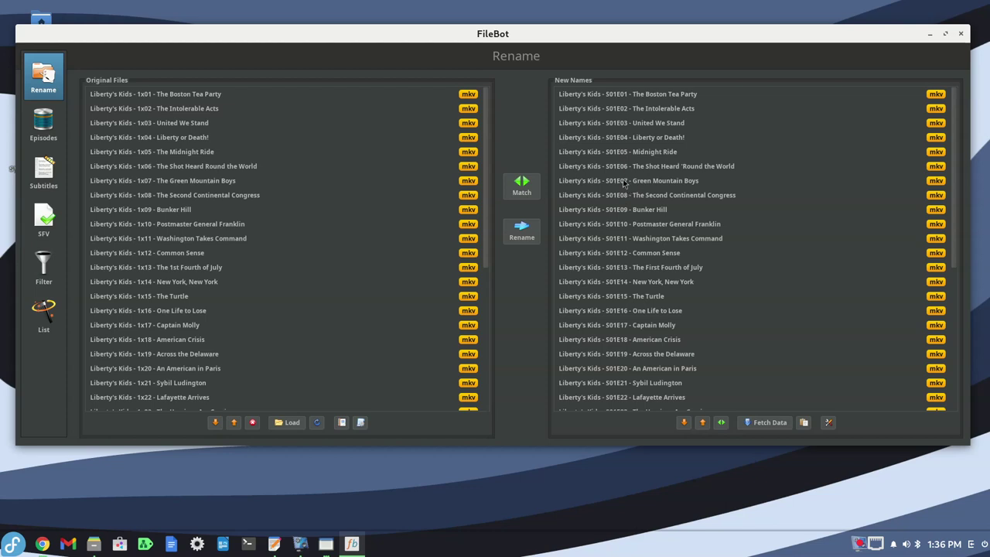
# Apply the example episode format with show and season folders, {ny}/{'Season '+s}/{n} - {s00e00} - {t}, and review the new names
pyautogui.rightClick(582, 183)
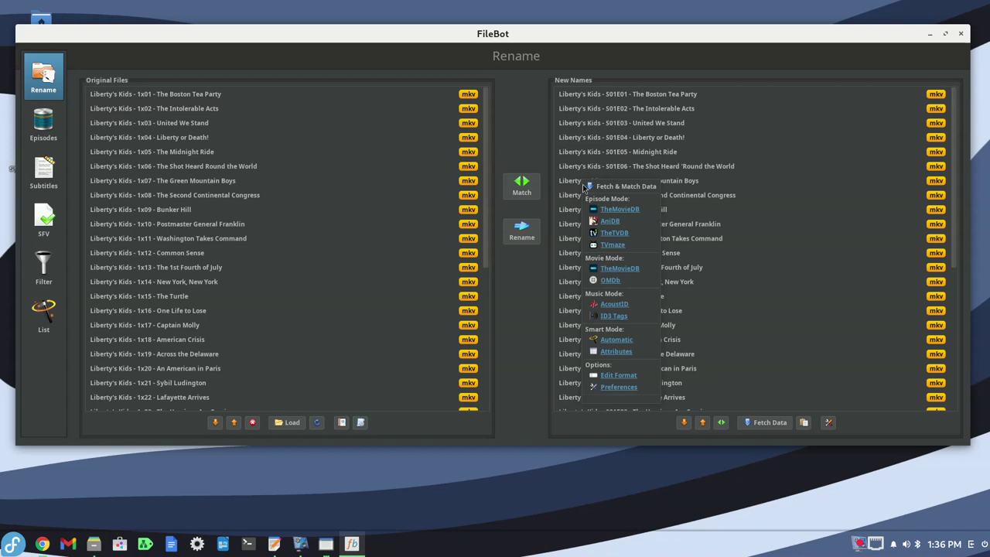
pyautogui.click(605, 375)
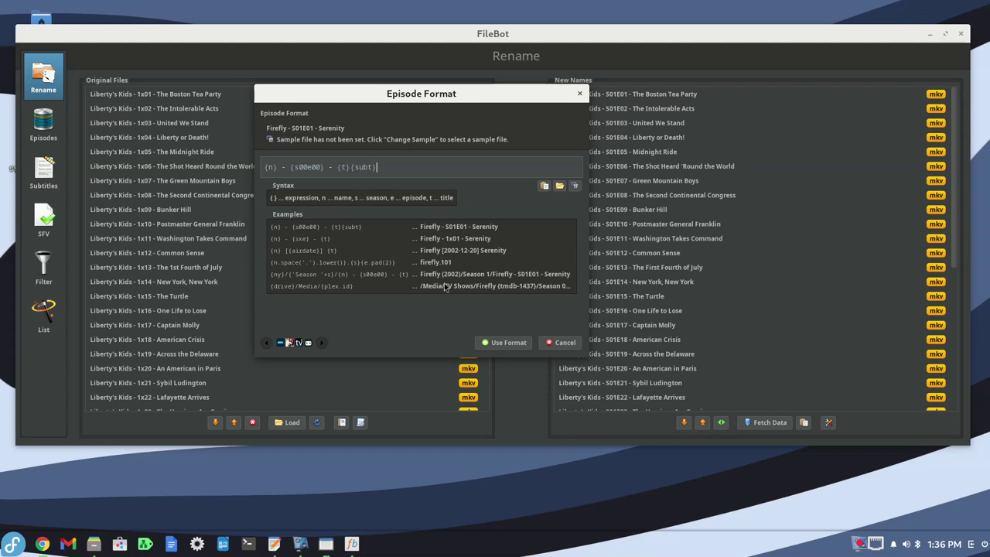
pyautogui.click(337, 275)
pyautogui.click(506, 343)
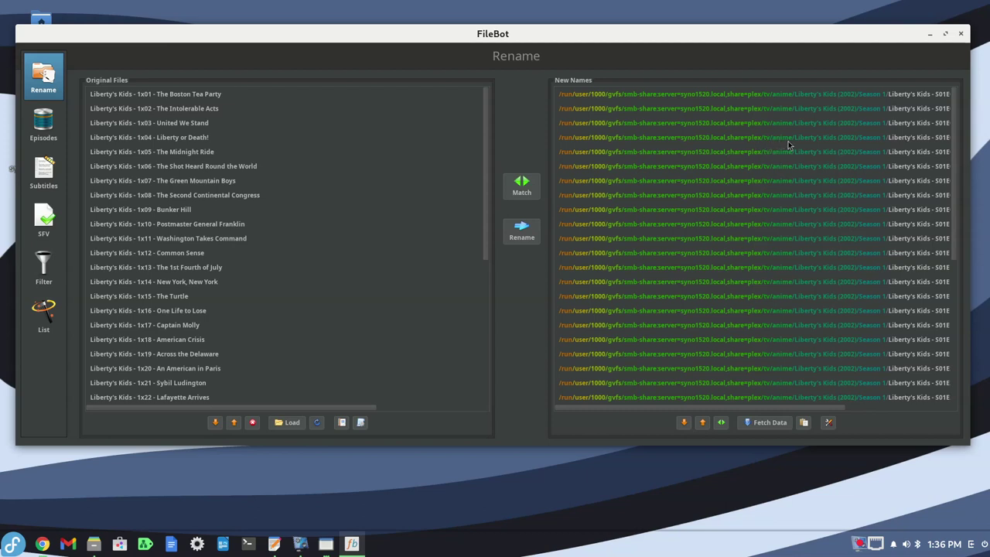
pyautogui.hscroll(5, 749, 407)
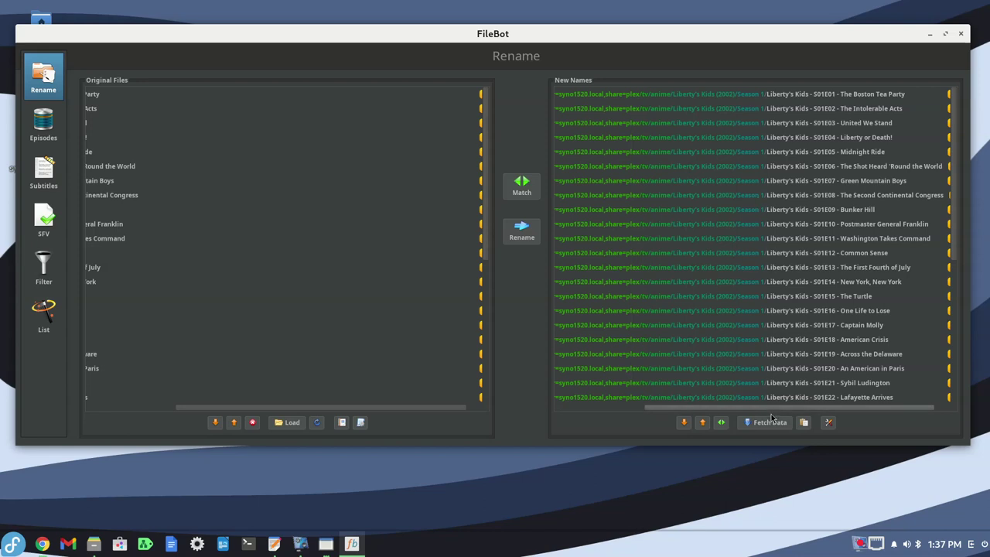
pyautogui.hscroll(1, 772, 406)
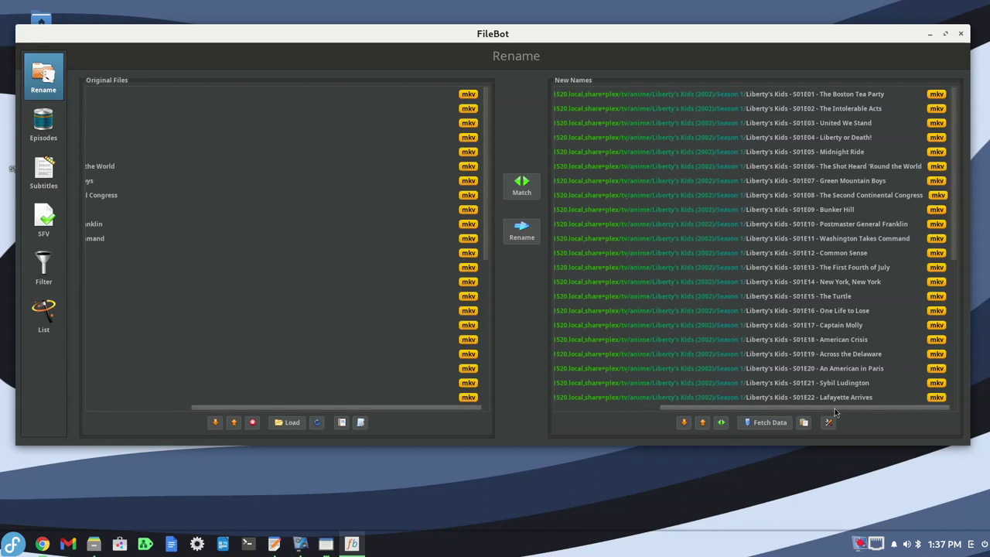
# Apply the preset "TV Series - TVDB Structure By DVD" to the Liberty's Kids episodes and rename the files
pyautogui.click(360, 424)
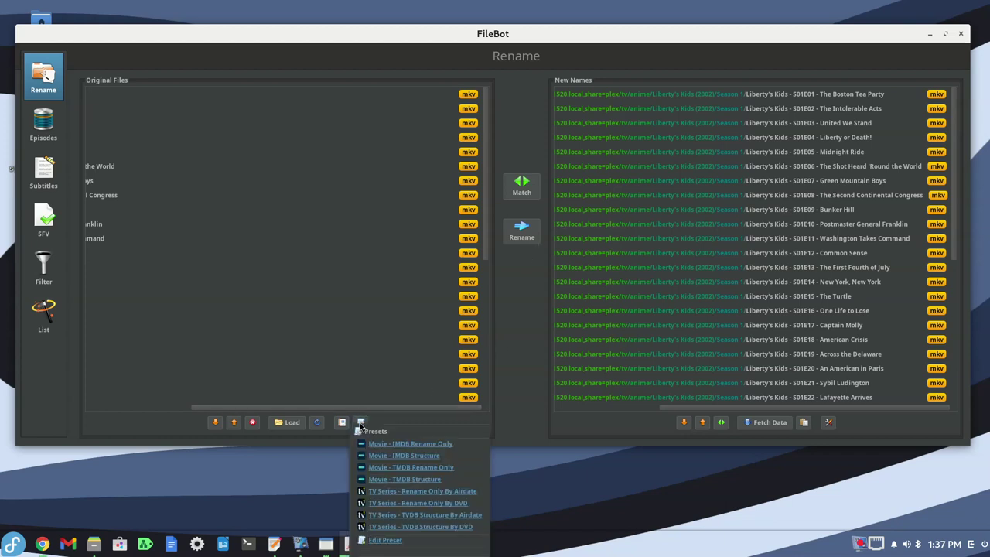
pyautogui.click(430, 528)
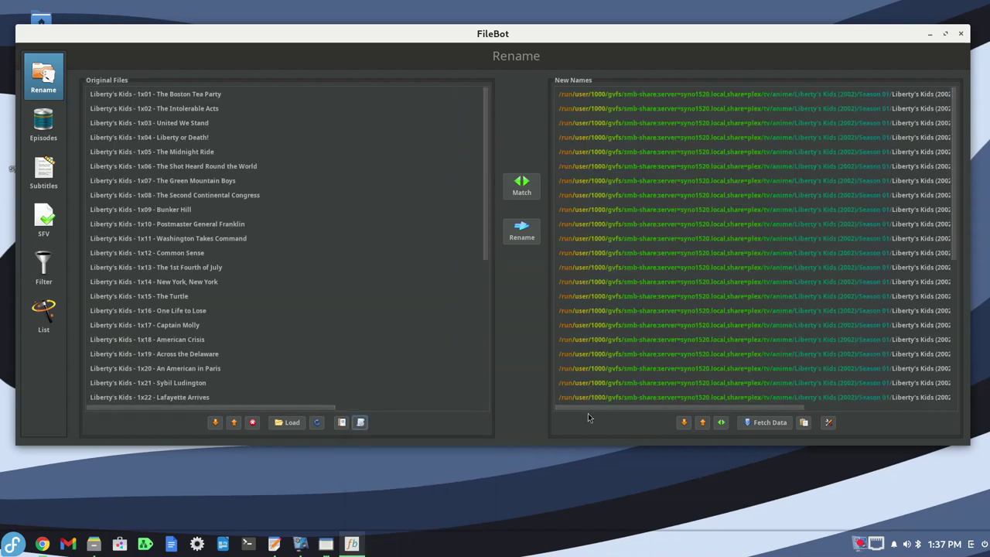
pyautogui.click(848, 406)
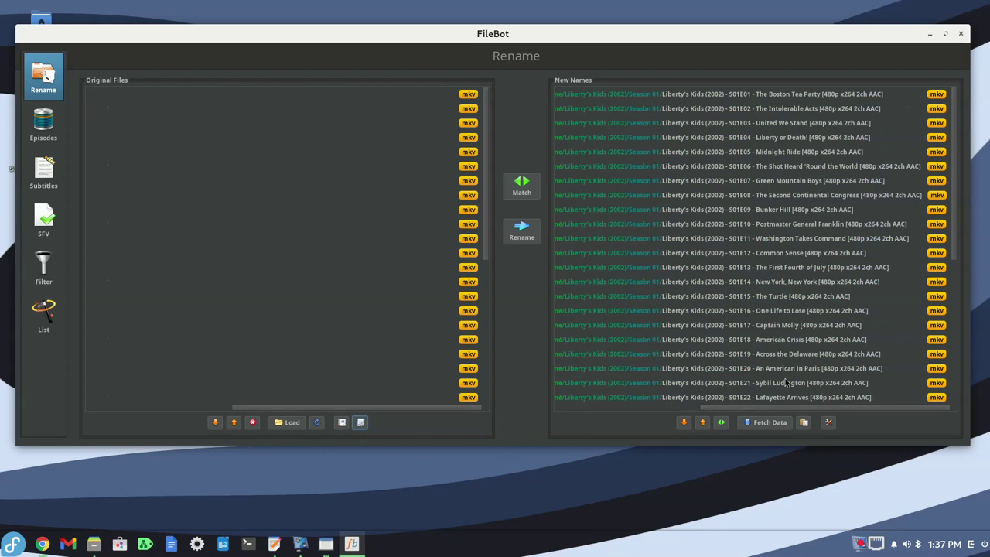
pyautogui.moveTo(706, 411); pyautogui.dragTo(667, 411)
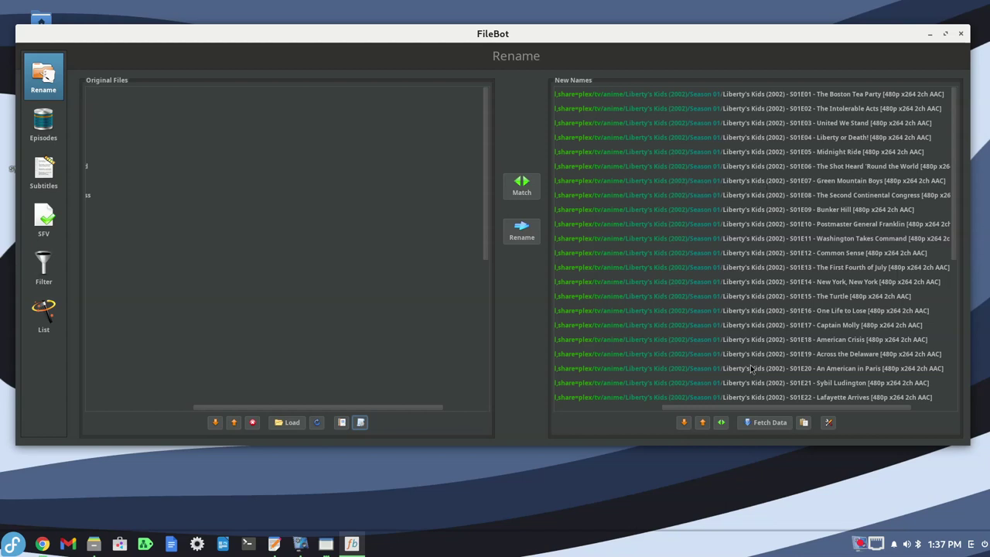
pyautogui.moveTo(740, 410); pyautogui.dragTo(791, 403)
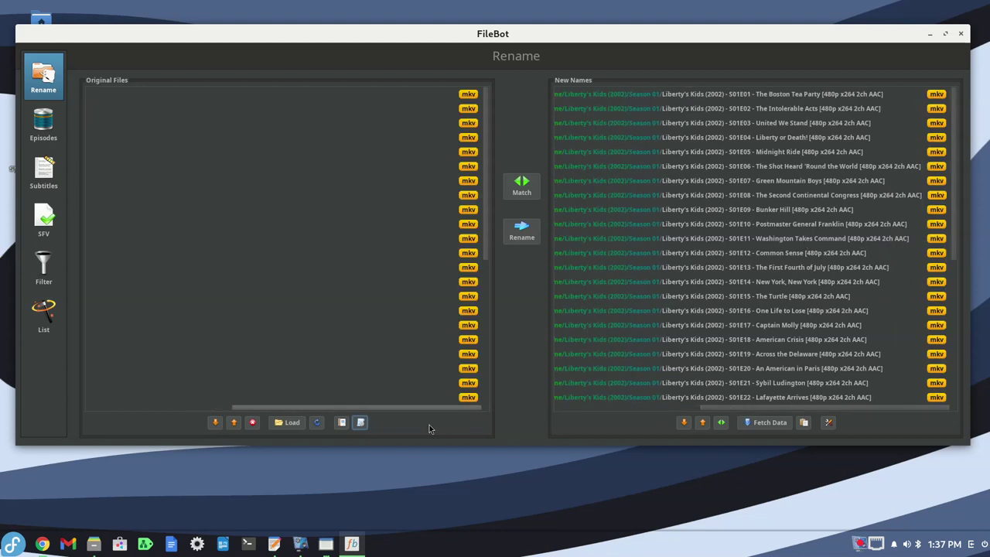
pyautogui.click(524, 235)
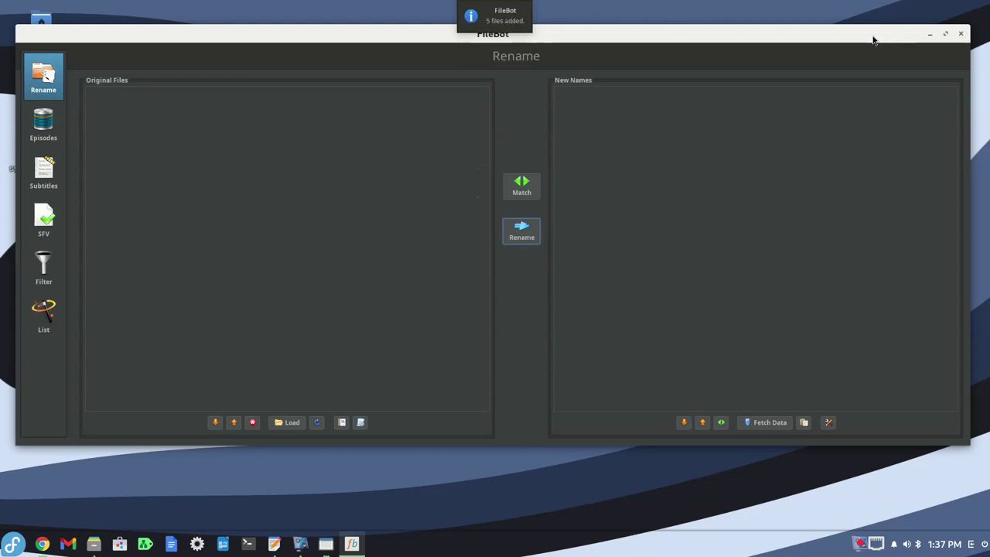
# Turn off fetching cover images in the post-processing options and close FileBot
pyautogui.click(825, 421)
pyautogui.click(839, 536)
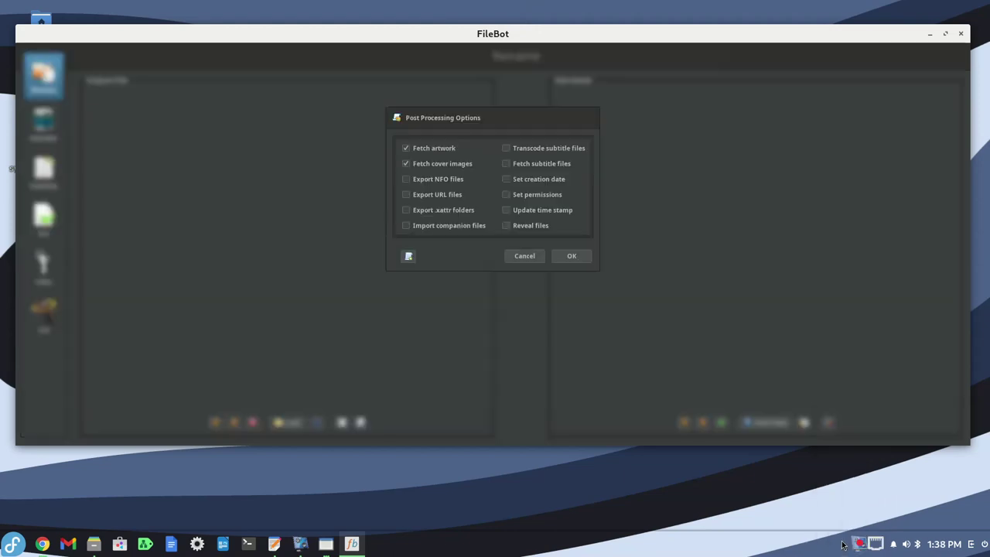
pyautogui.click(406, 165)
pyautogui.click(571, 256)
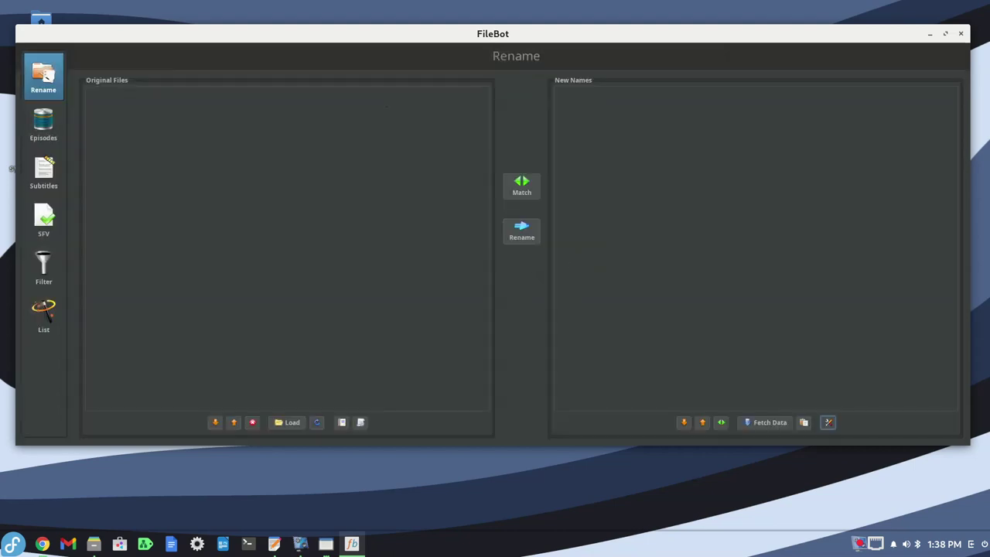
pyautogui.click(961, 36)
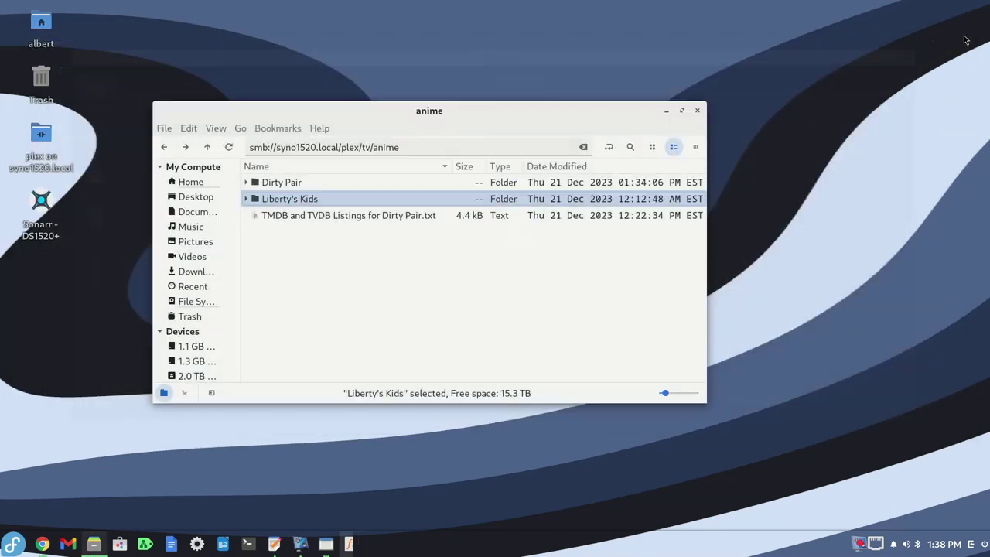
# Refresh the anime folder in the file manager and open the Liberty's Kids (2002) folder
pyautogui.click(336, 269)
pyautogui.press('F5')
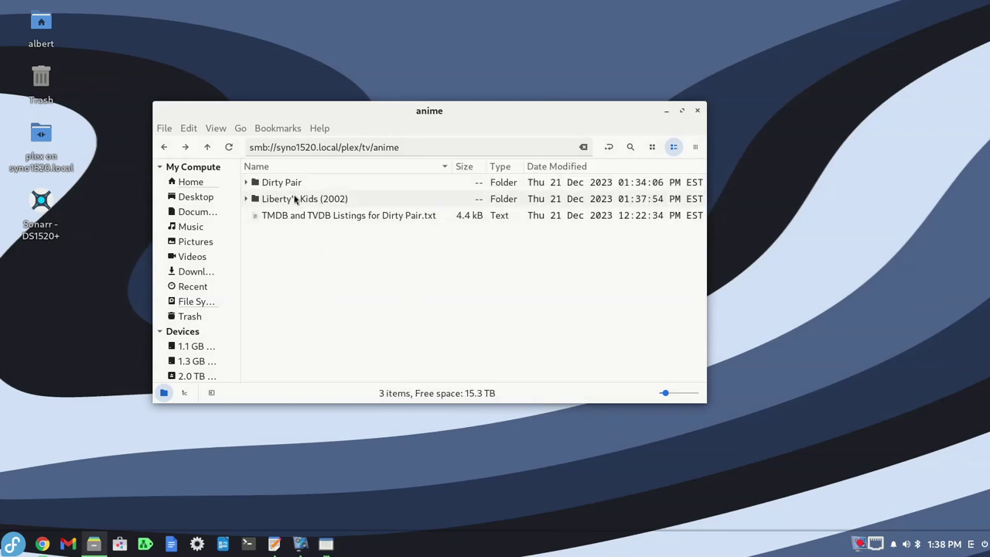
pyautogui.doubleClick(338, 202)
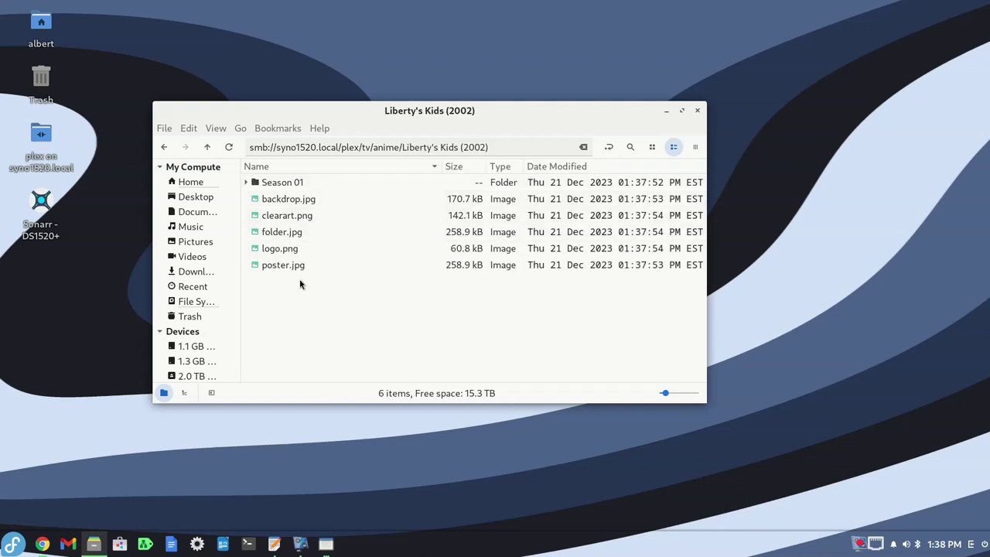
# Permanently delete the artwork files backdrop.jpg, clearart.png, folder.jpg, logo.png and poster.jpg, keeping the Season 01 folder
pyautogui.press('Down')
pyautogui.press('Down')
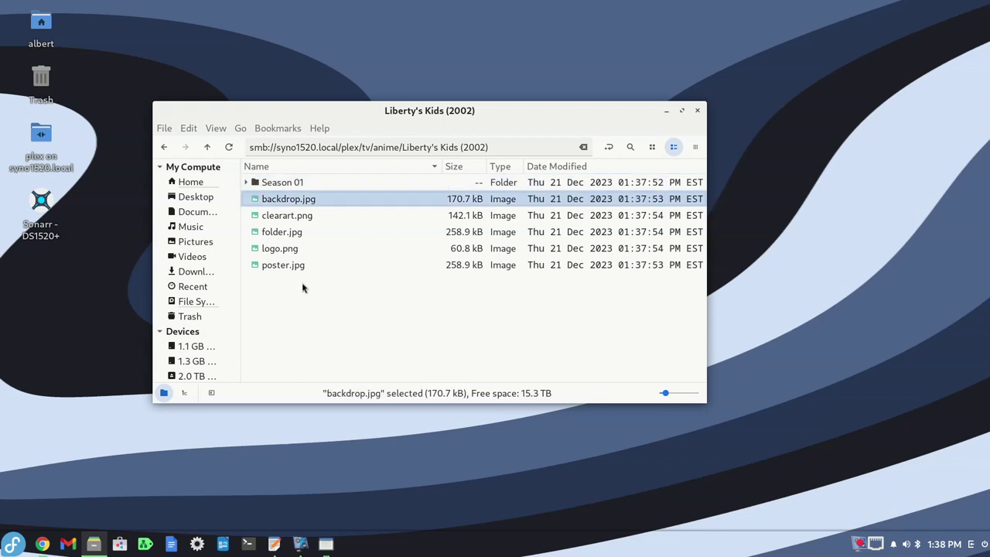
pyautogui.hotkey('shift', 'Down')
pyautogui.hotkey('shift', 'Down')
pyautogui.hotkey('shift', 'Down')
pyautogui.hotkey('shift', 'Down')
pyautogui.press('Delete')
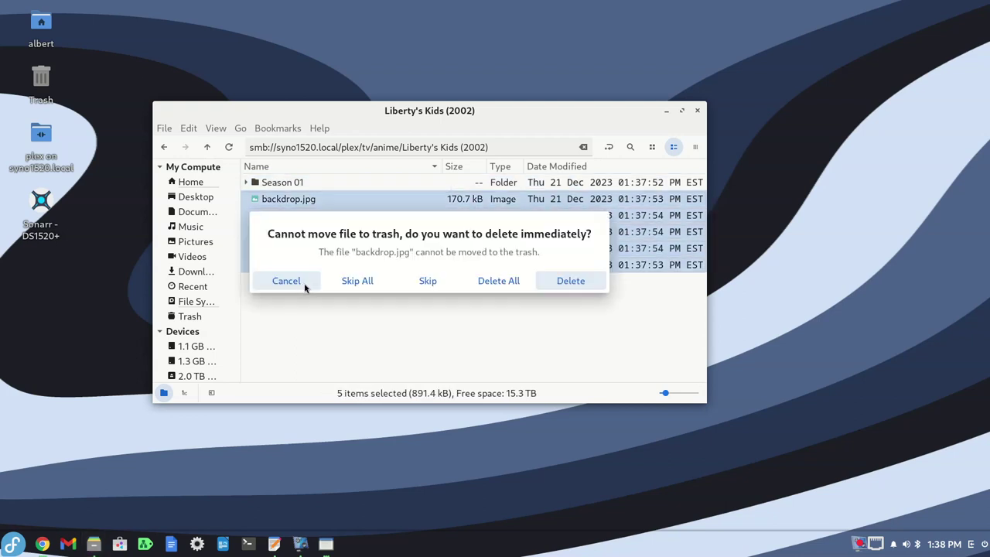
pyautogui.click(550, 282)
pyautogui.click(549, 282)
pyautogui.click(554, 282)
pyautogui.click(559, 283)
pyautogui.click(560, 282)
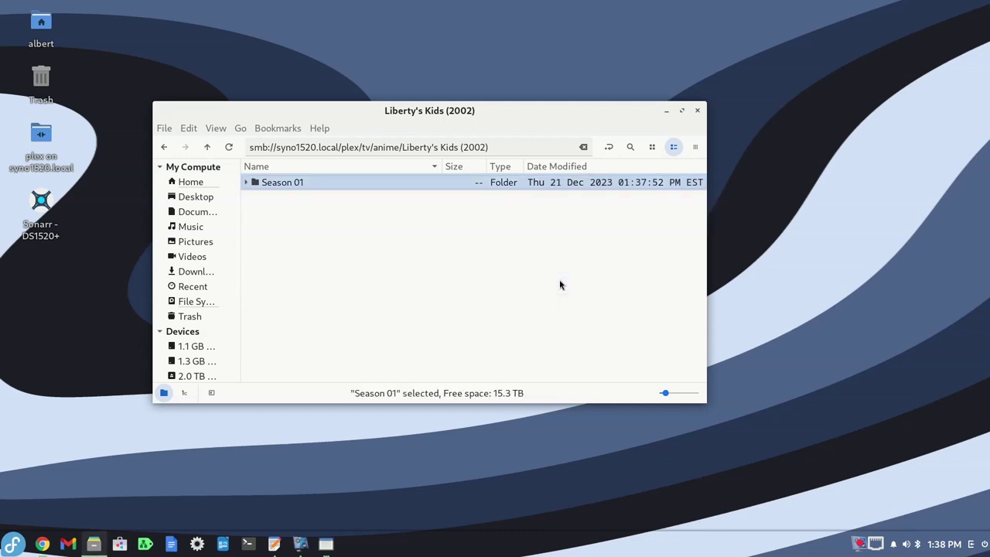
# Open the Season 01 folder, sort the episodes by ascending name, and enlarge the window and Name column to show full file names
pyautogui.doubleClick(282, 184)
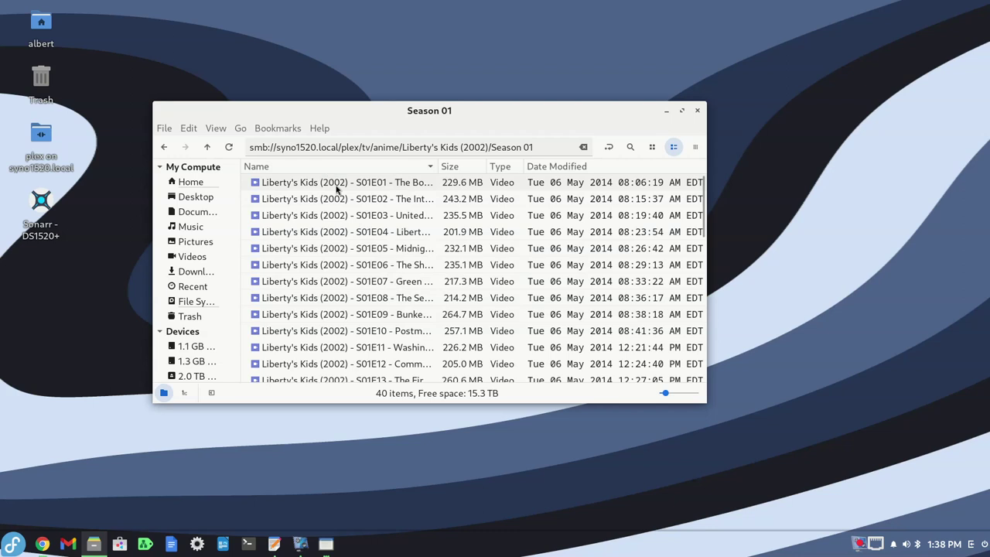
pyautogui.click(435, 166)
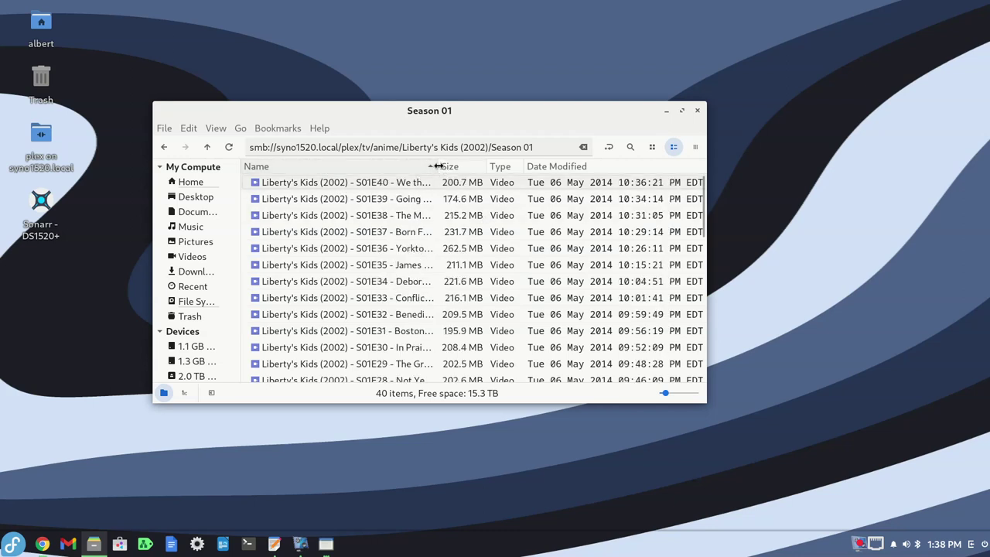
pyautogui.moveTo(450, 167); pyautogui.dragTo(584, 167)
pyautogui.click(389, 167)
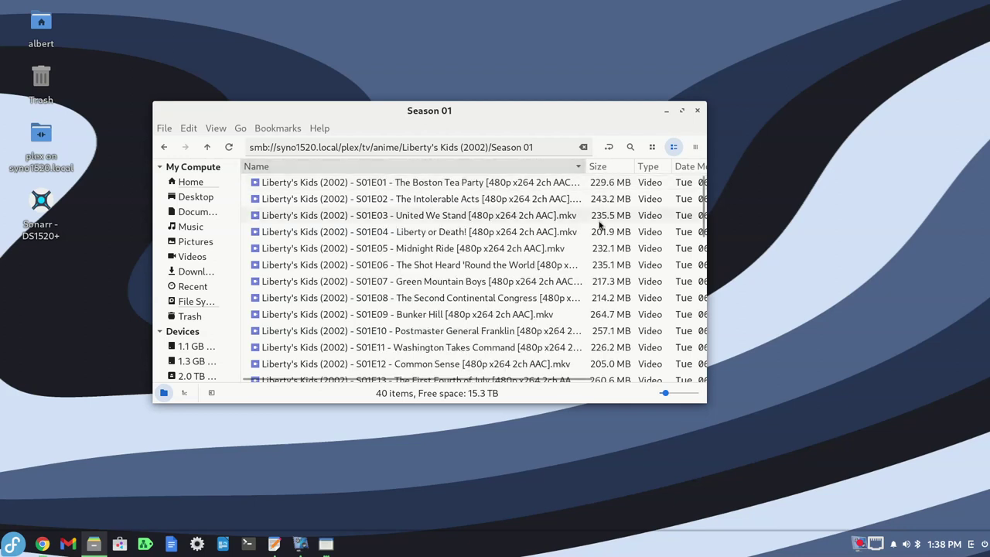
pyautogui.doubleClick(636, 111)
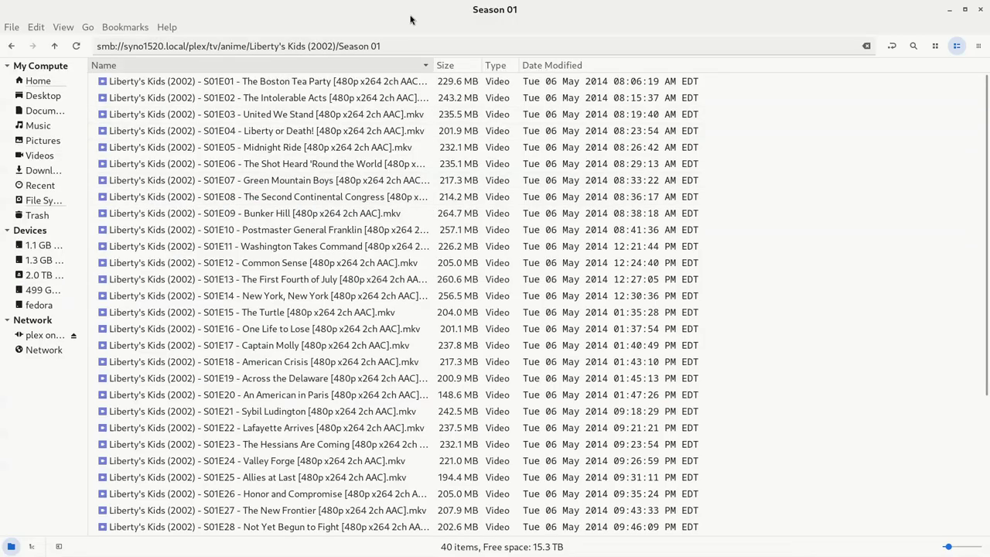
pyautogui.moveTo(433, 65); pyautogui.dragTo(547, 74)
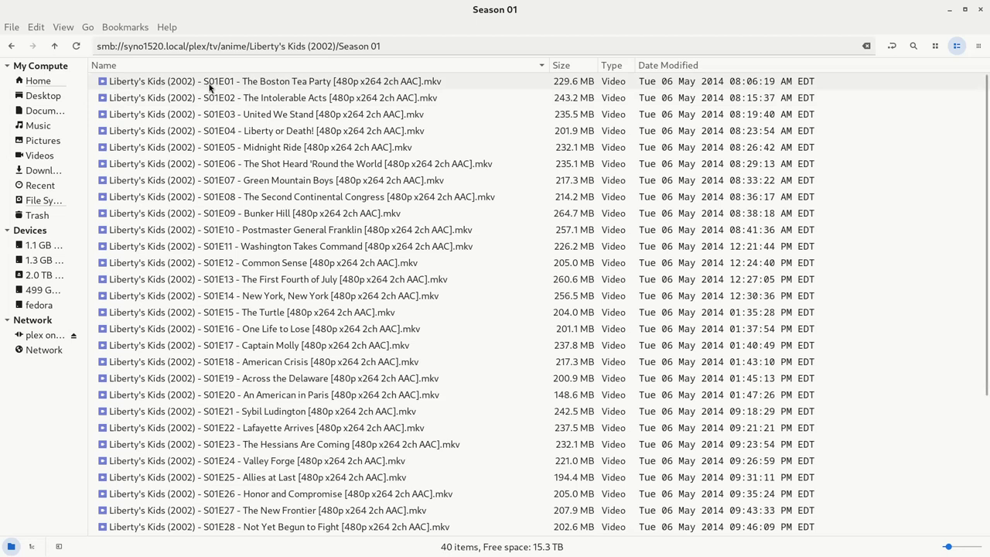
# Look through the renamed episodes in Season 01, restore the window to its smaller size and go back to the anime folder
pyautogui.scroll(-5, 298, 213)
pyautogui.press('End')
pyautogui.press('Home')
pyautogui.doubleClick(318, 10)
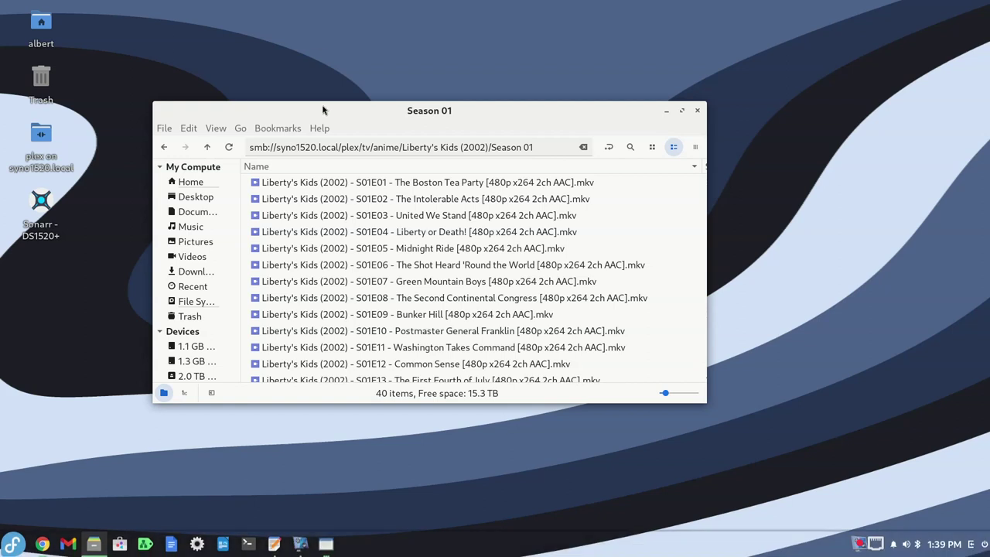
pyautogui.moveTo(323, 107); pyautogui.dragTo(323, 76)
pyautogui.click(164, 116)
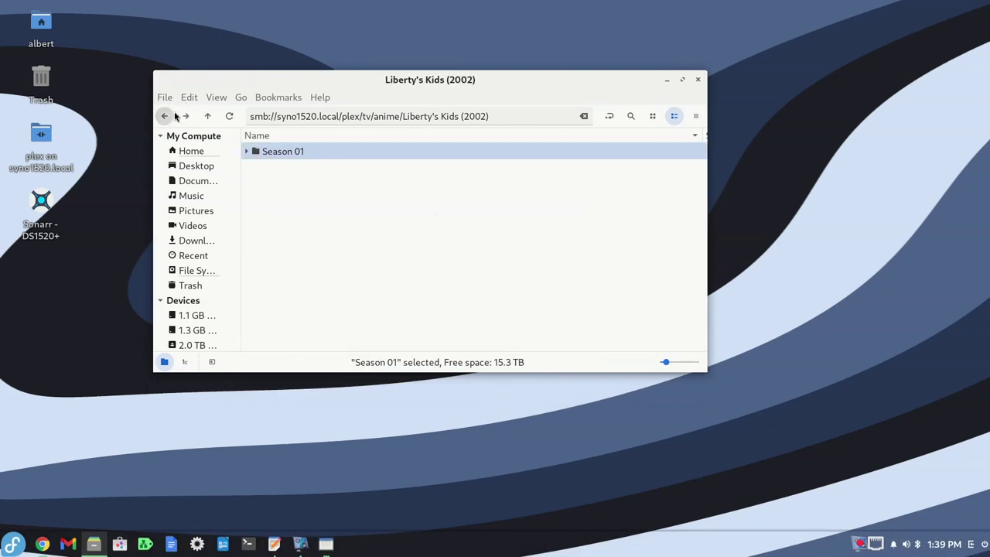
pyautogui.click(164, 117)
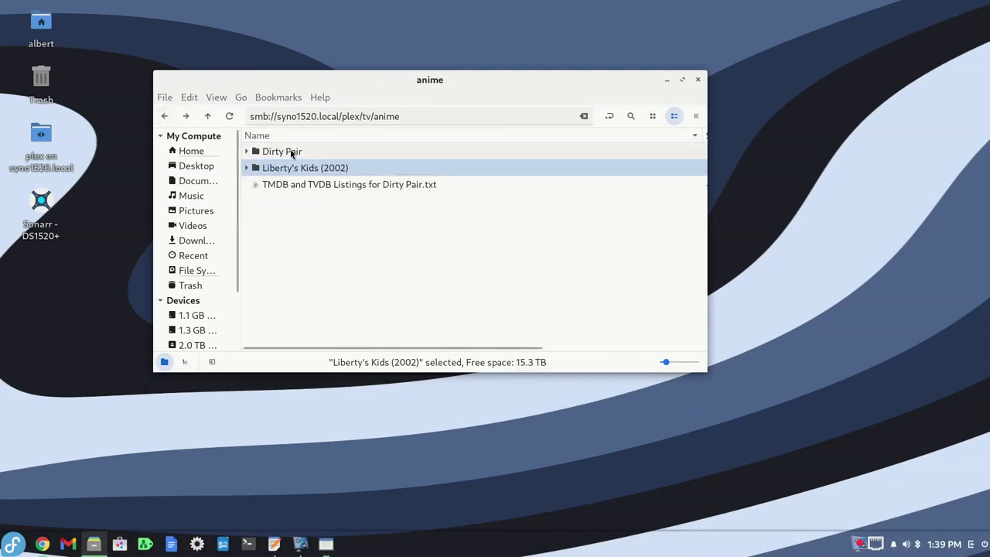
# Open the Dirty Pair folder with FileBot
pyautogui.rightClick(285, 155)
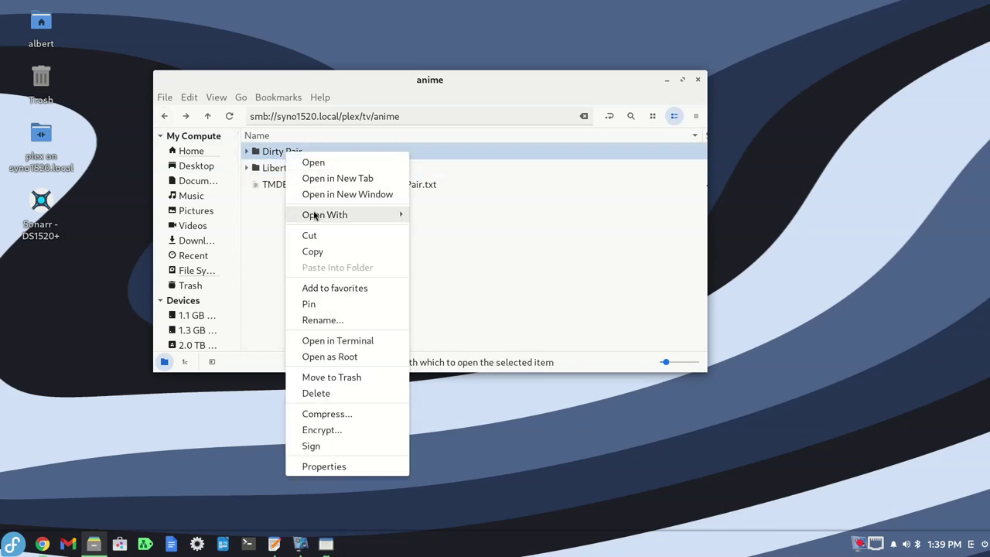
pyautogui.moveTo(398, 214)
pyautogui.click(429, 214)
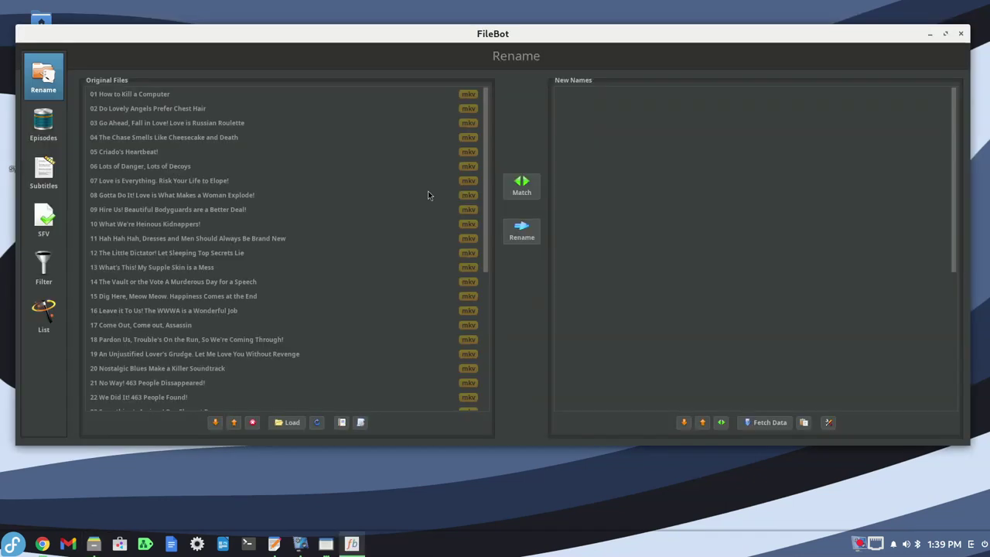
# Match the Dirty Pair files against TheMovieDB in episode mode, selecting the series Dirty Pair
pyautogui.click(521, 186)
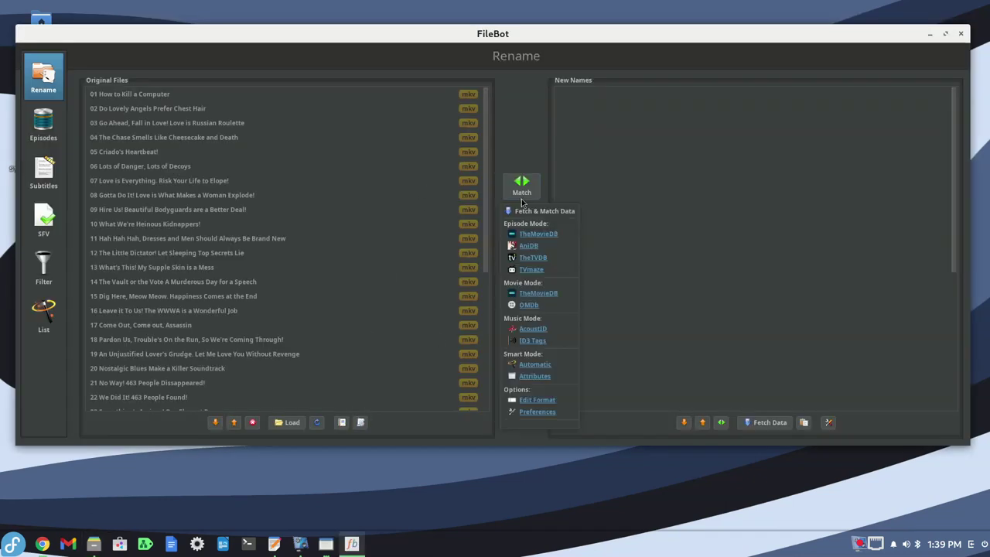
pyautogui.click(534, 236)
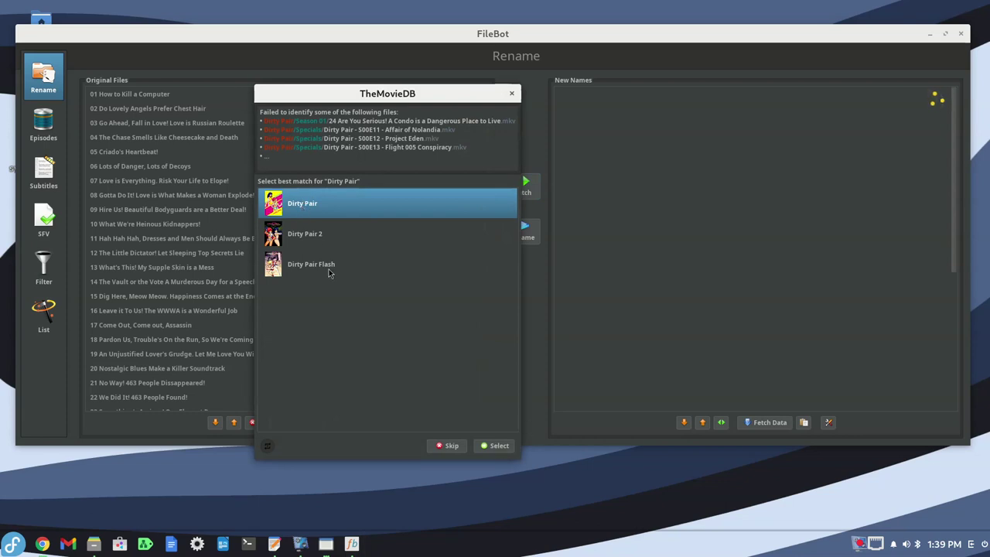
pyautogui.click(493, 446)
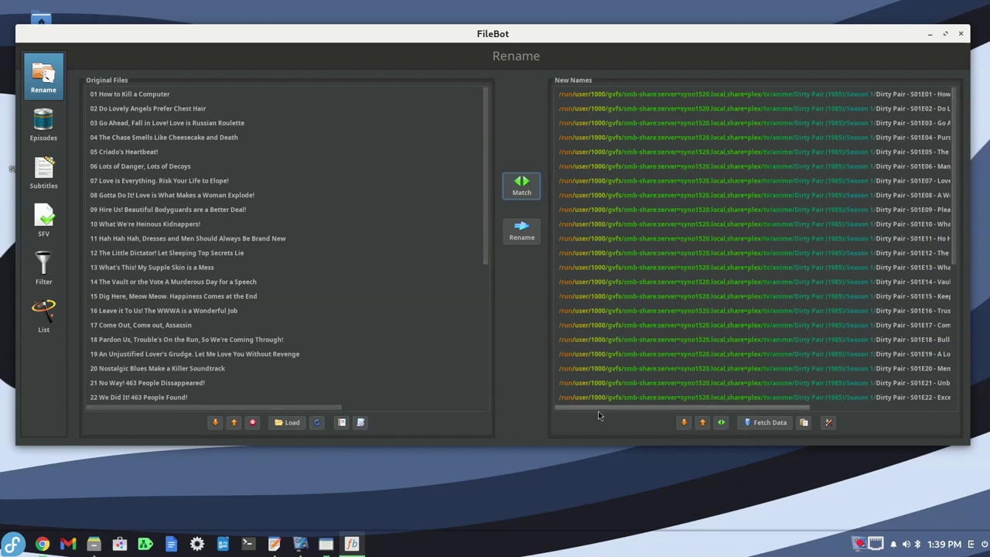
# Compare original episodes 25 and 26 at the end of Season 1 with the new names proposed from TheMovieDB
pyautogui.moveTo(600, 411); pyautogui.dragTo(565, 409)
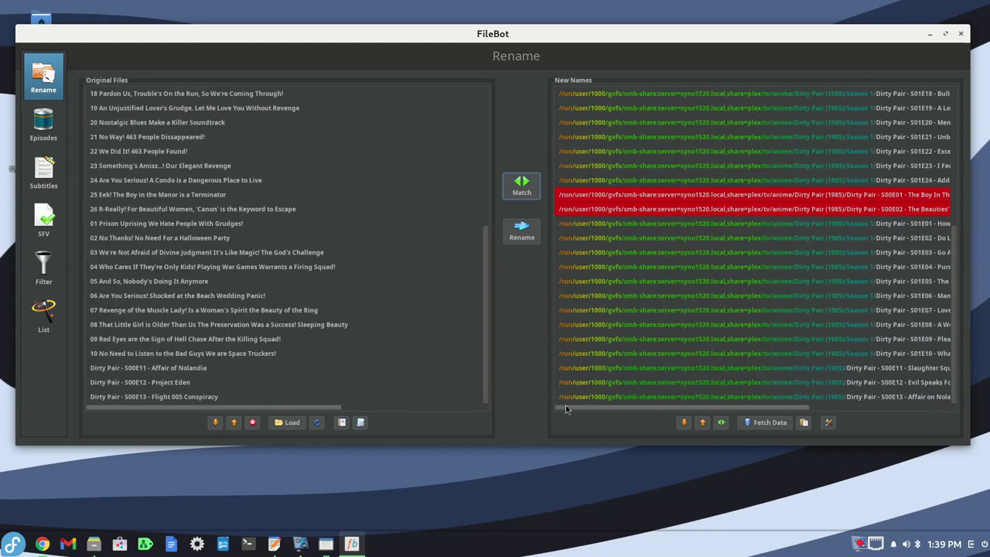
pyautogui.click(171, 196)
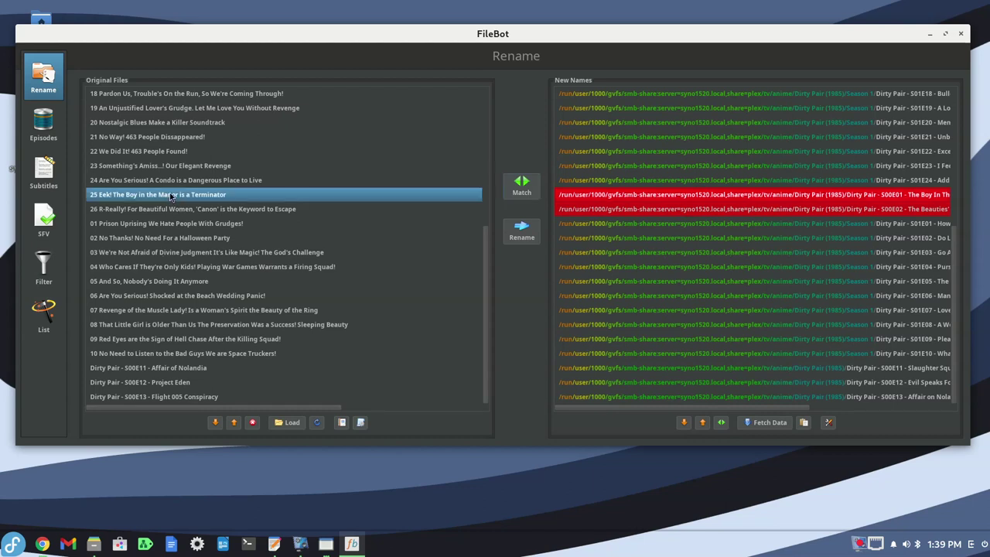
pyautogui.click(174, 211)
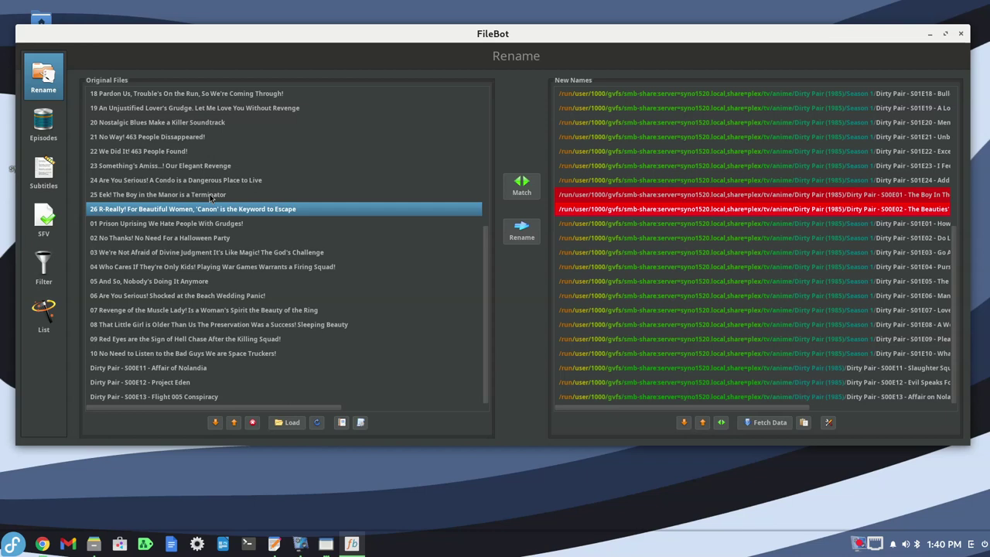
# Try to pair the new name S00E13 - Affair on Nolandia with the original file Dirty Pair - S00E11 - Affair of Nolandia
pyautogui.click(172, 368)
pyautogui.moveTo(338, 408); pyautogui.dragTo(569, 439)
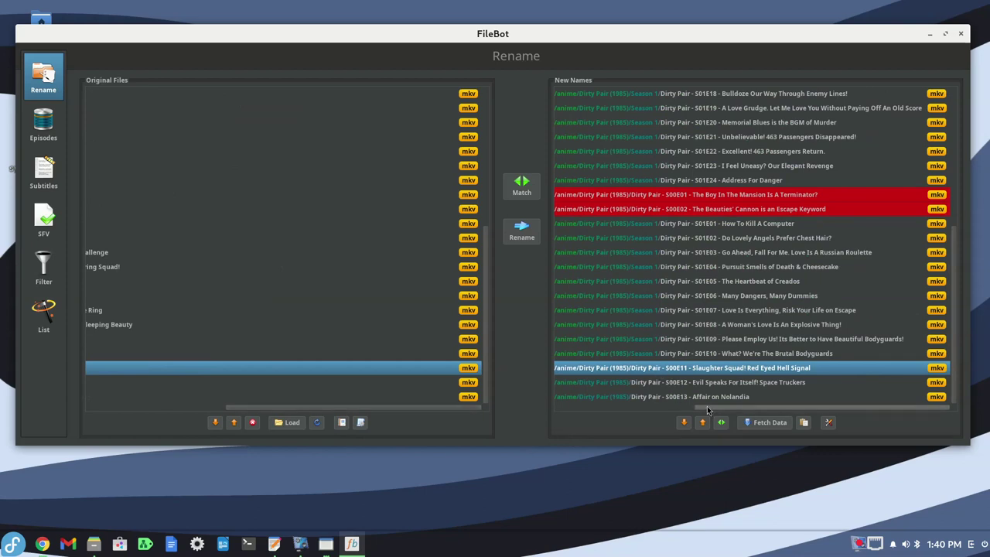
pyautogui.moveTo(707, 410); pyautogui.dragTo(520, 413)
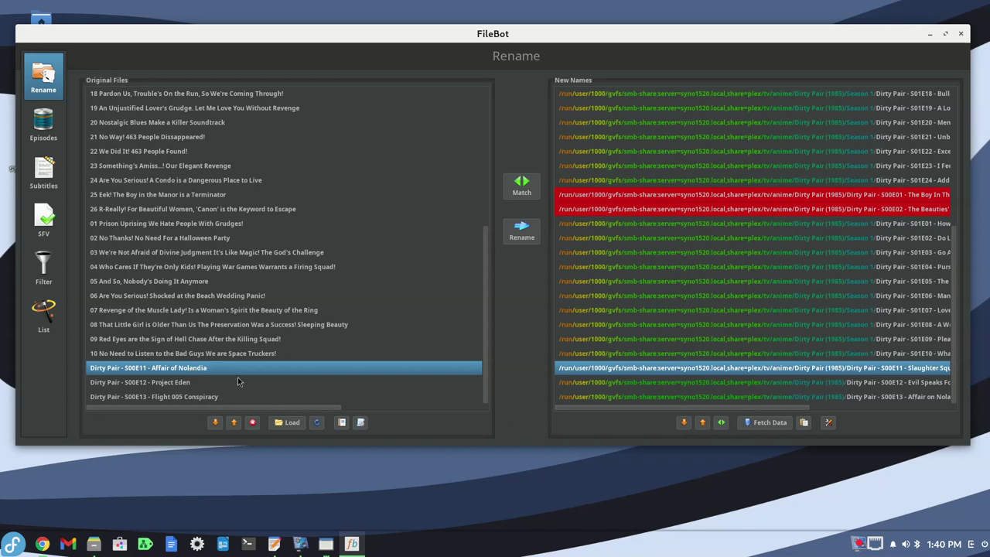
pyautogui.moveTo(600, 409); pyautogui.dragTo(725, 374)
pyautogui.click(705, 395)
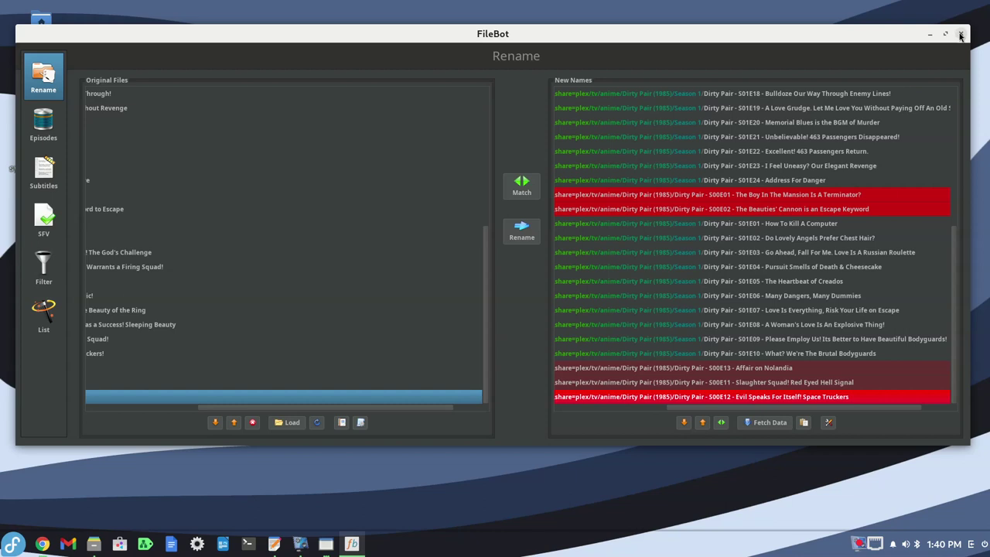
# Apply the preset TV Series - TVDB Structure By Airdate to the files, selecting the series Dirty Pair
pyautogui.click(360, 423)
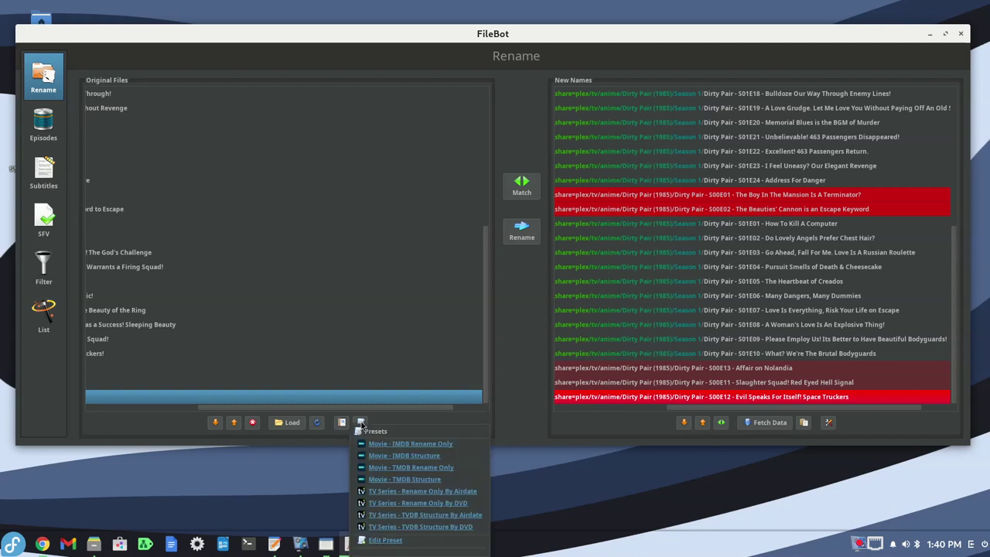
pyautogui.click(418, 515)
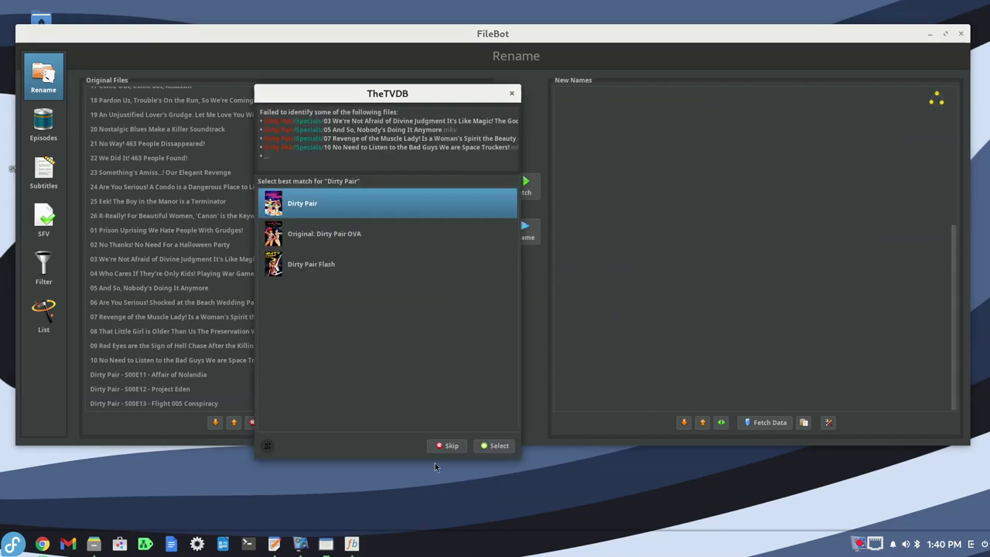
pyautogui.click(496, 445)
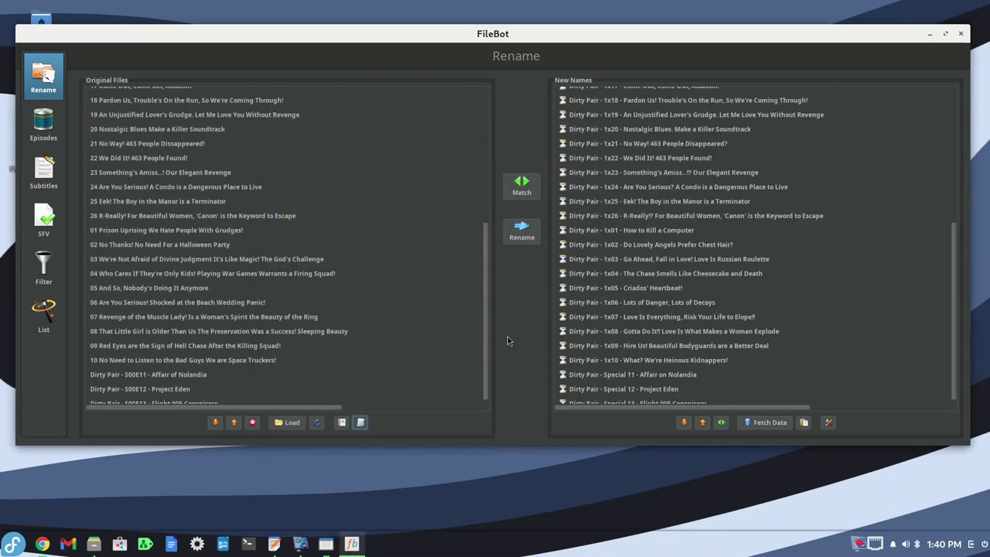
# Compare the special episodes' original files, including 10 No Need to Listen to the Bad Guys, with the new names proposed from TheTVDB
pyautogui.moveTo(485, 338); pyautogui.dragTo(501, 132)
pyautogui.moveTo(484, 166); pyautogui.dragTo(507, 411)
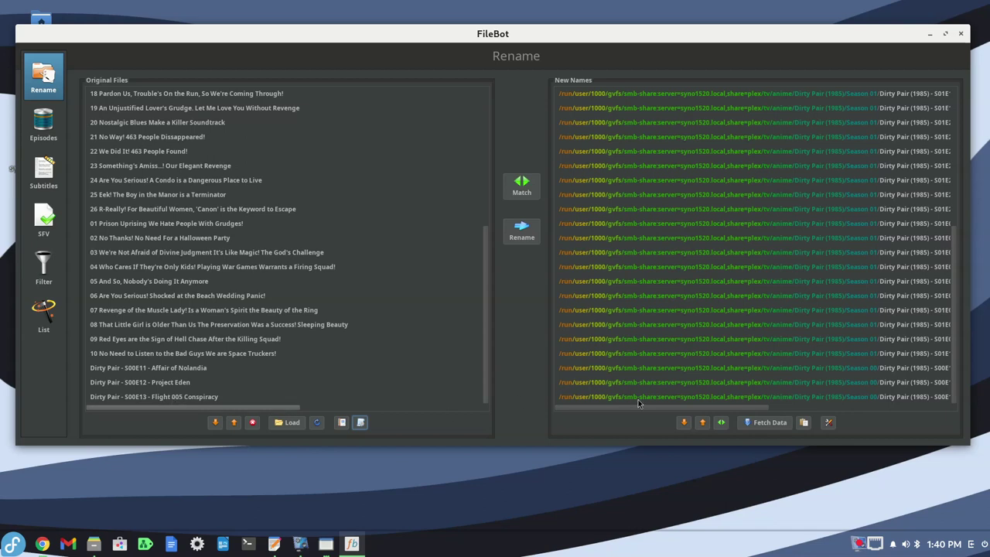
pyautogui.moveTo(639, 408); pyautogui.dragTo(763, 424)
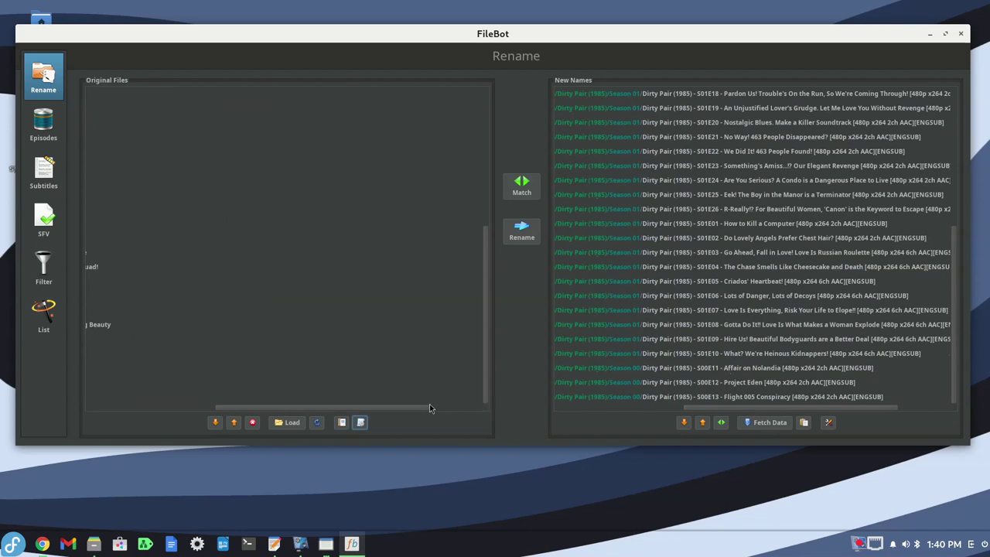
pyautogui.moveTo(425, 408); pyautogui.dragTo(247, 407)
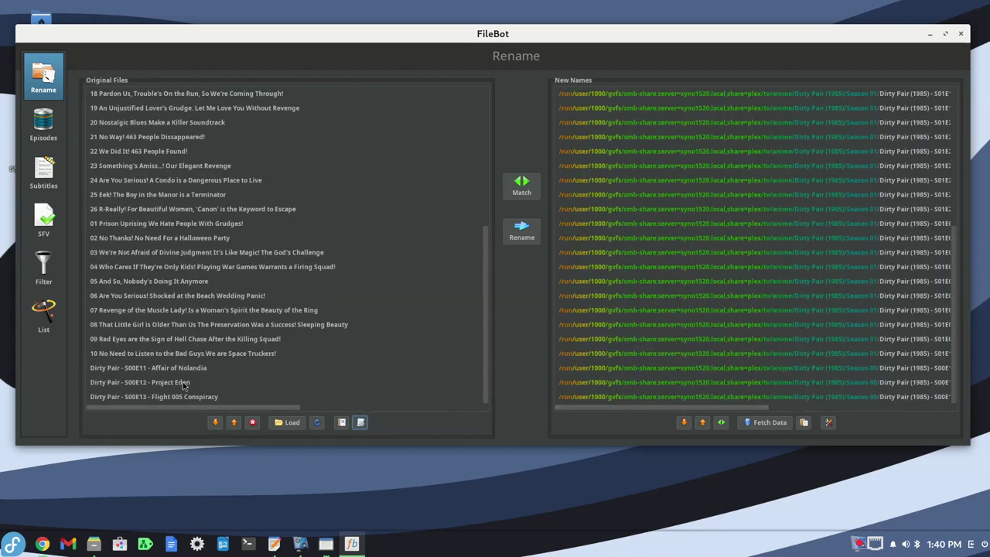
pyautogui.click(260, 356)
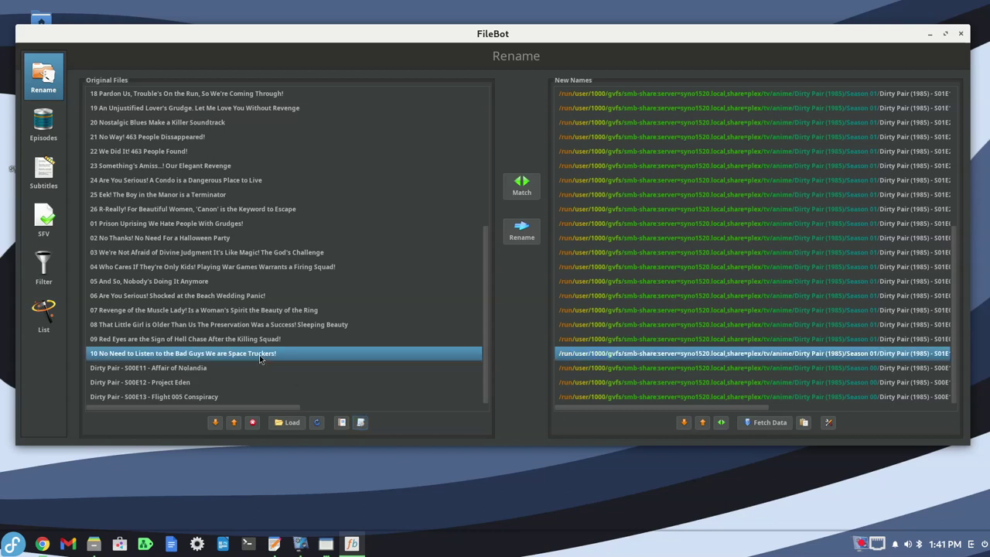
pyautogui.moveTo(575, 412); pyautogui.dragTo(684, 419)
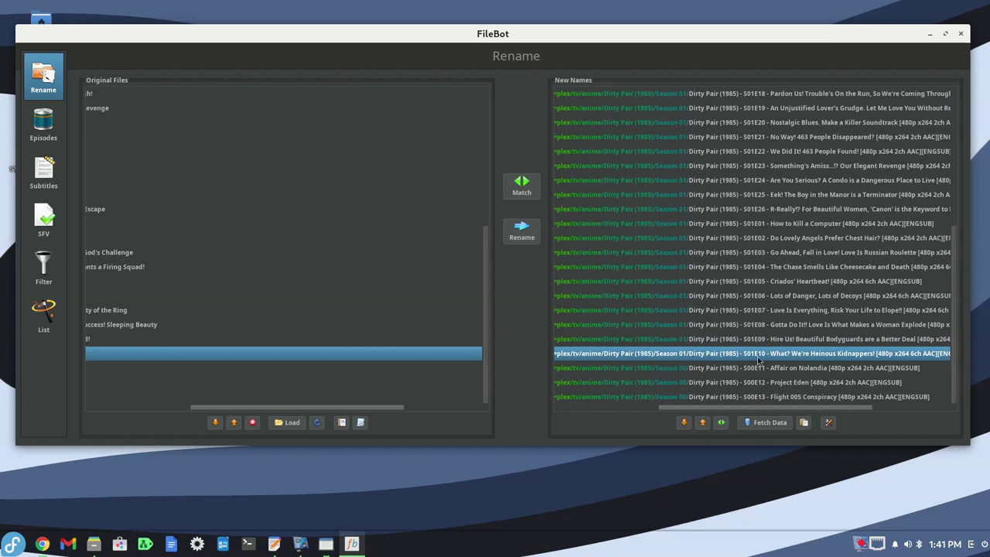
pyautogui.moveTo(679, 412); pyautogui.dragTo(561, 417)
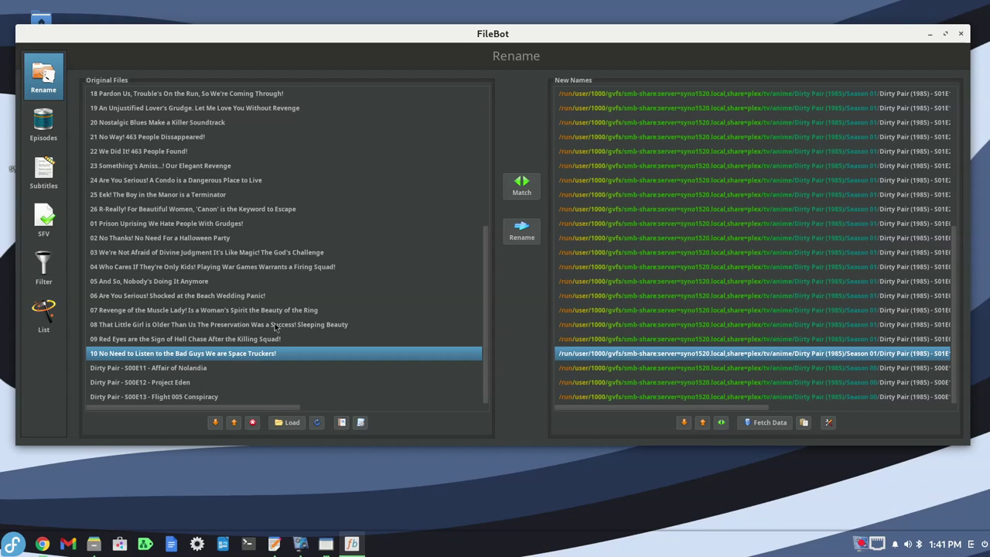
# Compare the original names of episodes 01 to 08 one by one with their proposed Season 01 names from TheTVDB
pyautogui.scroll(6, 274, 327)
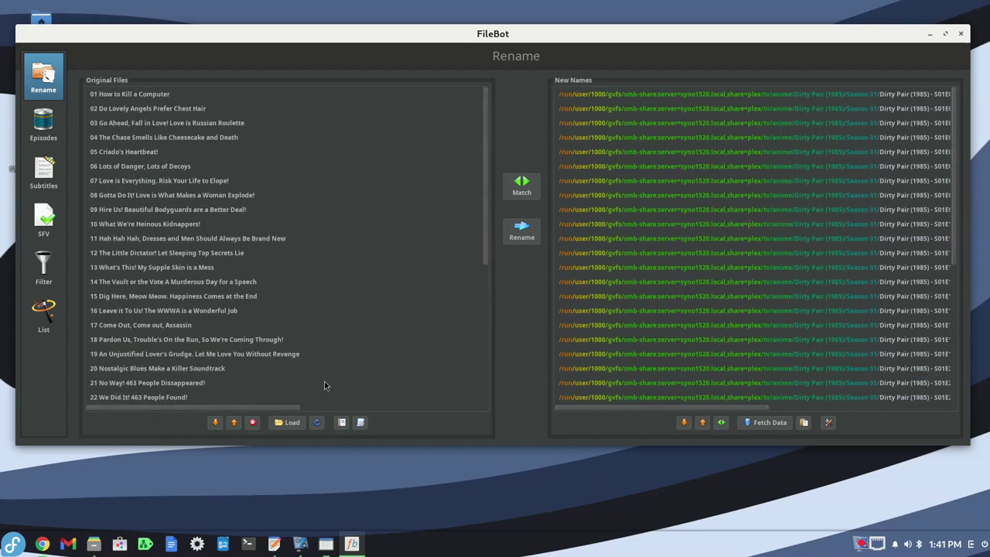
pyautogui.click(149, 98)
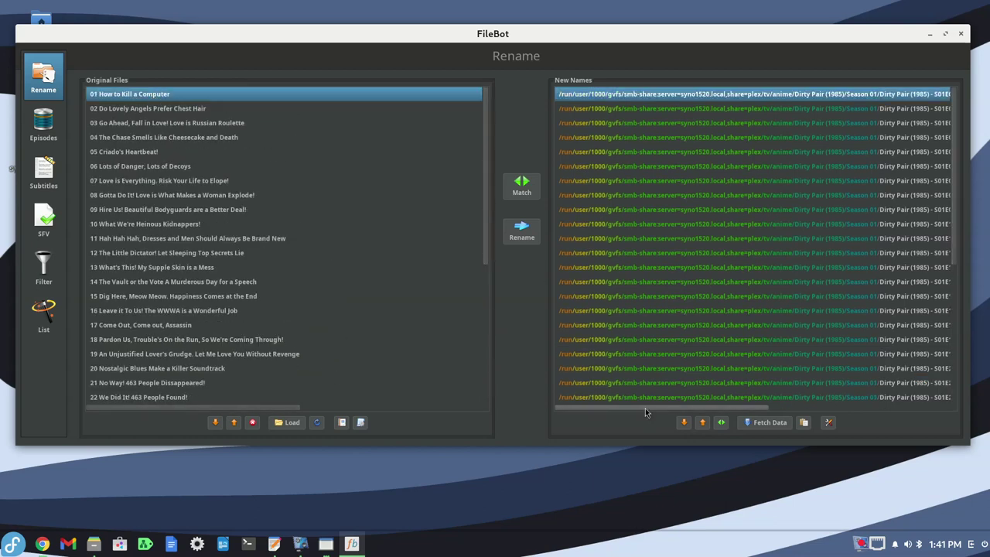
pyautogui.moveTo(649, 408); pyautogui.dragTo(710, 416)
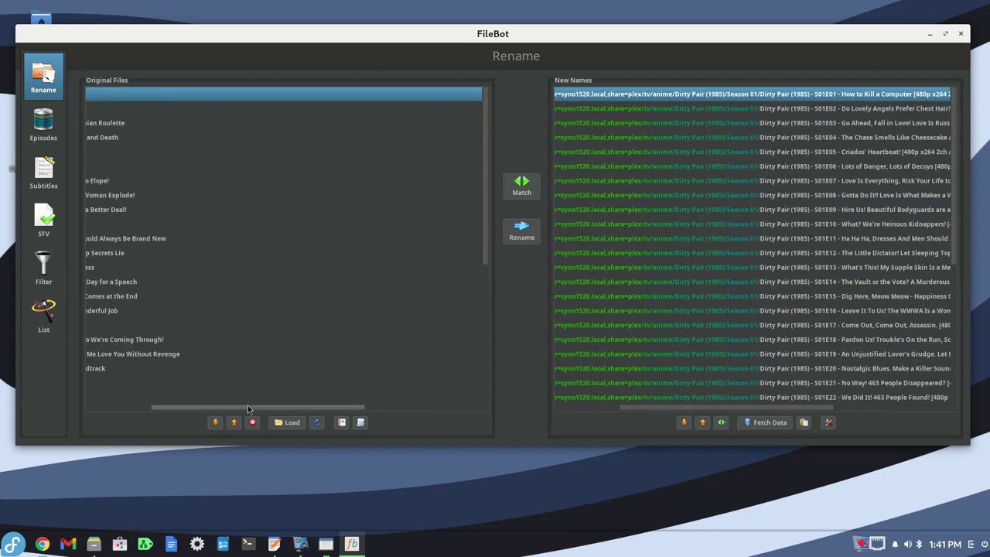
pyautogui.moveTo(247, 409); pyautogui.dragTo(229, 412)
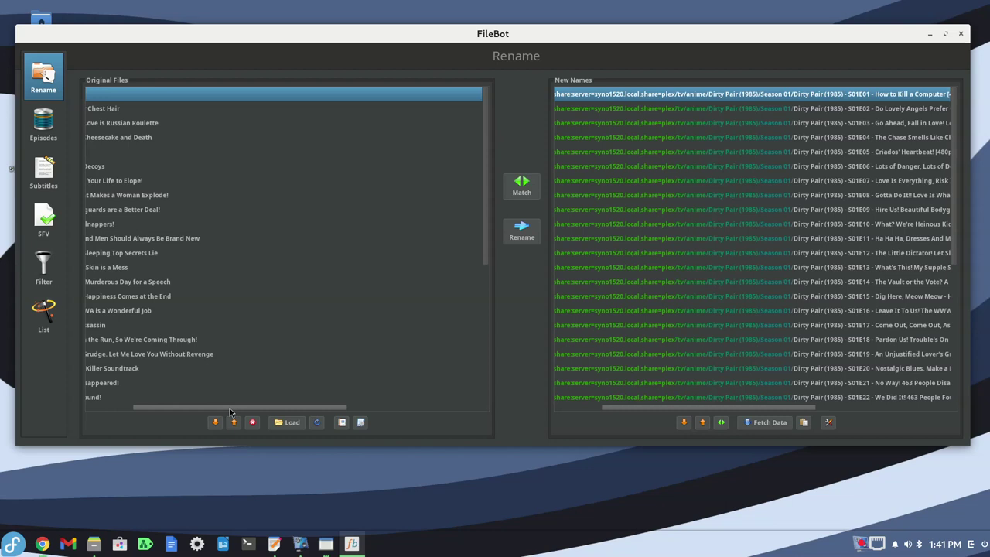
pyautogui.click(114, 110)
pyautogui.moveTo(234, 407); pyautogui.dragTo(193, 419)
pyautogui.press('Down')
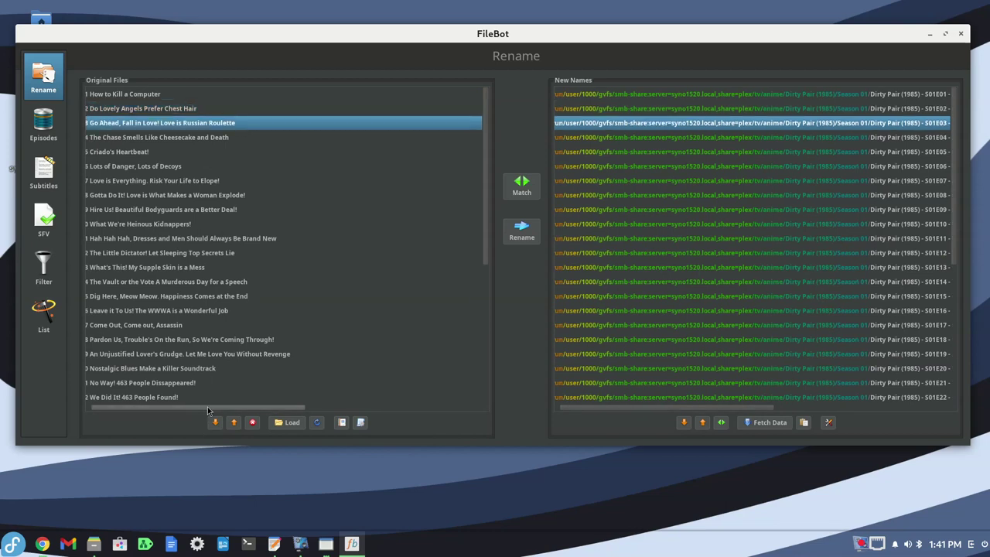
pyautogui.moveTo(209, 411); pyautogui.dragTo(165, 397)
pyautogui.press('Down')
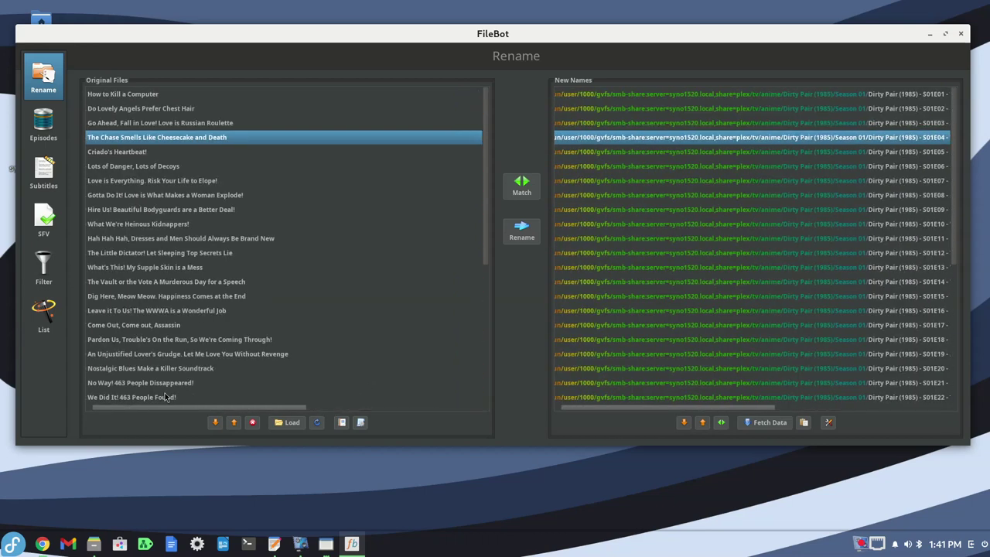
pyautogui.press('Down')
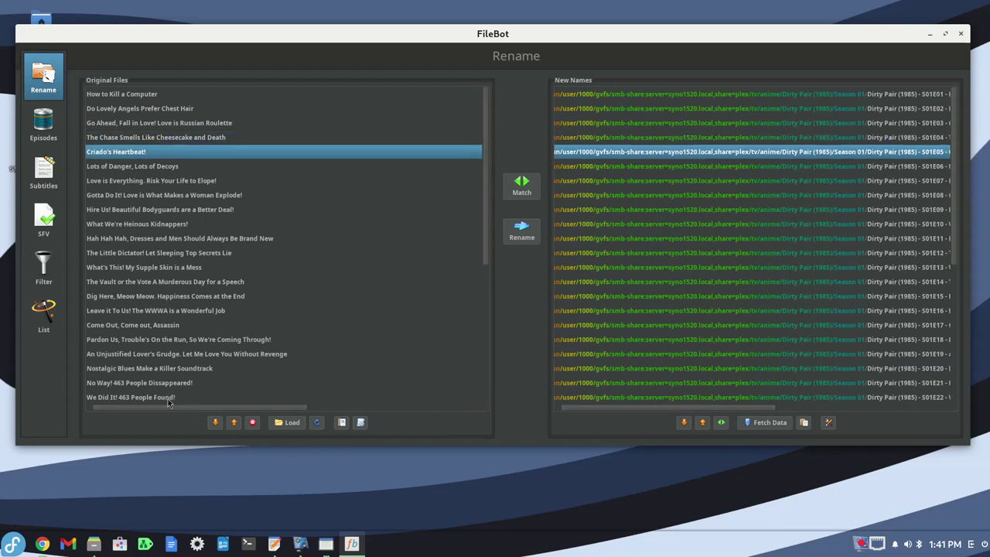
pyautogui.moveTo(174, 410); pyautogui.dragTo(395, 412)
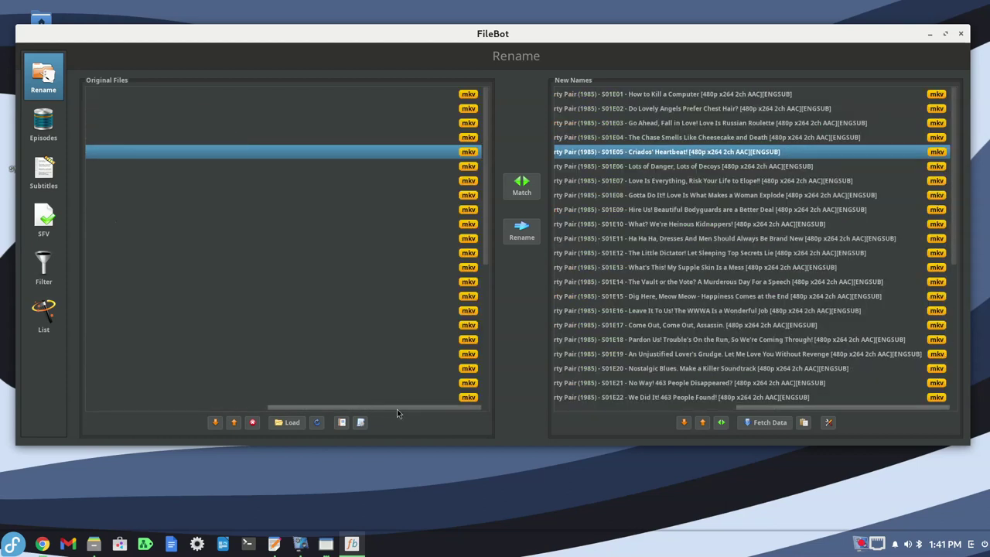
pyautogui.press('Down')
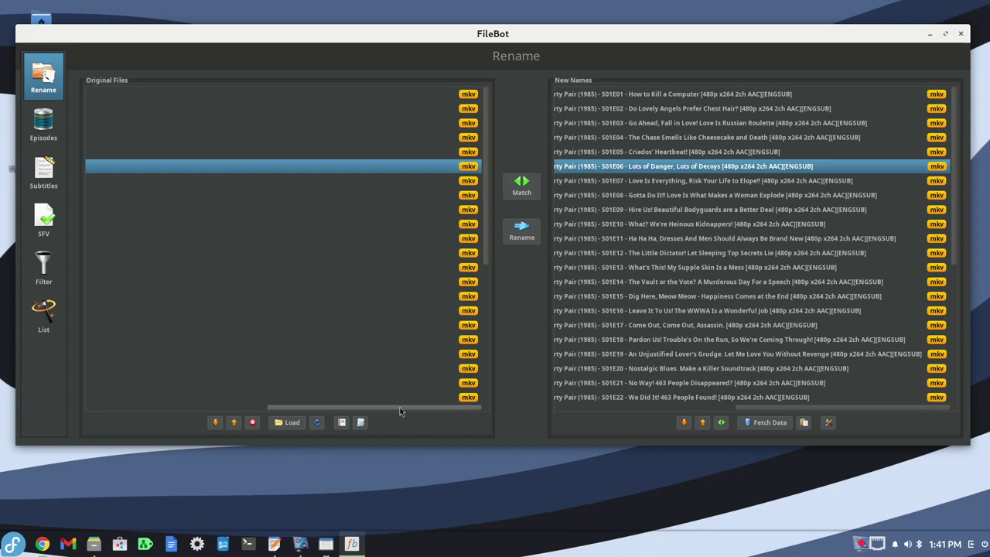
pyautogui.moveTo(400, 409); pyautogui.dragTo(188, 402)
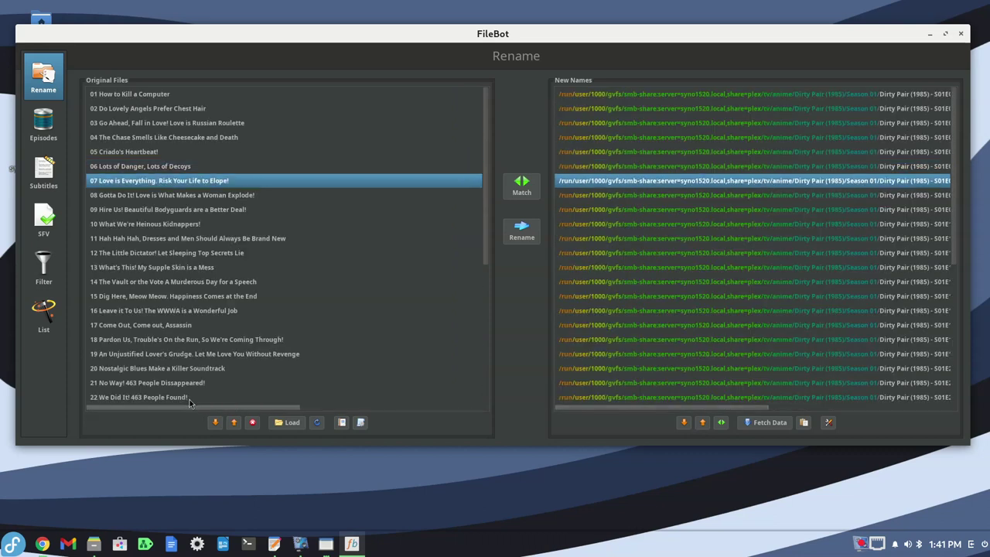
pyautogui.moveTo(197, 402); pyautogui.dragTo(246, 412)
pyautogui.press('Down')
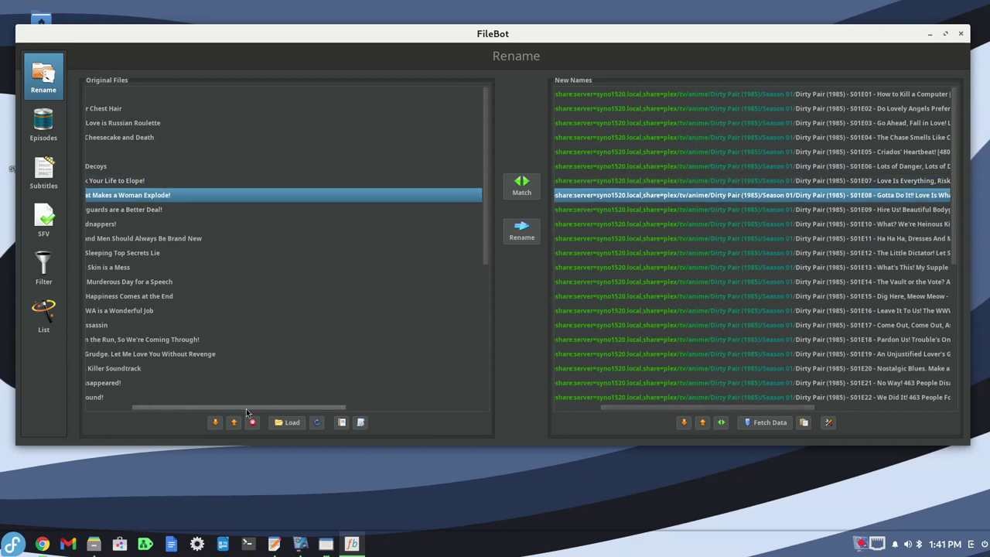
pyautogui.moveTo(248, 412); pyautogui.dragTo(404, 428)
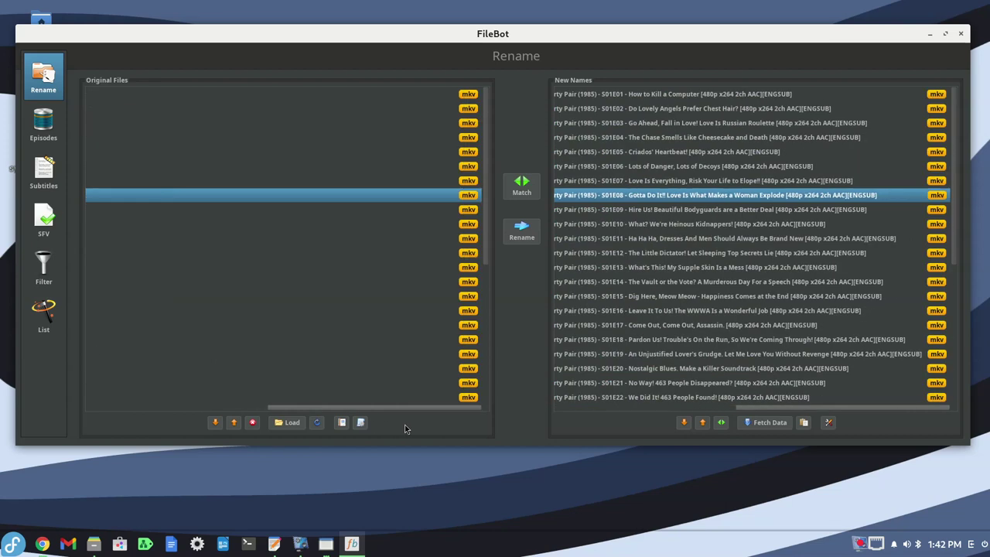
# Compare the original names of episodes 09 to 11 with their proposed Season 01 names and check the entries for episodes 20 to 22
pyautogui.press('Down')
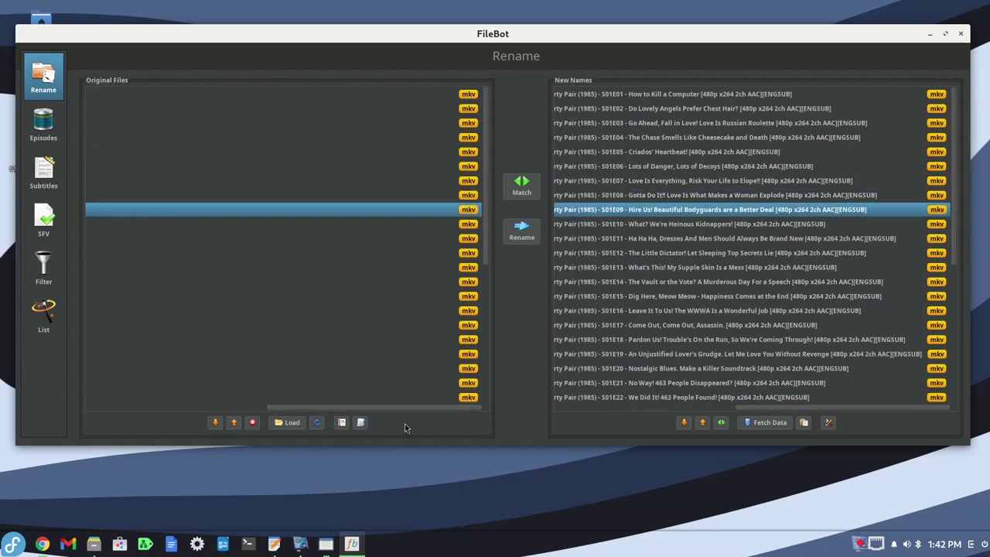
pyautogui.moveTo(413, 408); pyautogui.dragTo(216, 397)
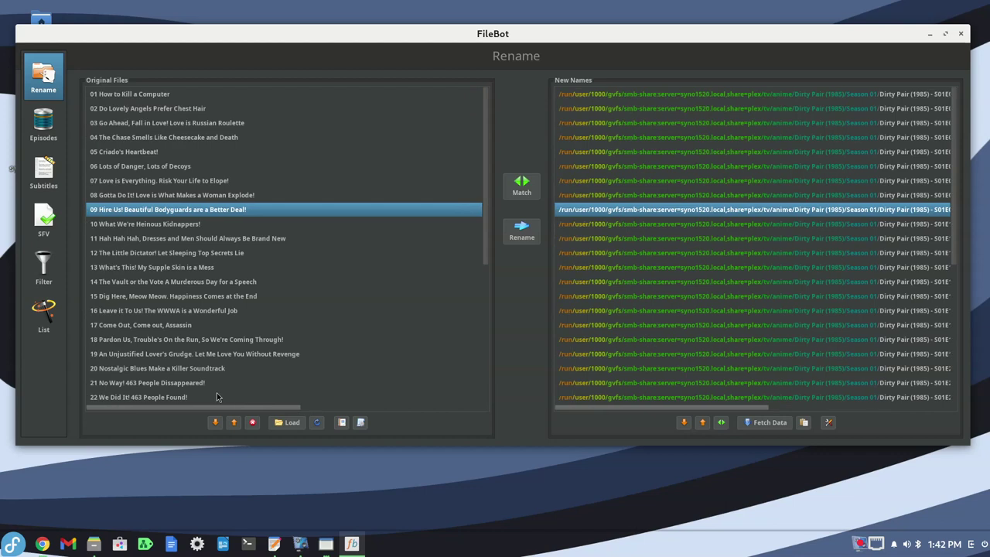
pyautogui.press('Down')
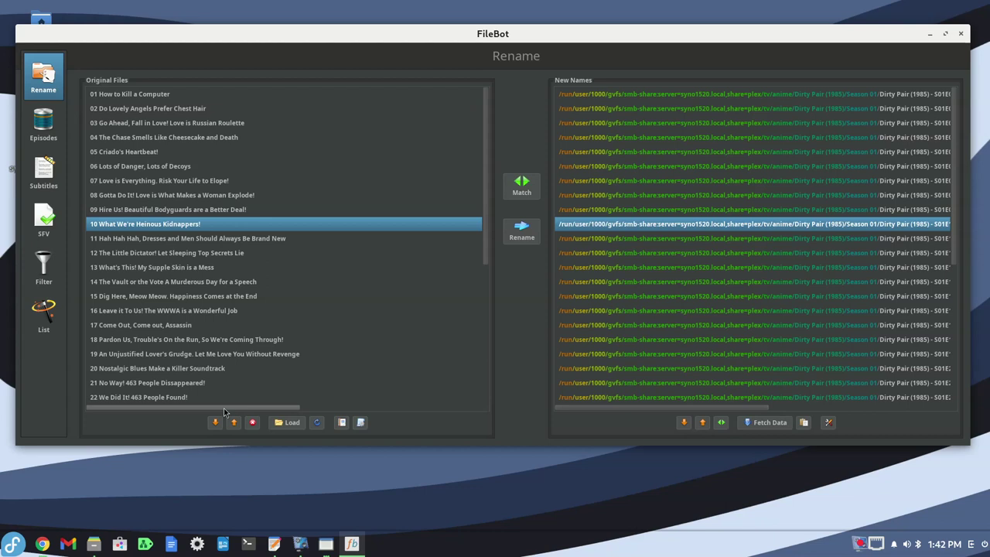
pyautogui.moveTo(224, 409)
pyautogui.mouseDown()
pyautogui.moveTo(542, 442)
pyautogui.moveTo(300, 406)
pyautogui.moveTo(238, 409)
pyautogui.mouseUp()
pyautogui.press('Down')
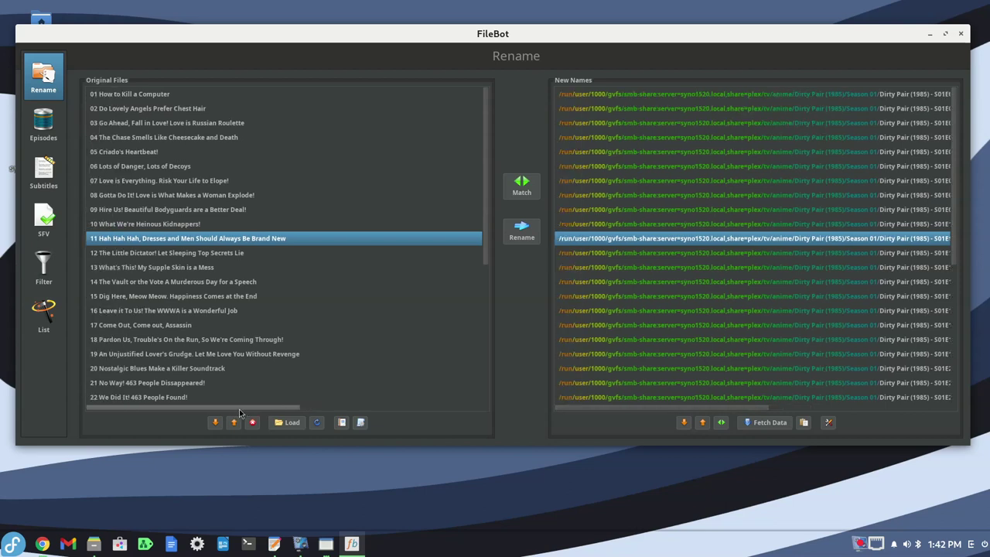
pyautogui.hscroll(5, 394, 424)
pyautogui.click(403, 402)
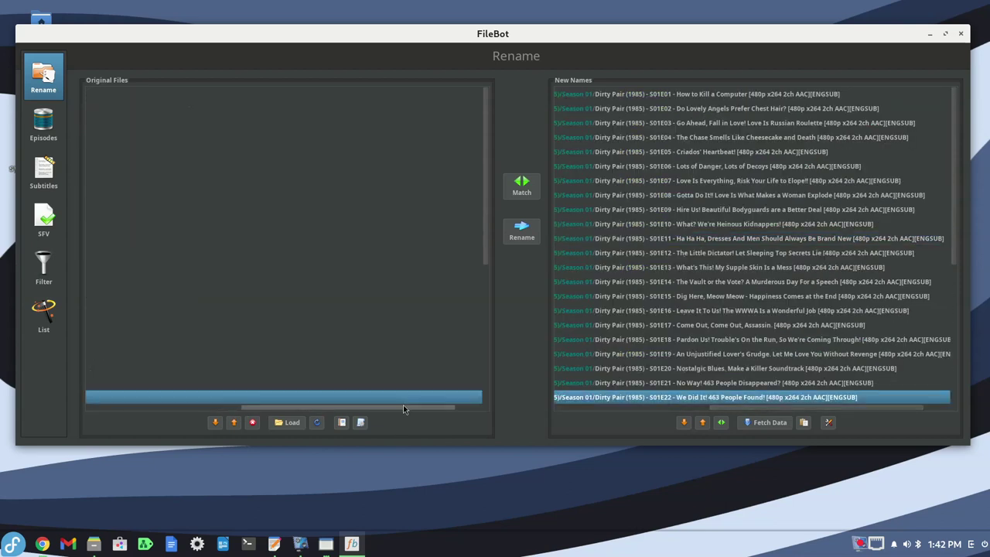
pyautogui.moveTo(404, 408); pyautogui.dragTo(512, 416)
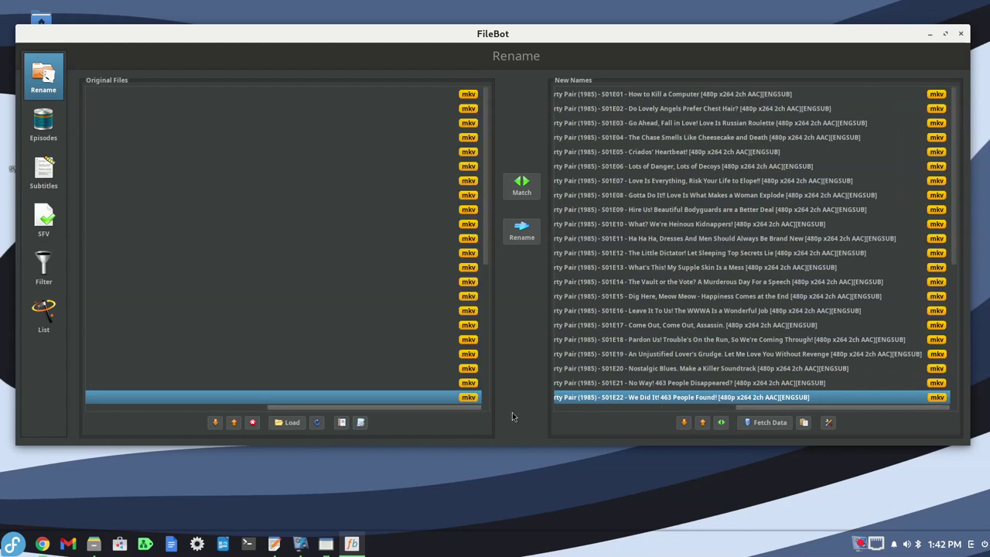
pyautogui.click(100, 369)
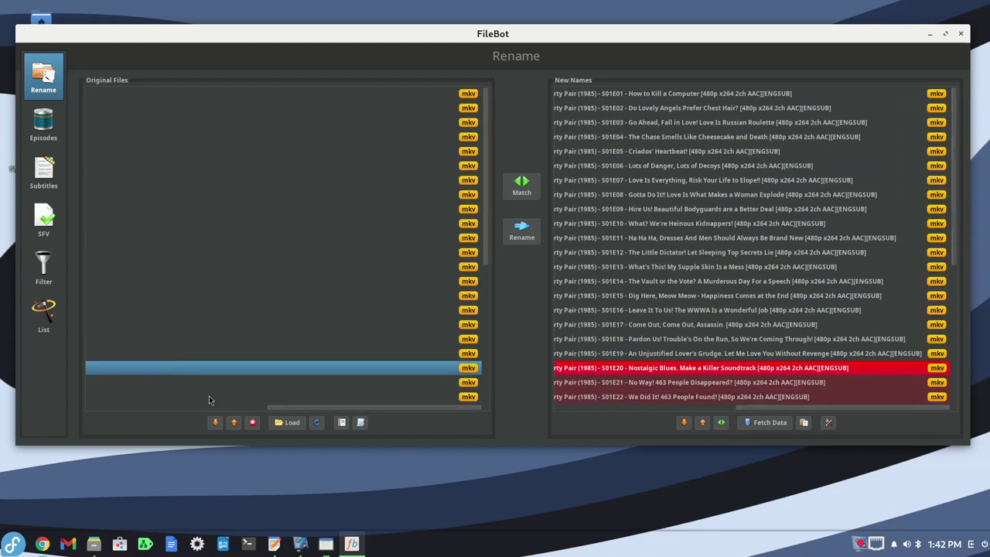
pyautogui.moveTo(273, 411); pyautogui.dragTo(267, 411)
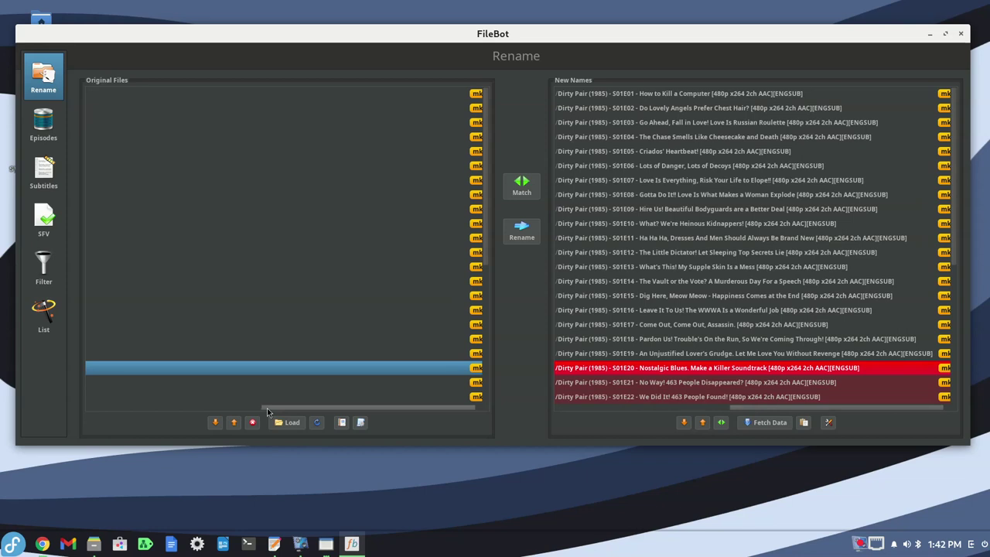
pyautogui.scroll(-4, 616, 314)
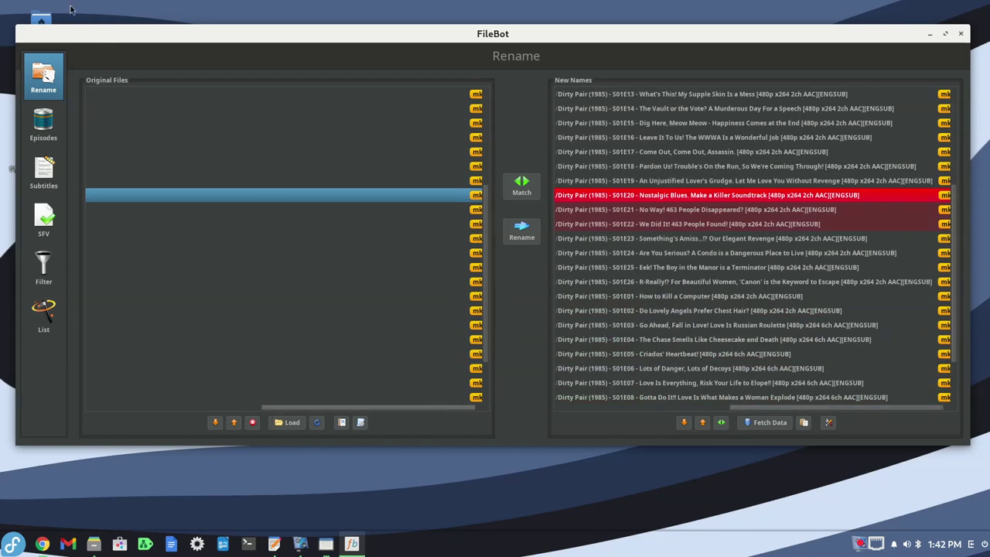
# Close FileBot and reopen the Dirty Pair folder with it from the anime folder in the file manager
pyautogui.click(959, 34)
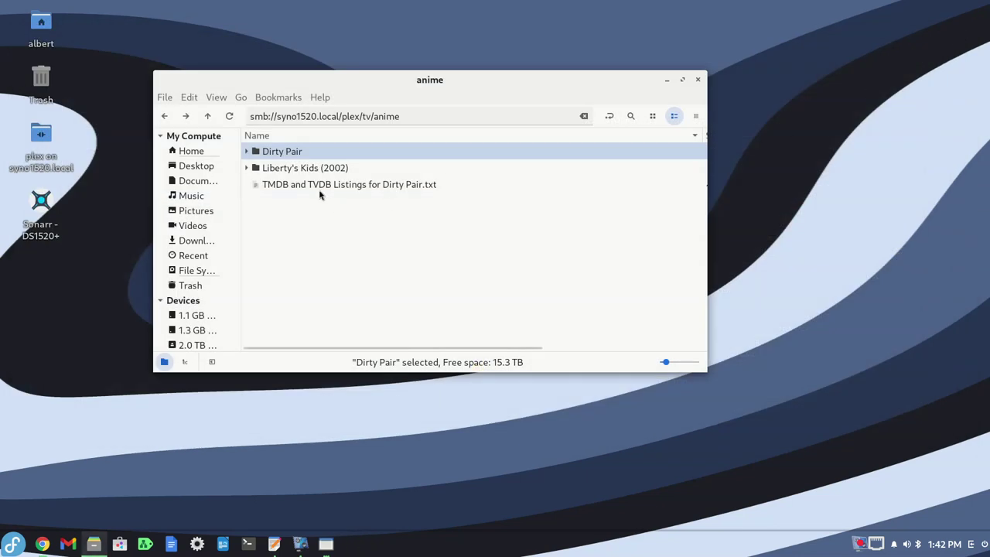
pyautogui.rightClick(287, 152)
pyautogui.moveTo(316, 211)
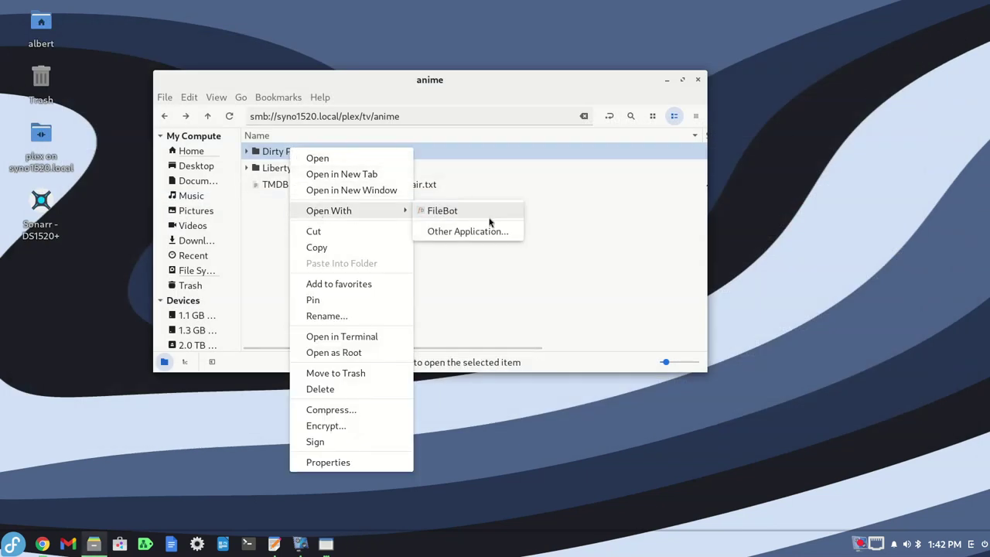
pyautogui.click(481, 210)
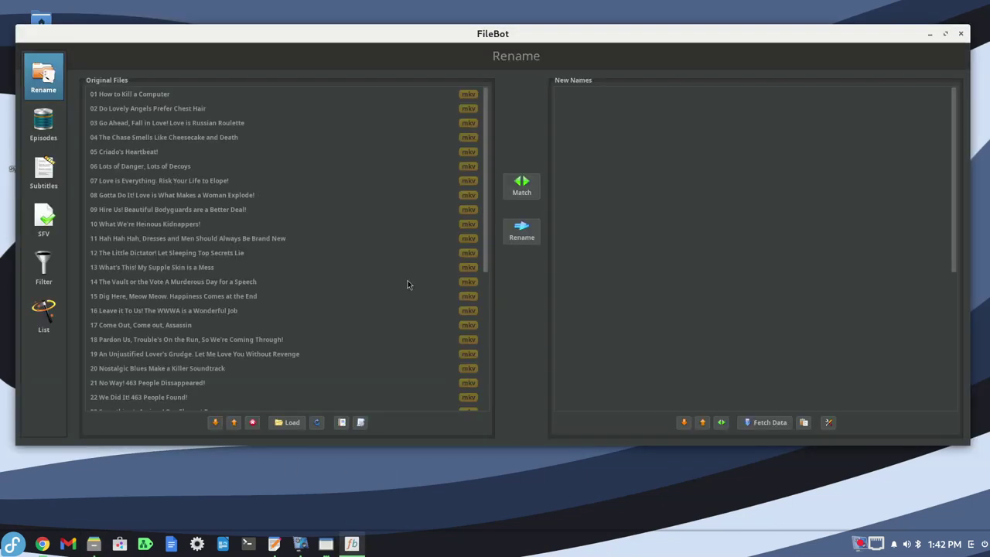
# Apply the preset TV Series - TVDB Structure By Airdate to the reloaded files, choosing Dirty Pair as the matching series
pyautogui.click(360, 423)
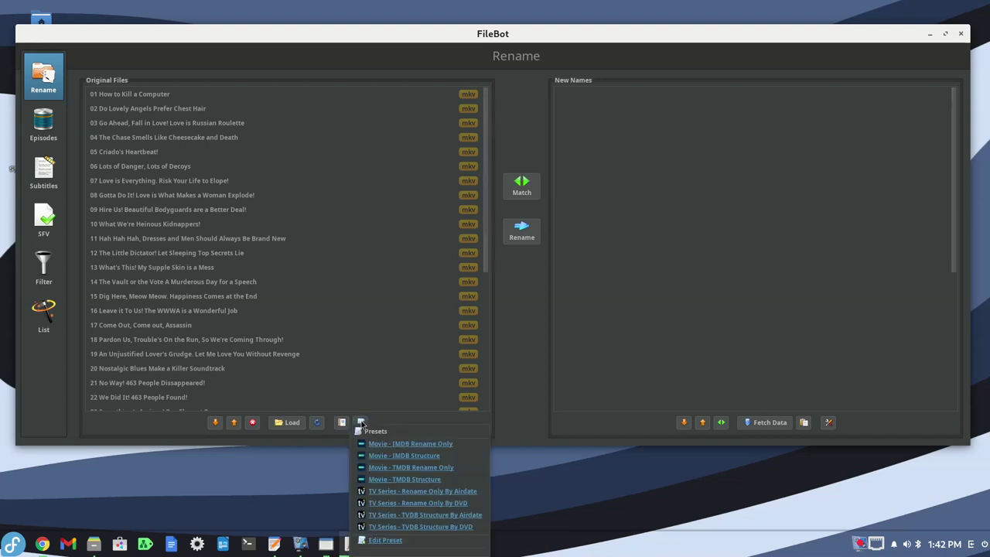
pyautogui.click(432, 516)
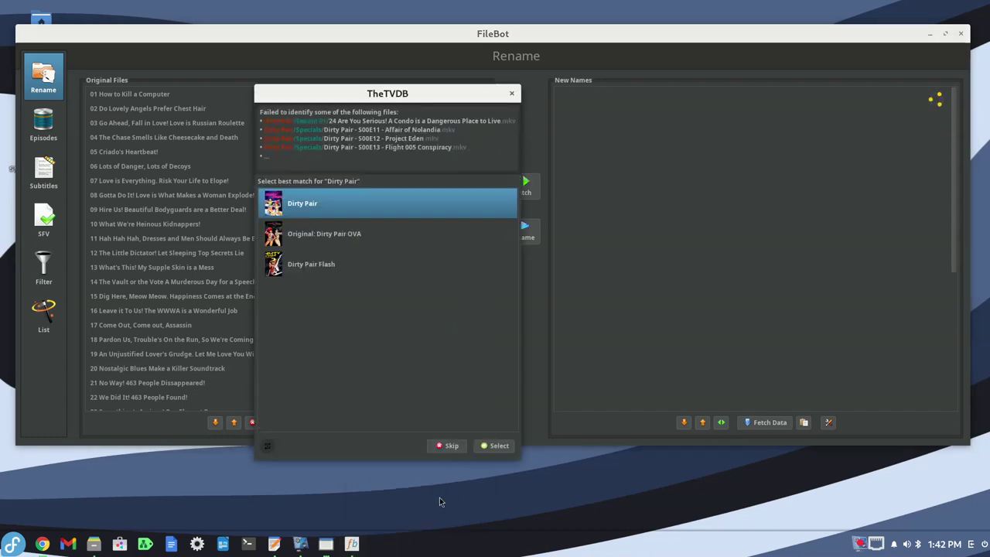
pyautogui.click(497, 447)
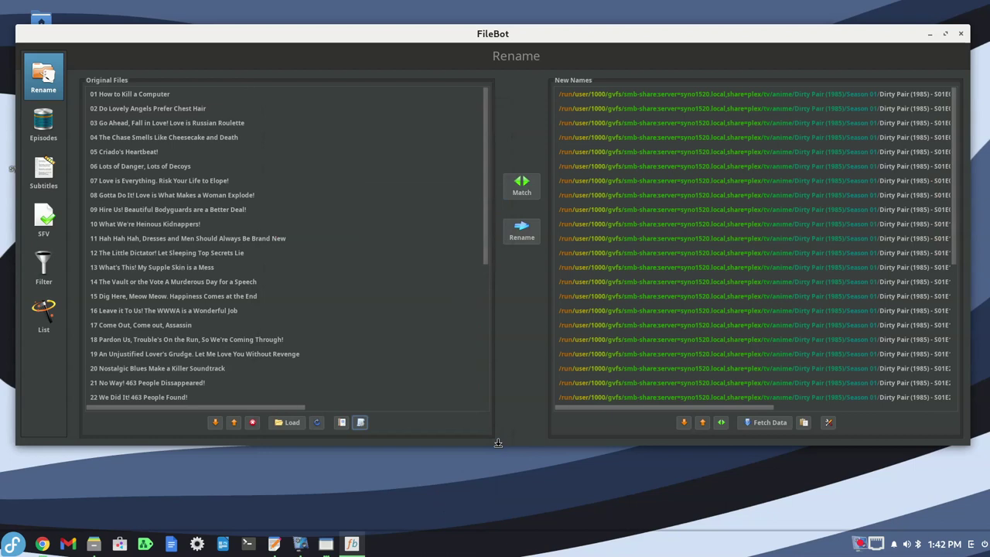
# Compare the original names of episodes 10 to 17 with their proposed Season 01 names from TheTVDB
pyautogui.click(171, 224)
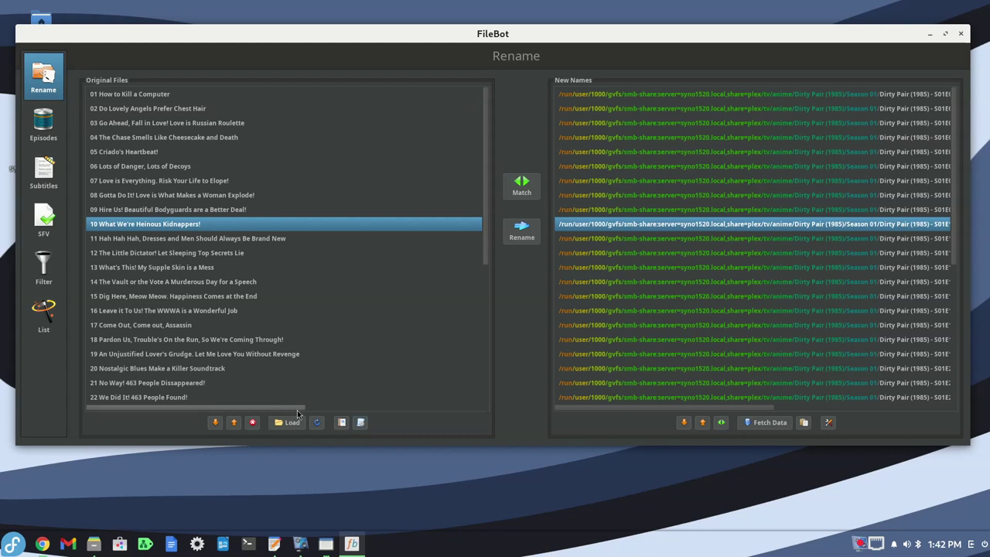
pyautogui.moveTo(298, 412); pyautogui.dragTo(247, 390)
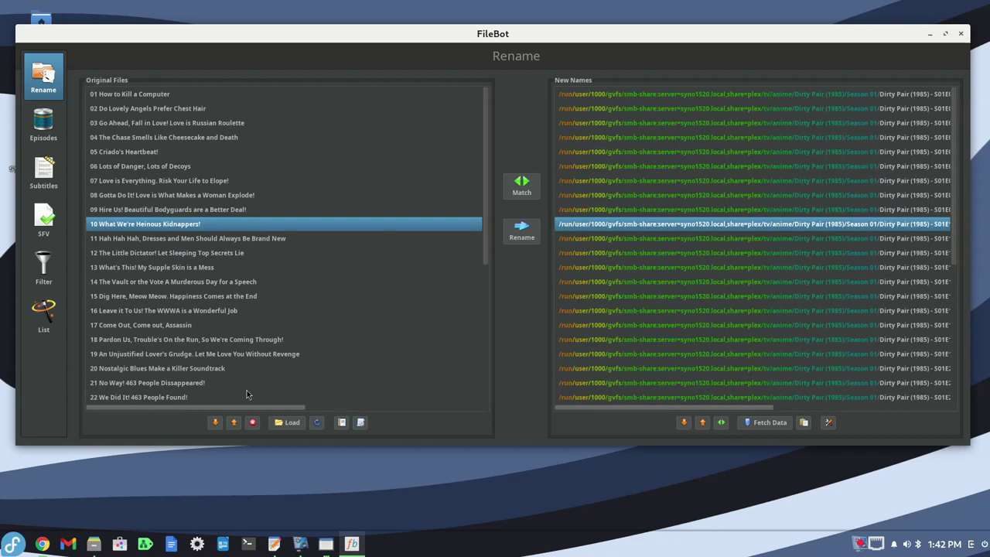
pyautogui.click(228, 253)
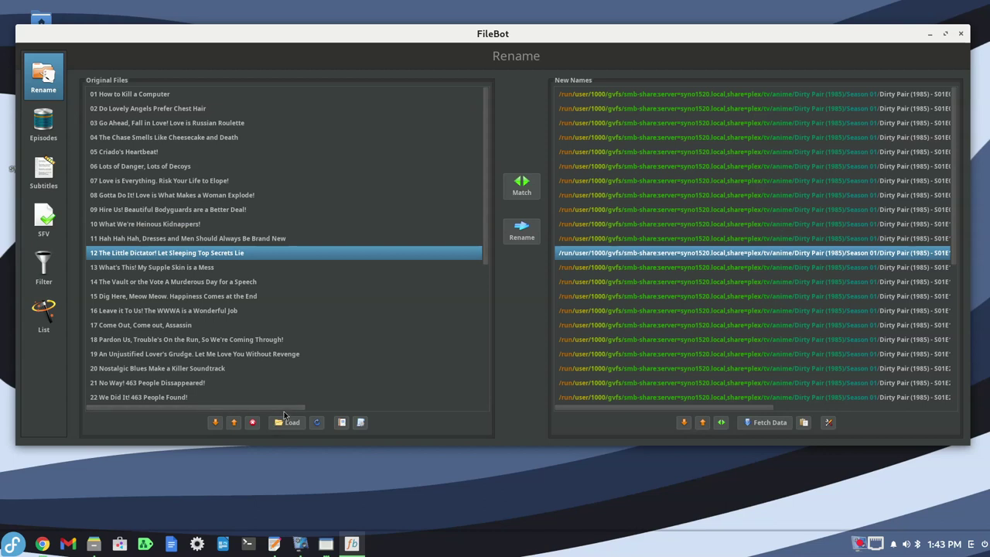
pyautogui.moveTo(285, 411); pyautogui.dragTo(461, 410)
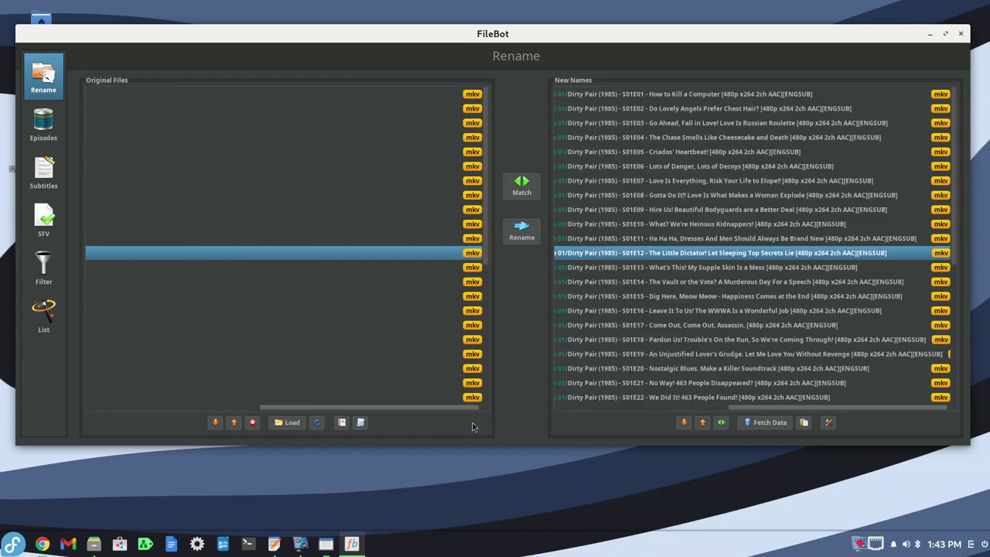
pyautogui.click(665, 267)
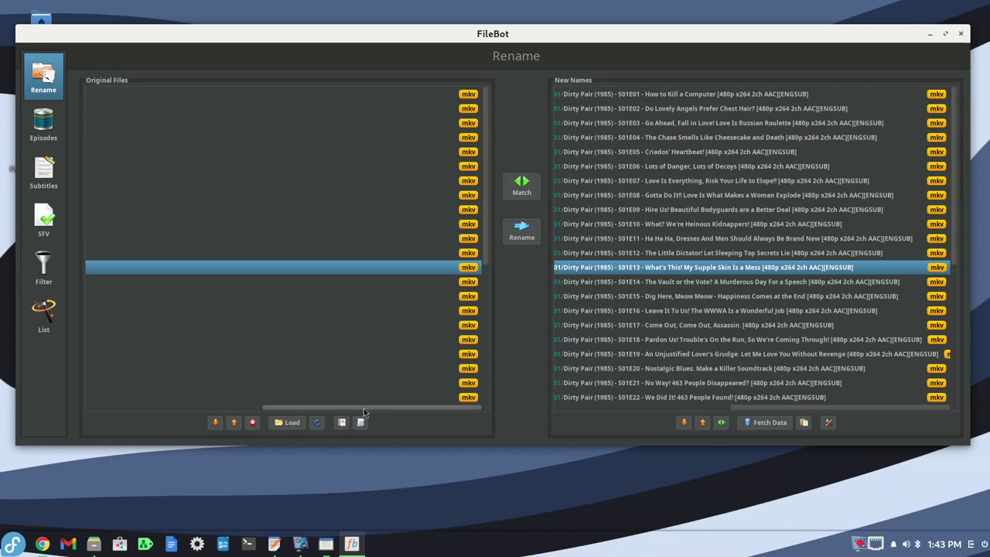
pyautogui.moveTo(364, 412); pyautogui.dragTo(124, 398)
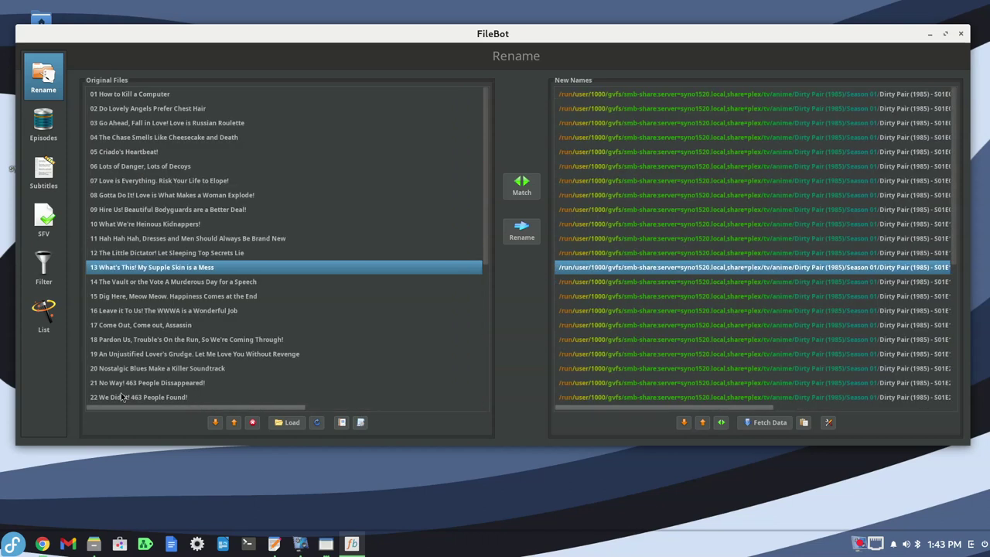
pyautogui.click(189, 283)
pyautogui.moveTo(211, 410)
pyautogui.mouseDown()
pyautogui.moveTo(263, 422)
pyautogui.moveTo(204, 419)
pyautogui.mouseUp()
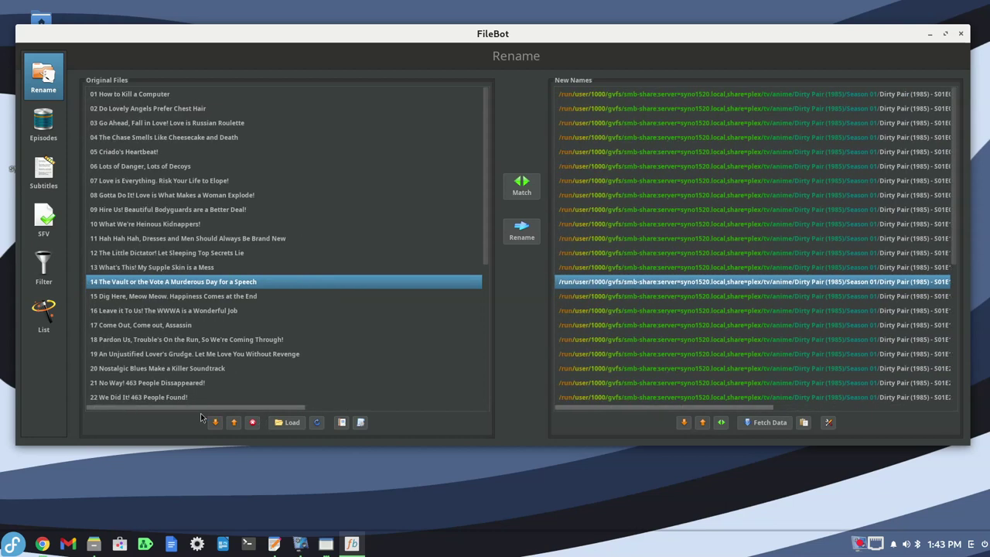
pyautogui.click(178, 314)
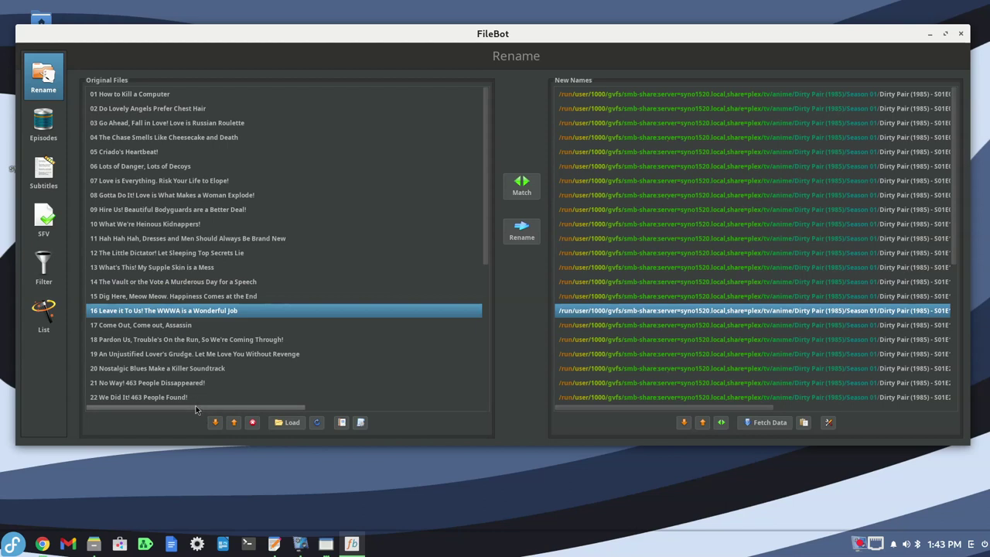
pyautogui.moveTo(196, 410); pyautogui.dragTo(372, 421)
pyautogui.press('Down')
pyautogui.moveTo(318, 409); pyautogui.dragTo(139, 408)
# Compare the original names of episodes 18 to 21 with their proposed Season 01 names from TheTVDB
pyautogui.click(222, 340)
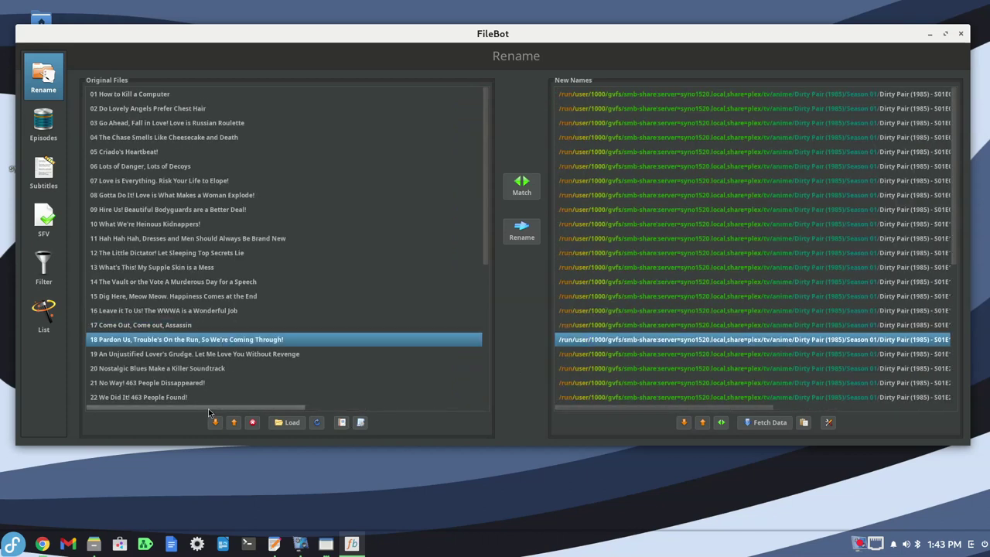
pyautogui.moveTo(208, 410); pyautogui.dragTo(473, 424)
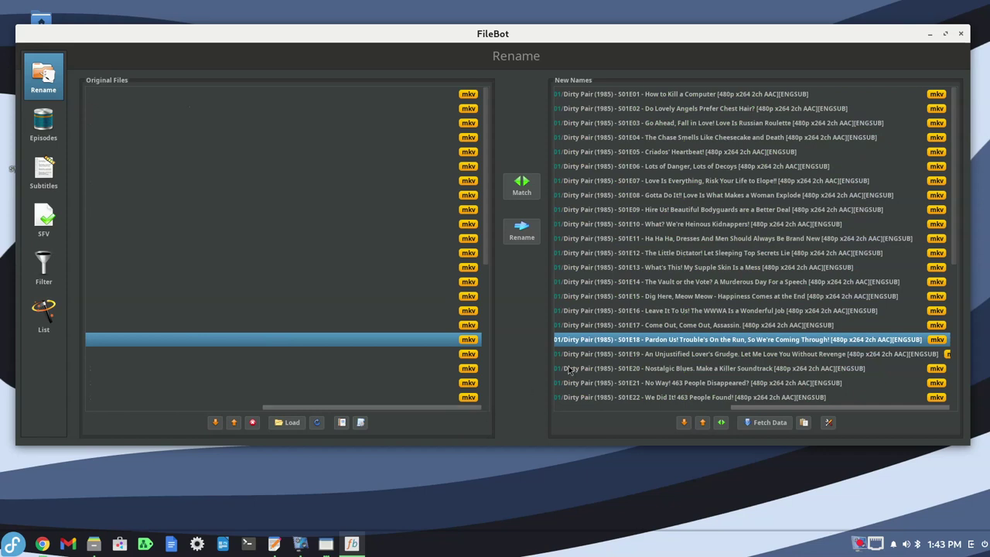
pyautogui.click(674, 354)
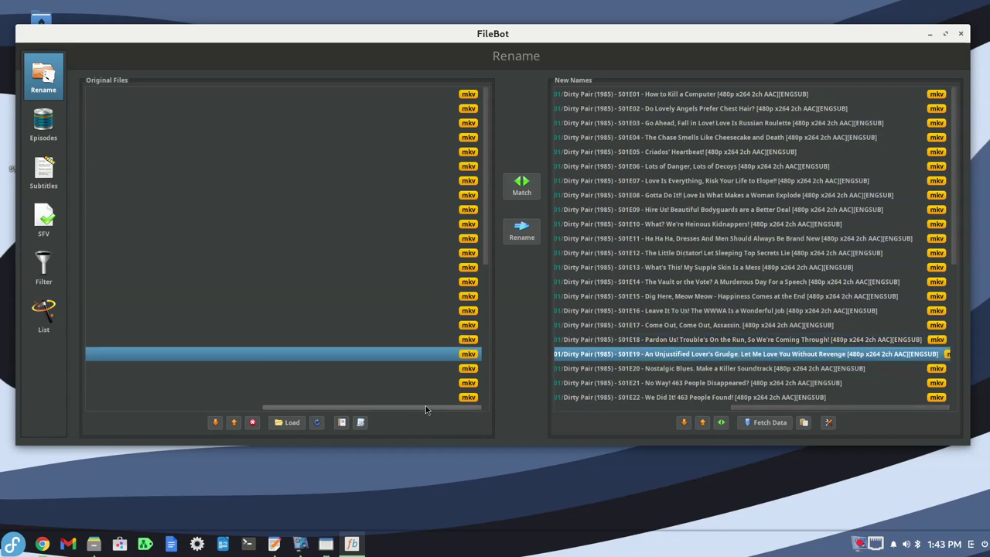
pyautogui.moveTo(425, 406); pyautogui.dragTo(191, 393)
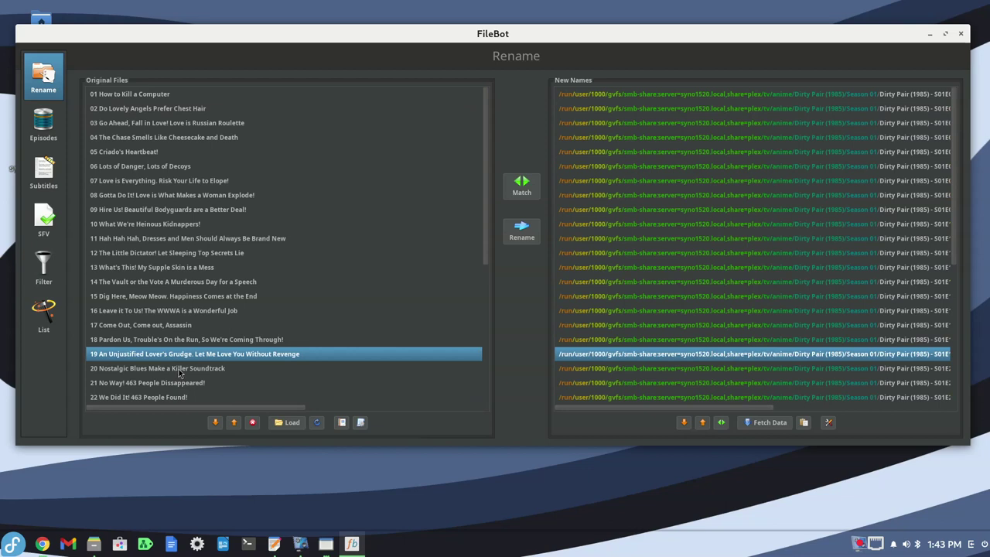
pyautogui.click(178, 371)
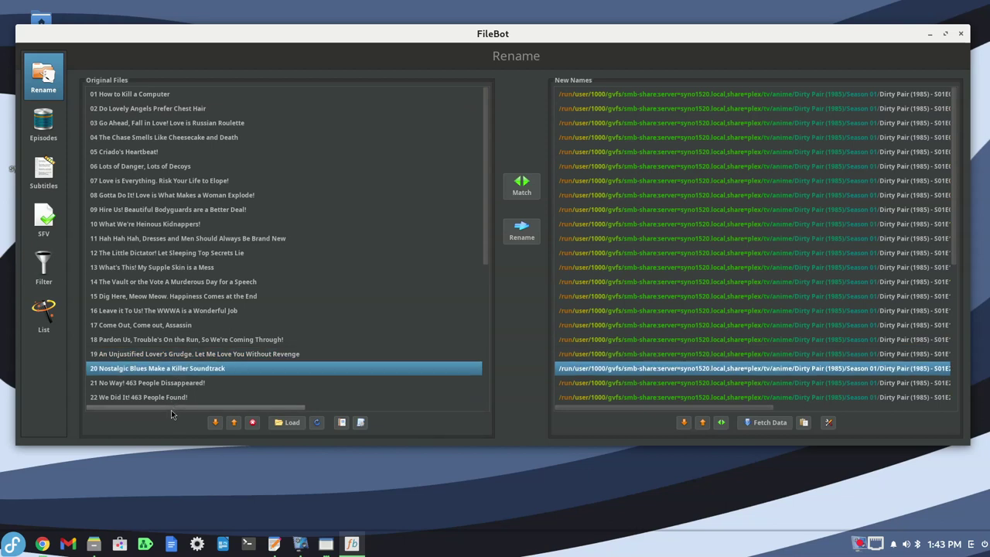
pyautogui.moveTo(233, 411); pyautogui.dragTo(433, 423)
pyautogui.click(627, 383)
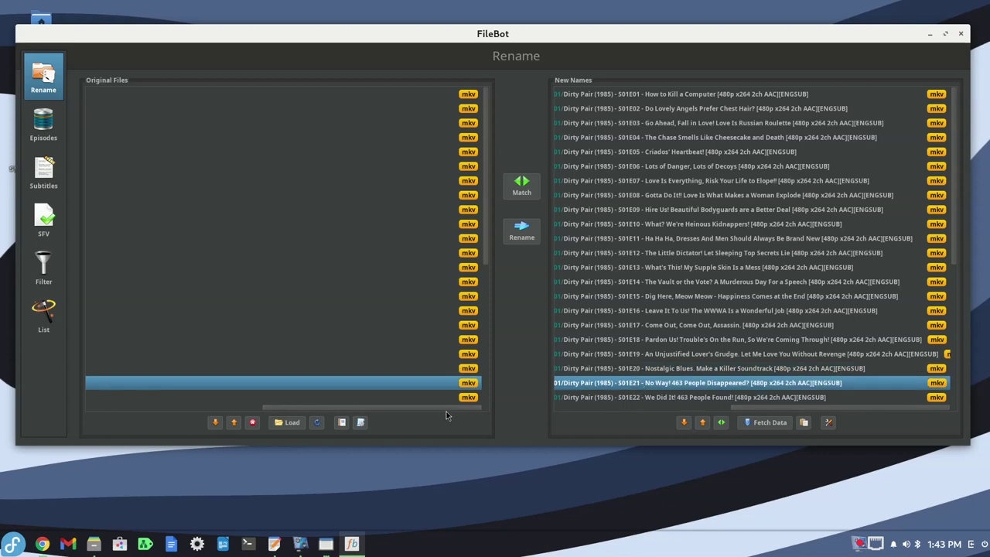
pyautogui.moveTo(440, 410); pyautogui.dragTo(263, 409)
# Compare the original names of episodes 22 to 25 with their proposed Season 01 names from TheTVDB
pyautogui.scroll(-3, 196, 363)
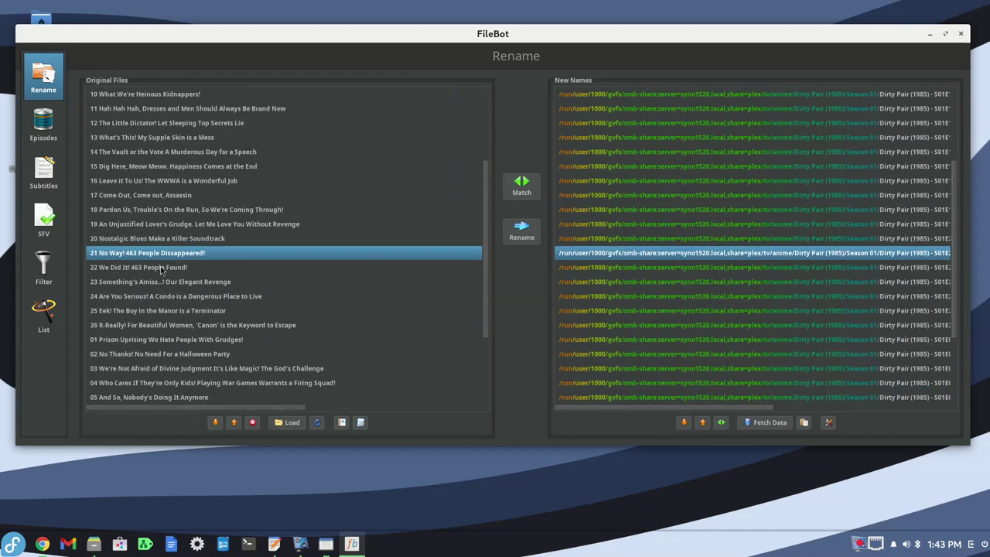
pyautogui.press('Down')
pyautogui.moveTo(163, 407); pyautogui.dragTo(479, 415)
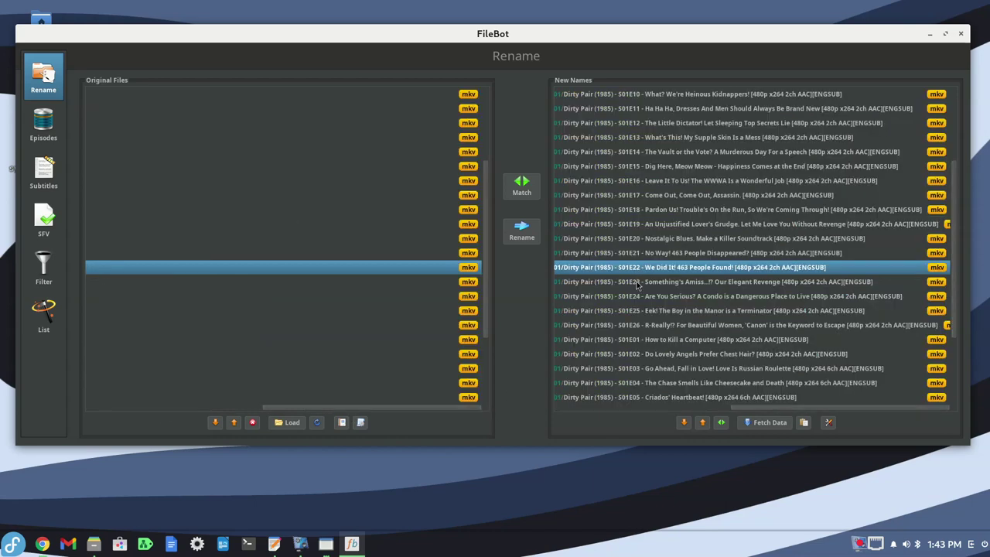
pyautogui.press('Down')
pyautogui.moveTo(364, 408); pyautogui.dragTo(169, 392)
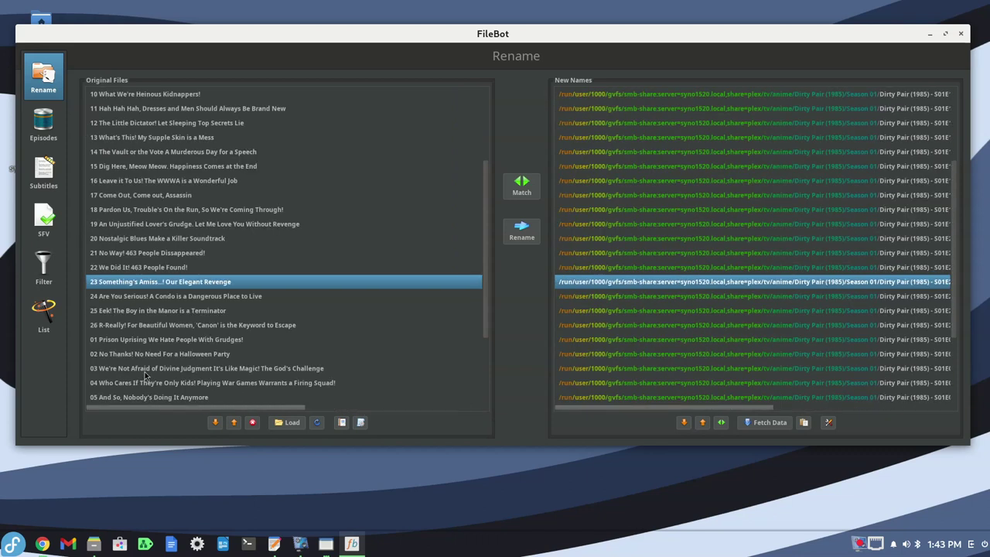
pyautogui.press('Down')
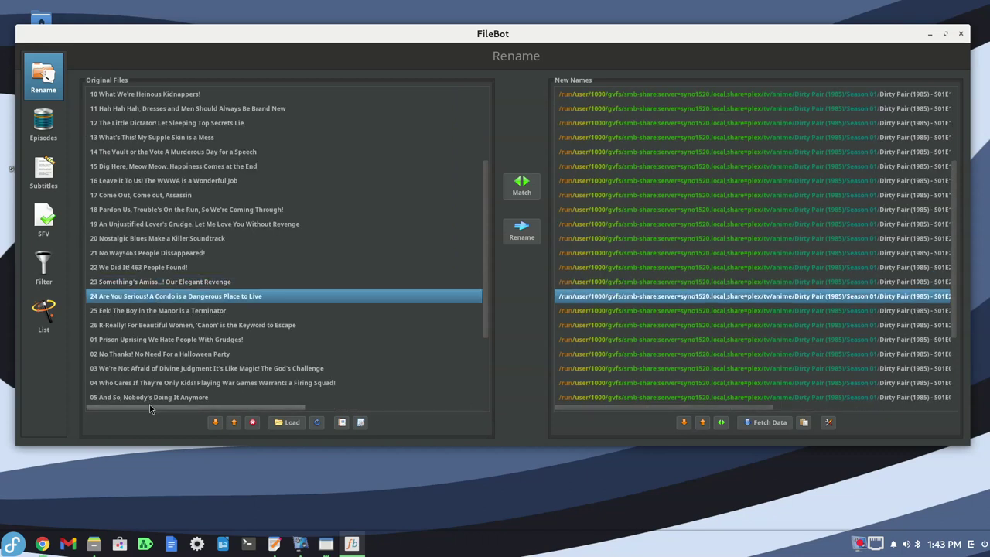
pyautogui.moveTo(149, 408); pyautogui.dragTo(344, 416)
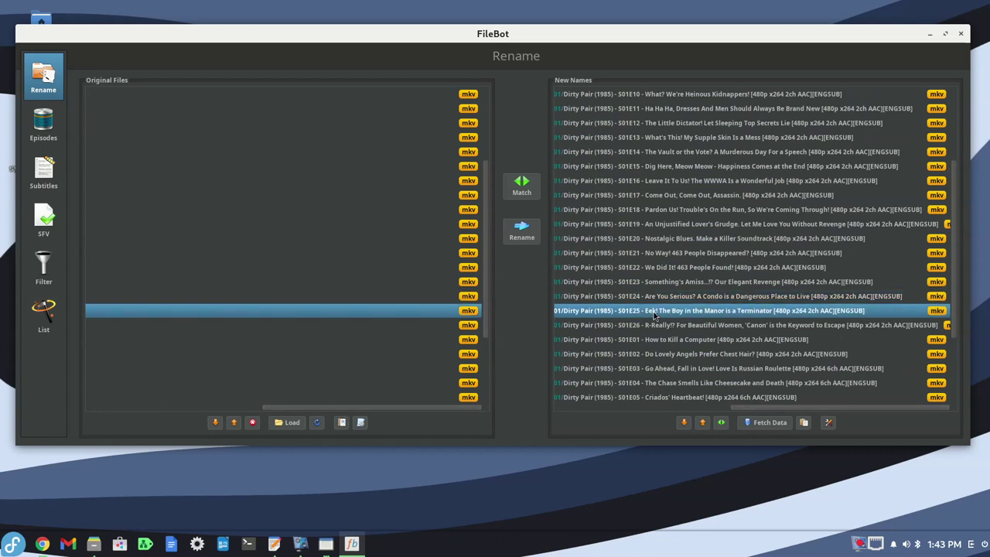
pyautogui.press('Down')
pyautogui.moveTo(412, 407); pyautogui.dragTo(216, 399)
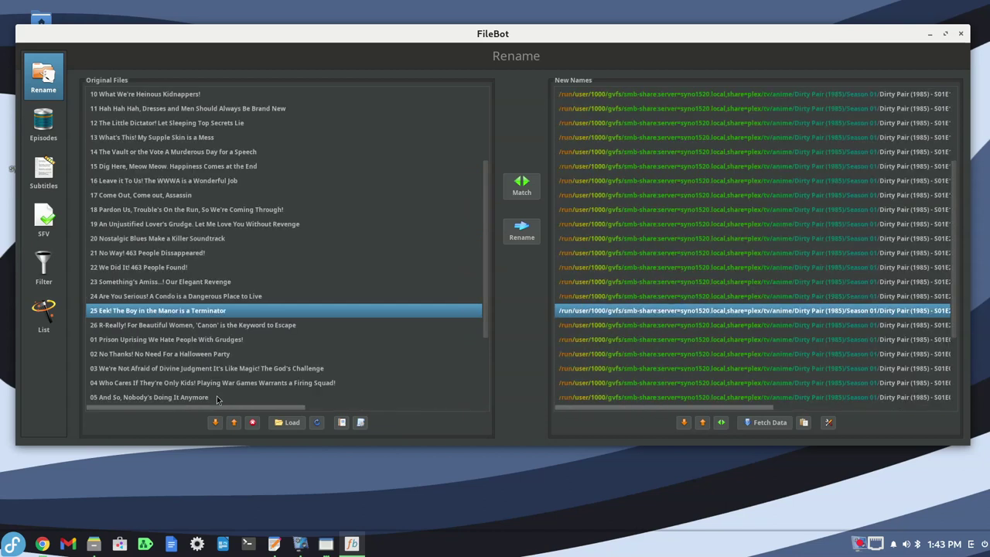
# Compare the original names of episode 26 and special 01 Prison Uprising with their proposed Season 01 names
pyautogui.click(221, 326)
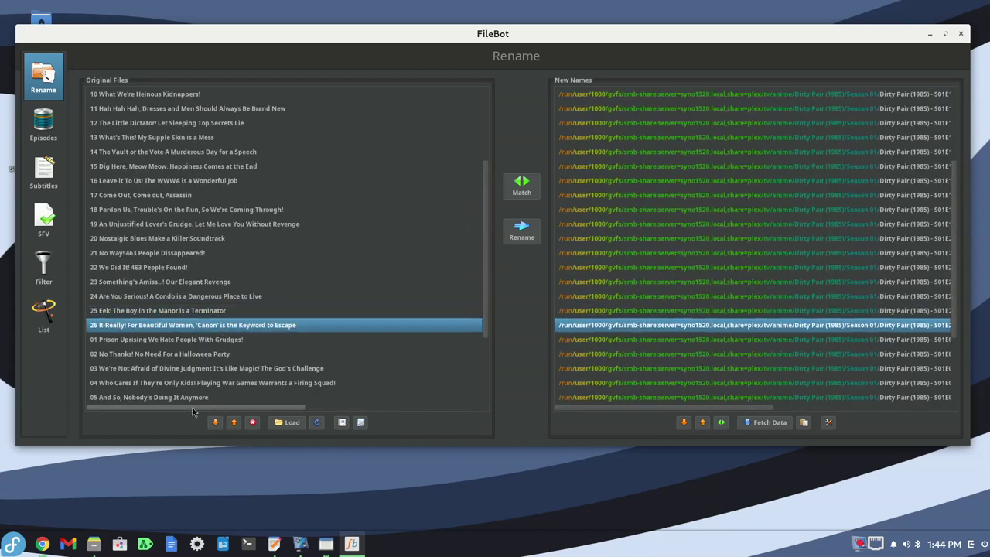
pyautogui.moveTo(193, 407); pyautogui.dragTo(359, 407)
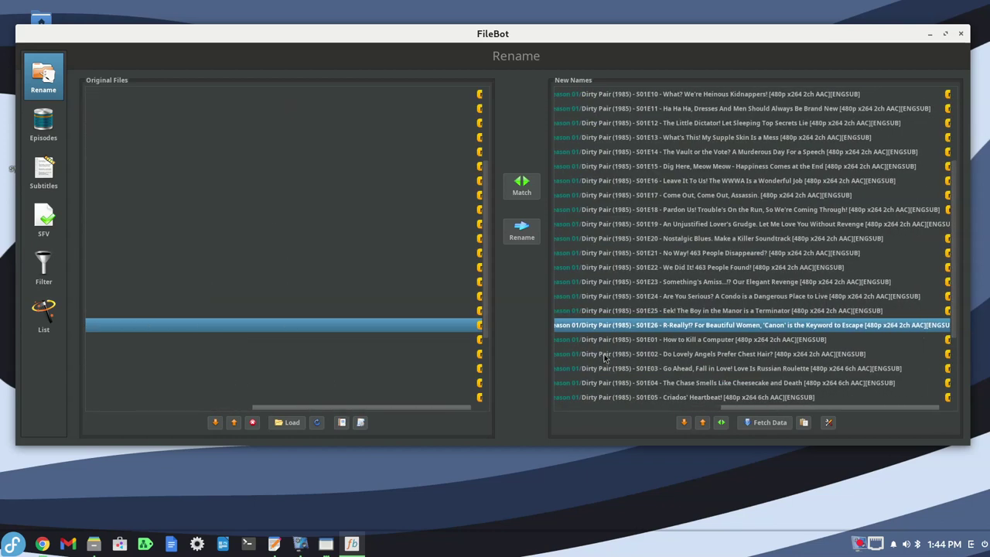
pyautogui.click(623, 340)
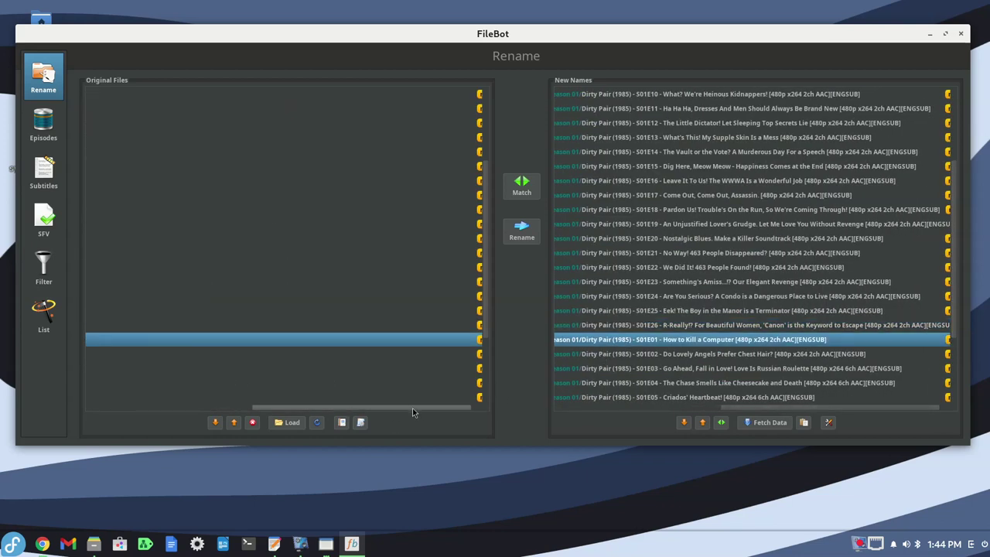
pyautogui.click(190, 407)
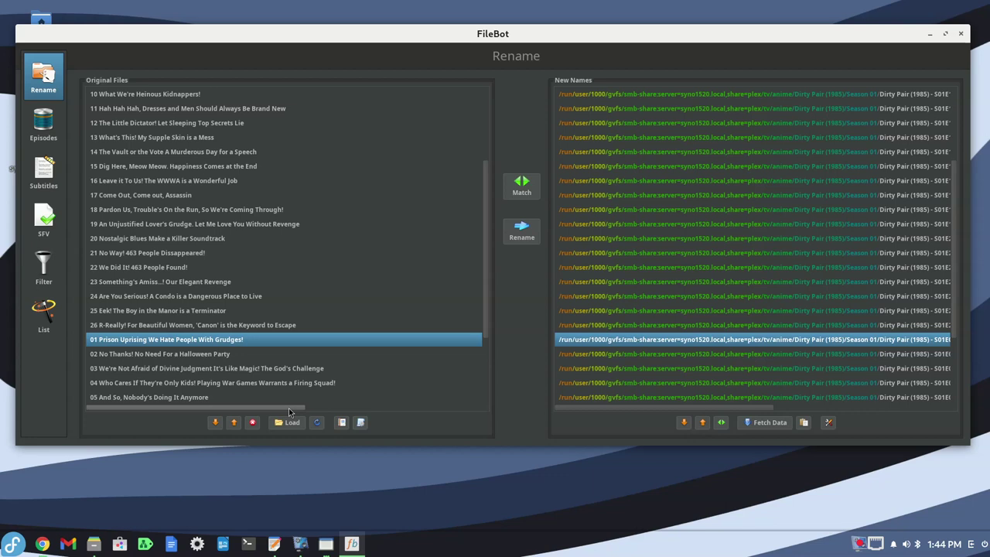
pyautogui.moveTo(289, 408); pyautogui.dragTo(269, 416)
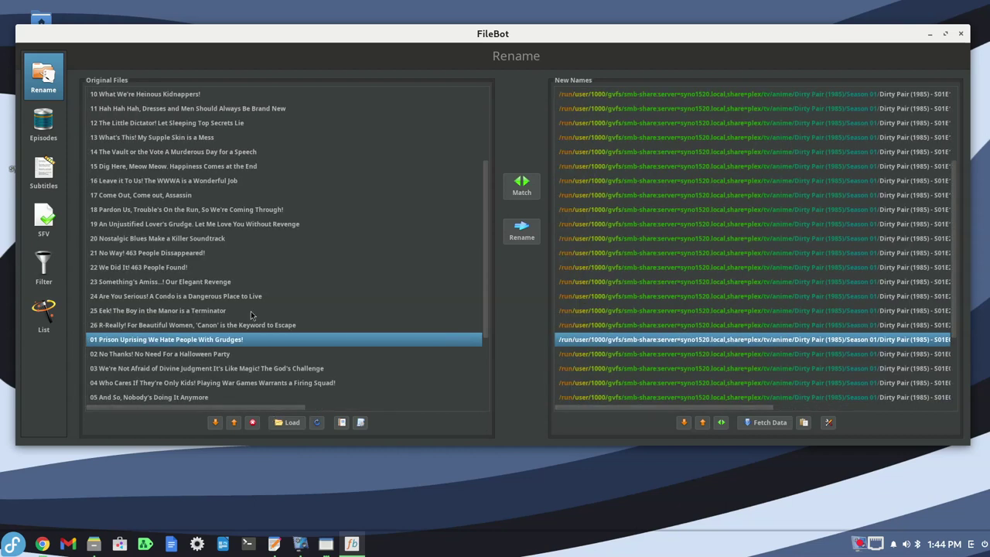
# Switch to the file manager and look through the episode files in Dirty Pair's Season 01 folder
pyautogui.moveTo(601, 34); pyautogui.dragTo(603, 107)
pyautogui.click(589, 84)
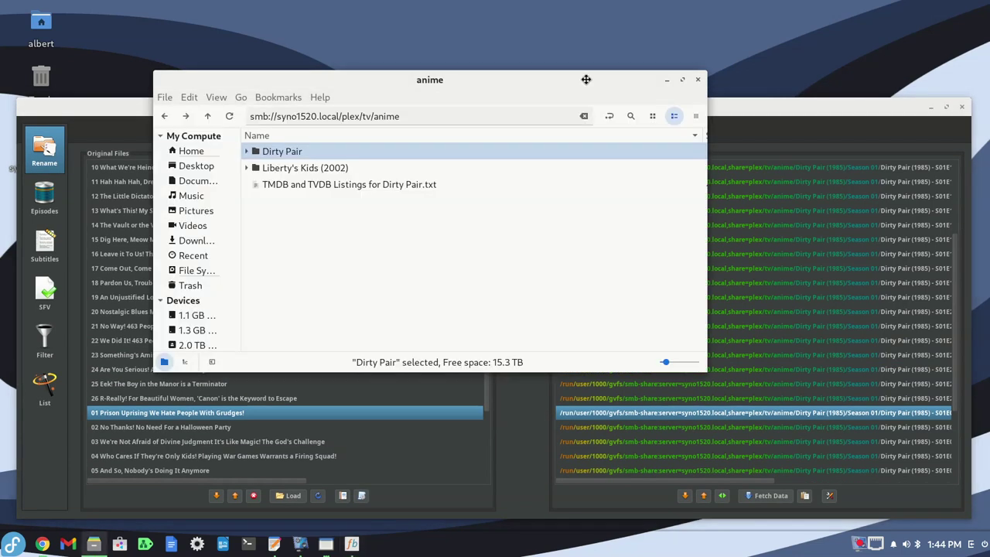
pyautogui.moveTo(383, 78); pyautogui.dragTo(437, 54)
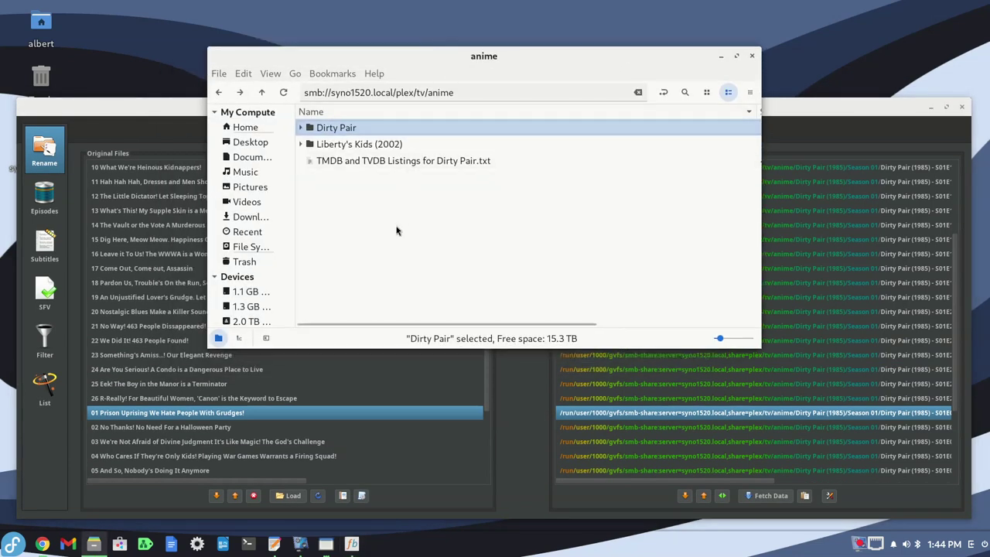
pyautogui.doubleClick(349, 131)
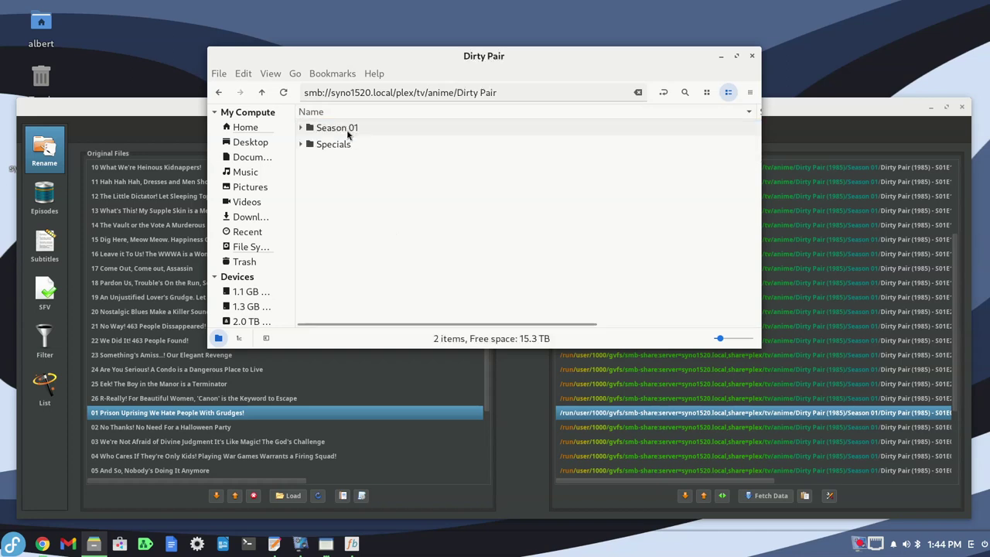
pyautogui.doubleClick(348, 132)
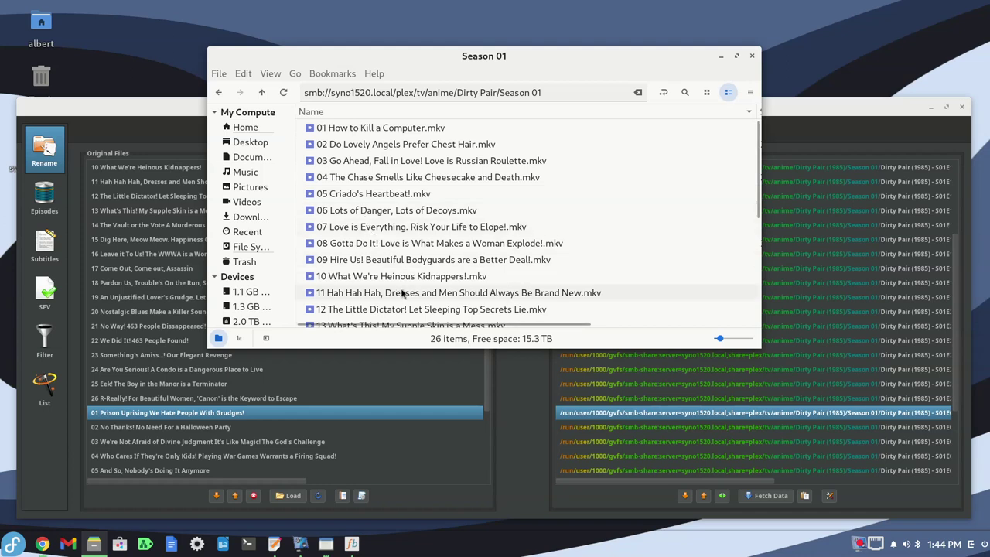
pyautogui.scroll(-3, 404, 305)
pyautogui.scroll(3, 405, 305)
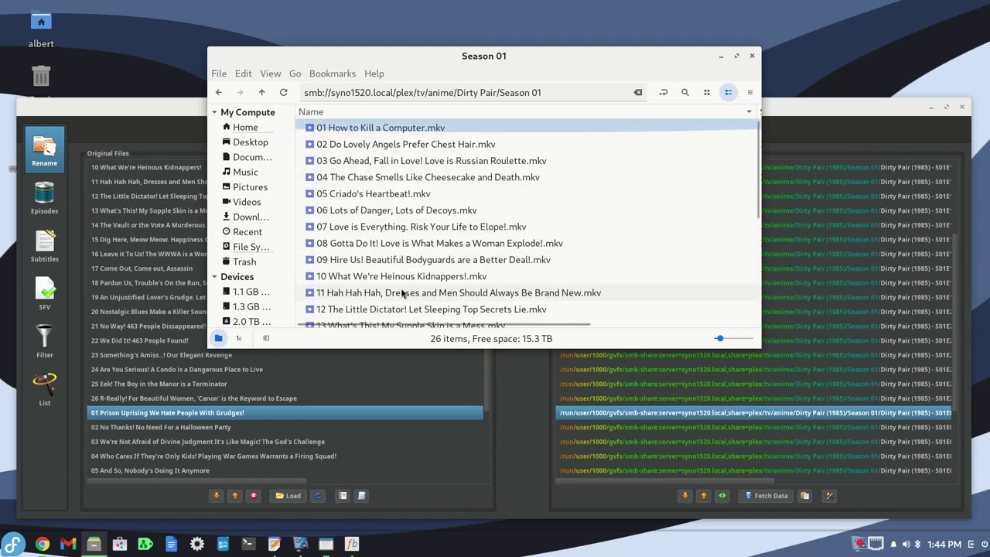
# Return to FileBot and review the full list of original Dirty Pair files against the proposed new names
pyautogui.click(147, 111)
pyautogui.scroll(3, 358, 346)
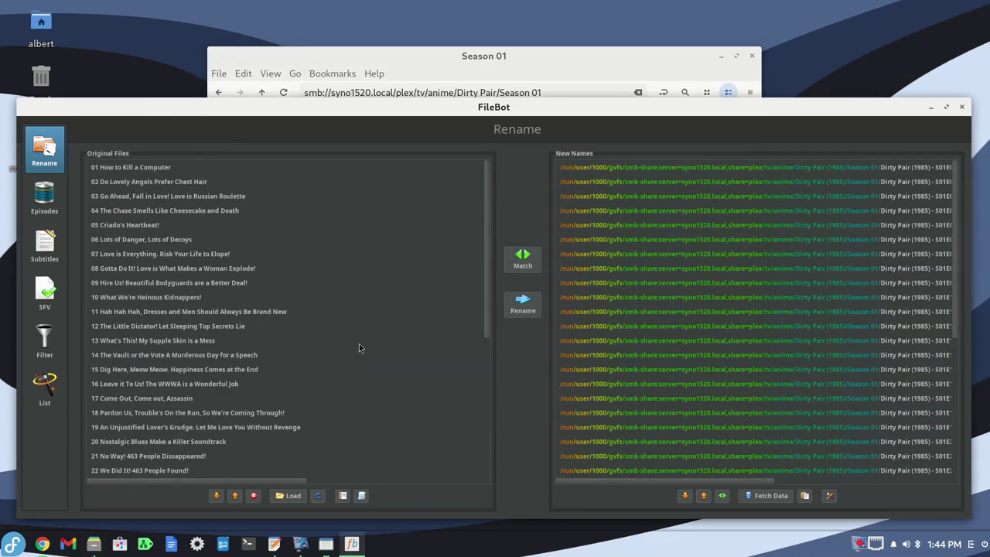
pyautogui.scroll(-6, 359, 347)
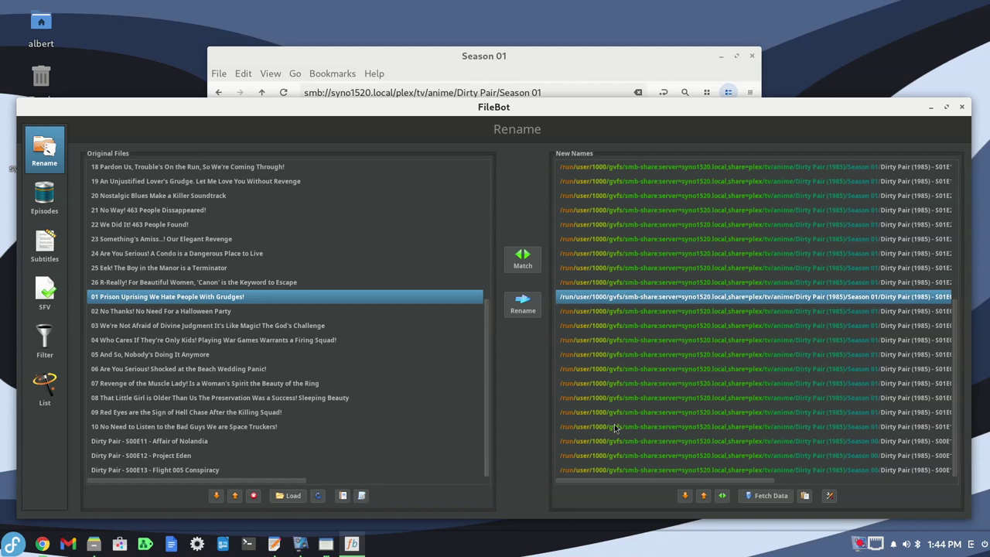
pyautogui.scroll(5, 612, 420)
pyautogui.scroll(-5, 612, 420)
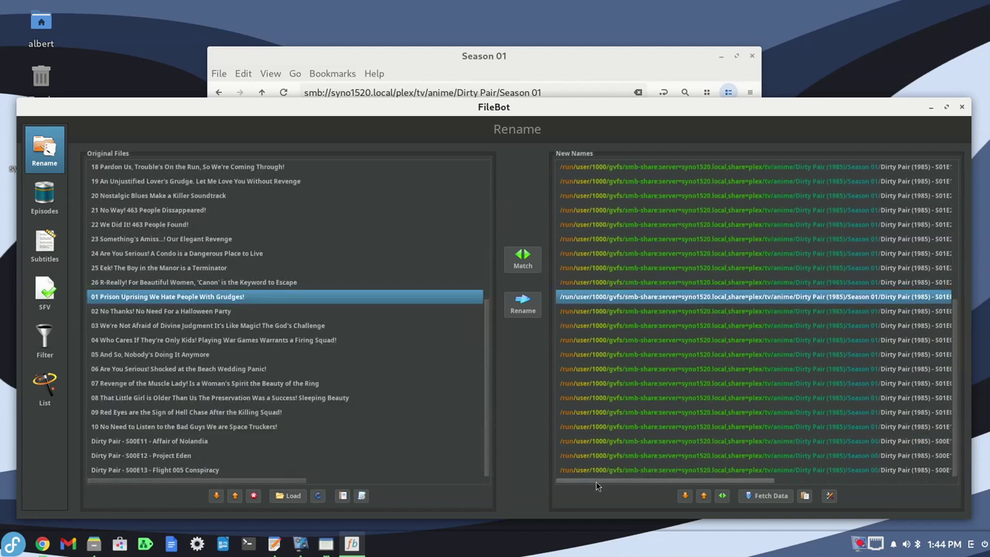
pyautogui.moveTo(598, 482); pyautogui.dragTo(518, 484)
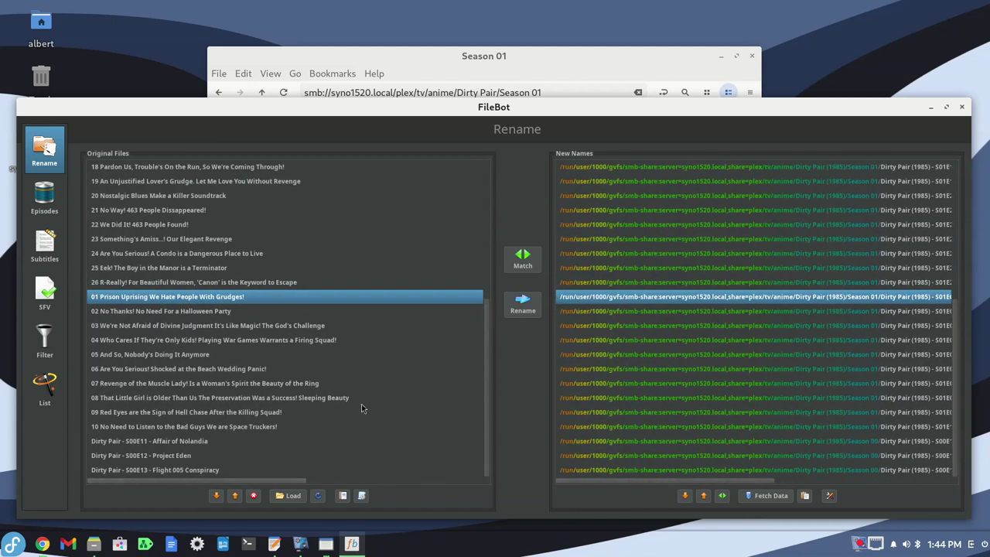
# Compare special 10 No Need to Listen to the Bad Guys with its proposed new name
pyautogui.click(229, 424)
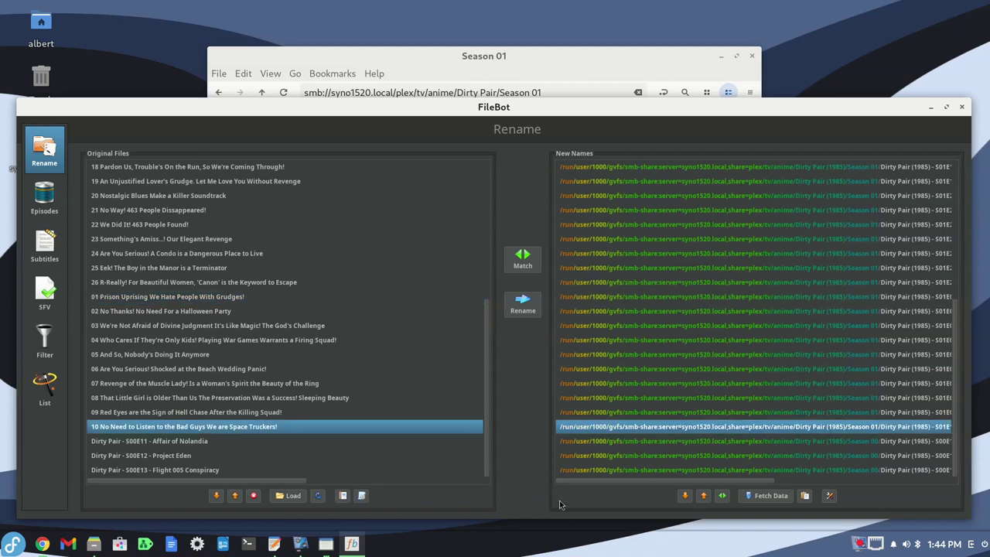
pyautogui.moveTo(572, 483); pyautogui.dragTo(718, 488)
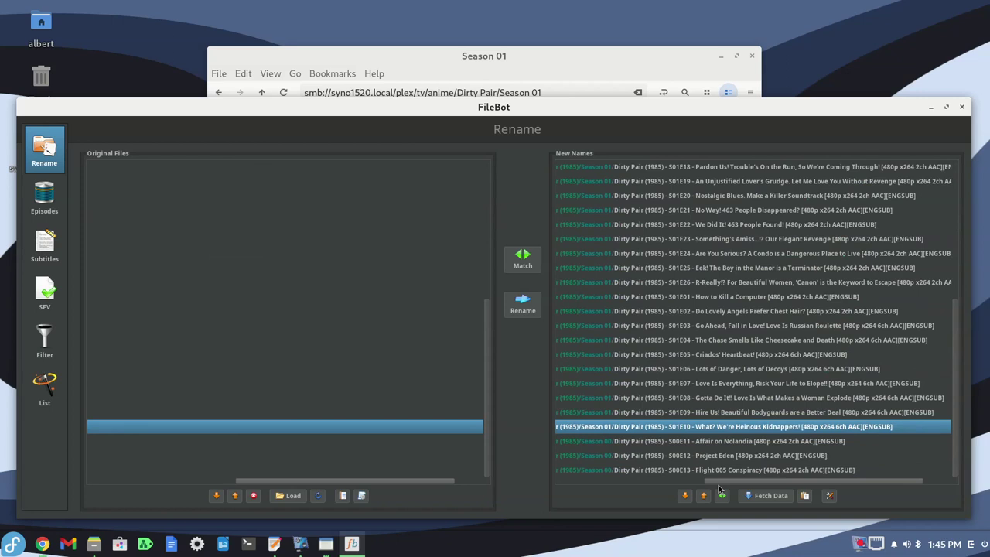
pyautogui.moveTo(717, 489); pyautogui.dragTo(709, 488)
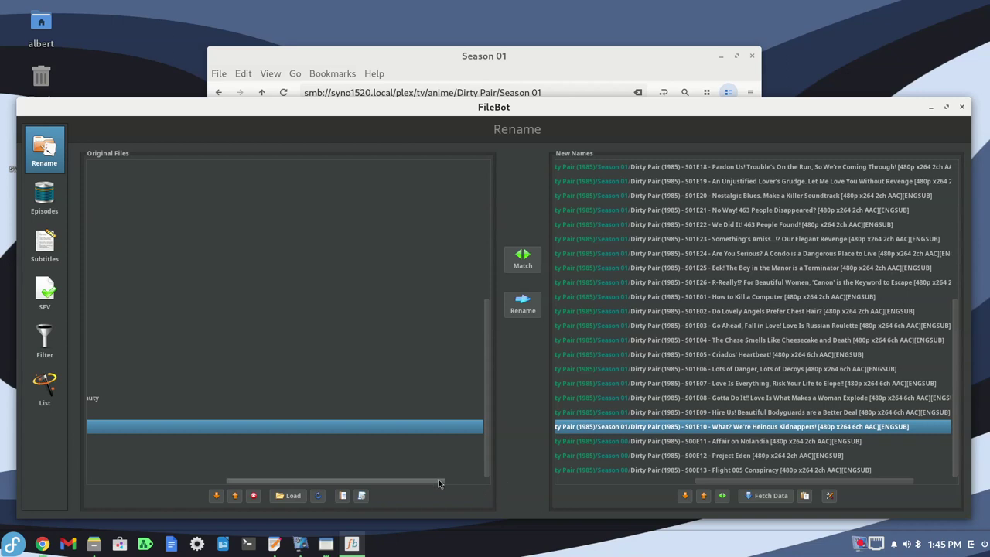
pyautogui.moveTo(441, 481); pyautogui.dragTo(328, 481)
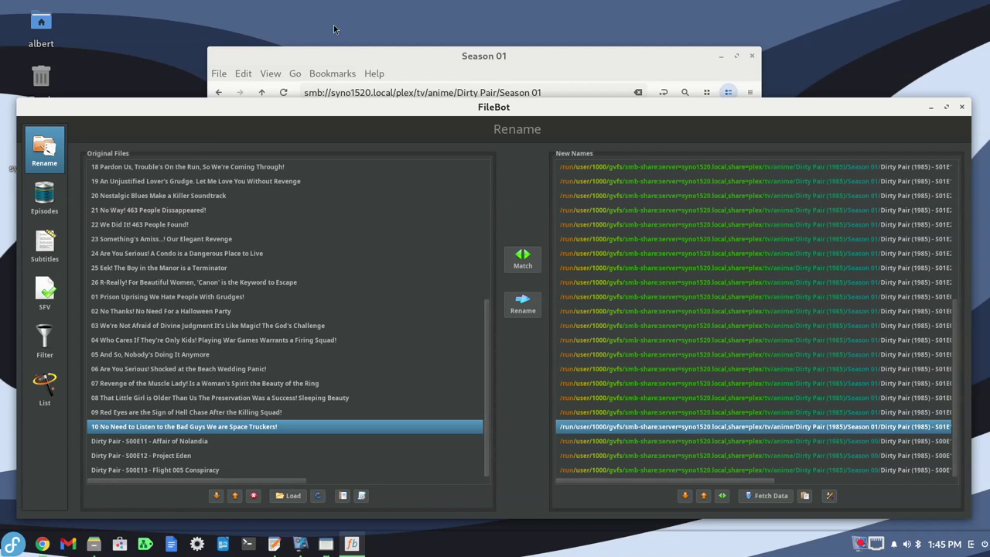
# In the file manager, review the Season 01 files, then open Dirty Pair's Specials folder and select the file for special 10
pyautogui.click(348, 49)
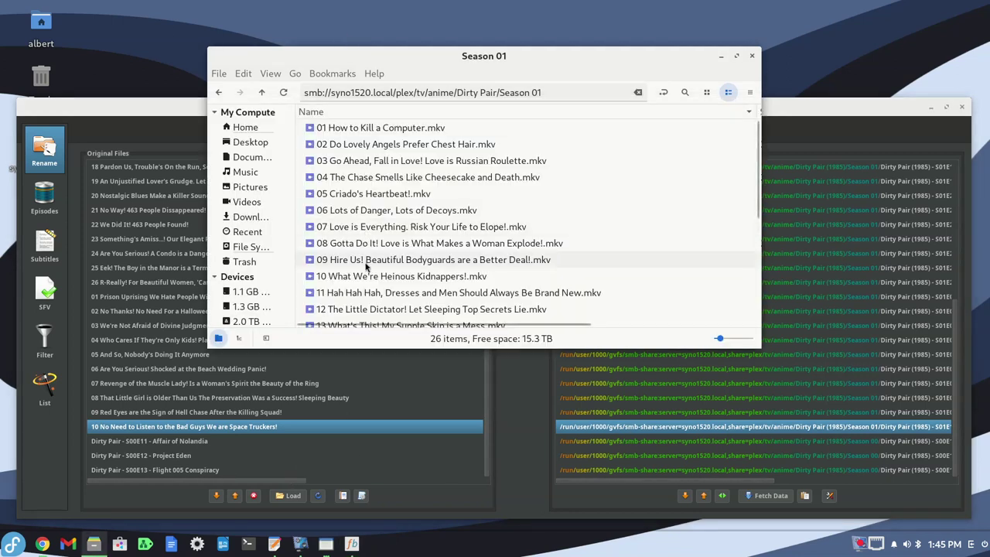
pyautogui.scroll(-6, 366, 267)
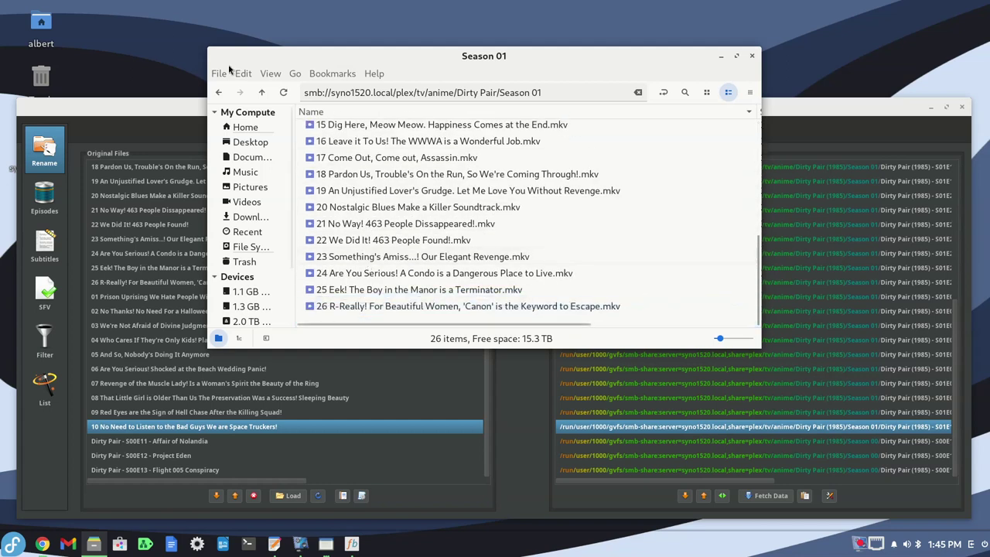
pyautogui.click(220, 93)
pyautogui.doubleClick(332, 145)
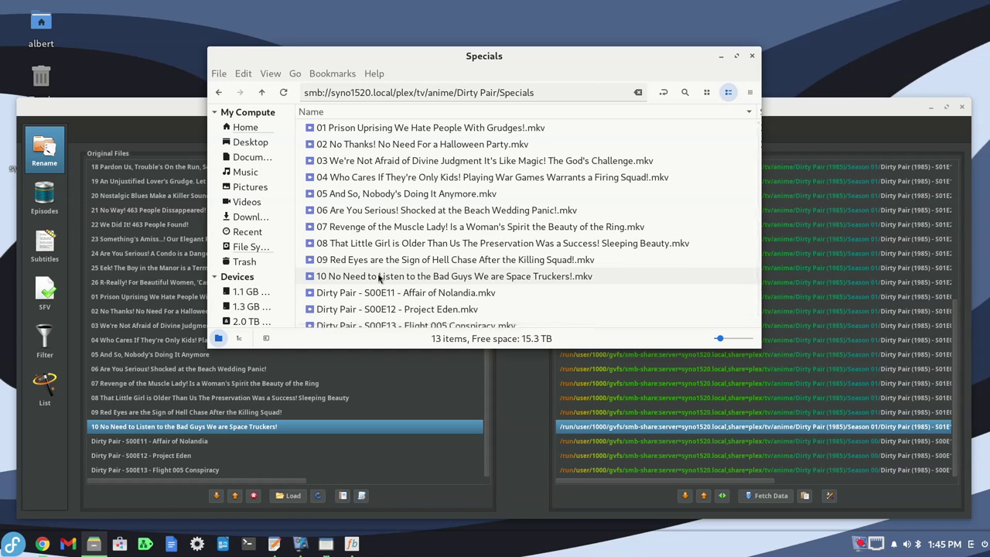
pyautogui.click(379, 278)
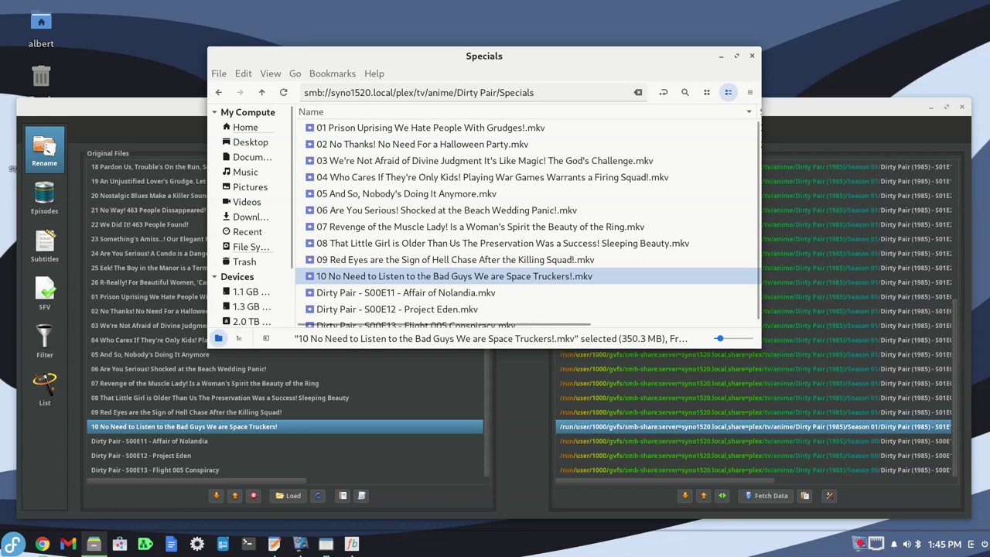
# Close FileBot and arrange the Specials folder beside Chrome showing TheTVDB's Dirty Pair Specials page
pyautogui.click(961, 108)
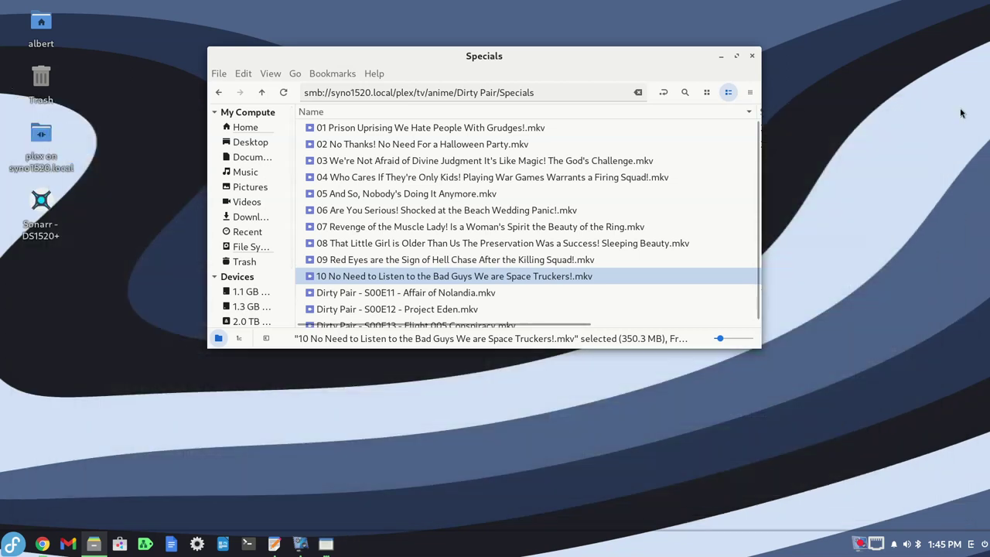
pyautogui.moveTo(640, 51); pyautogui.dragTo(489, 90)
pyautogui.click(41, 544)
pyautogui.moveTo(971, 45); pyautogui.dragTo(863, 29)
pyautogui.moveTo(403, 97); pyautogui.dragTo(364, 90)
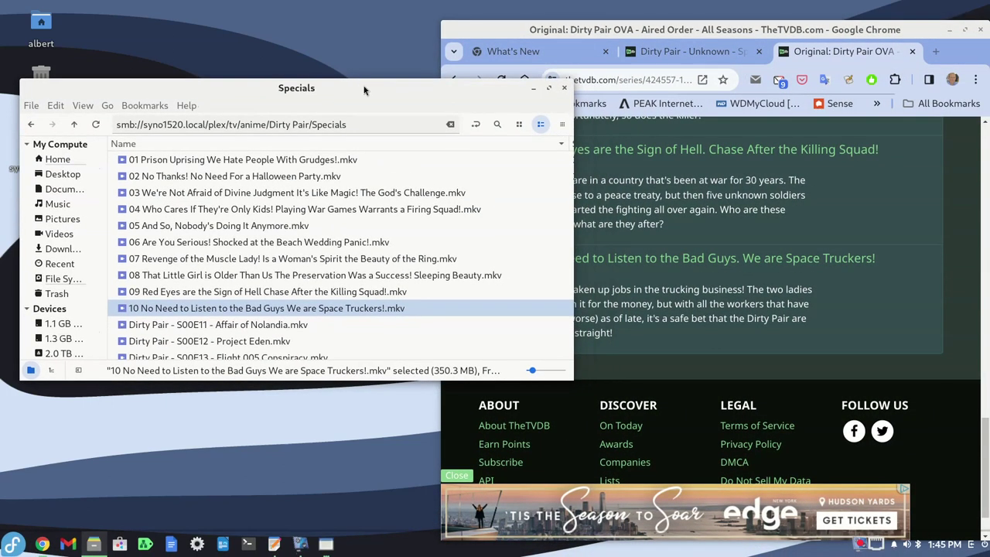
pyautogui.click(717, 52)
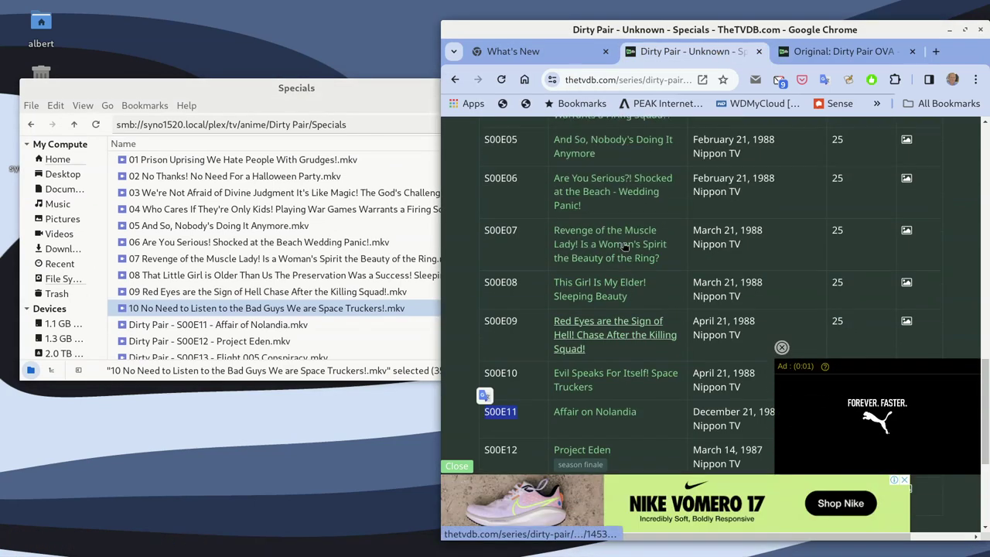
# Copy the episode code S00E01 from the Uncategorized specials list on TheTVDB
pyautogui.scroll(3, 623, 246)
pyautogui.moveTo(525, 193); pyautogui.dragTo(485, 192)
pyautogui.hotkey('ctrl', 'c')
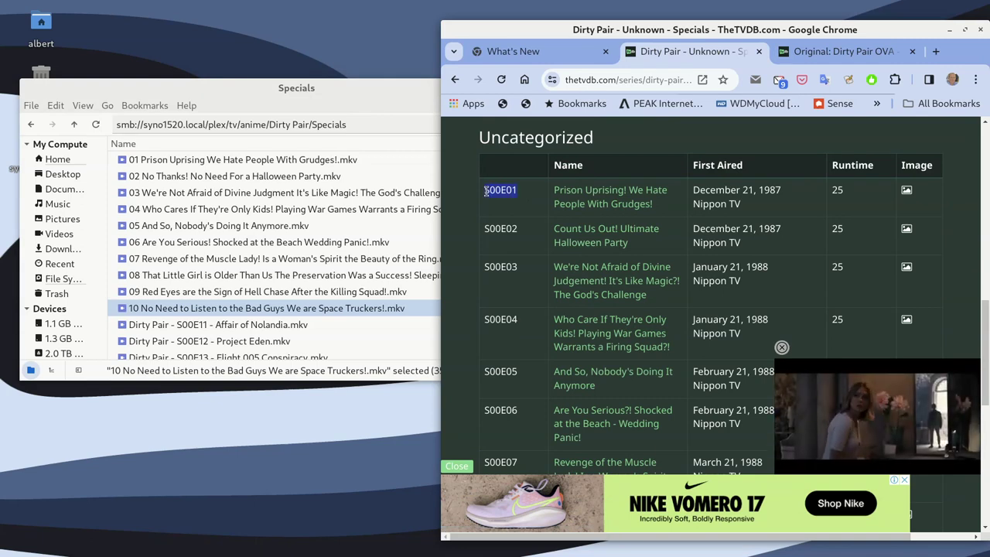
# Rename the file of special 01 to "S00E01 - Prison Uprising We Hate People With Grudges!.mkv", using the copied episode code
pyautogui.click(161, 160)
pyautogui.rightClick(163, 160)
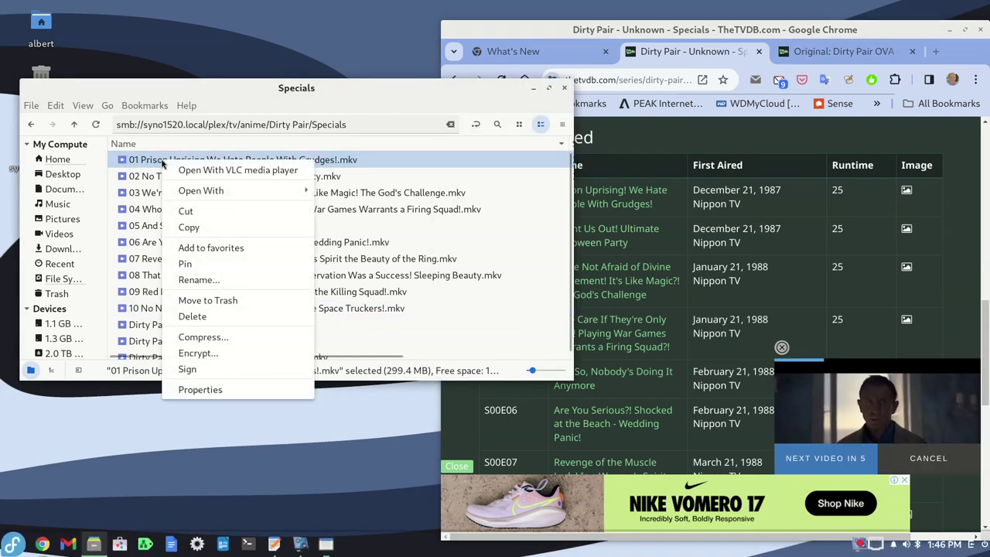
pyautogui.moveTo(773, 27); pyautogui.dragTo(894, 26)
pyautogui.click(232, 160)
pyautogui.rightClick(232, 162)
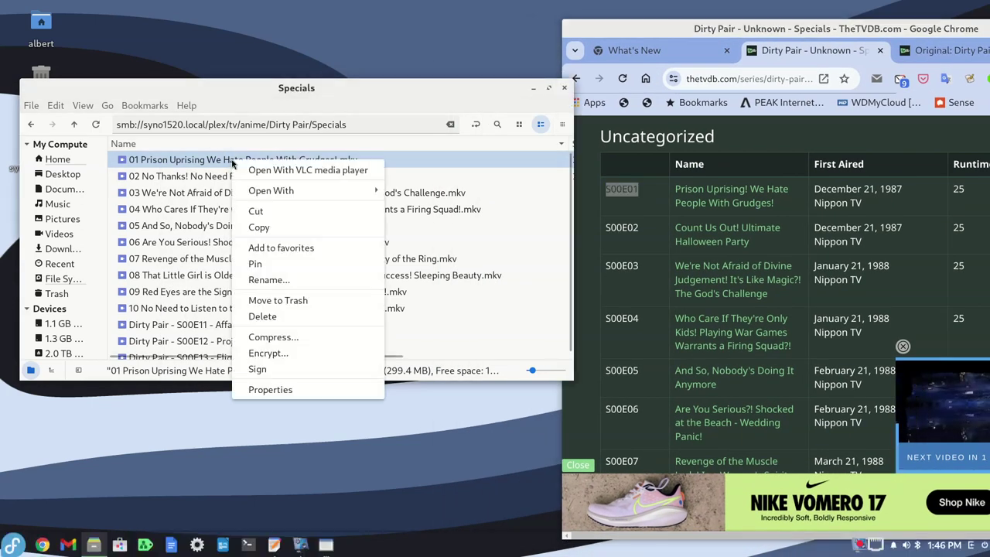
pyautogui.click(278, 279)
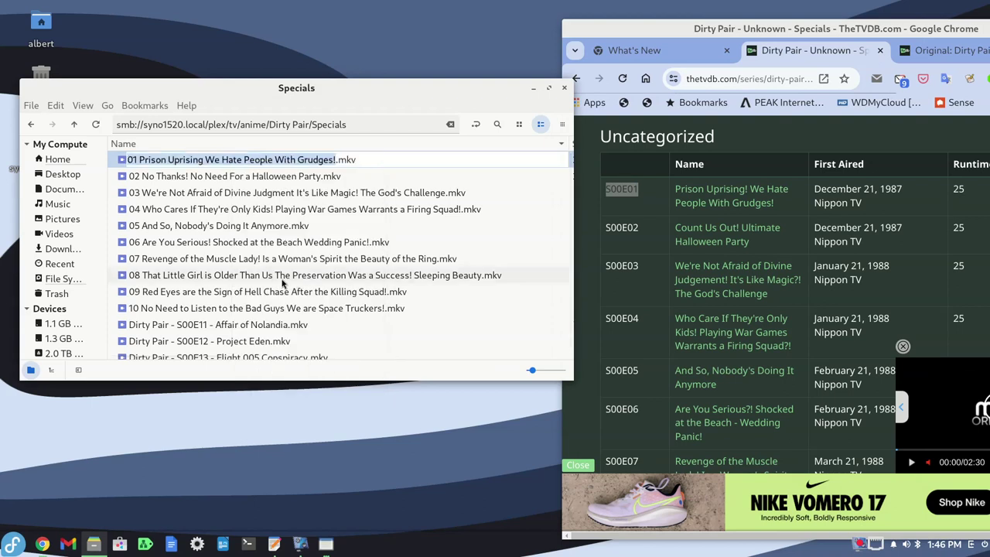
pyautogui.press('Home')
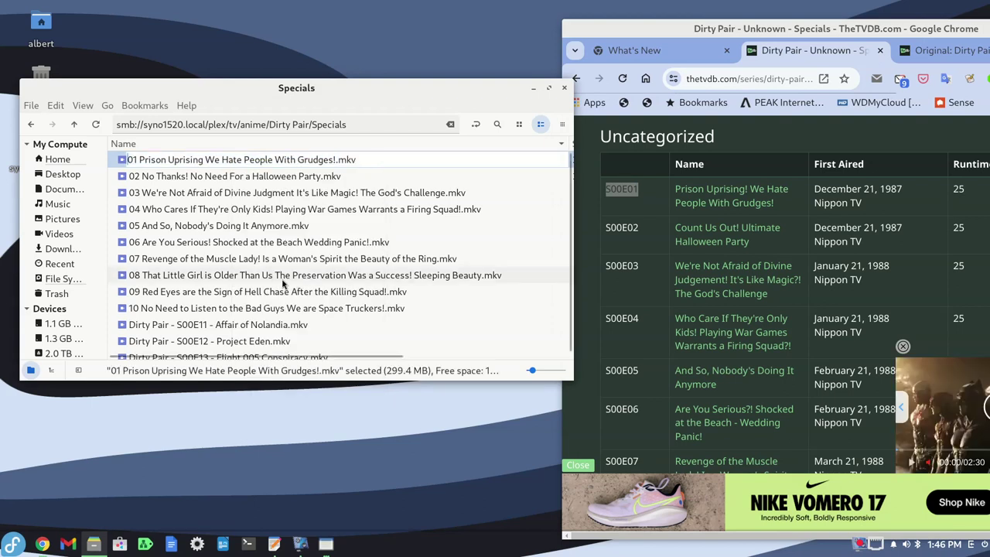
pyautogui.press('Delete')
pyautogui.press('Delete')
pyautogui.hotkey('ctrl', 'v')
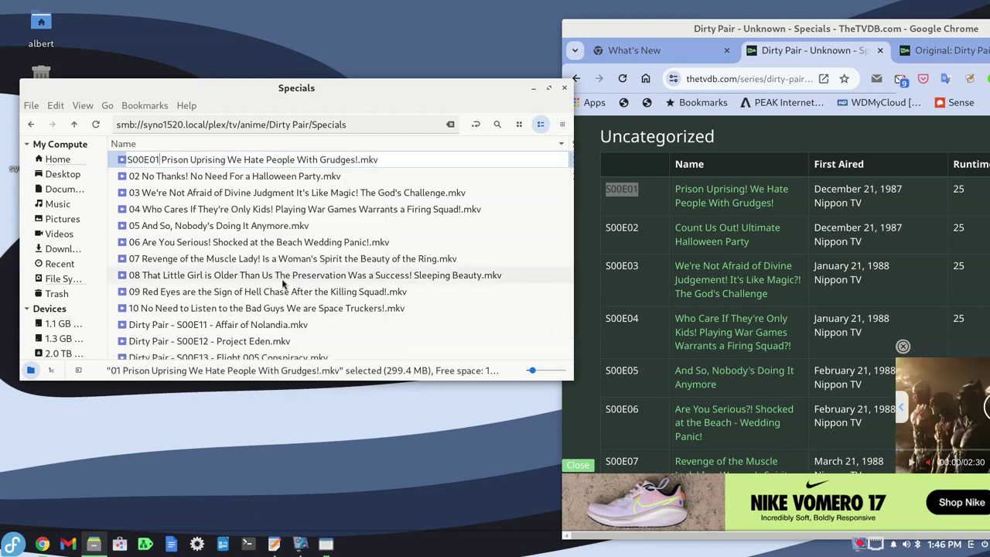
pyautogui.write('-')
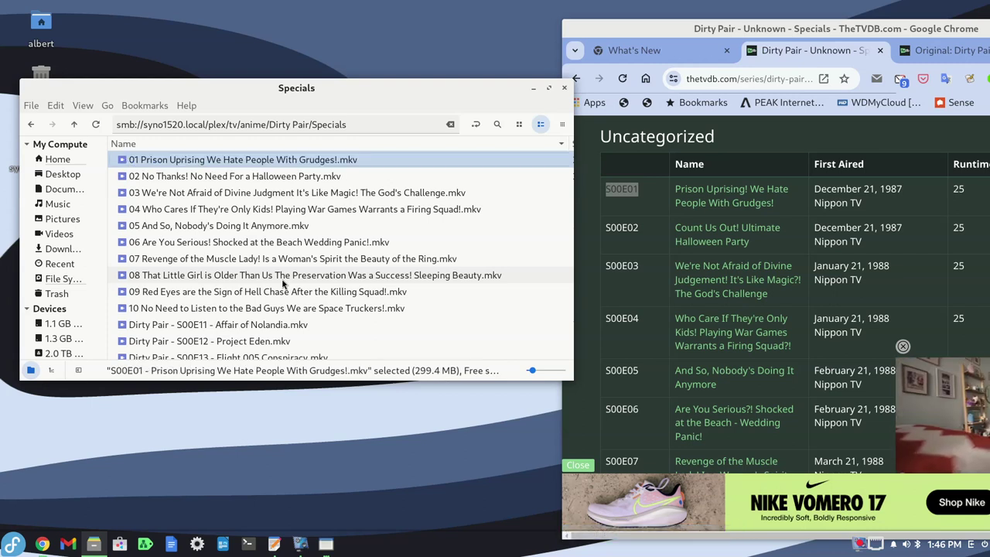
pyautogui.press('Return')
# Rename the file of special 02 to "S00E02 No Thanks! No Need For a Halloween Party.mkv" by prefixing its number with S00E
pyautogui.press('Up')
pyautogui.press('Up')
pyautogui.press('Up')
pyautogui.press('Up')
pyautogui.press('Up')
pyautogui.press('Up')
pyautogui.press('Up')
pyautogui.press('Up')
pyautogui.press('Up')
pyautogui.press('Up')
pyautogui.press('Up')
pyautogui.press('Up')
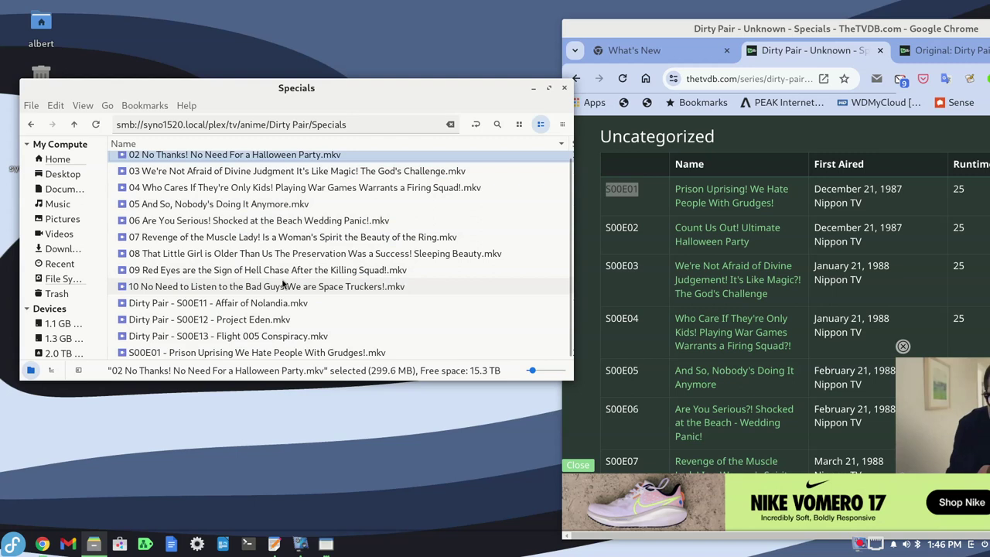
pyautogui.press('F2')
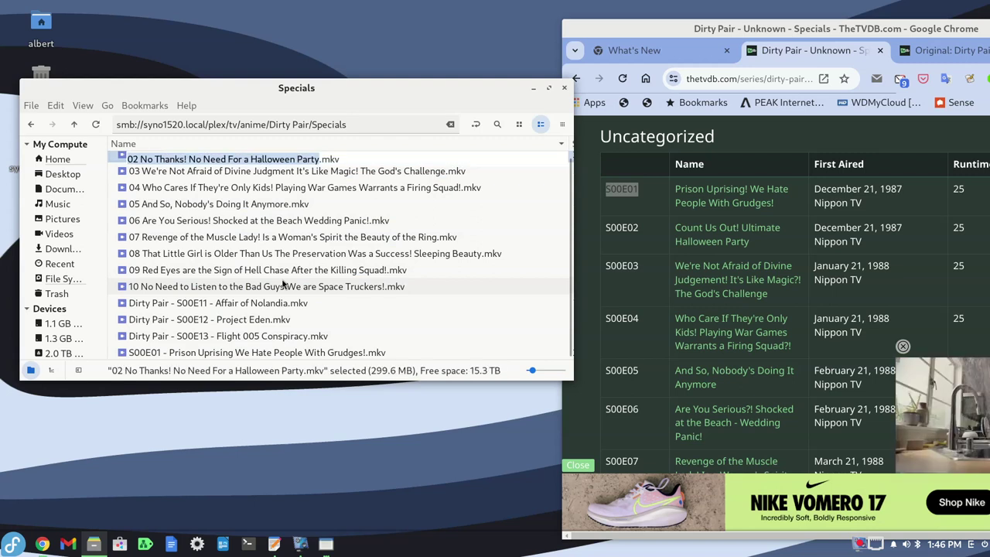
pyautogui.press('Right')
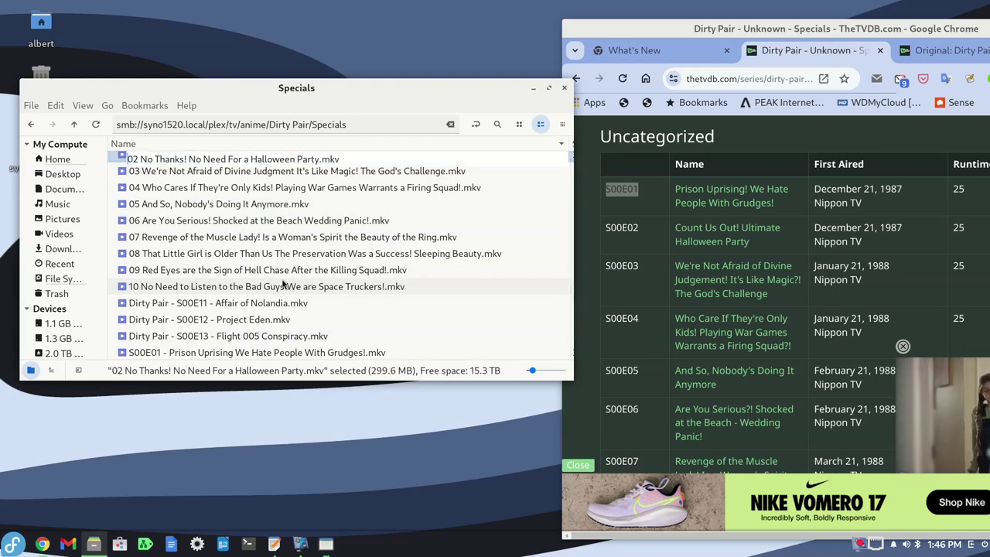
pyautogui.write('S')
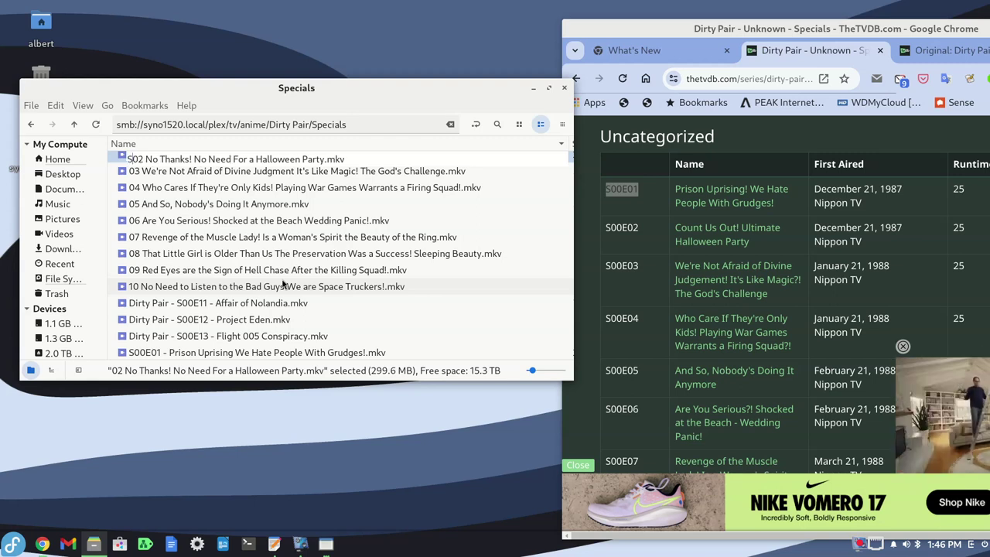
pyautogui.write('00')
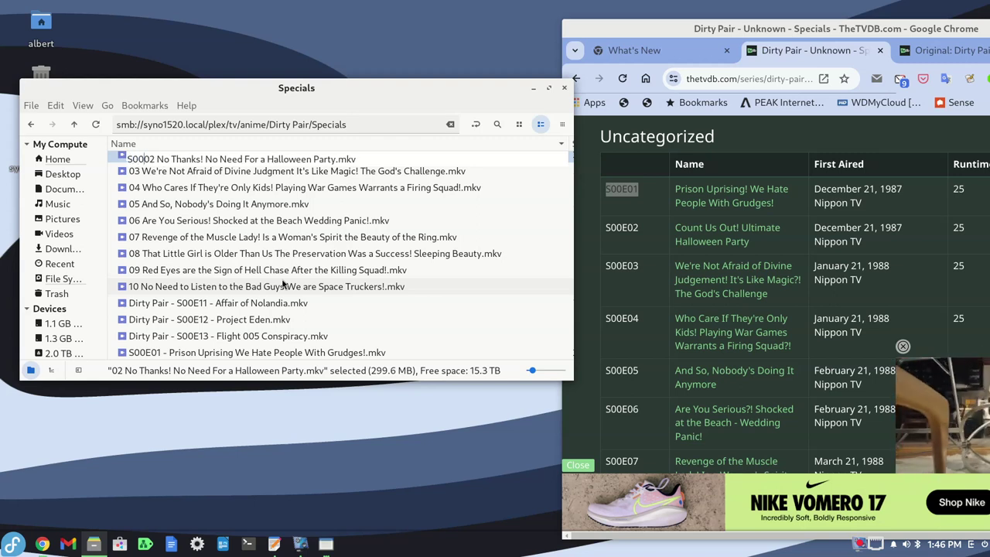
pyautogui.write('E')
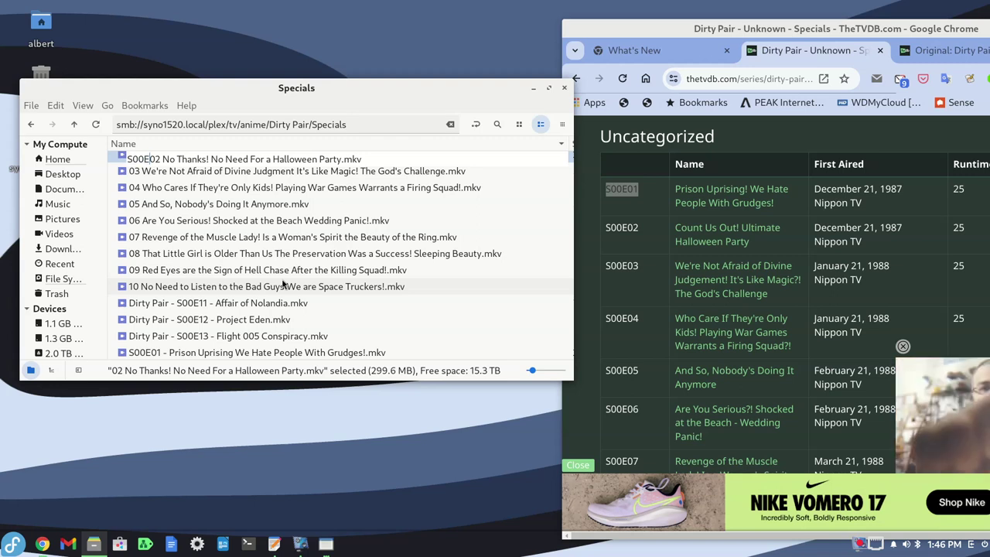
pyautogui.press('Return')
# Rename the file of special 03 to "S00E03 We're Not Afraid of Divine Judgment It's Like Magic! The God's Challenge.mkv"
pyautogui.press('Up')
pyautogui.press('Up')
pyautogui.press('Up')
pyautogui.press('Up')
pyautogui.press('Up')
pyautogui.press('Up')
pyautogui.press('Up')
pyautogui.press('Up')
pyautogui.press('Up')
pyautogui.press('Up')
pyautogui.press('Up')
pyautogui.press('Up')
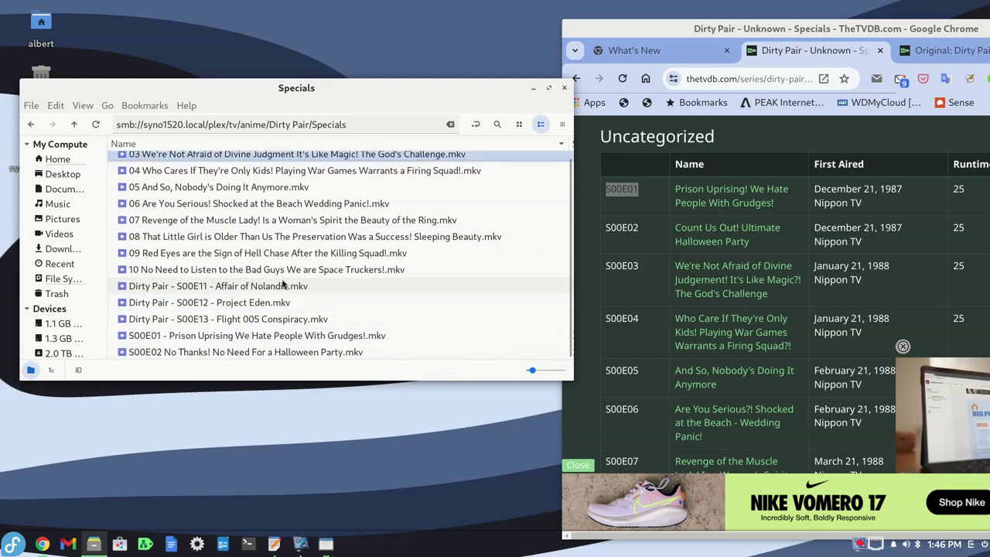
pyautogui.press('F2')
pyautogui.press('Home')
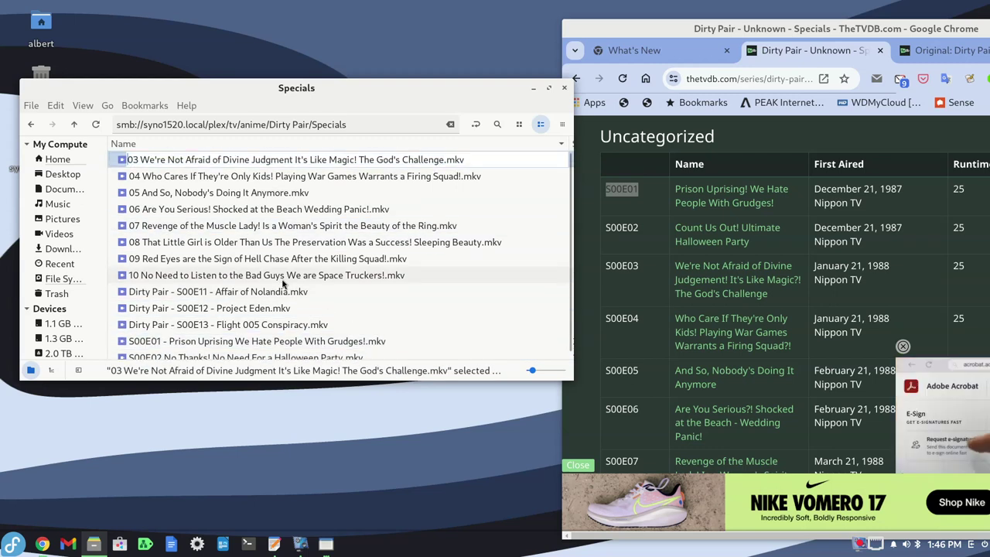
pyautogui.write('S00E')
pyautogui.press('Return')
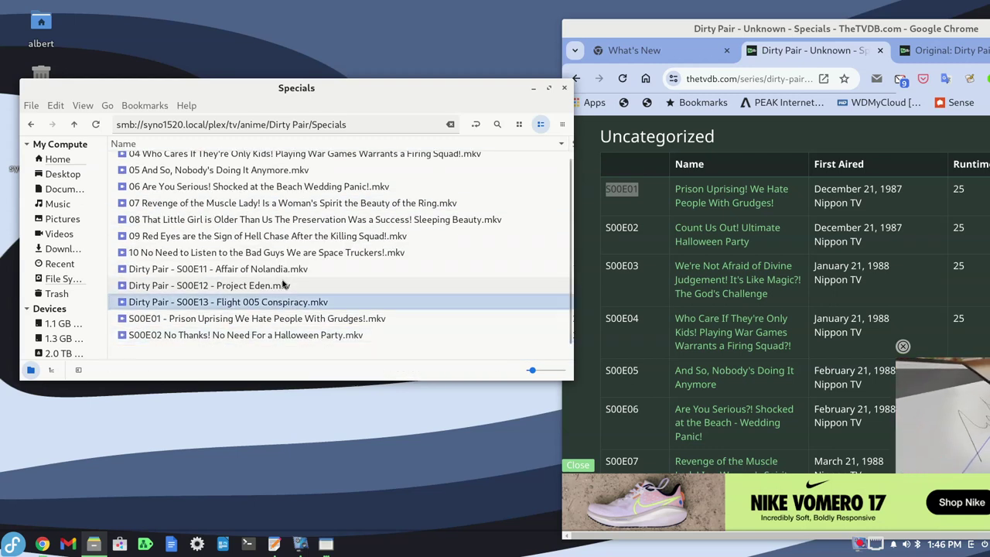
# Rename the file of special 04 to "S00E04 Who Cares If They're Only Kids! Playing War Games Warrants a Firing Squad!.mkv"
pyautogui.press('Up')
pyautogui.press('Up')
pyautogui.press('Up')
pyautogui.press('Up')
pyautogui.press('Up')
pyautogui.press('Up')
pyautogui.press('Up')
pyautogui.press('Up')
pyautogui.press('Home')
pyautogui.write('S00E')
pyautogui.press('Return')
# Rename the file of special 05 to "S00E05 And So, Nobody's Doing It Anymore.mkv"
pyautogui.press('Up')
pyautogui.press('Up')
pyautogui.press('Up')
pyautogui.press('Up')
pyautogui.press('Up')
pyautogui.press('Up')
pyautogui.press('Up')
pyautogui.press('F2')
pyautogui.press('Home')
pyautogui.write('S00E')
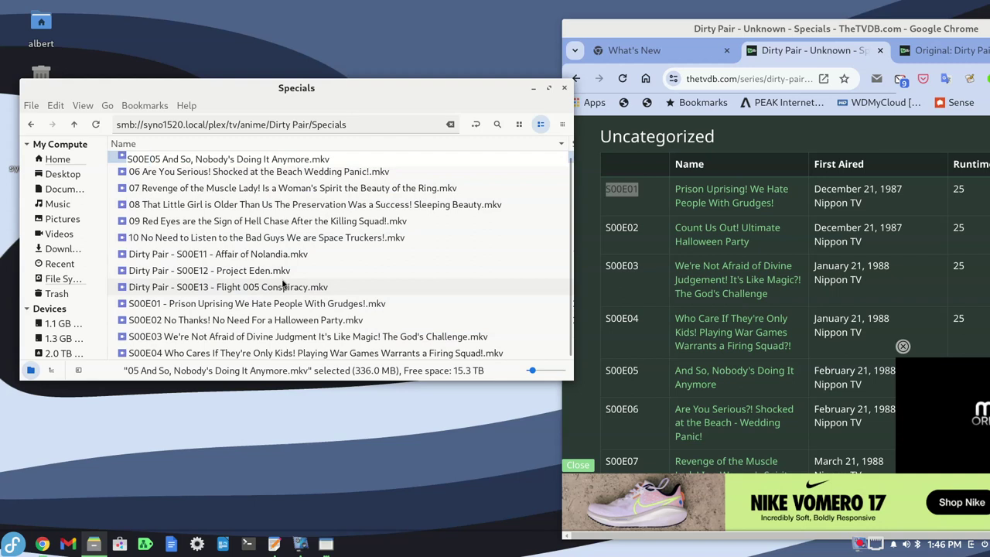
pyautogui.press('Return')
# Rename the file of special 06 to "S00E06 Are You Serious! Shocked at the Beach Wedding Panic!.mkv"
pyautogui.press('Up')
pyautogui.press('Up')
pyautogui.press('Up')
pyautogui.press('Up')
pyautogui.press('Up')
pyautogui.press('Up')
pyautogui.press('Up')
pyautogui.press('Up')
pyautogui.press('Up')
pyautogui.press('Up')
pyautogui.press('Up')
pyautogui.press('Up')
pyautogui.press('F2')
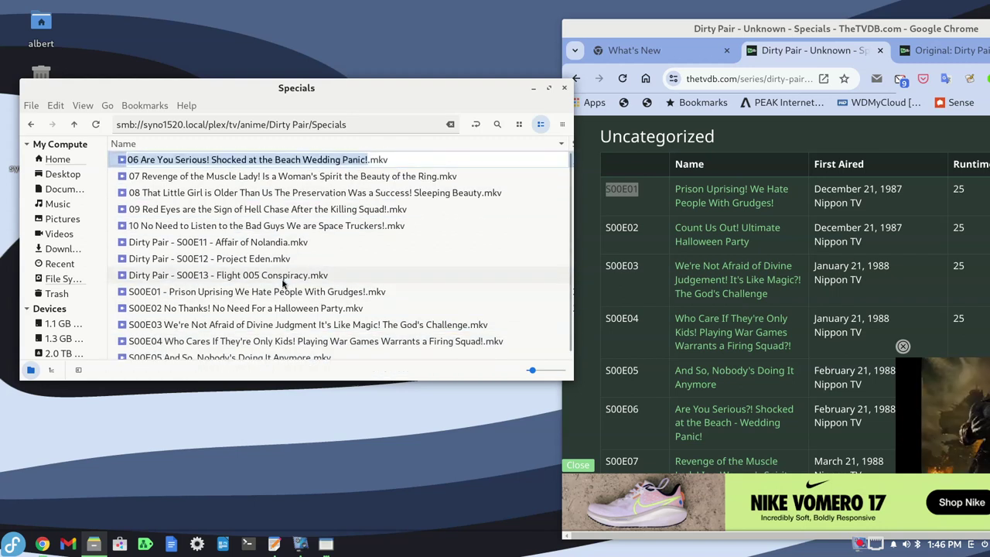
pyautogui.press('Home')
pyautogui.write('S00E')
pyautogui.press('Return')
# Rename the file of special 07 to "S00E07 Revenge of the Muscle Lady! Is a Woman's Spirit the Beauty of the Ring.mkv"
pyautogui.press('Up')
pyautogui.press('Up')
pyautogui.press('Up')
pyautogui.press('Up')
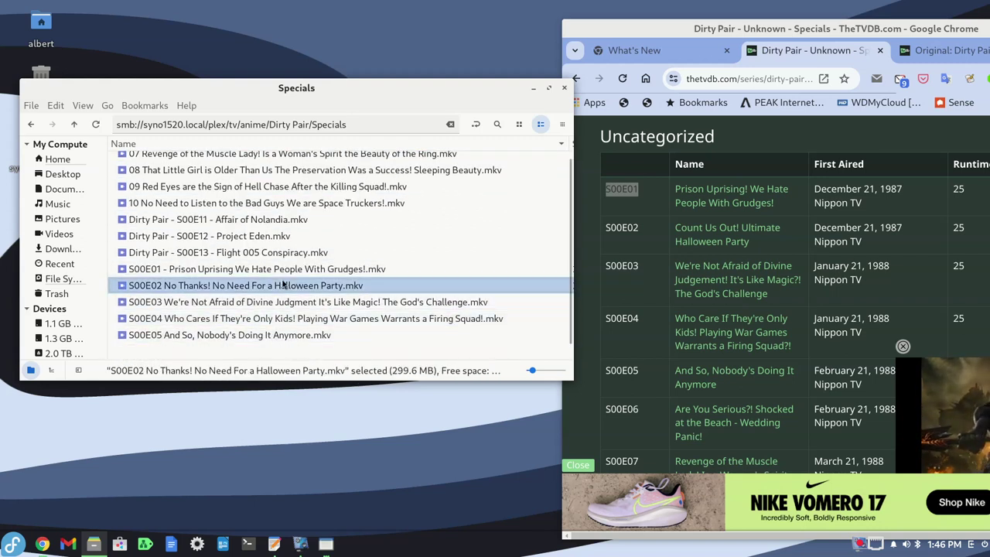
pyautogui.press('Up')
pyautogui.press('Up')
pyautogui.press('Up')
pyautogui.press('Up')
pyautogui.press('Up')
pyautogui.press('Up')
pyautogui.press('Up')
pyautogui.press('Up')
pyautogui.press('F2')
pyautogui.press('Home')
pyautogui.write('S00E')
pyautogui.press('Return')
# Rename the file of special 08 to "S00E08 That Little Girl is Older Than Us The Preservation Was a Success! Sleeping Beauty.mkv"
pyautogui.press('Up')
pyautogui.press('Up')
pyautogui.press('Up')
pyautogui.press('Up')
pyautogui.press('Up')
pyautogui.press('Up')
pyautogui.press('Up')
pyautogui.press('Up')
pyautogui.press('Up')
pyautogui.press('Up')
pyautogui.press('Up')
pyautogui.press('Up')
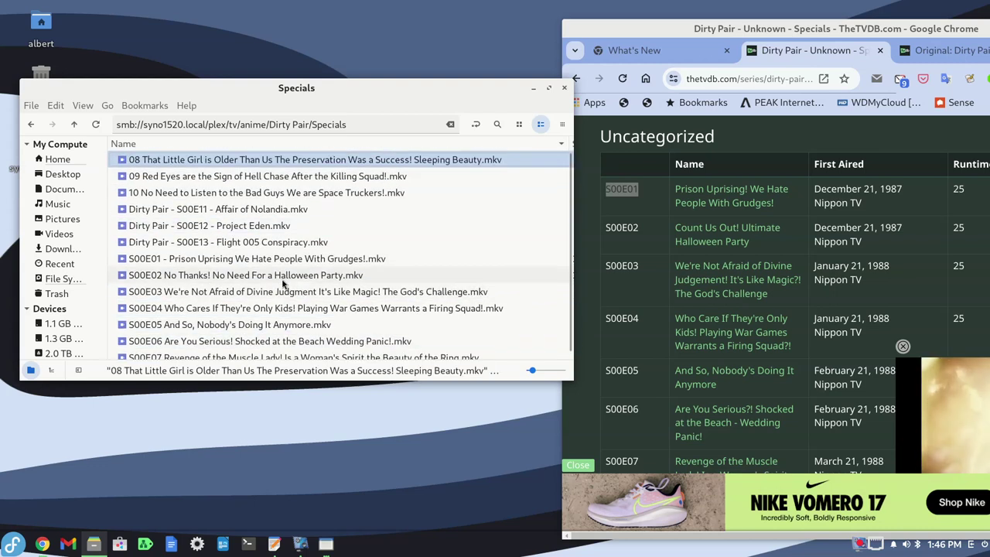
pyautogui.press('F2')
pyautogui.press('Home')
pyautogui.write('S00E')
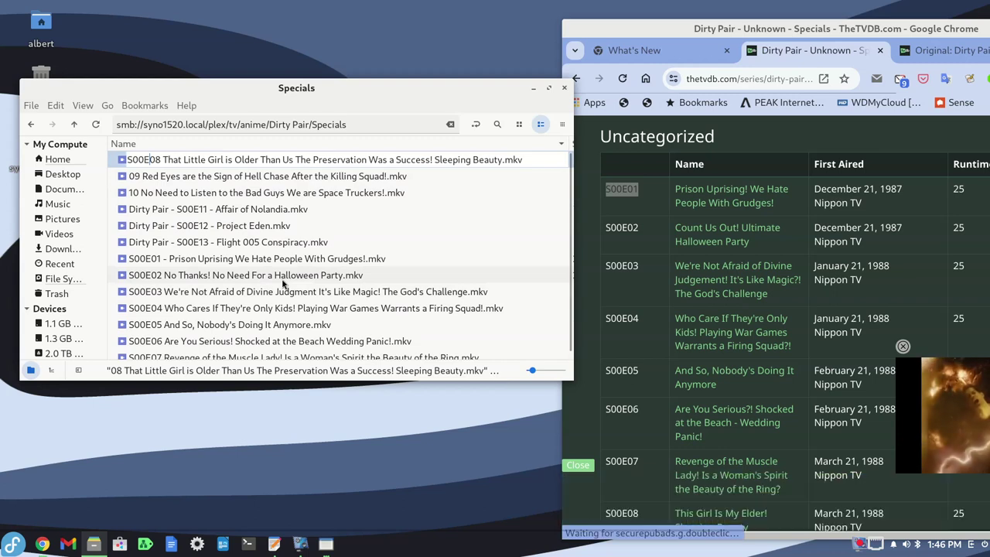
pyautogui.press('Return')
# Rename the file of special 09 to "S00E09 Red Eyes are the Sign of Hell Chase After the Killing Squad!.mkv"
pyautogui.press('Up')
pyautogui.press('Up')
pyautogui.press('Up')
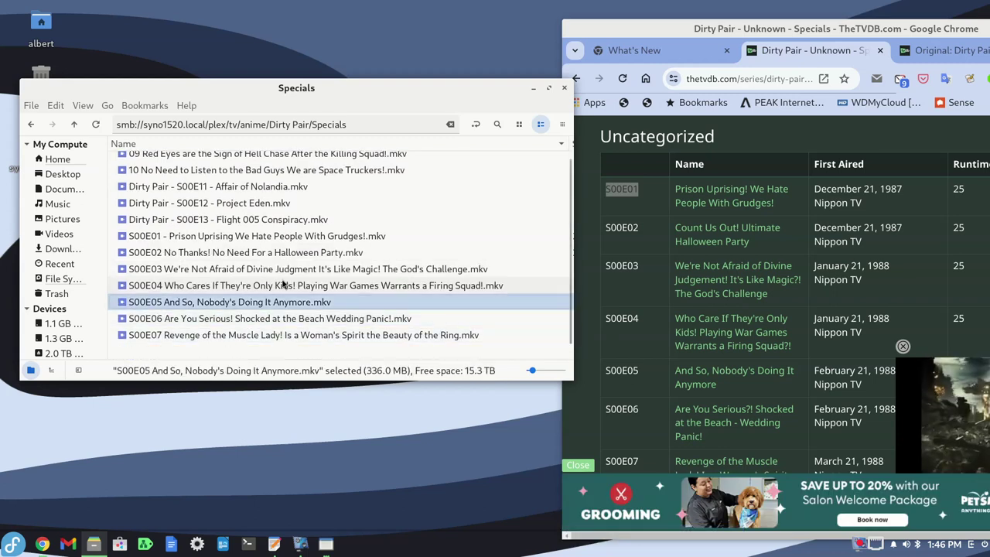
pyautogui.press('Up')
pyautogui.press('Up')
pyautogui.press('Up')
pyautogui.press('Up')
pyautogui.press('Up')
pyautogui.press('Up')
pyautogui.press('Up')
pyautogui.press('Up')
pyautogui.press('Up')
pyautogui.press('F2')
pyautogui.press('Home')
pyautogui.write('S00E')
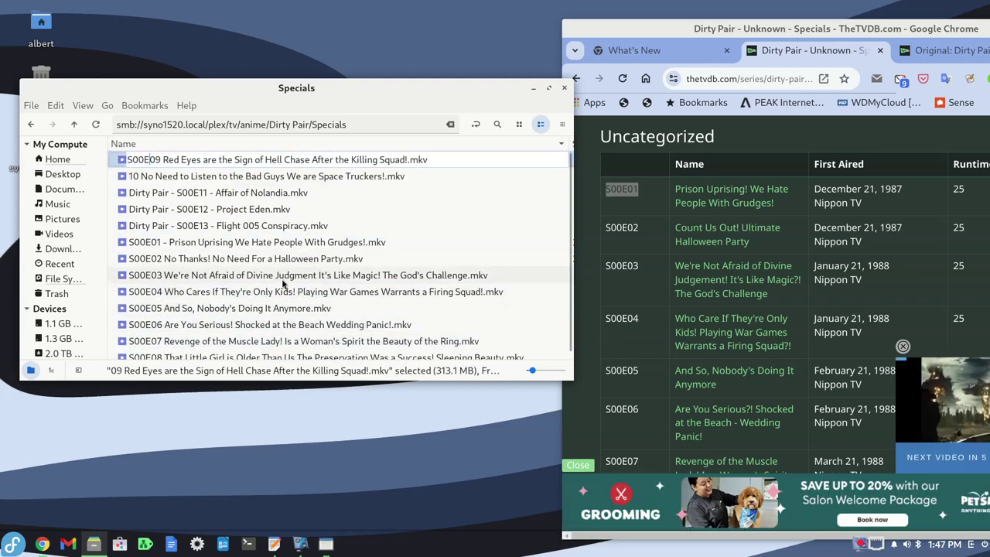
pyautogui.press('Return')
# Rename the file of special 10 to "S00E10 No Need to Listen to the Bad Guys We are Space Truckers!.mkv"
pyautogui.press('Up')
pyautogui.press('Up')
pyautogui.press('Up')
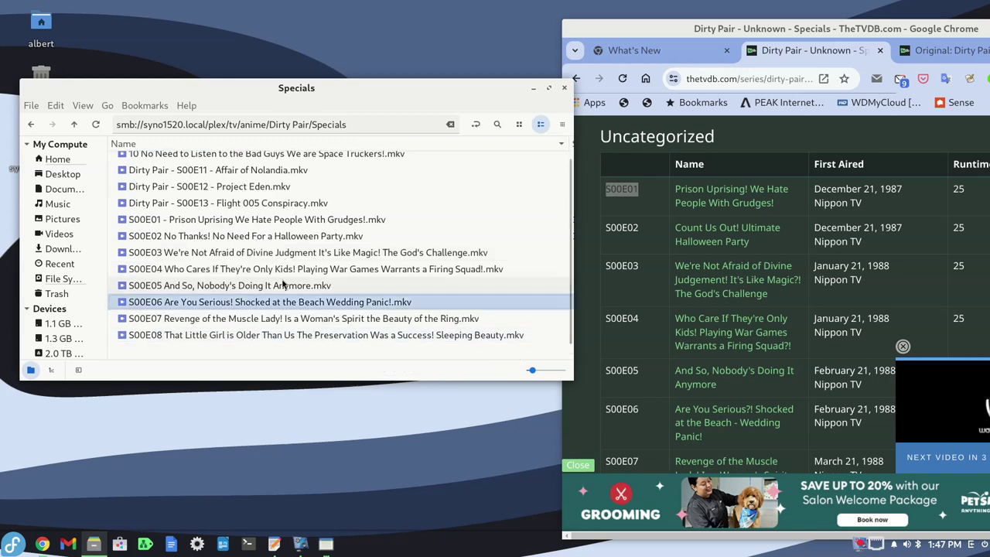
pyautogui.press('Up')
pyautogui.press('Up')
pyautogui.press('Up')
pyautogui.press('Up')
pyautogui.press('Up')
pyautogui.press('Up')
pyautogui.press('Up')
pyautogui.press('Up')
pyautogui.press('F2')
pyautogui.press('Home')
pyautogui.write('S00E')
pyautogui.press('Return')
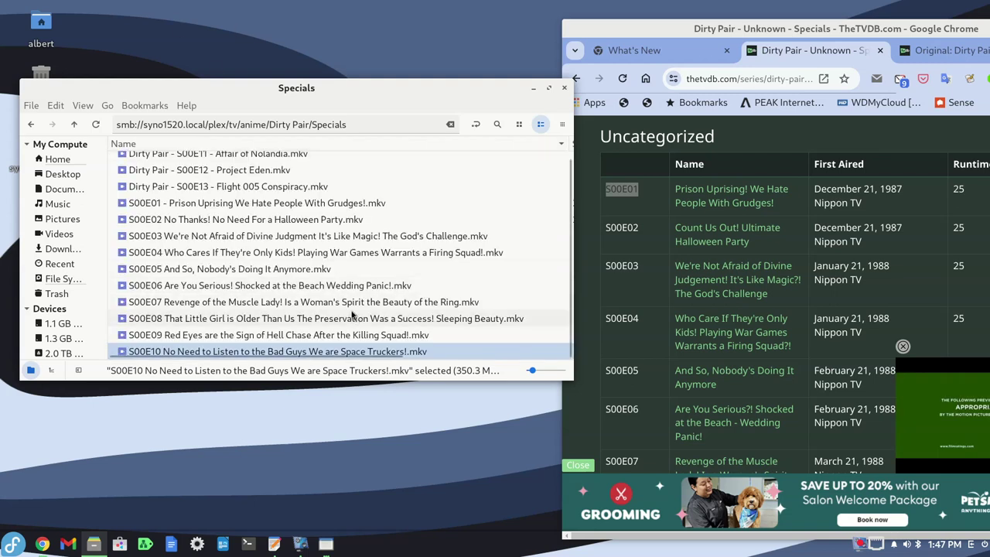
# Hide the Chrome window and, from the anime folder, open the Dirty Pair folder with FileBot in a maximized window
pyautogui.scroll(1, 201, 155)
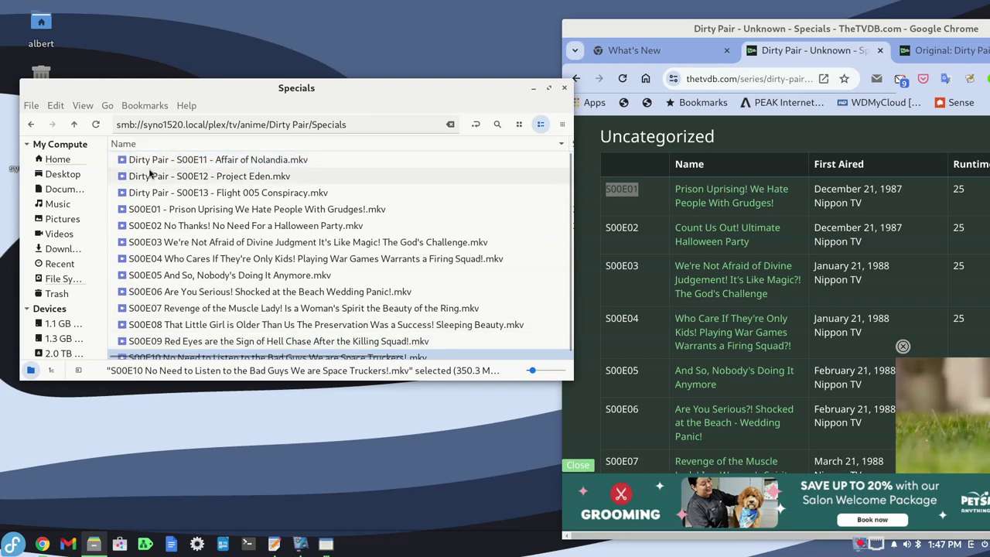
pyautogui.click(30, 125)
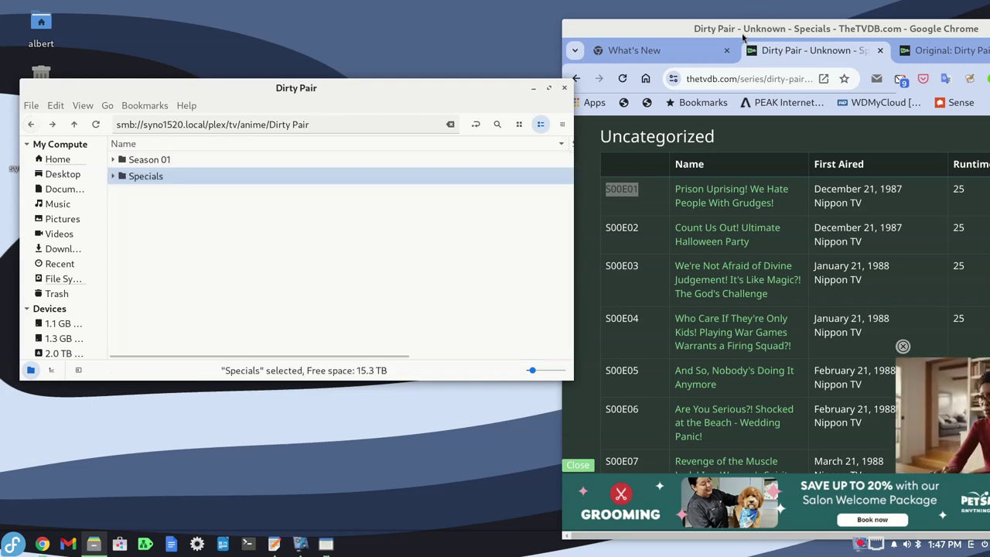
pyautogui.click(42, 543)
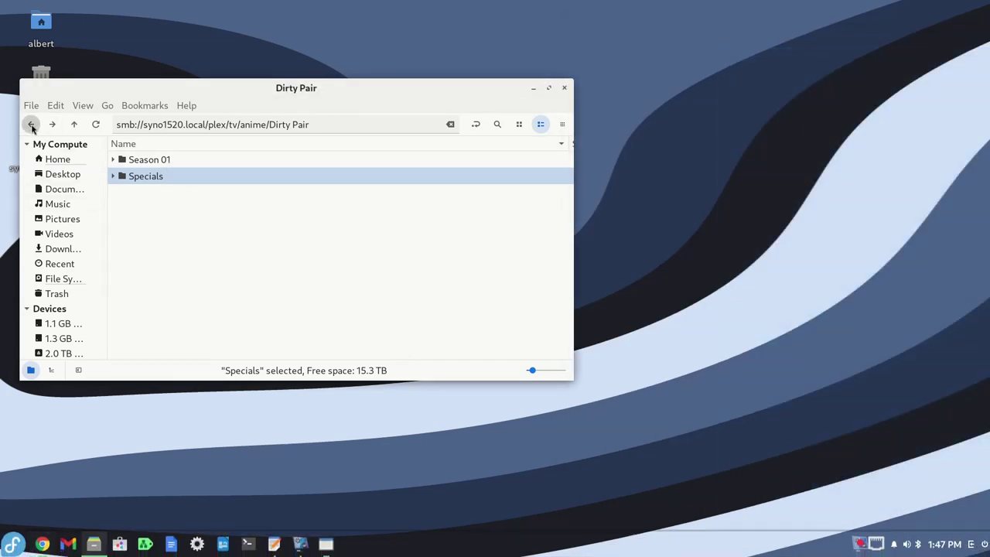
pyautogui.click(31, 124)
pyautogui.rightClick(151, 161)
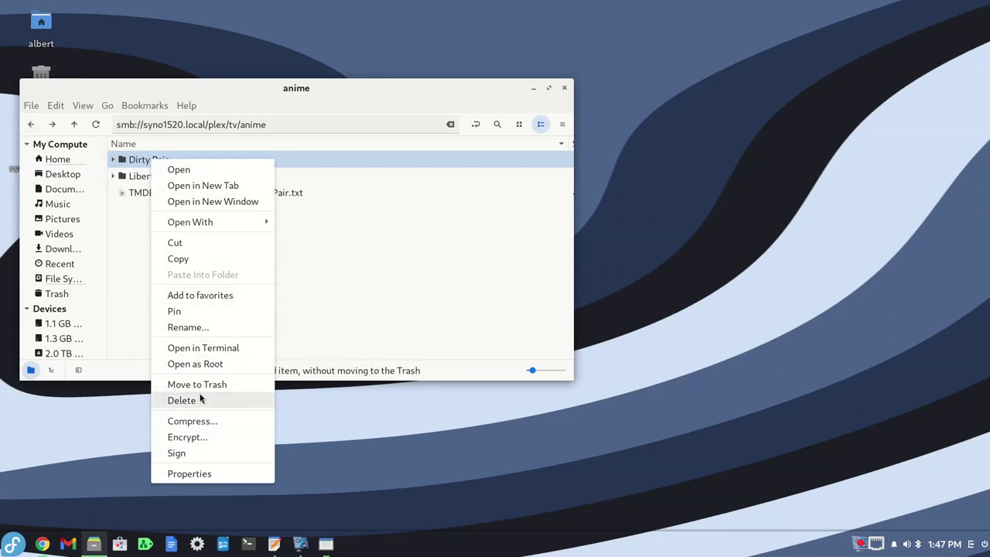
pyautogui.moveTo(232, 222)
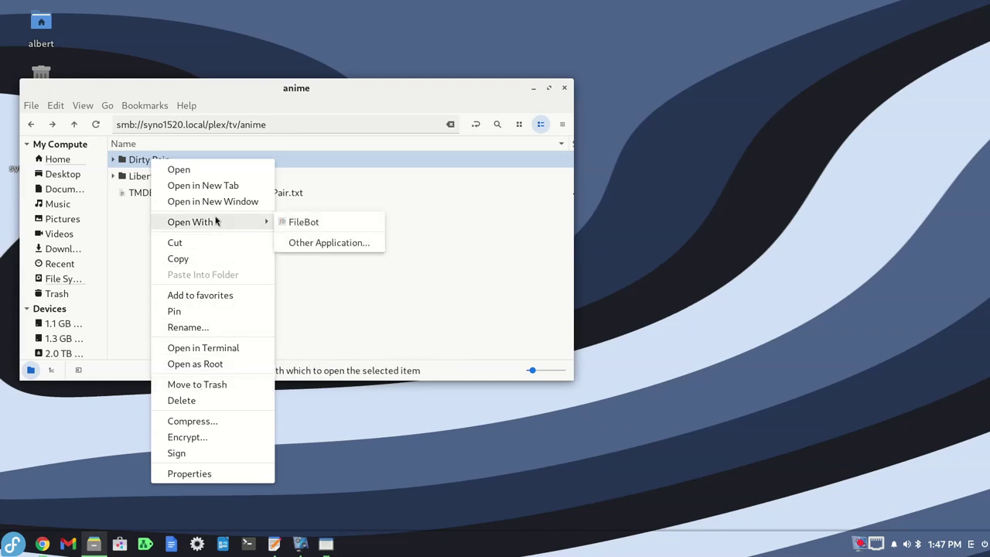
pyautogui.click(354, 222)
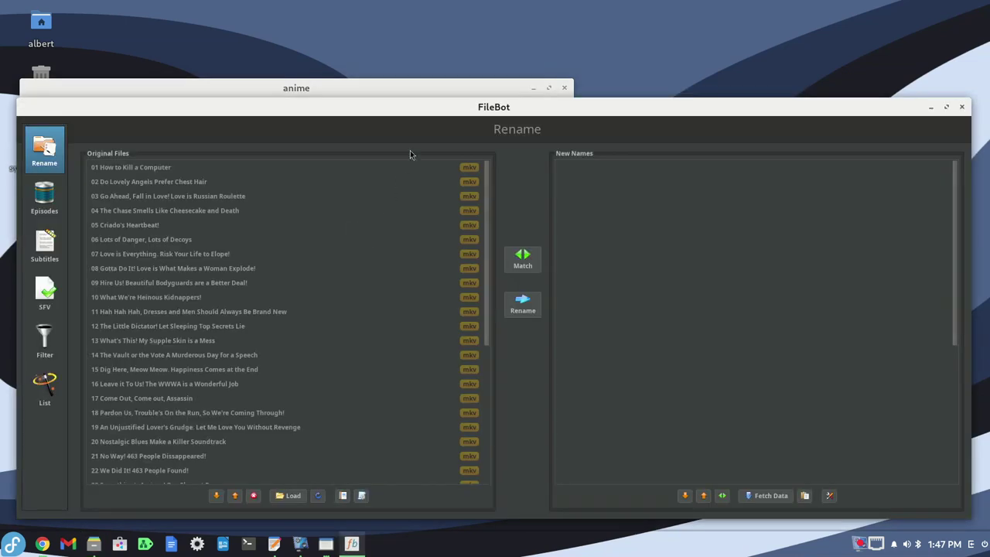
pyautogui.doubleClick(438, 108)
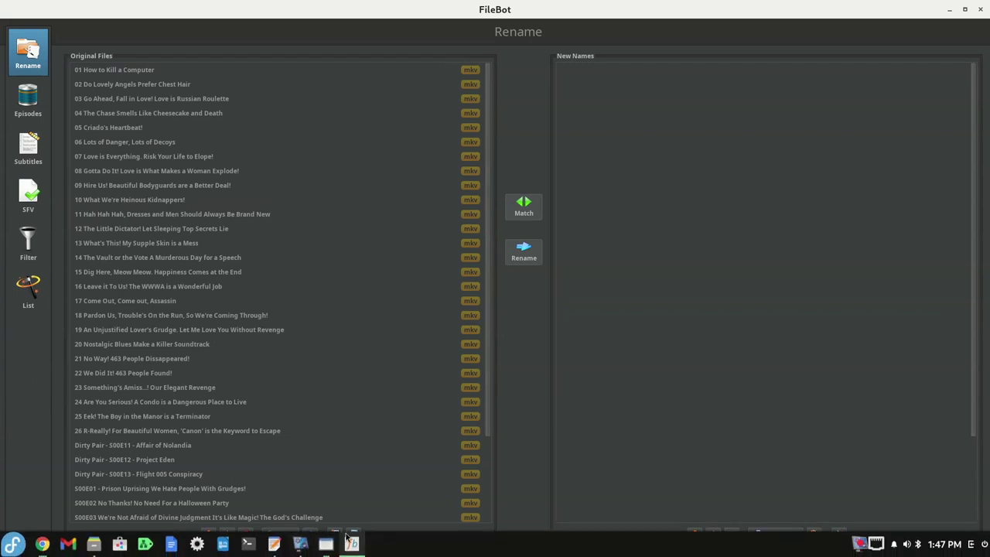
# Match the loaded Dirty Pair files using the preset TV Series - TVDB Structure By Airdate
pyautogui.click(356, 533)
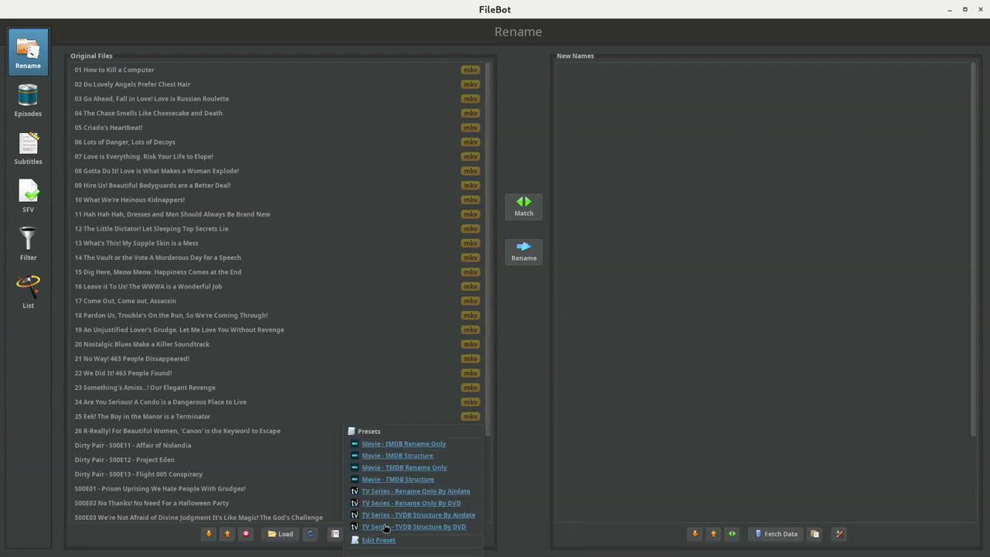
pyautogui.click(399, 514)
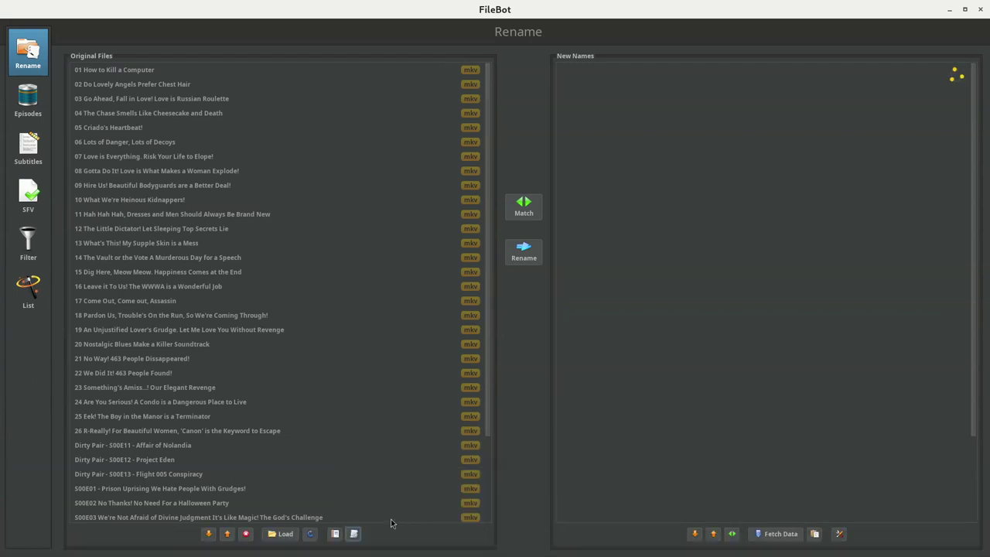
pyautogui.click(496, 446)
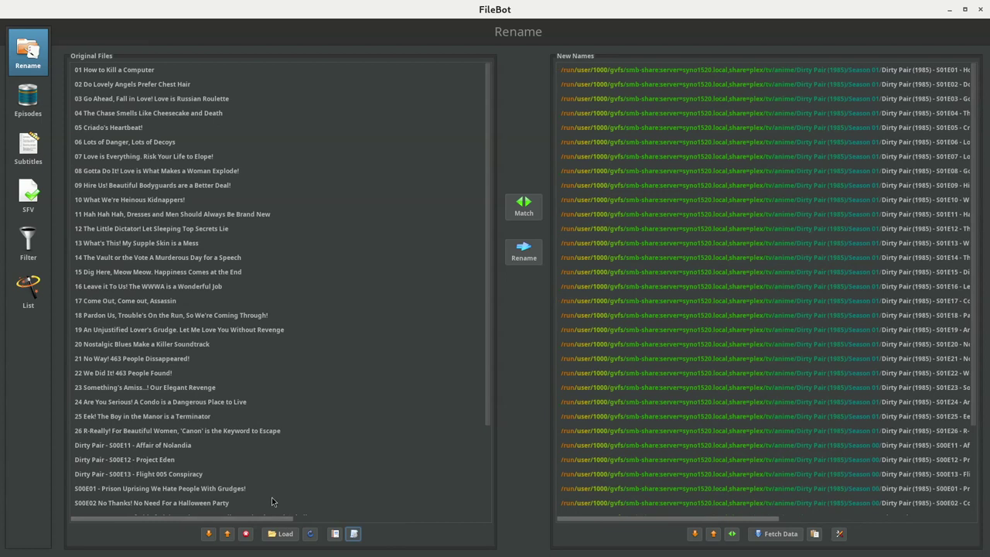
# Compare the original Season 01 and specials file names with their proposed new names, including episode 26 and special S00E01
pyautogui.scroll(-3, 272, 497)
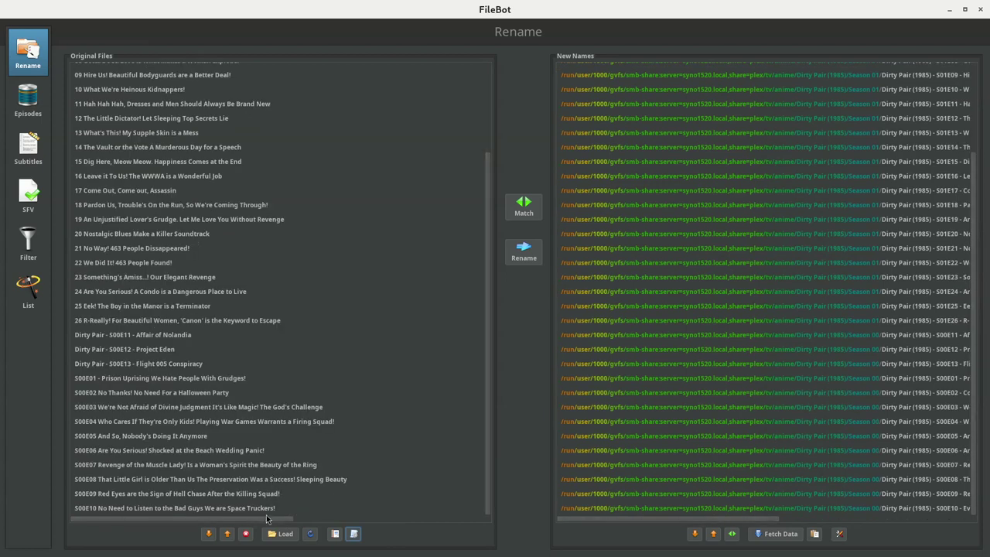
pyautogui.click(105, 322)
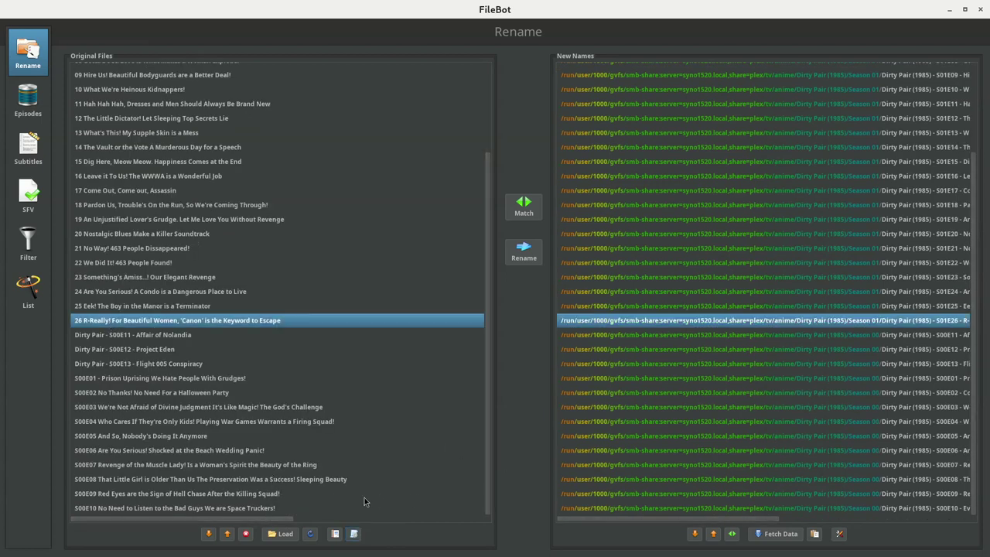
pyautogui.moveTo(289, 522); pyautogui.dragTo(346, 526)
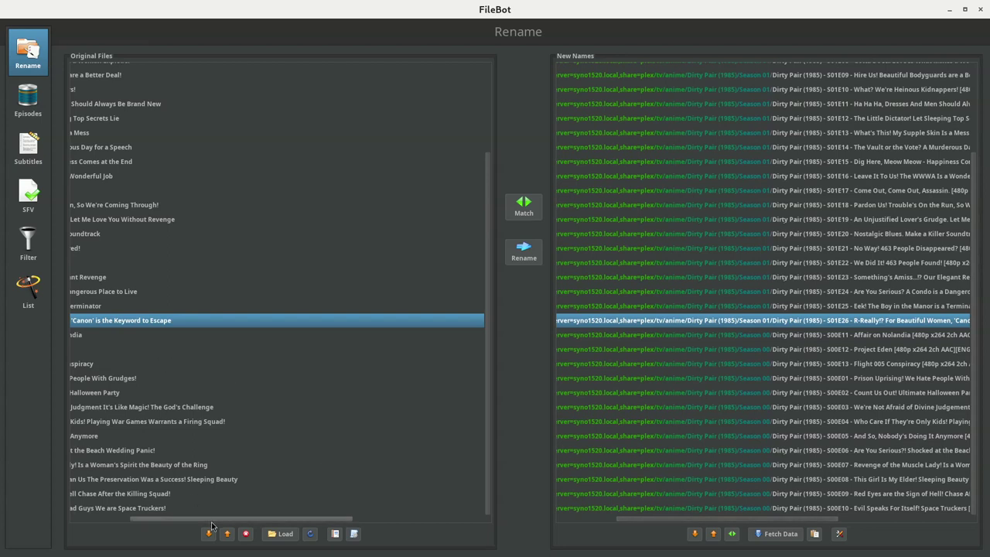
pyautogui.moveTo(213, 521); pyautogui.dragTo(174, 518)
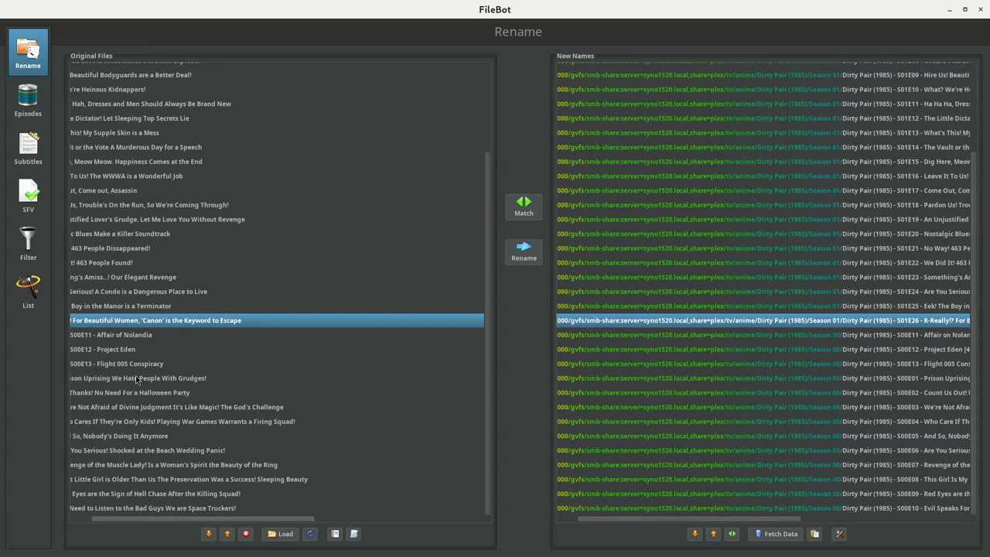
pyautogui.click(137, 380)
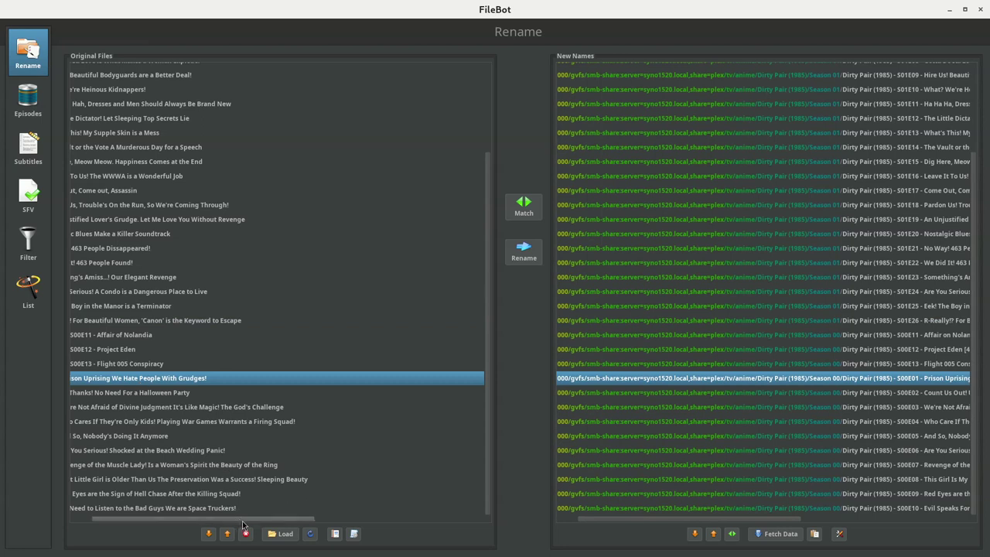
pyautogui.moveTo(244, 521); pyautogui.dragTo(294, 524)
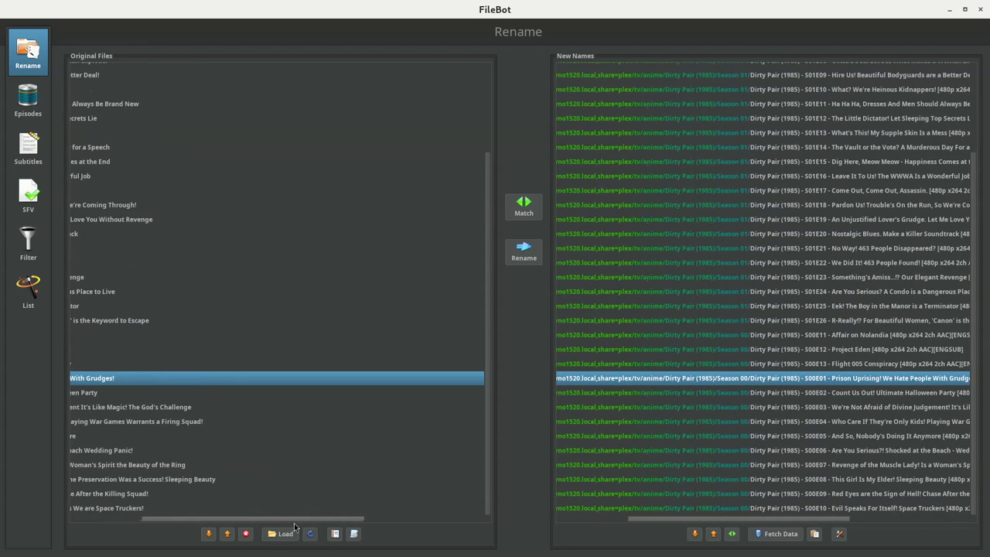
pyautogui.moveTo(294, 525); pyautogui.dragTo(341, 528)
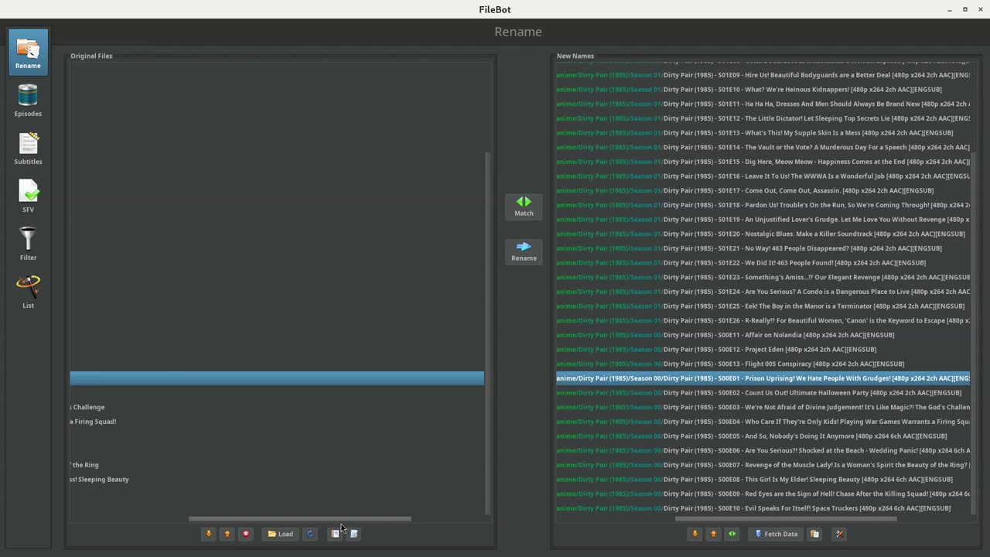
# Compare the original names of specials S00E02 and S00E03 with their proposed new names
pyautogui.moveTo(341, 528); pyautogui.dragTo(222, 508)
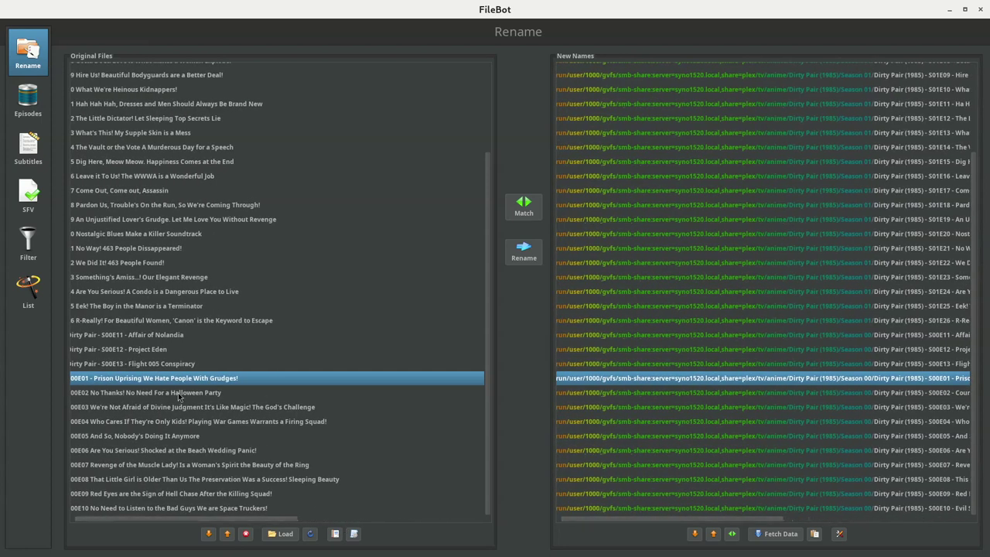
pyautogui.click(175, 410)
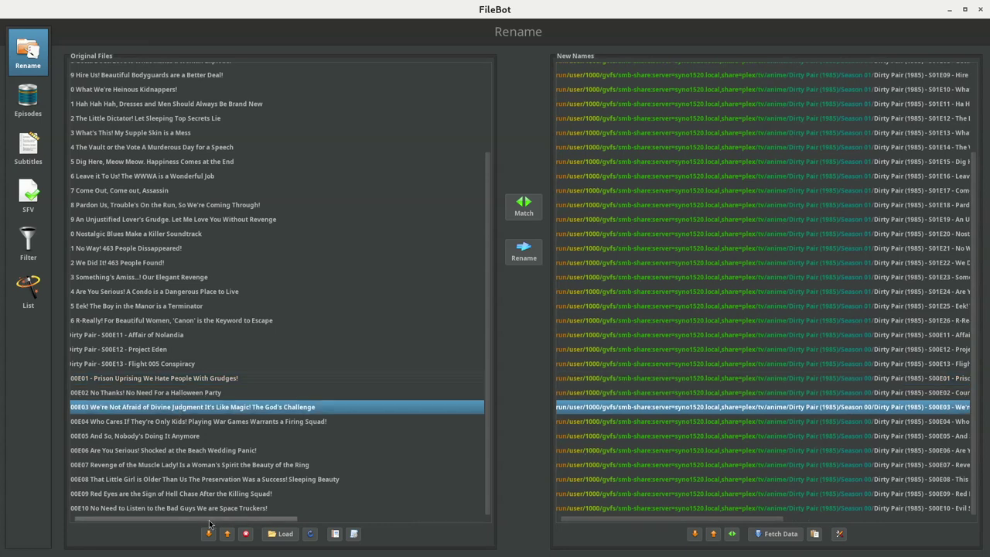
pyautogui.moveTo(209, 523); pyautogui.dragTo(199, 520)
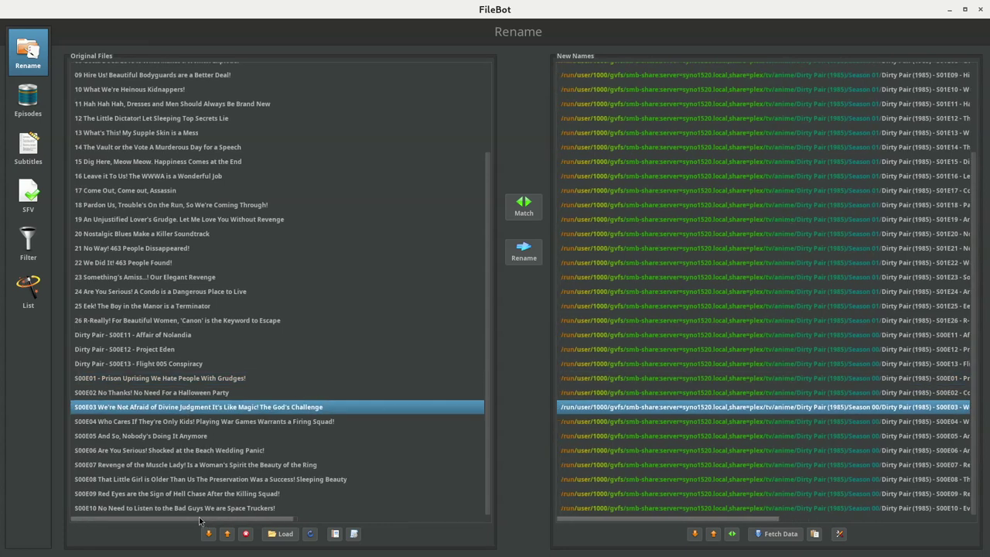
pyautogui.click(183, 390)
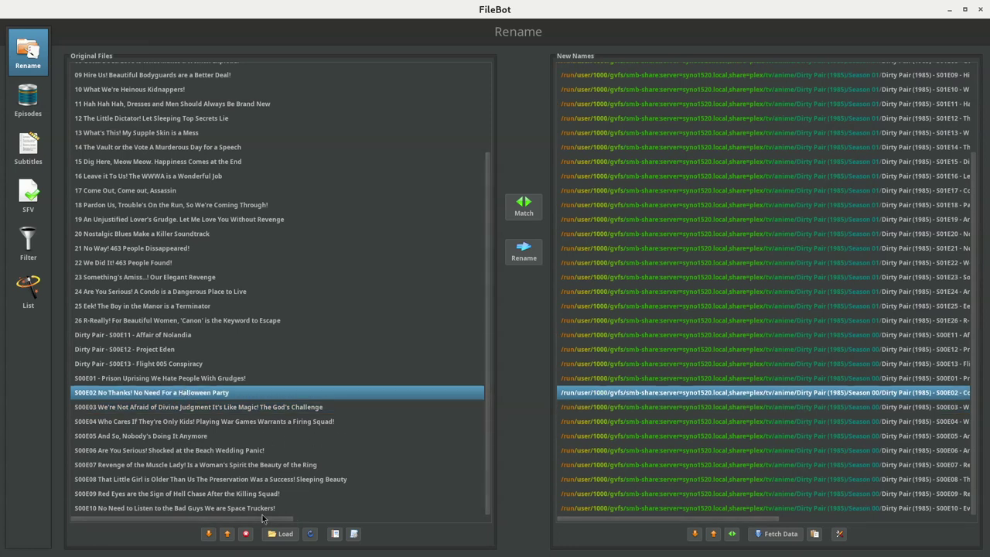
pyautogui.click(454, 519)
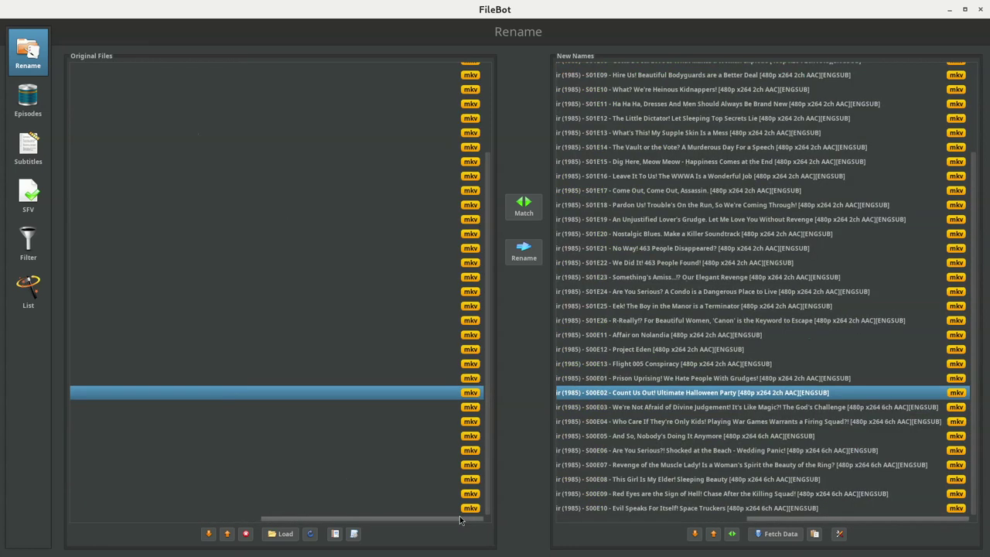
pyautogui.moveTo(464, 521); pyautogui.dragTo(438, 521)
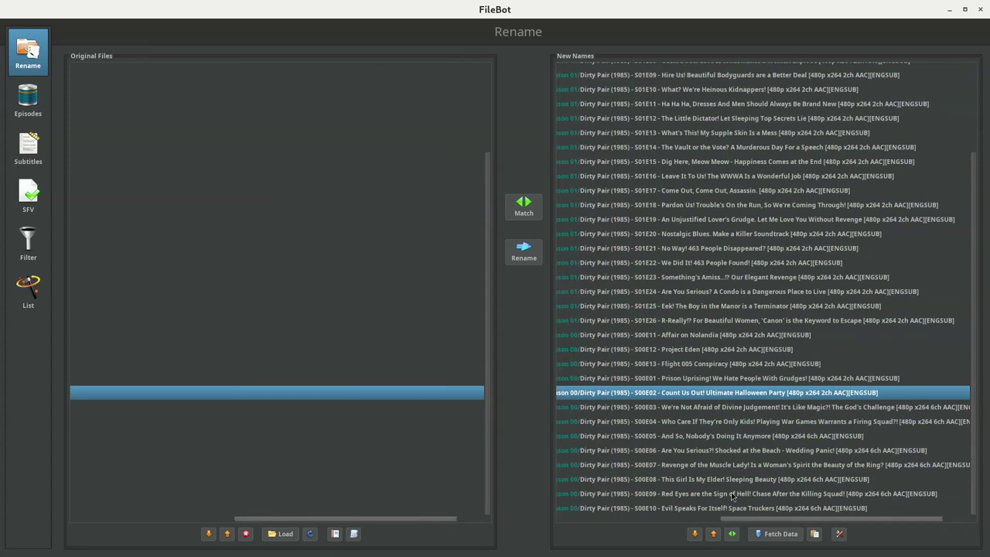
# Switch to Chrome in a maximized window, search for "tmdb" in a new tab and open The Movie Database site
pyautogui.click(439, 542)
pyautogui.moveTo(889, 27); pyautogui.dragTo(564, 48)
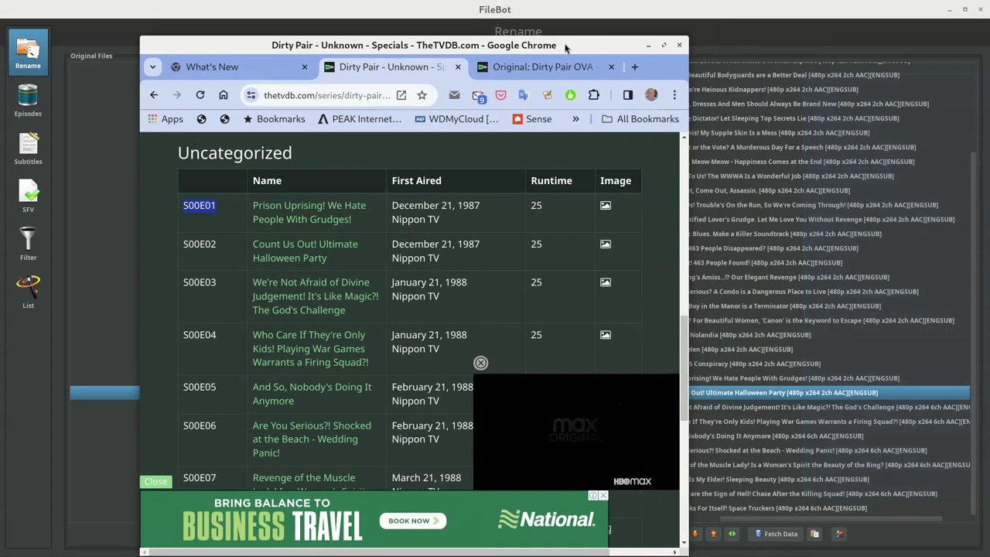
pyautogui.doubleClick(564, 45)
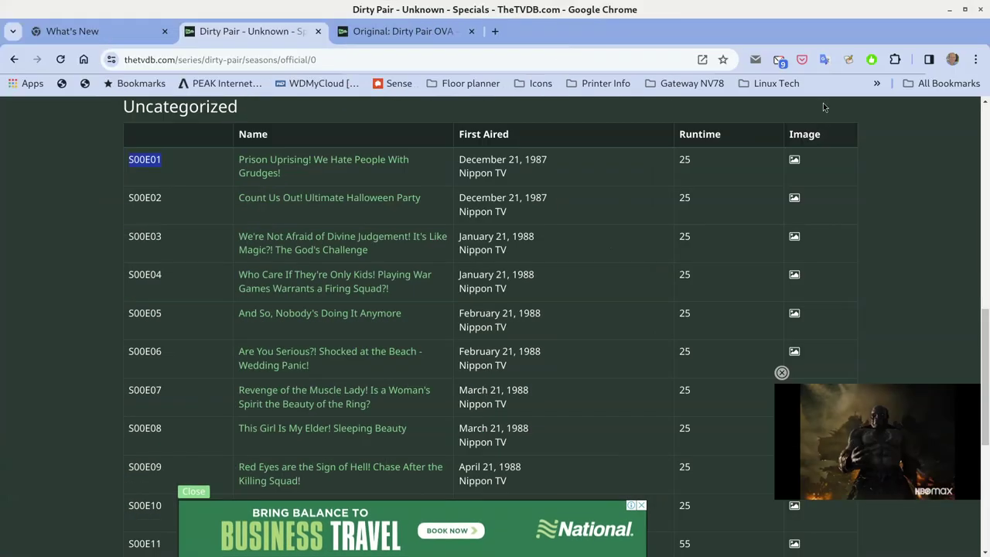
pyautogui.click(494, 31)
pyautogui.click(438, 281)
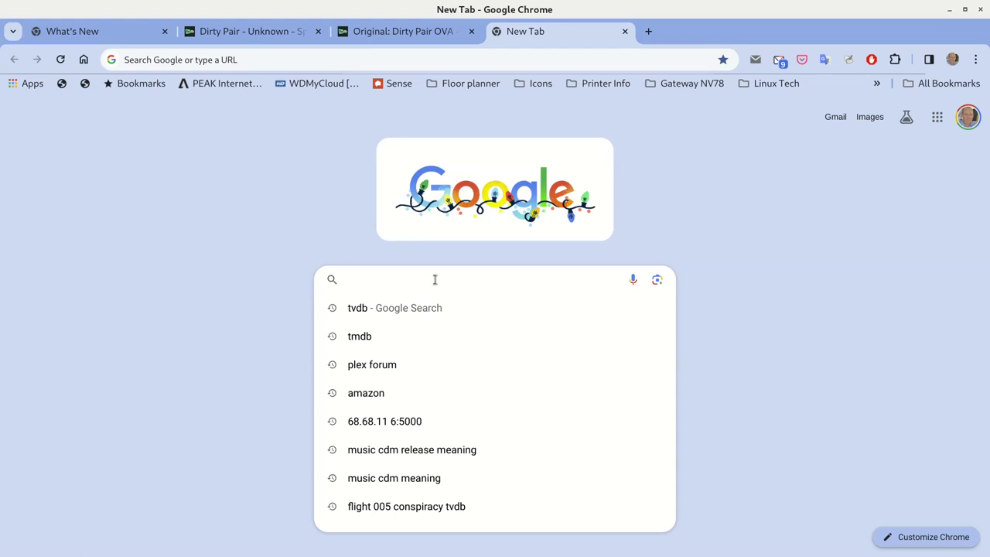
pyautogui.write('tmdb')
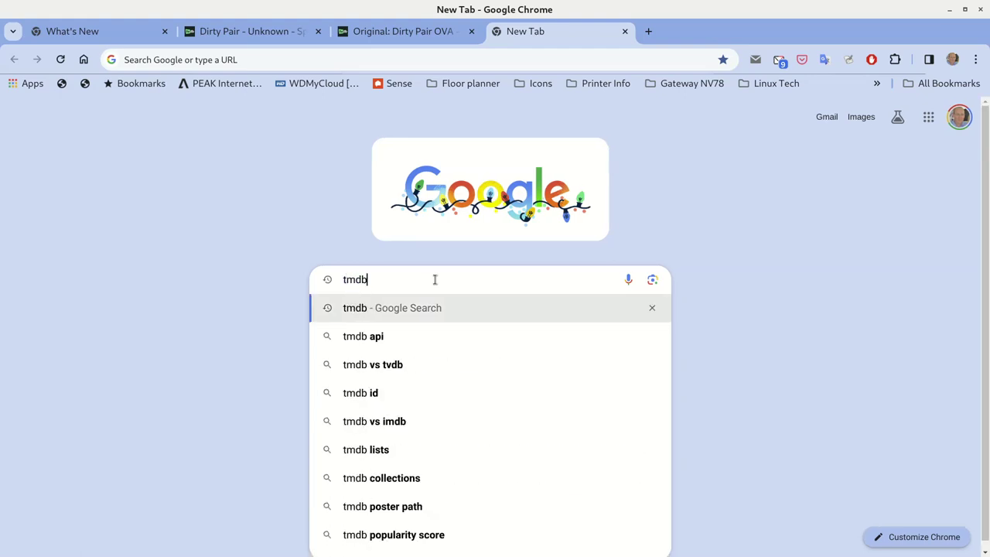
pyautogui.press('Return')
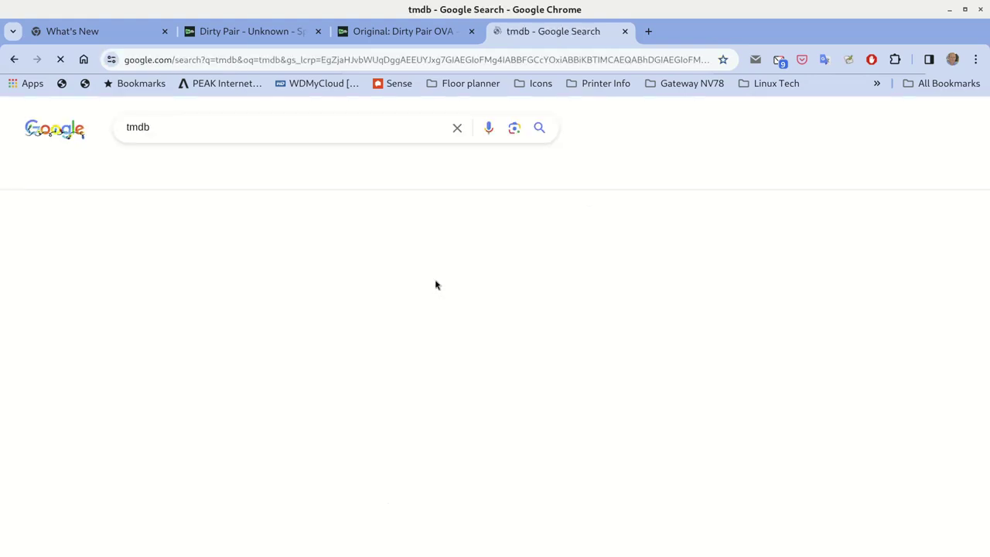
pyautogui.click(183, 242)
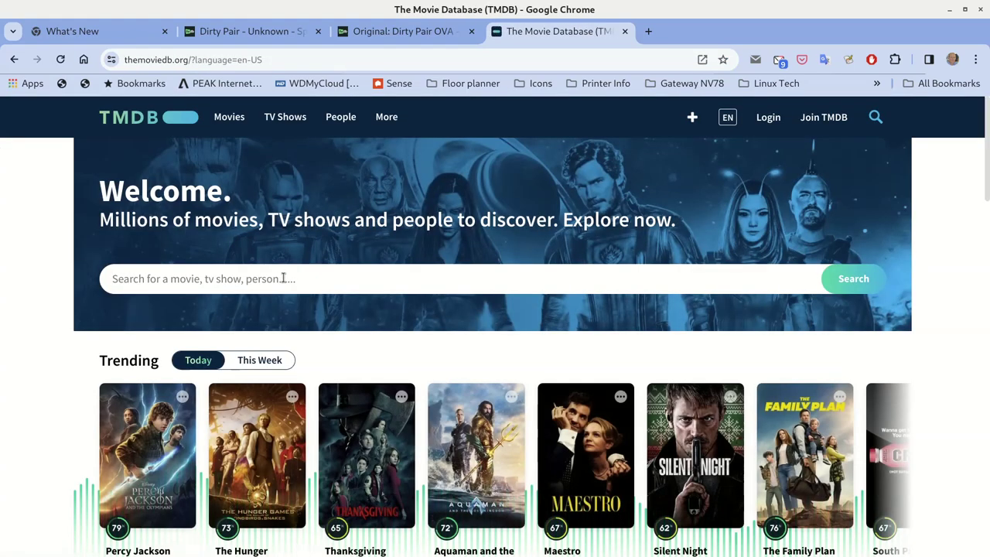
# Search The Movie Database for "dirty pair" and open the 1985 Dirty Pair series
pyautogui.click(283, 278)
pyautogui.write('dirty p')
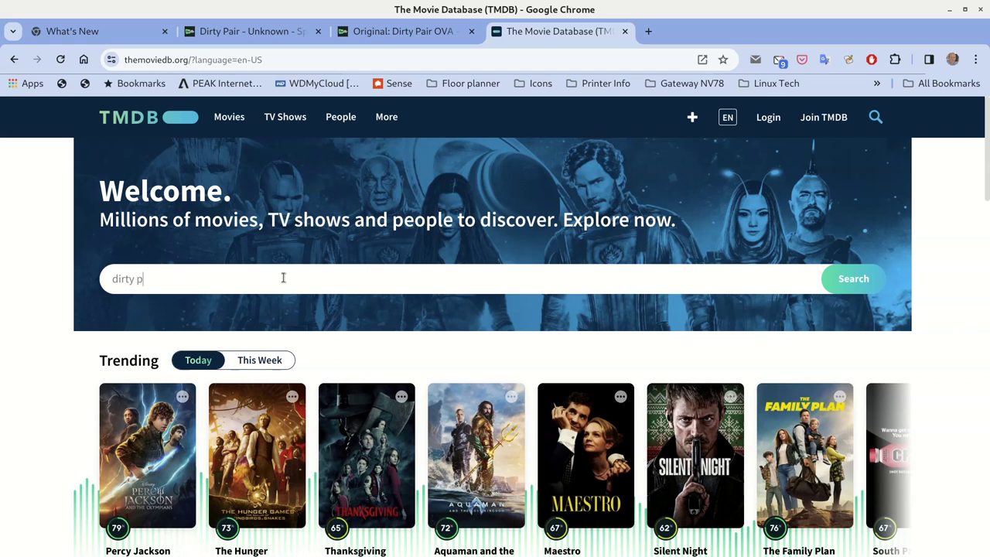
pyautogui.write('air')
pyautogui.press('Return')
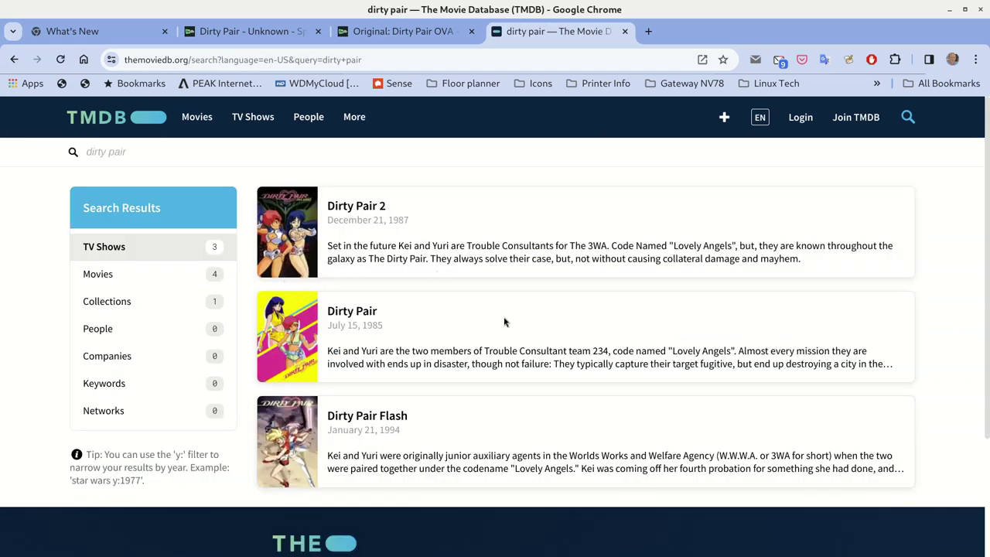
pyautogui.click(361, 313)
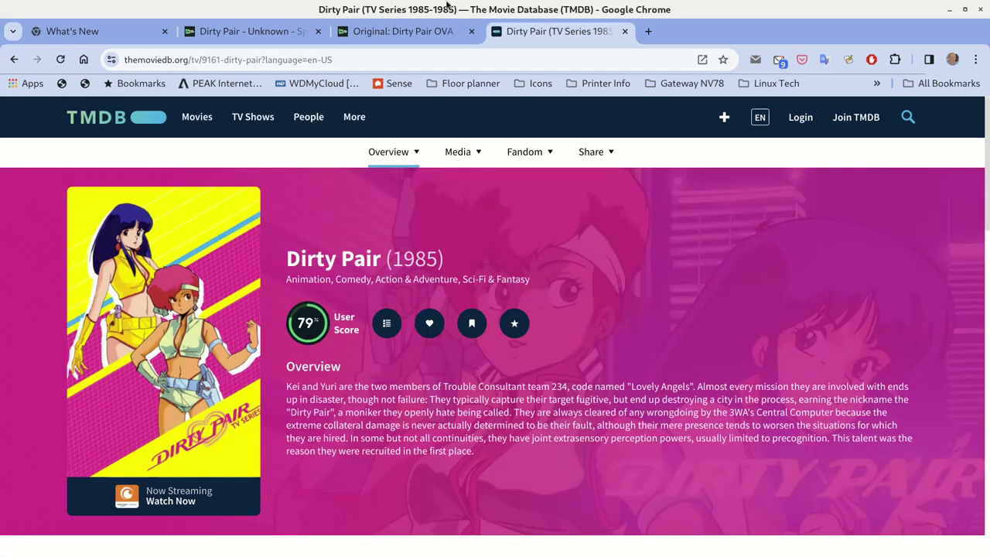
# Open the Specials season of Dirty Pair on TMDB and review its episode list
pyautogui.scroll(-10, 403, 154)
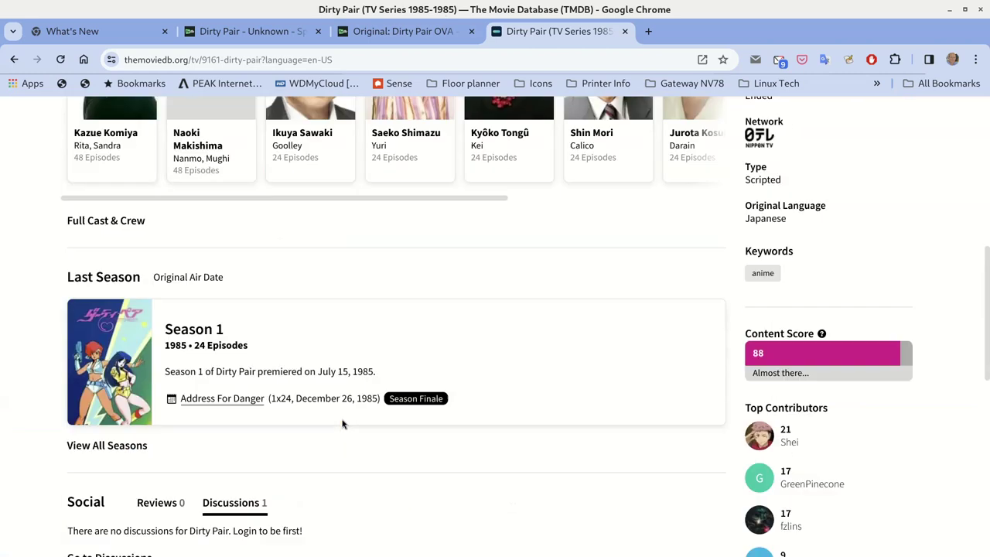
pyautogui.click(204, 288)
pyautogui.click(85, 256)
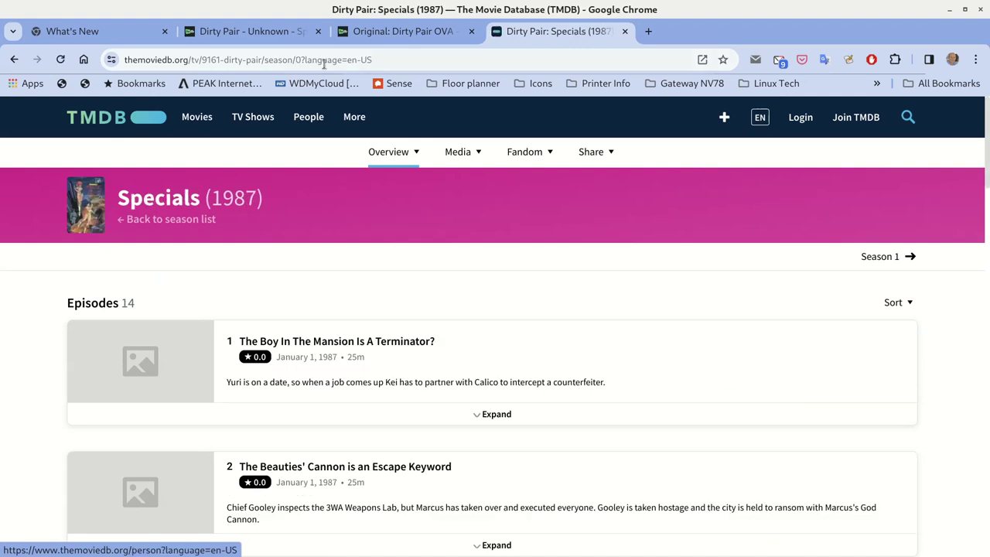
pyautogui.scroll(-5, 415, 348)
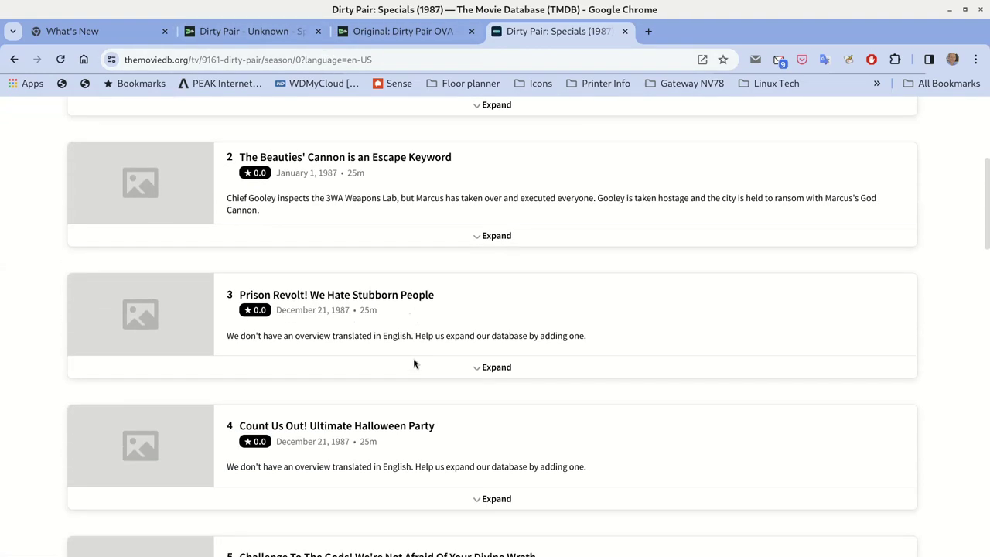
pyautogui.scroll(-1, 415, 363)
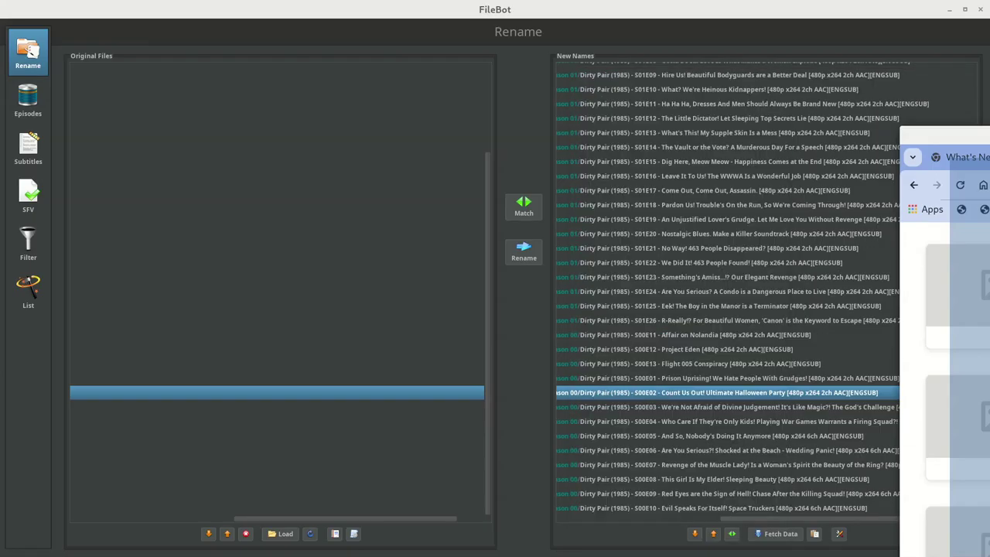
# Return to FileBot and compare the original names of specials S00E02, S00E03 and S00E05 with their proposed new names
pyautogui.hotkey('alt', 'Tab')
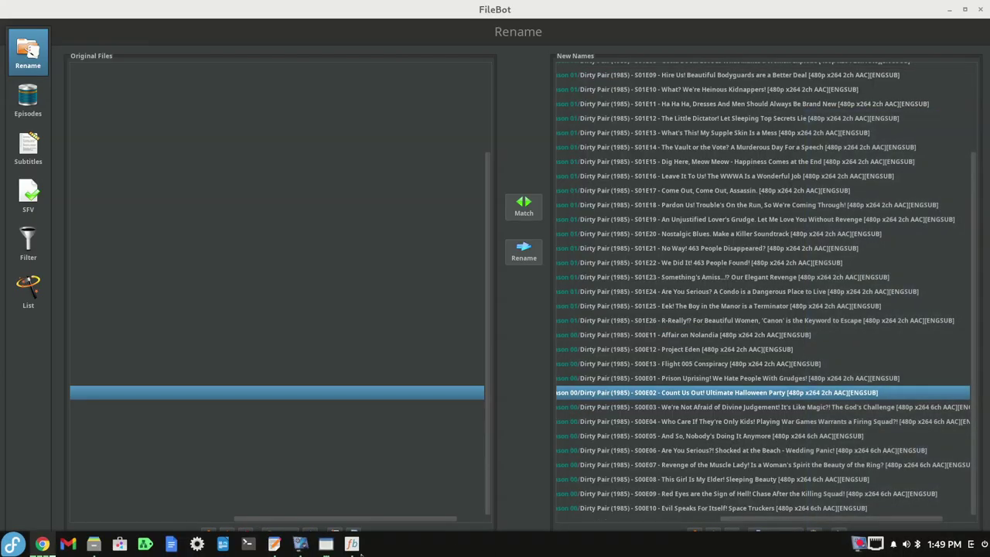
pyautogui.moveTo(379, 524); pyautogui.dragTo(319, 510)
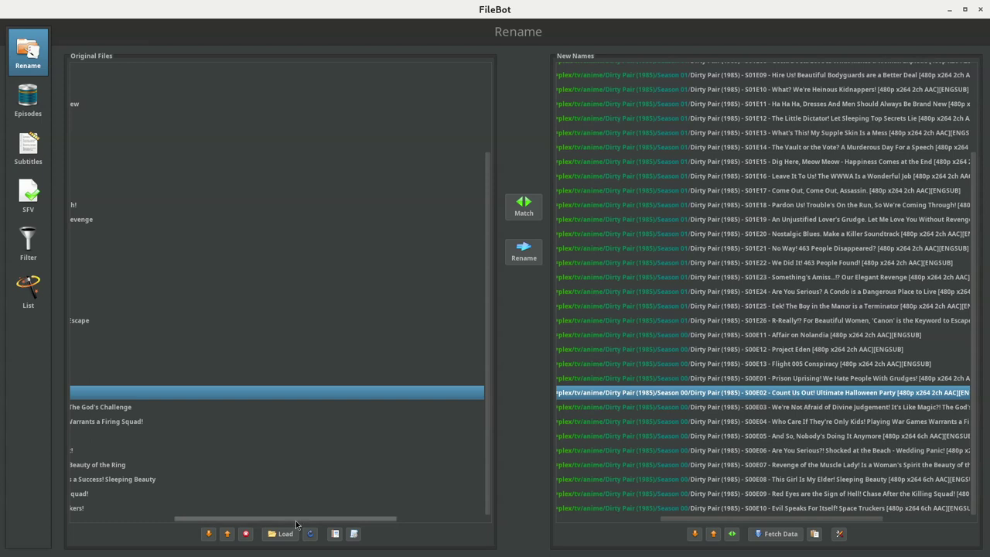
pyautogui.moveTo(297, 519); pyautogui.dragTo(178, 509)
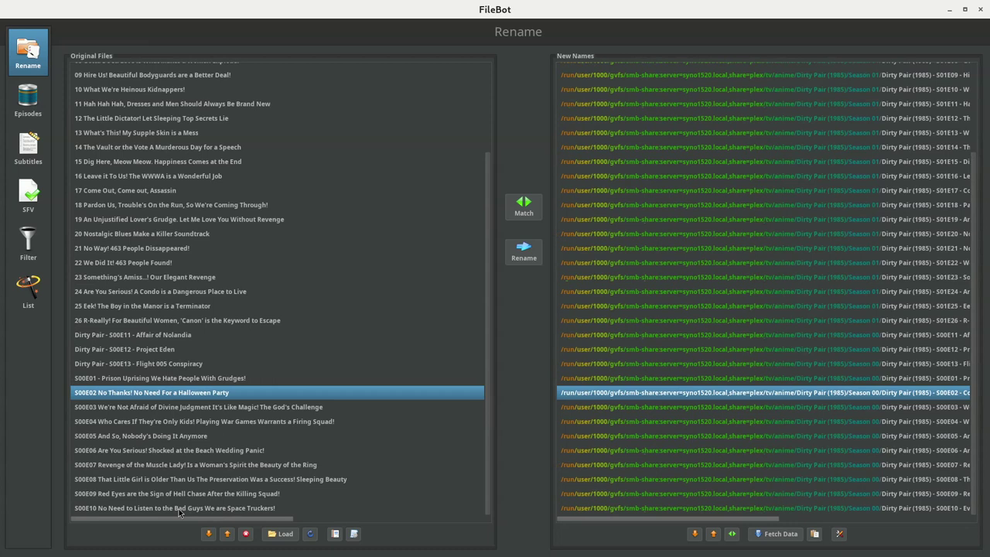
pyautogui.click(225, 410)
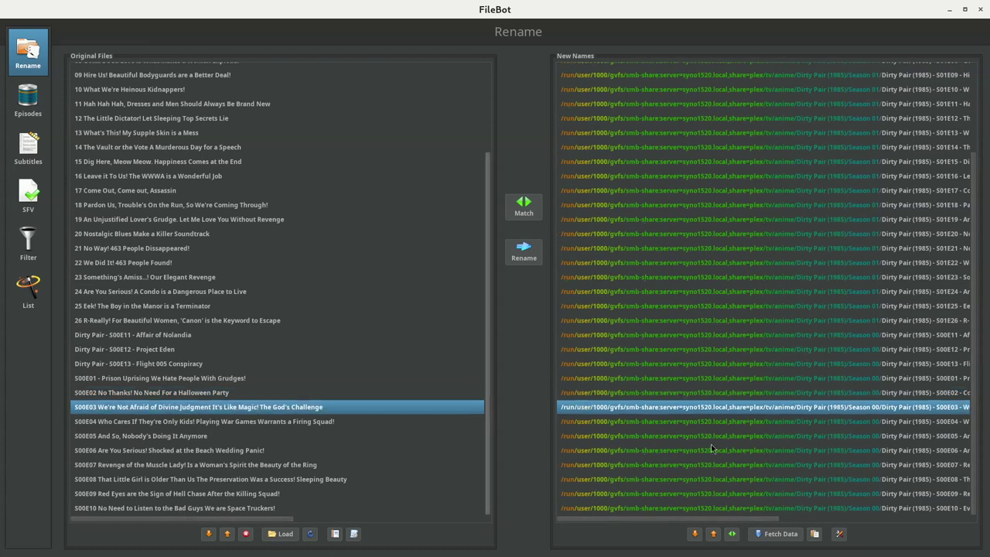
pyautogui.moveTo(581, 521)
pyautogui.mouseDown()
pyautogui.moveTo(661, 526)
pyautogui.moveTo(582, 526)
pyautogui.mouseUp()
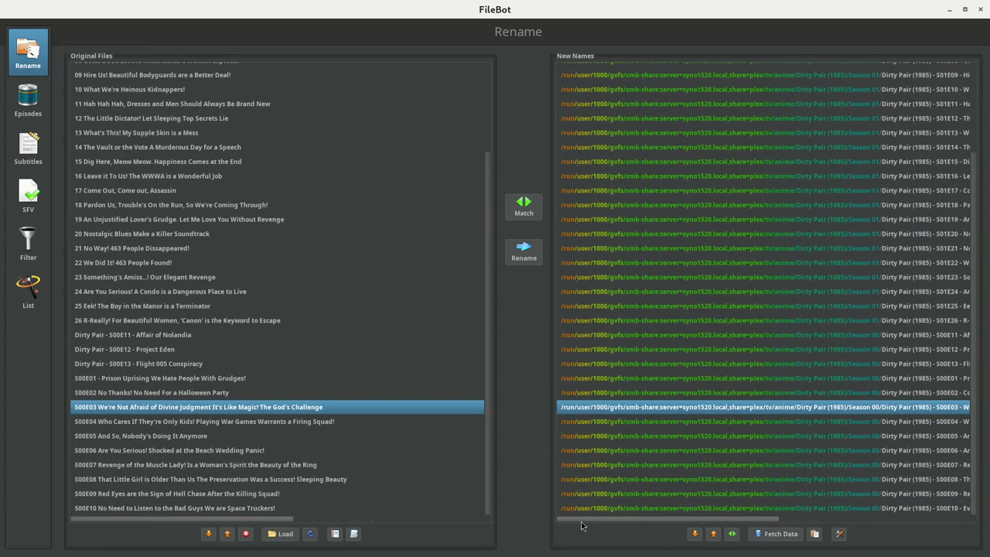
pyautogui.click(170, 437)
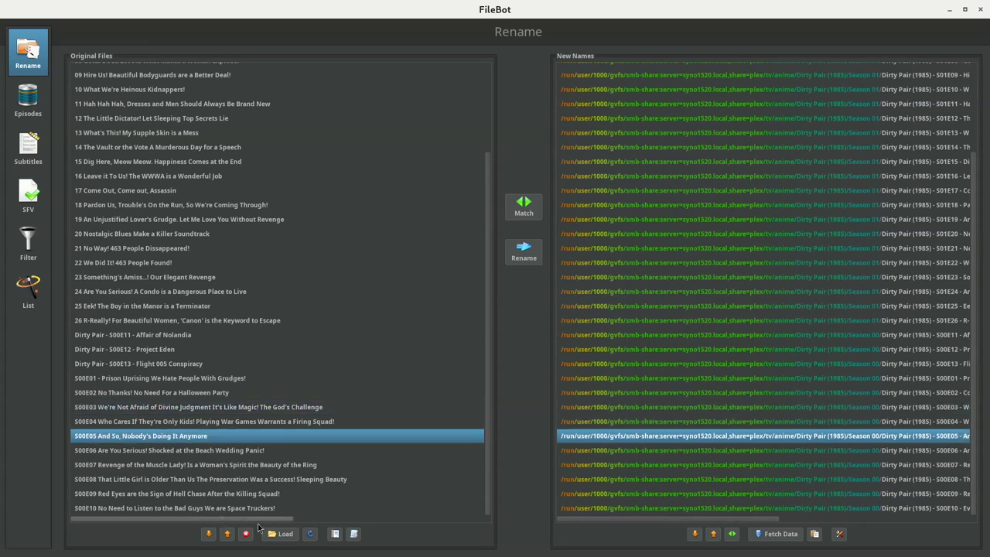
pyautogui.moveTo(259, 525); pyautogui.dragTo(335, 528)
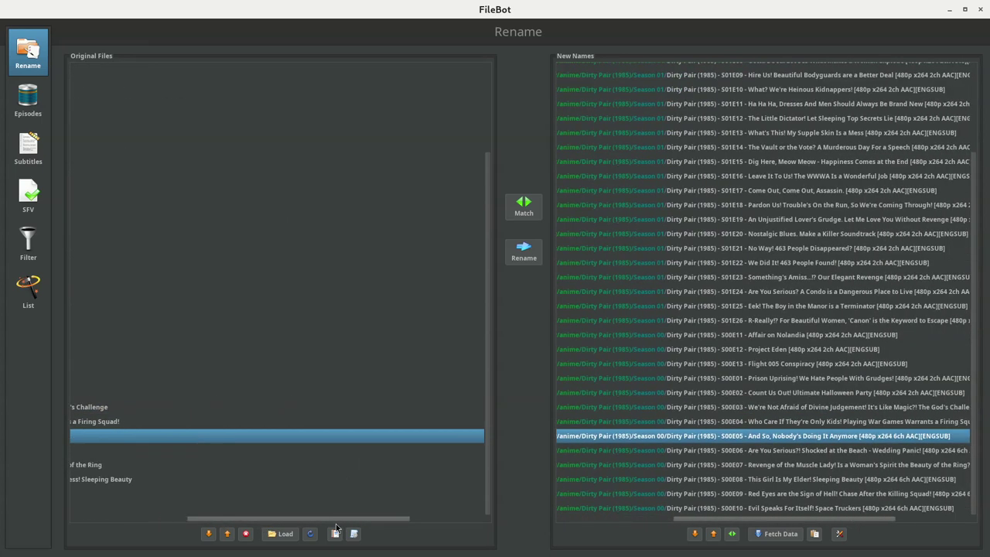
# Compare specials S00E06, S00E07 and S00E09 with their proposed new names, and review the whole list of Dirty Pair files
pyautogui.click(598, 450)
pyautogui.moveTo(396, 517); pyautogui.dragTo(327, 530)
pyautogui.press('Down')
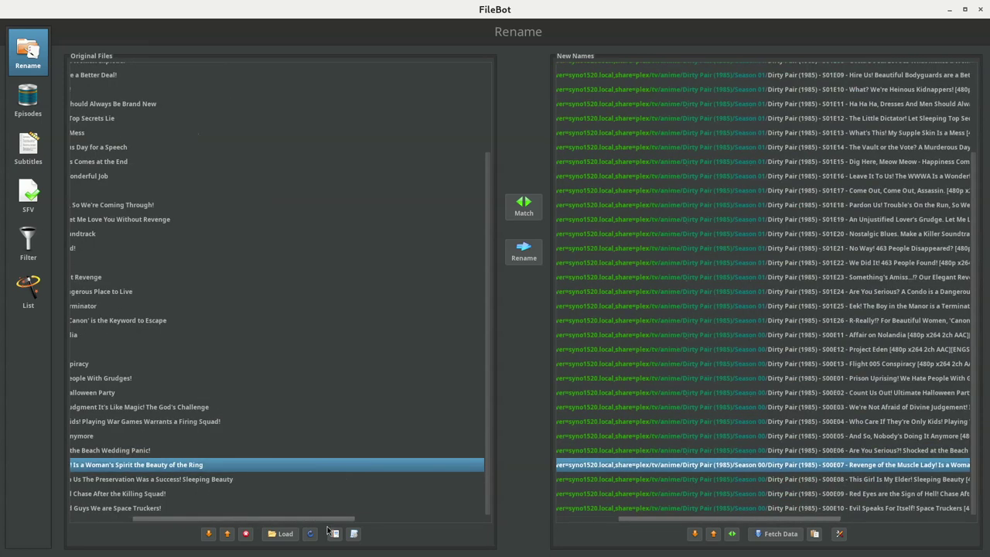
pyautogui.moveTo(279, 523); pyautogui.dragTo(262, 523)
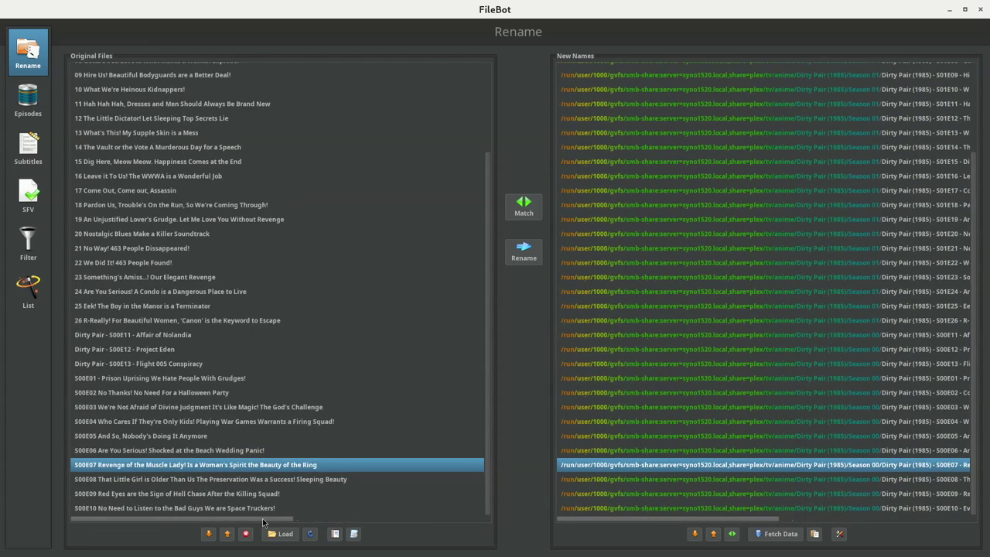
pyautogui.click(213, 496)
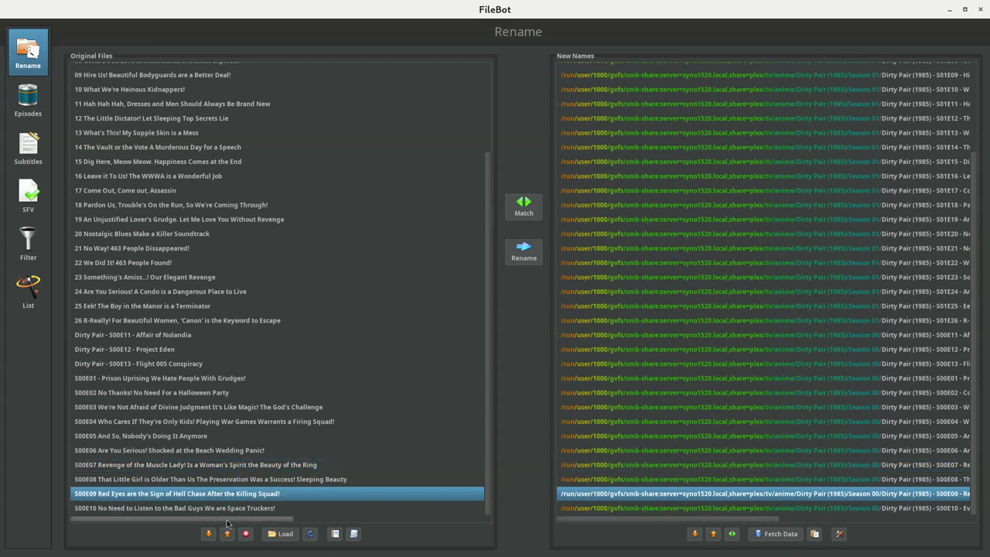
pyautogui.moveTo(226, 523); pyautogui.dragTo(205, 522)
pyautogui.hscroll(5, 410, 536)
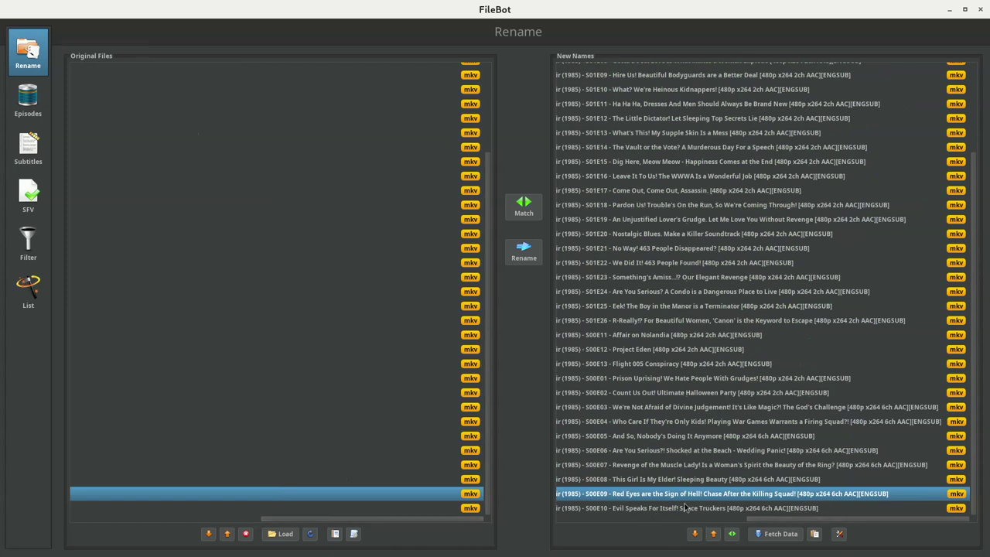
pyautogui.hscroll(-5, 759, 519)
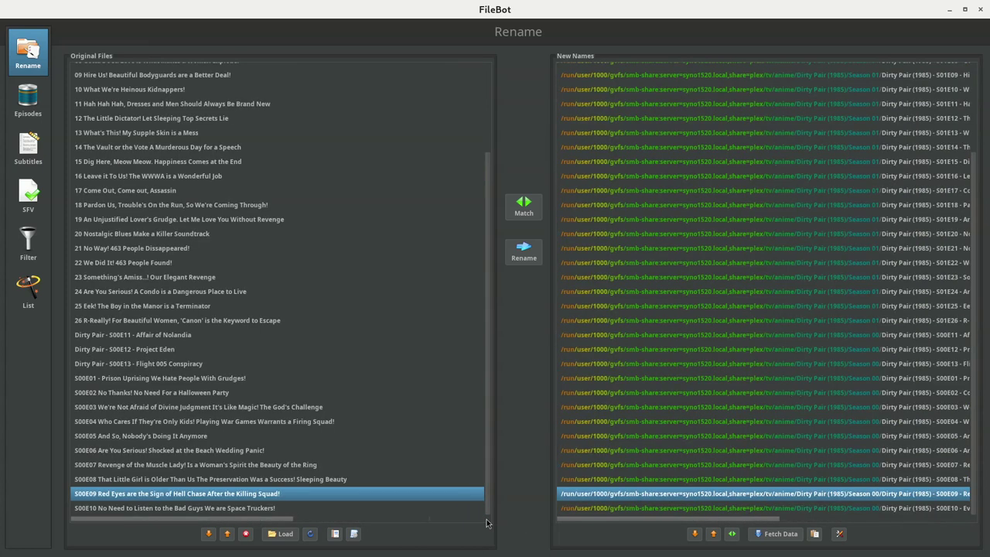
pyautogui.scroll(3, 481, 419)
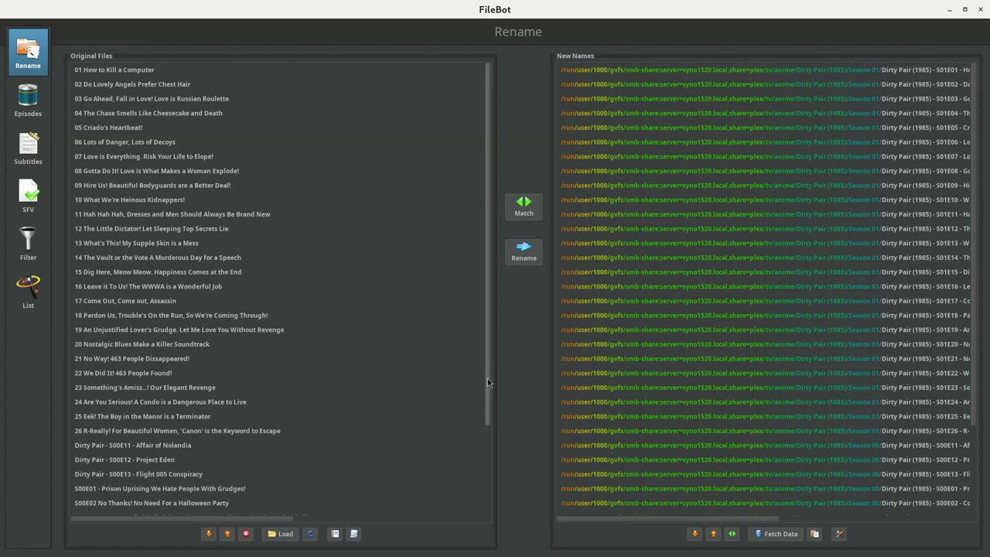
pyautogui.moveTo(487, 378); pyautogui.dragTo(482, 448)
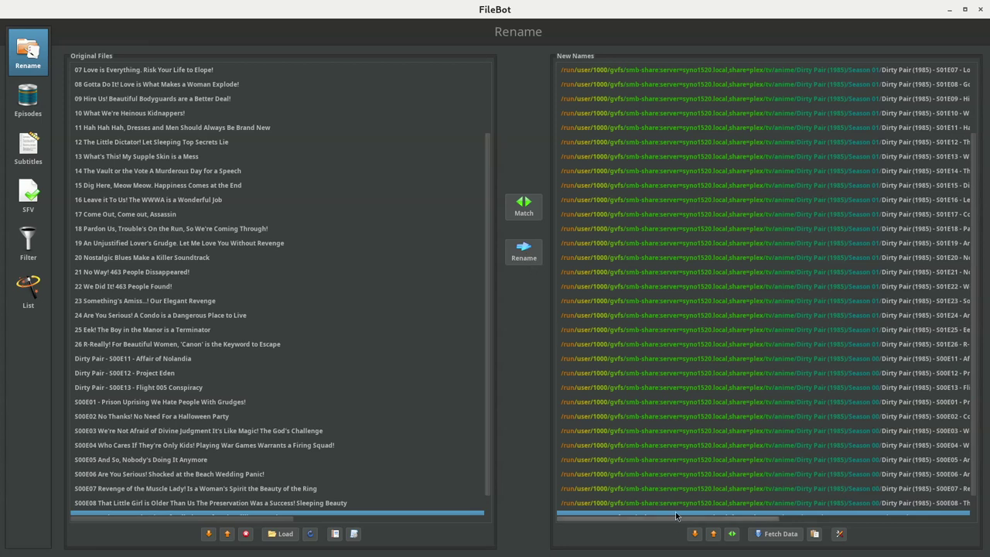
# Rename the listed Dirty Pair files with the invalid characters stripped from their new names, and close FileBot
pyautogui.scroll(-1, 675, 511)
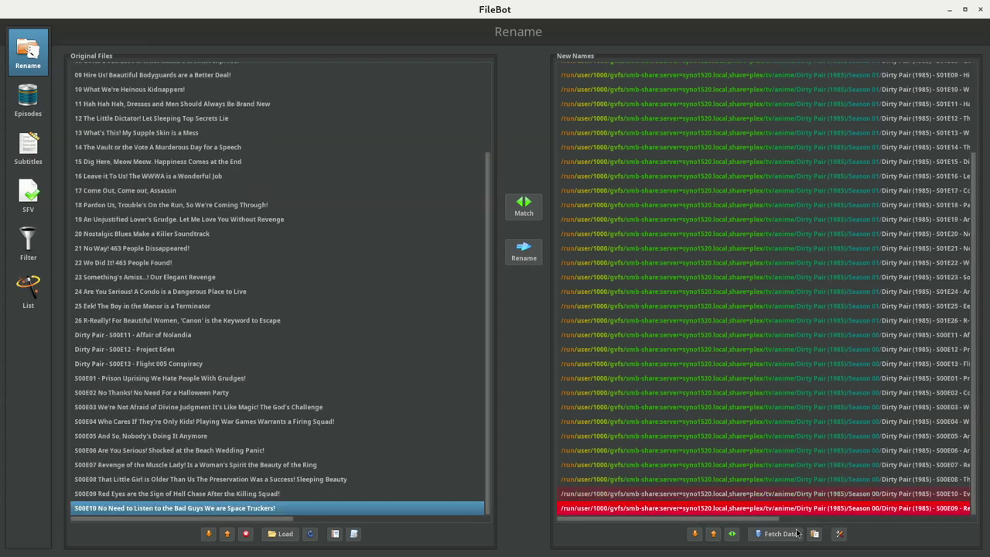
pyautogui.click(525, 252)
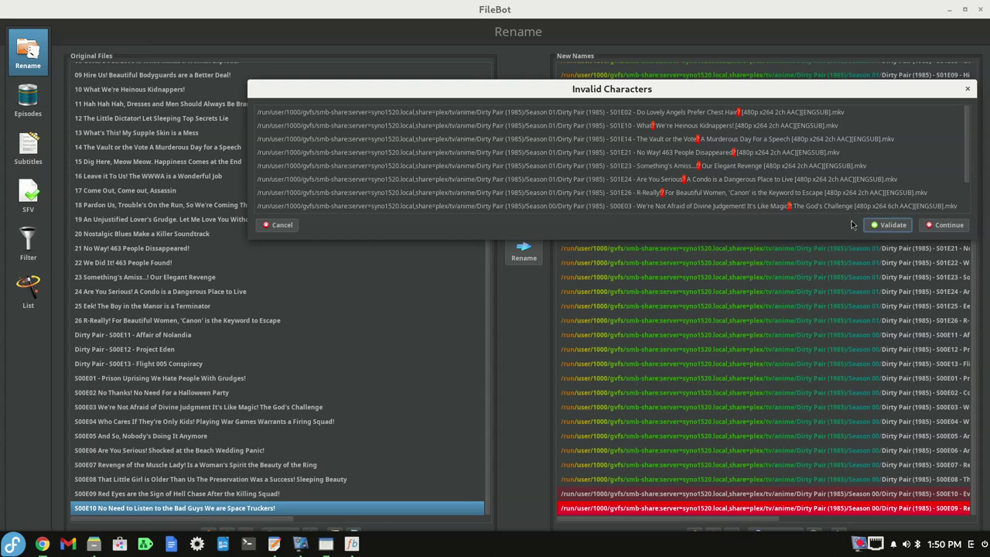
pyautogui.click(889, 225)
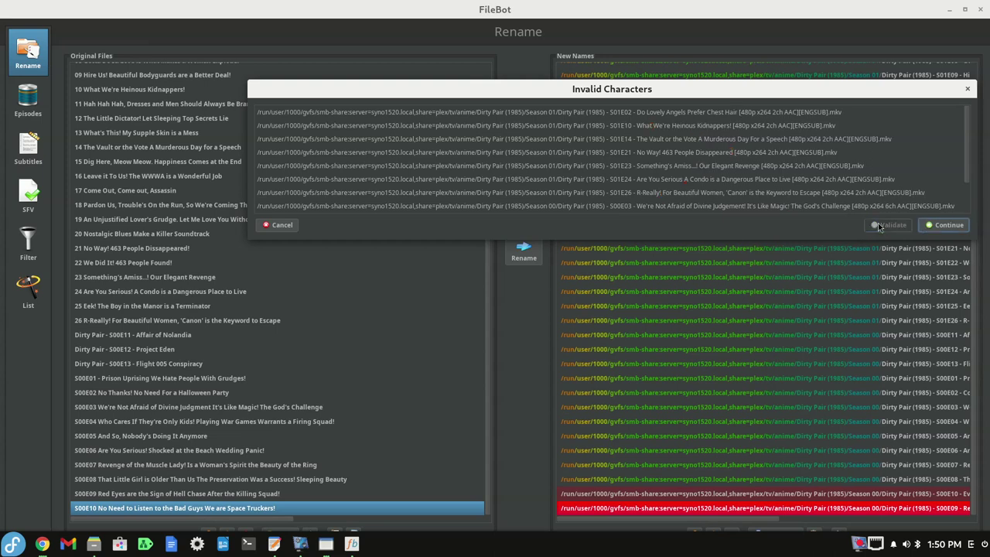
pyautogui.click(932, 225)
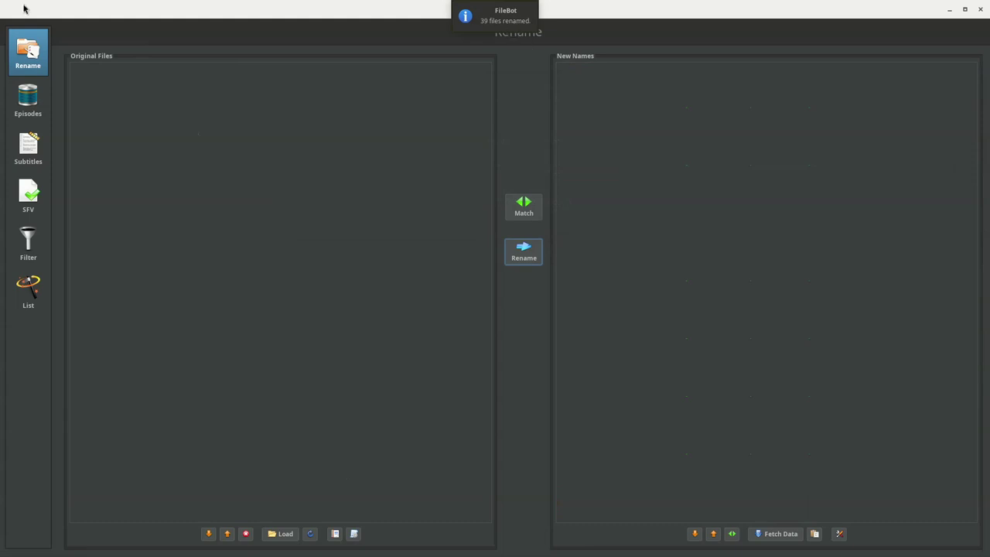
pyautogui.click(980, 9)
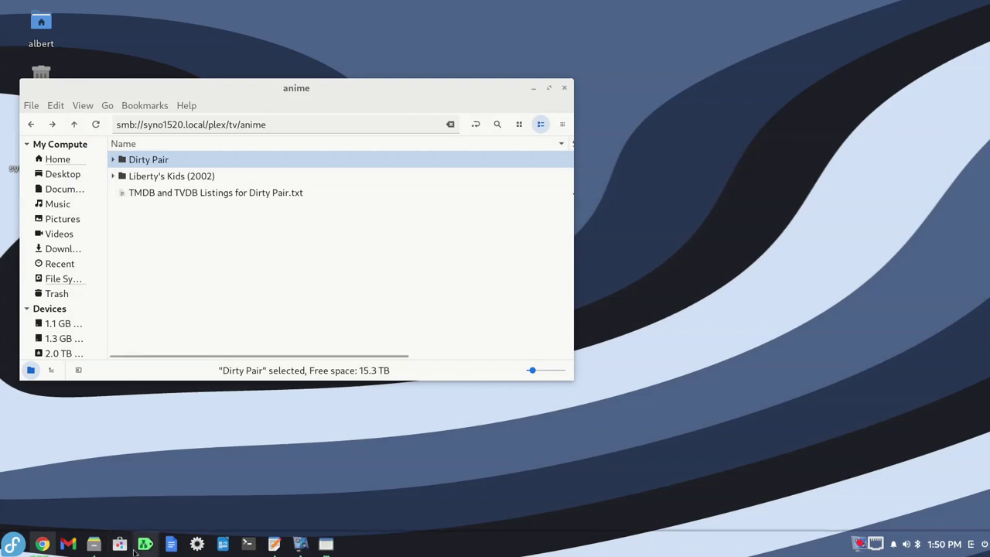
# Refresh the anime folder in the file manager and review the renamed specials in Dirty Pair (1985)/Season 00
pyautogui.click(196, 93)
pyautogui.press('F5')
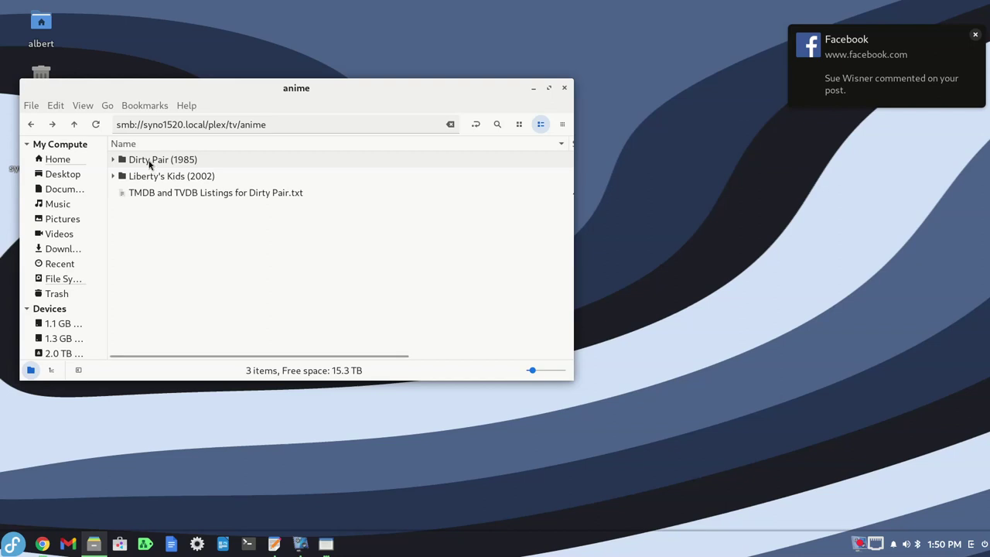
pyautogui.doubleClick(150, 163)
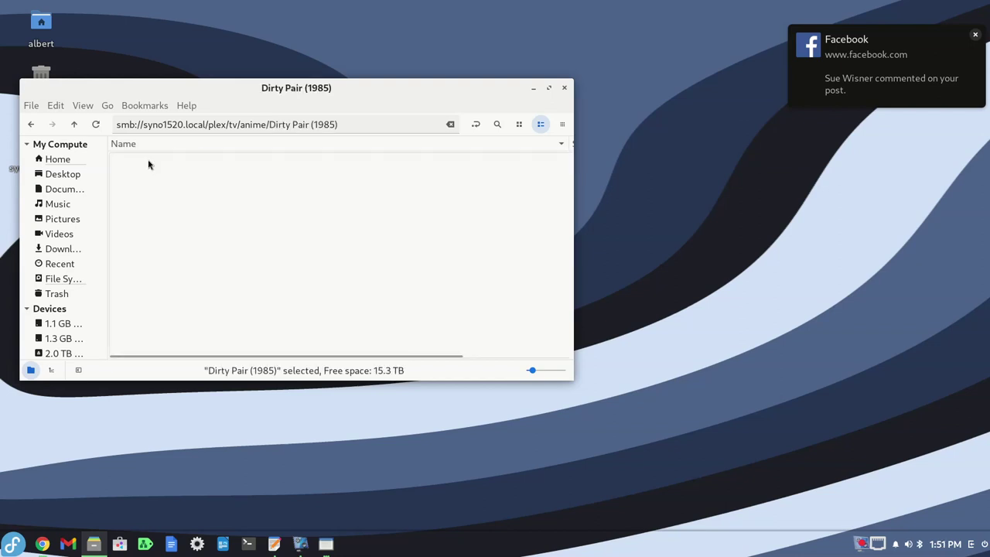
pyautogui.moveTo(200, 87); pyautogui.dragTo(324, 53)
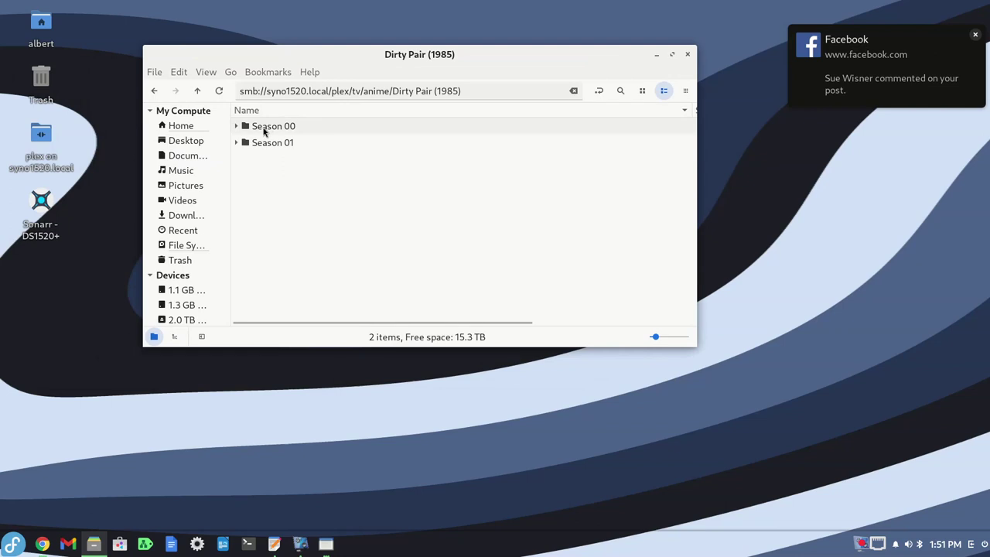
pyautogui.doubleClick(270, 126)
pyautogui.scroll(-1, 433, 280)
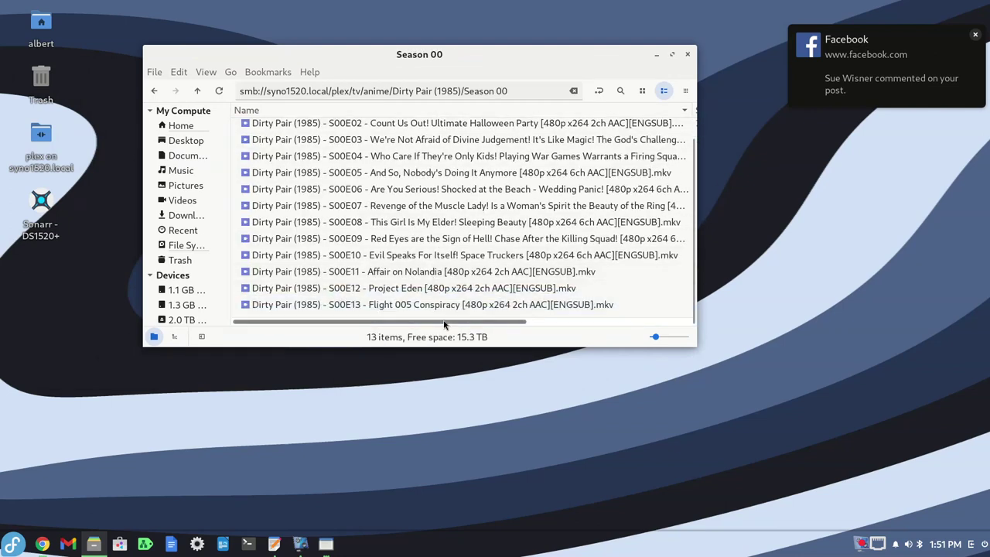
pyautogui.hscroll(5, 444, 325)
pyautogui.hscroll(-5, 590, 328)
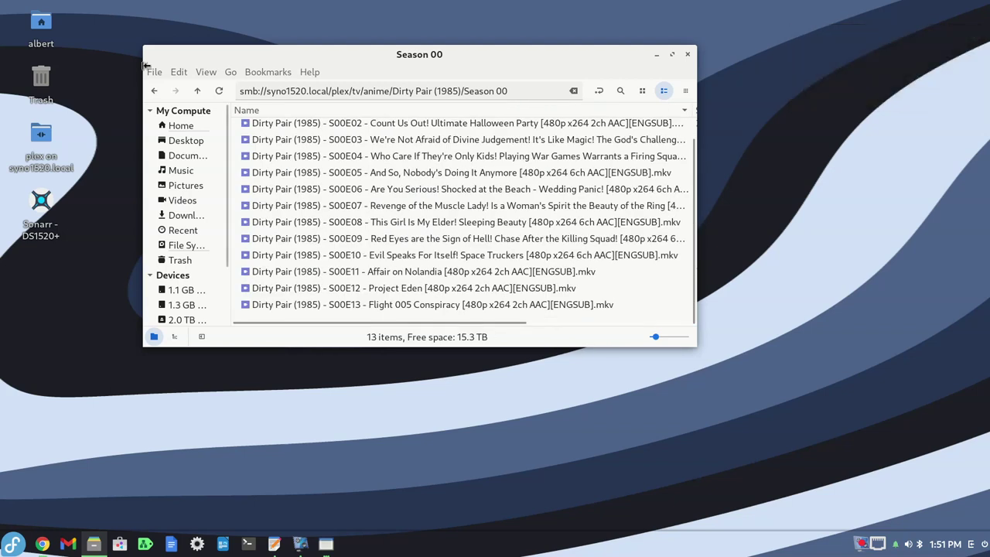
# Review the renamed episodes in Dirty Pair's Season 01 folder and minimize the file manager
pyautogui.click(153, 91)
pyautogui.click(281, 144)
pyautogui.doubleClick(281, 144)
pyautogui.scroll(-6, 354, 290)
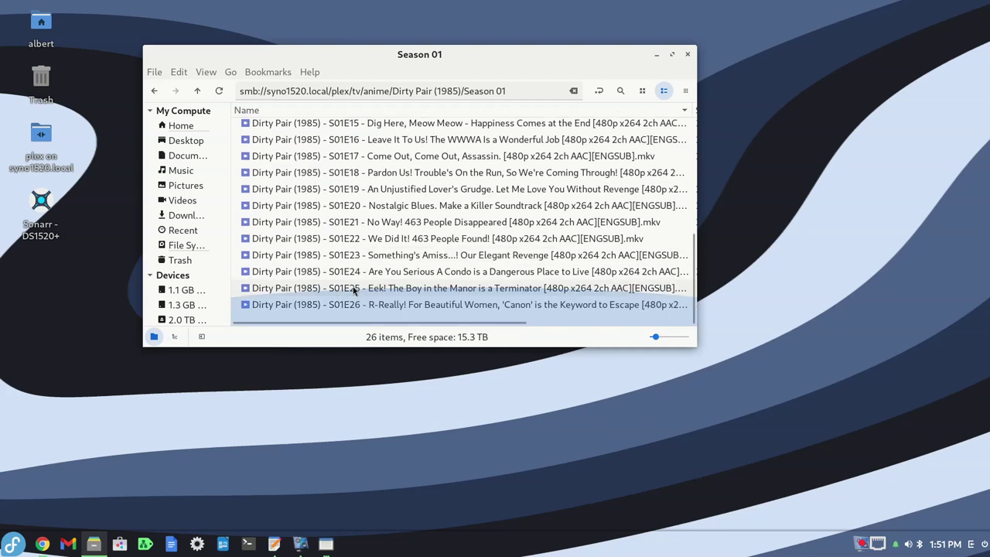
pyautogui.scroll(4, 353, 290)
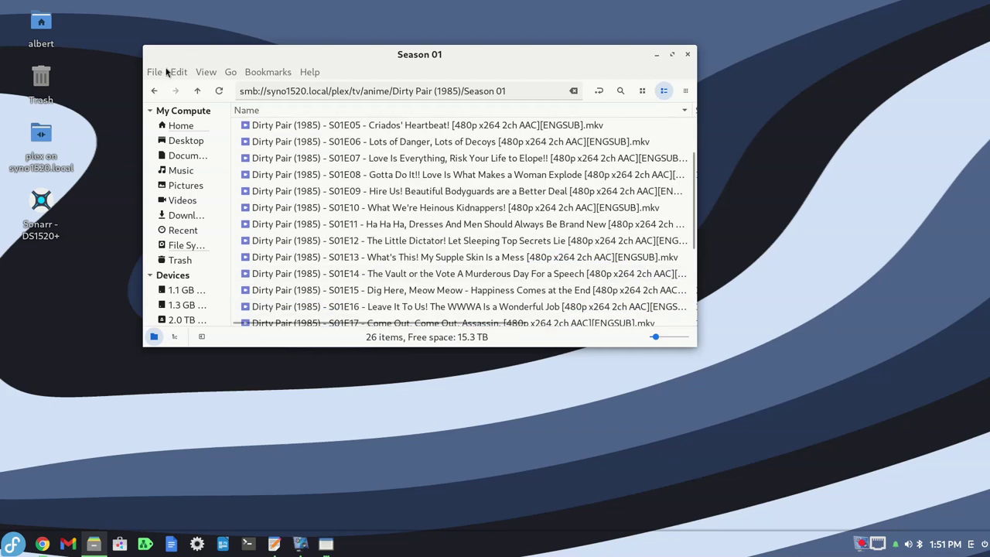
pyautogui.click(656, 54)
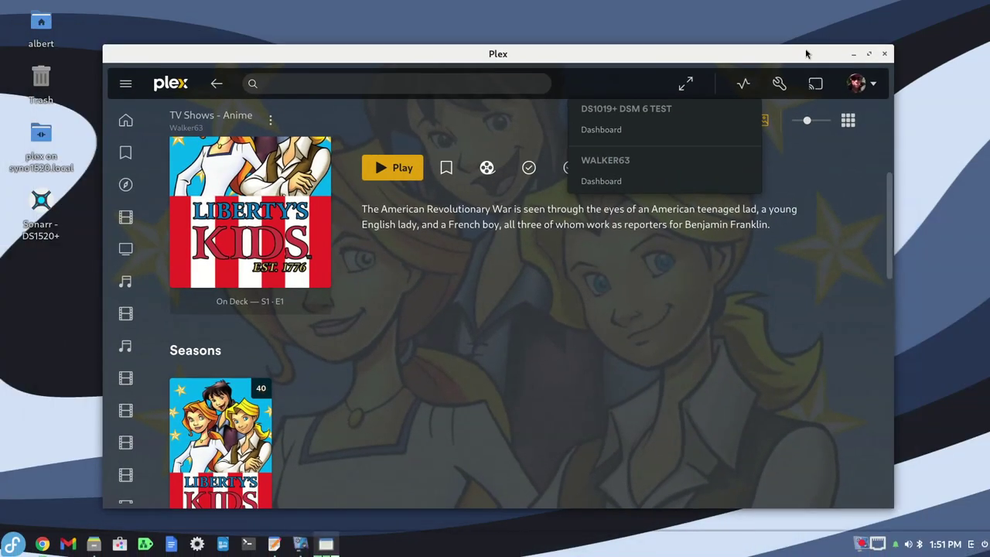
# Scan the files of the TV Shows - Anime library in Plex and check the server's running activity
pyautogui.doubleClick(800, 53)
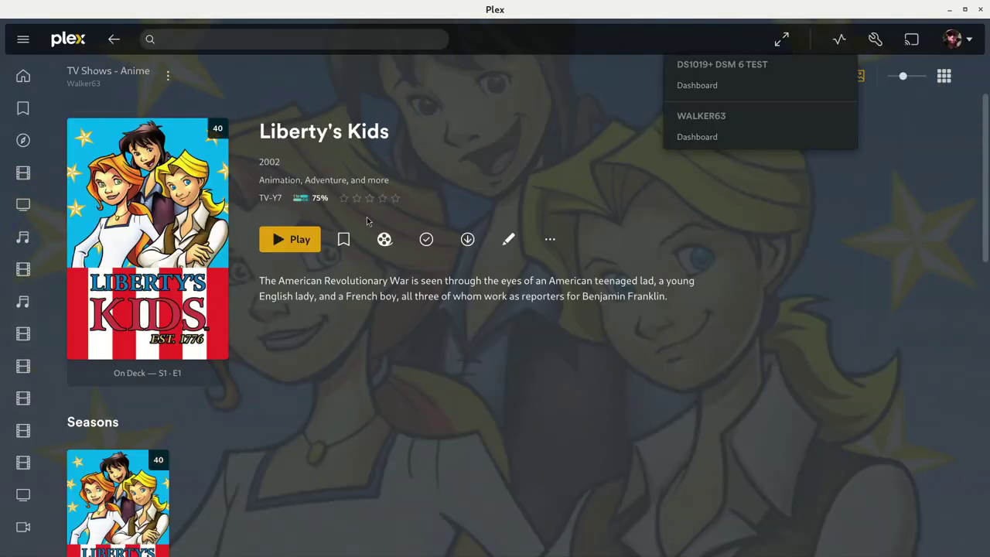
pyautogui.click(127, 76)
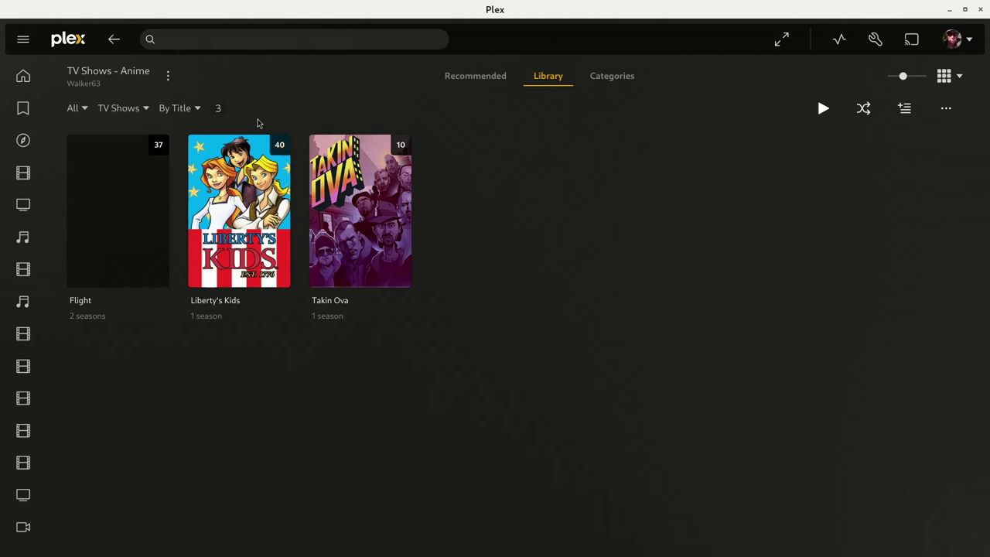
pyautogui.click(169, 78)
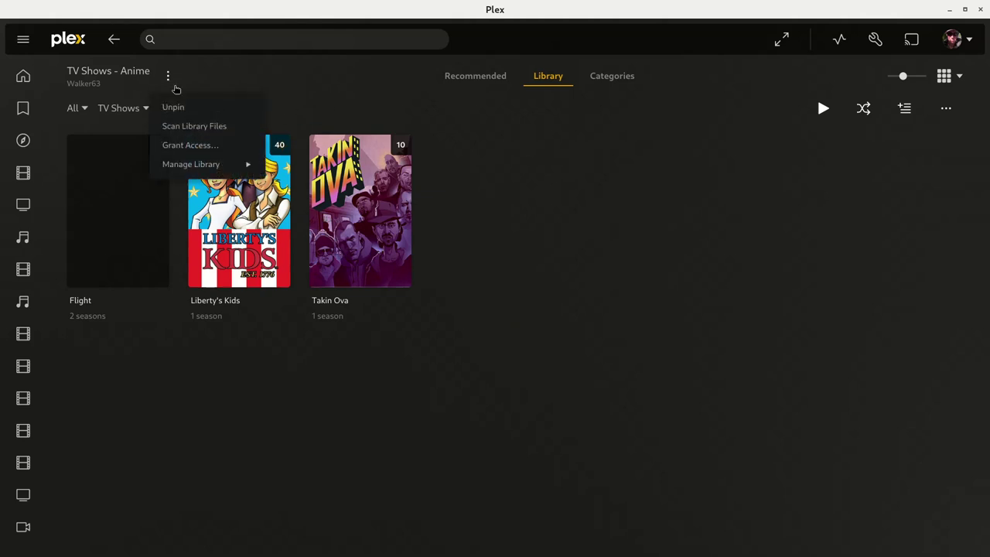
pyautogui.click(184, 125)
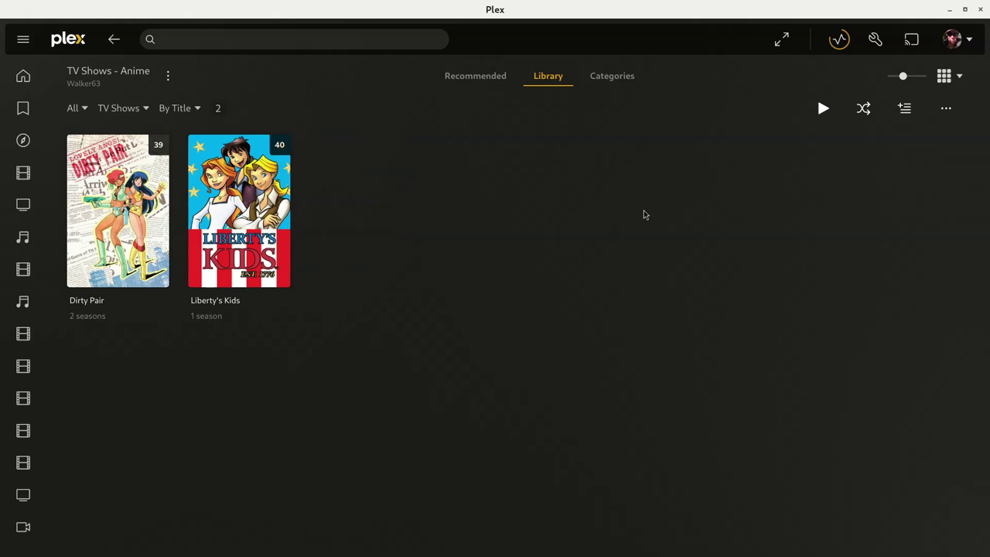
pyautogui.click(846, 42)
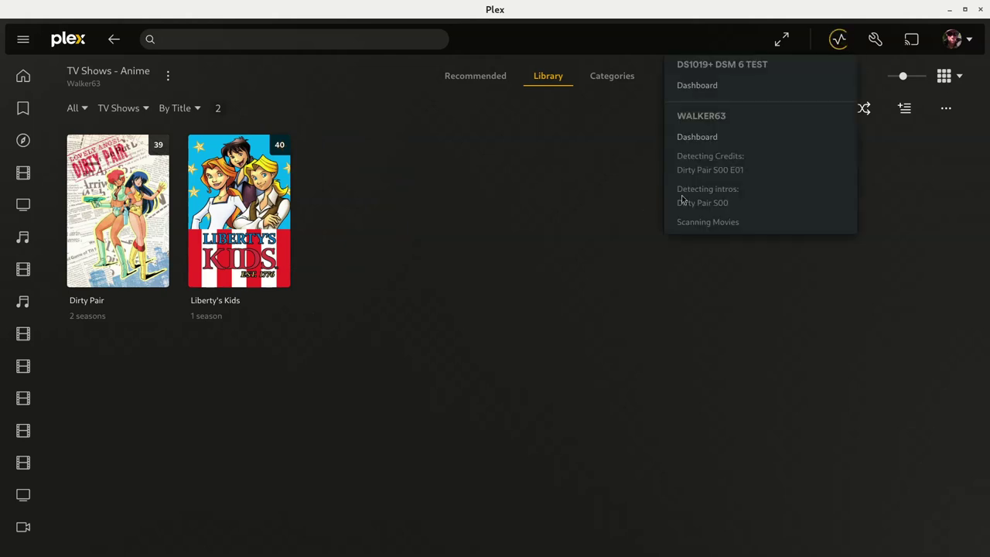
pyautogui.click(546, 238)
# Open the Dirty Pair show in Plex and review the episodes of its Specials season
pyautogui.click(166, 192)
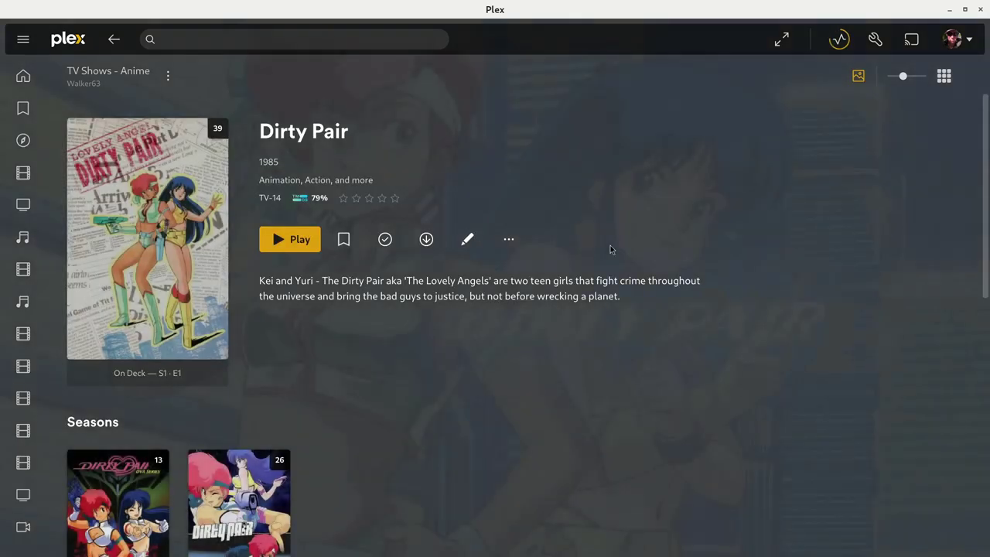
pyautogui.scroll(-2, 541, 301)
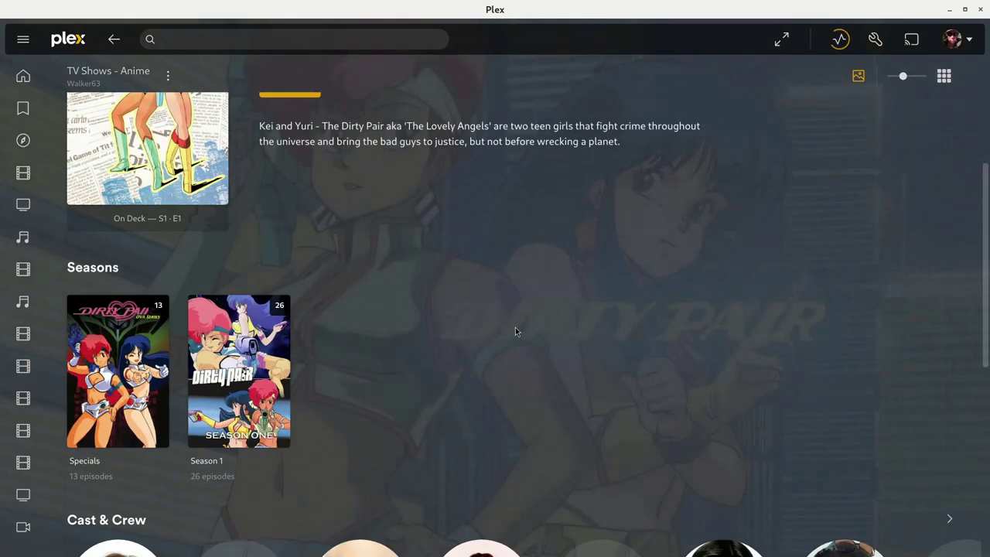
pyautogui.click(156, 395)
pyautogui.scroll(-5, 508, 346)
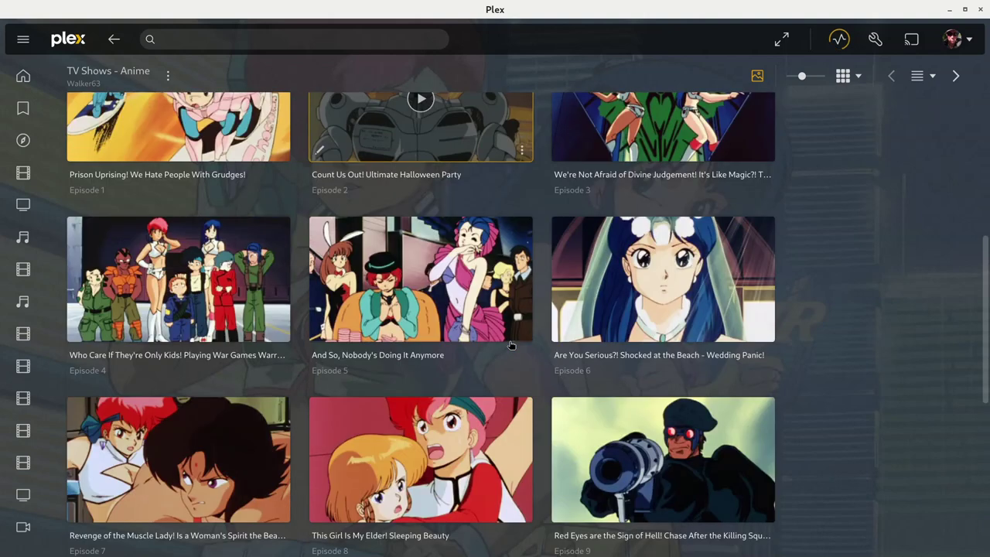
pyautogui.scroll(-5, 510, 345)
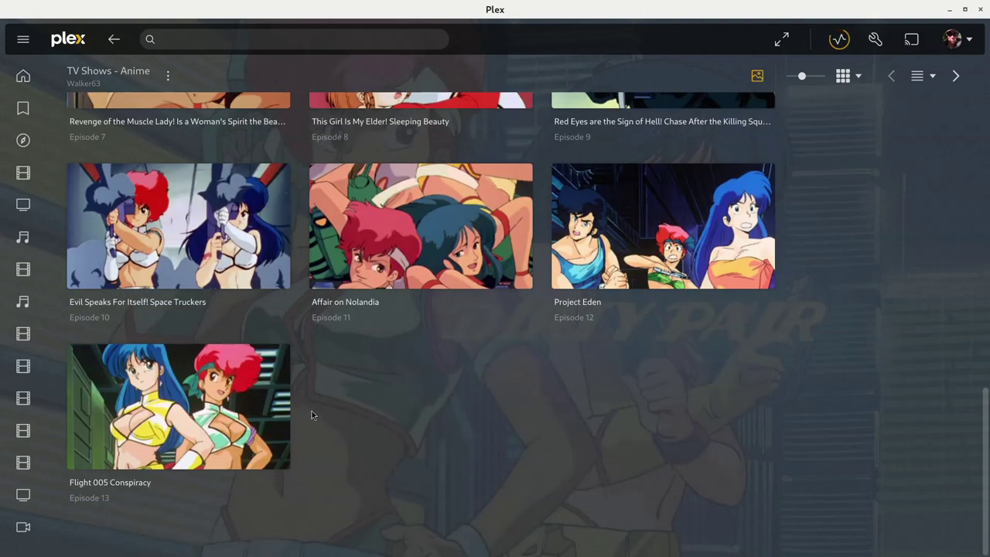
pyautogui.scroll(3, 312, 414)
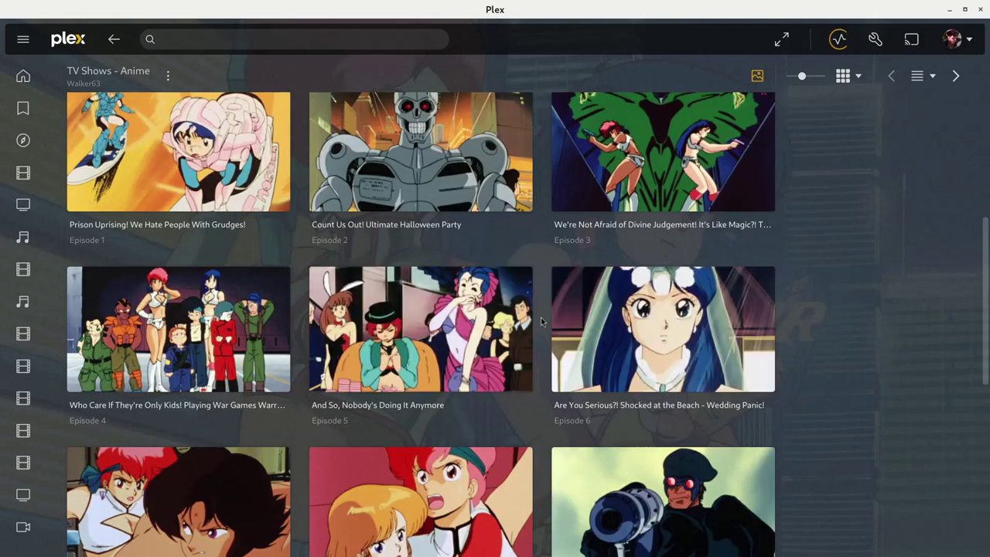
# View the details of Specials episode 5, "And So, Nobody's Doing It Anymore", and return to the show's page
pyautogui.click(512, 317)
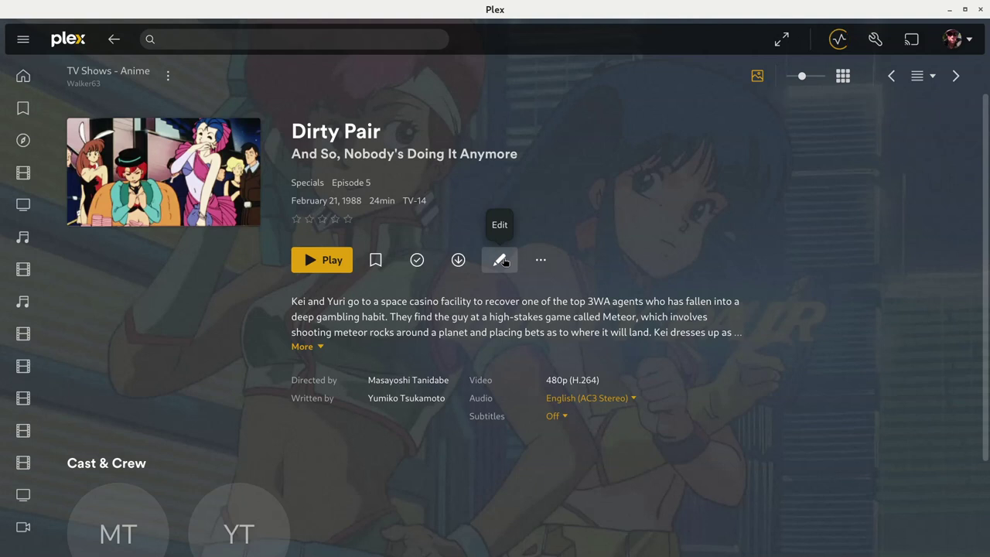
pyautogui.click(113, 40)
pyautogui.click(113, 40)
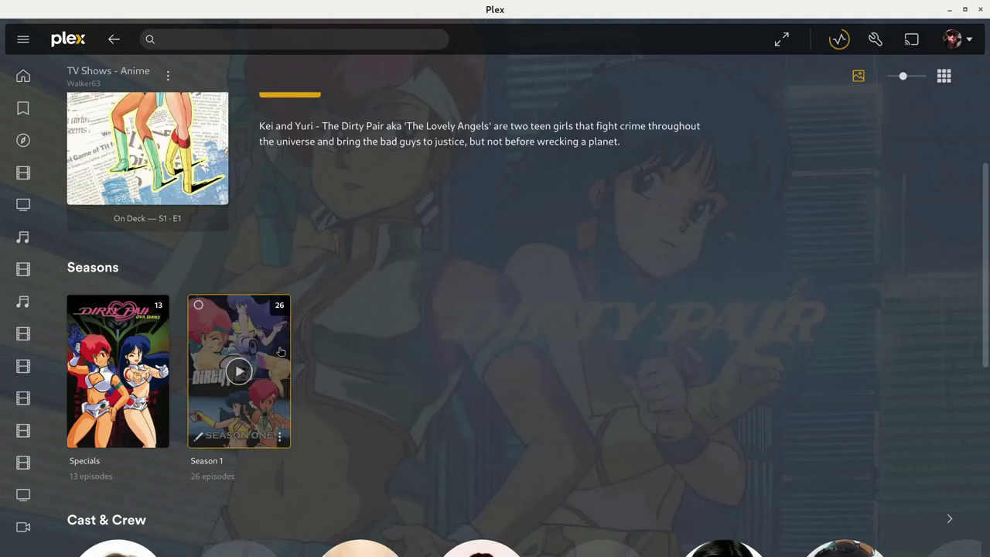
# Open Season 1 of Dirty Pair in Plex and look through its episodes
pyautogui.click(237, 364)
pyautogui.scroll(-3, 433, 369)
pyautogui.scroll(-10, 480, 372)
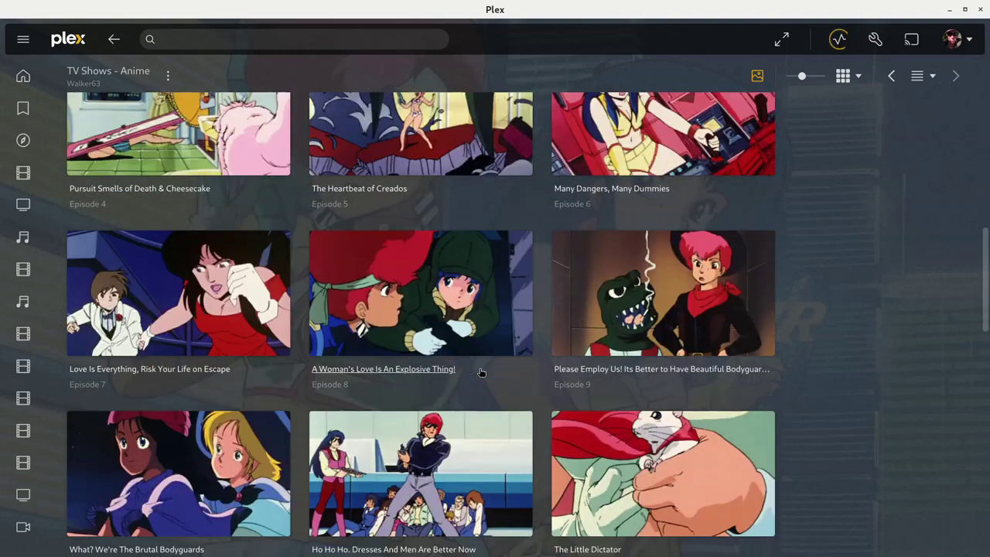
pyautogui.scroll(10, 495, 377)
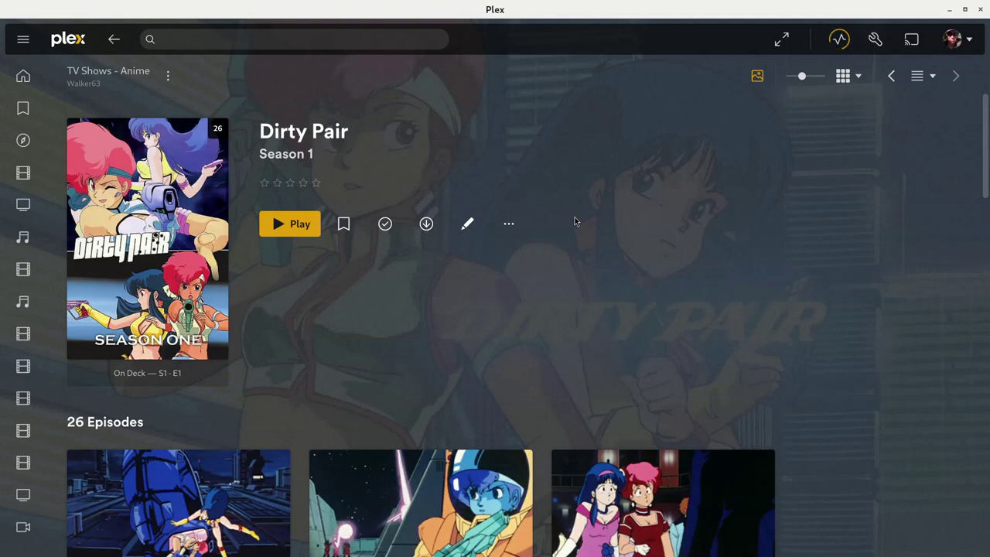
# Clear the desktop of open windows and close the separate TMDB window showing the Dirty Pair specials
pyautogui.doubleClick(650, 11)
pyautogui.press('super+d')
pyautogui.click(43, 543)
pyautogui.moveTo(495, 23); pyautogui.dragTo(559, 43)
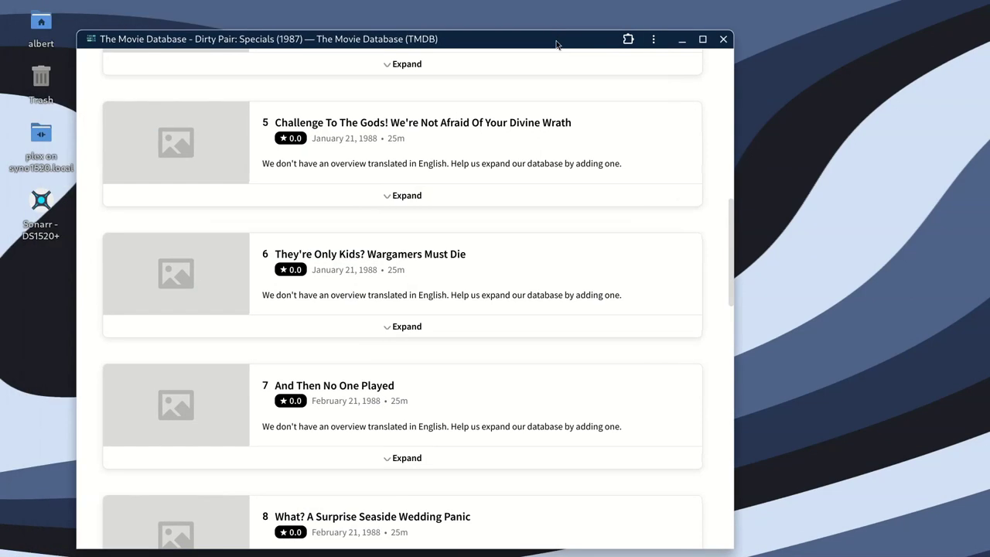
pyautogui.click(725, 39)
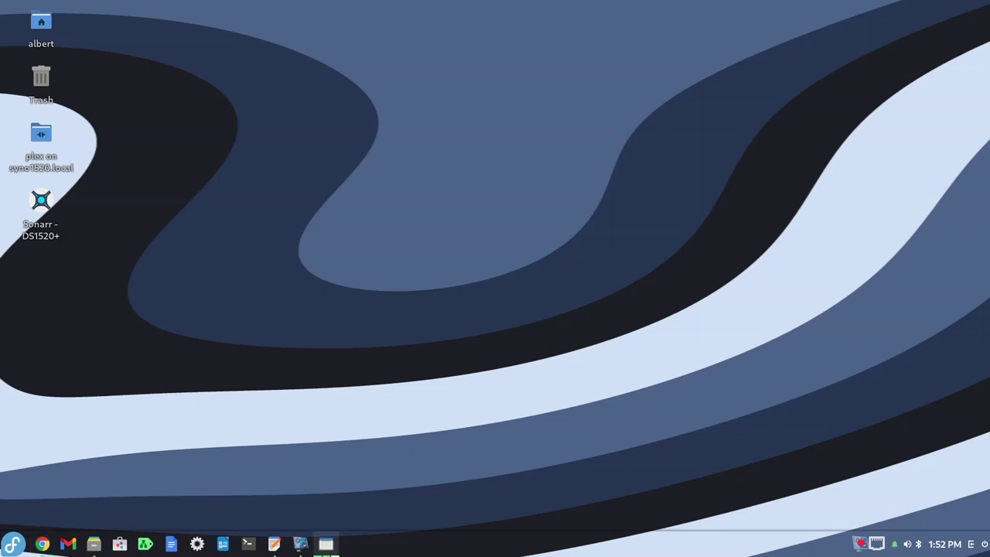
# Switch to Chrome, close the TMDB and TheTVDB tabs about Dirty Pair, and open a new tab
pyautogui.click(325, 543)
pyautogui.moveTo(678, 137); pyautogui.dragTo(495, 4)
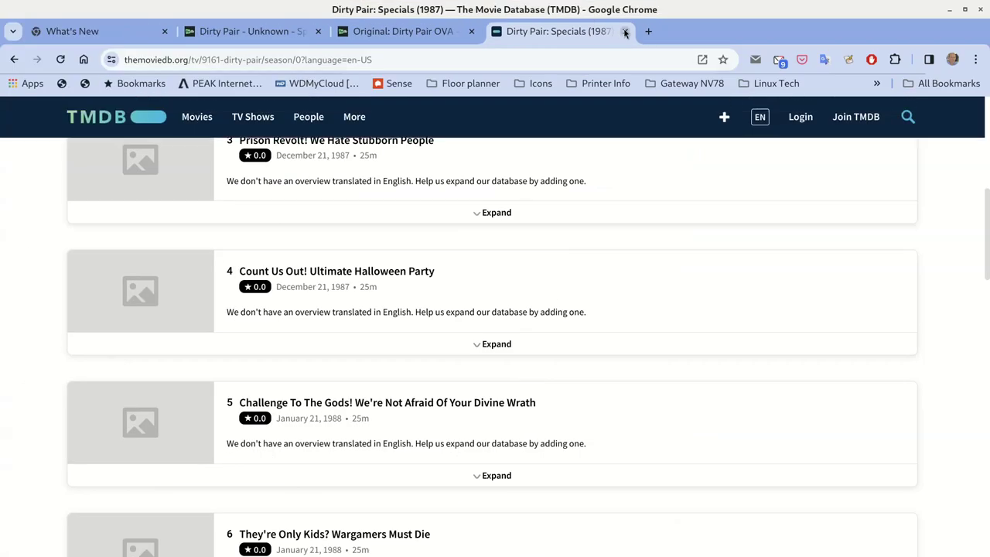
pyautogui.click(624, 31)
pyautogui.click(471, 31)
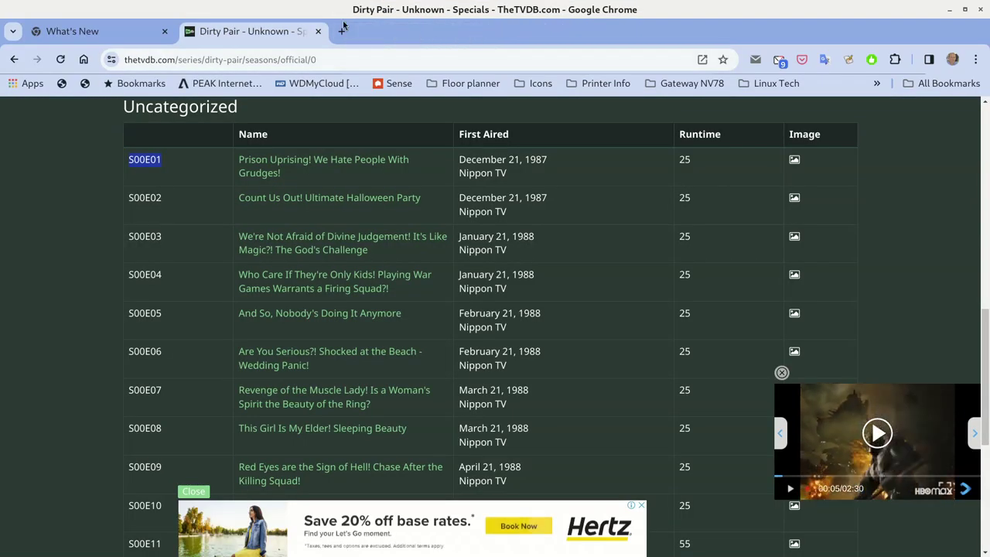
pyautogui.click(318, 32)
pyautogui.click(187, 30)
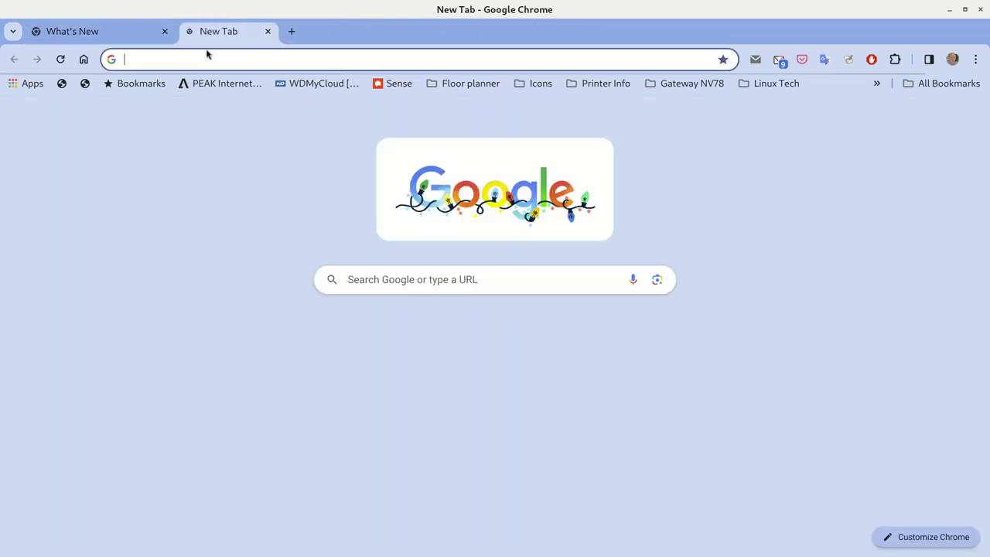
# Search Google for "plex tv show naming" and open Plex Support's article "Naming and Organizing Your TV Show Files"
pyautogui.click(413, 281)
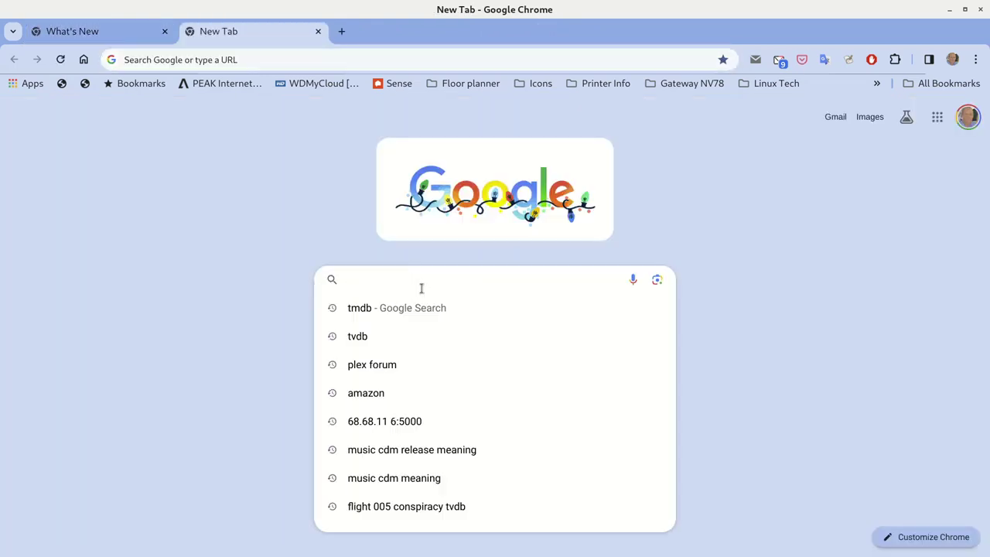
pyautogui.write('plex ')
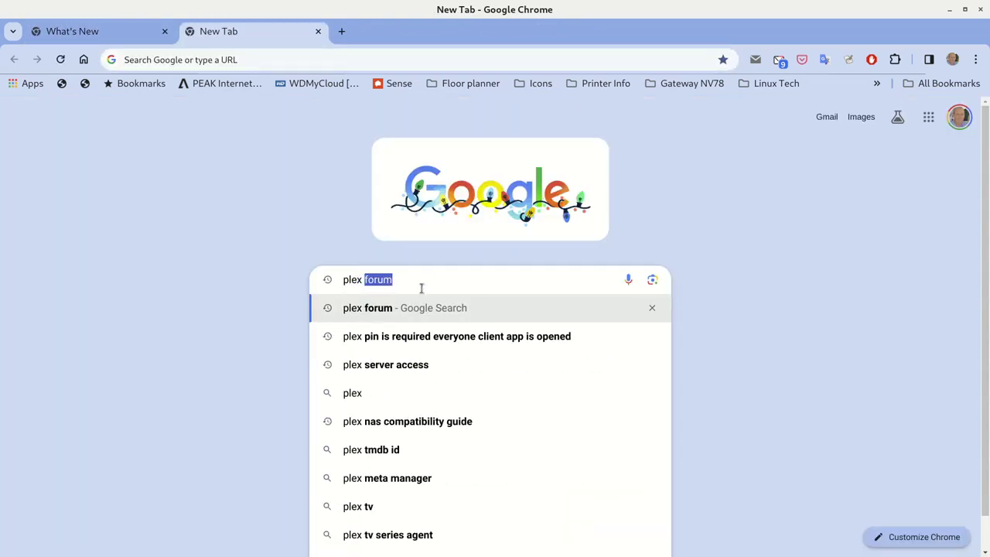
pyautogui.write('tv show ')
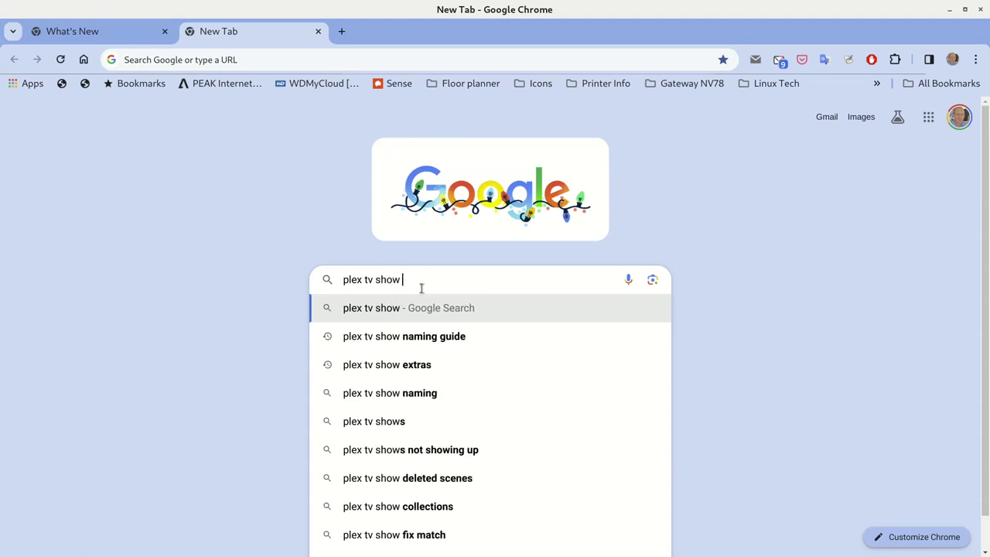
pyautogui.write('naming')
pyautogui.press('Return')
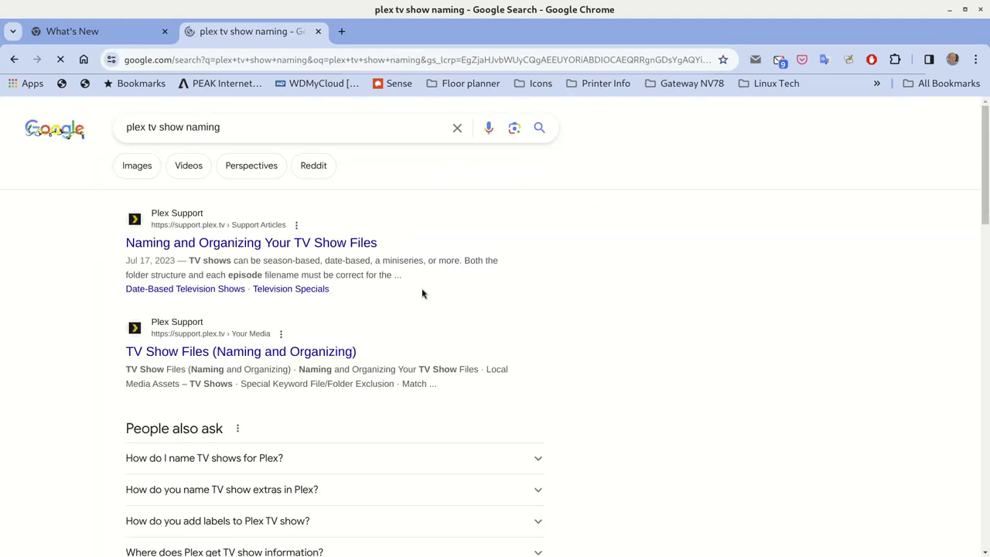
pyautogui.click(321, 244)
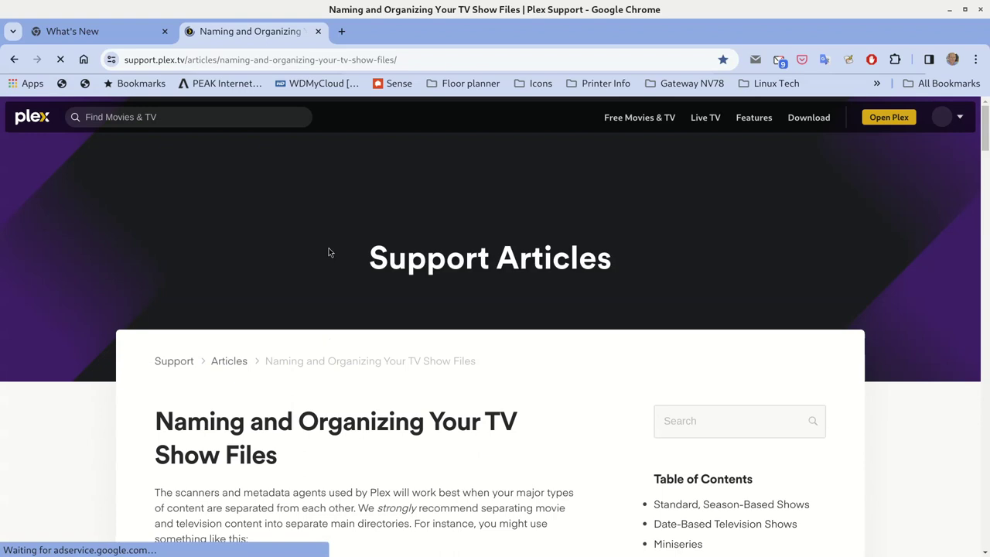
# Read through the article's naming rules and folder examples, going back to the section on episodes split across multiple files
pyautogui.scroll(-3, 413, 258)
pyautogui.scroll(-3, 422, 260)
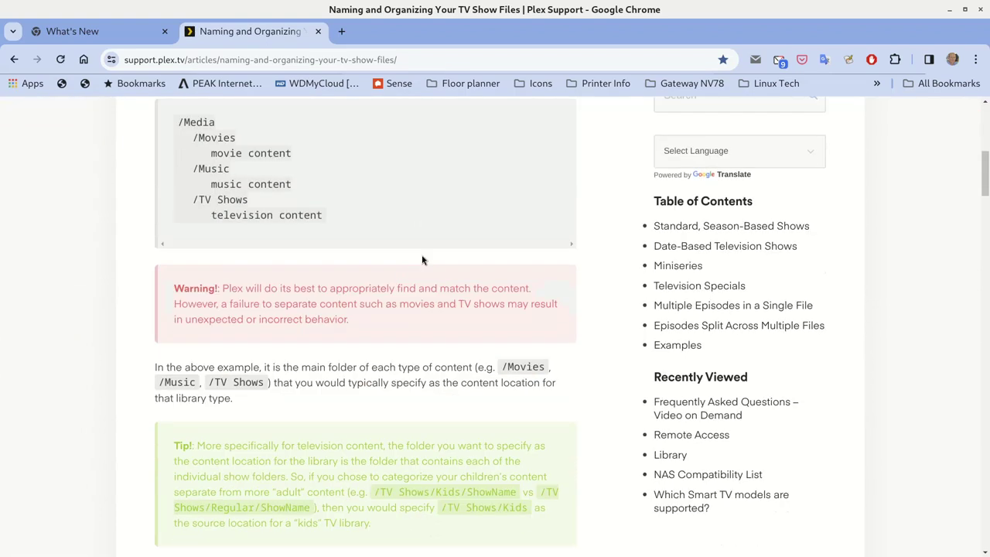
pyautogui.scroll(-4, 422, 260)
pyautogui.scroll(-4, 417, 299)
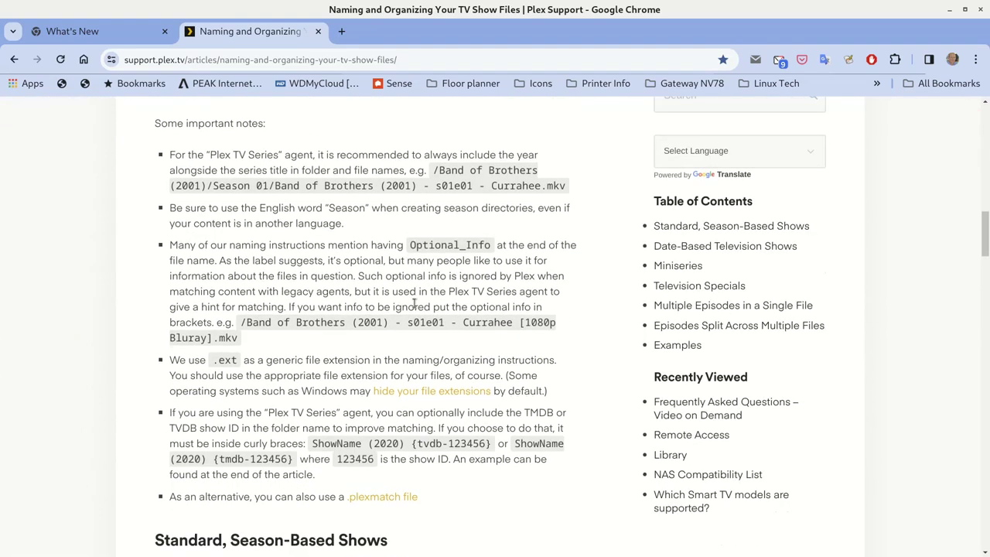
pyautogui.scroll(-6, 417, 299)
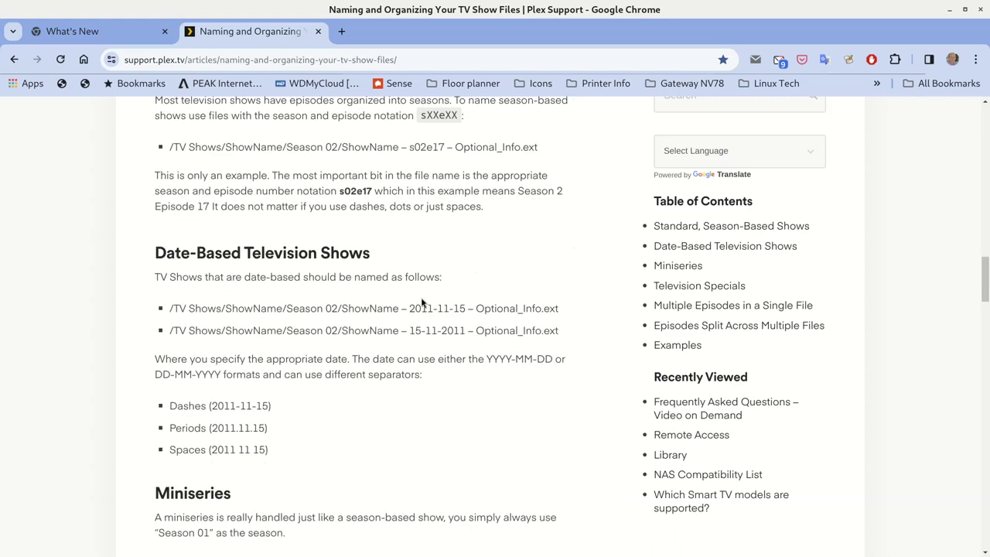
pyautogui.scroll(-12, 421, 302)
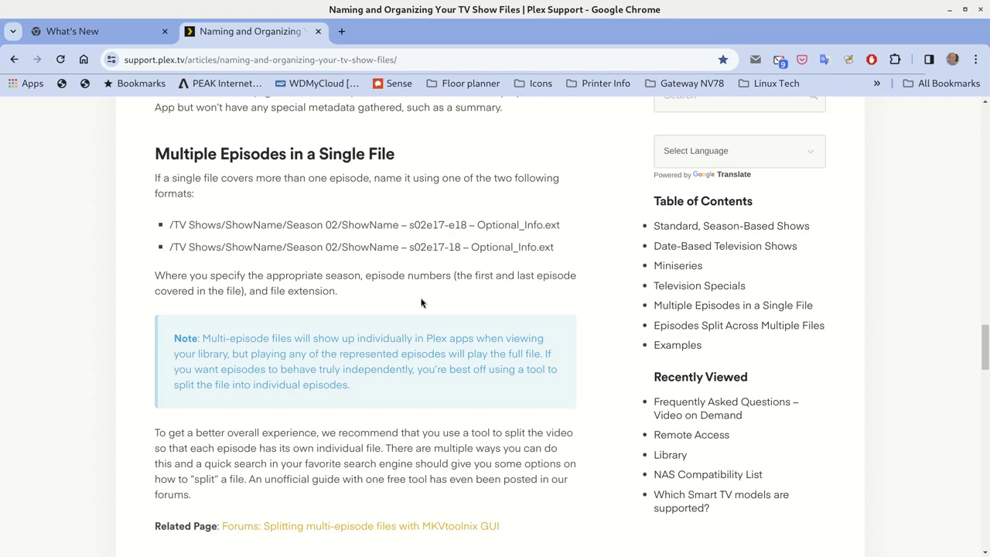
pyautogui.scroll(-8, 421, 302)
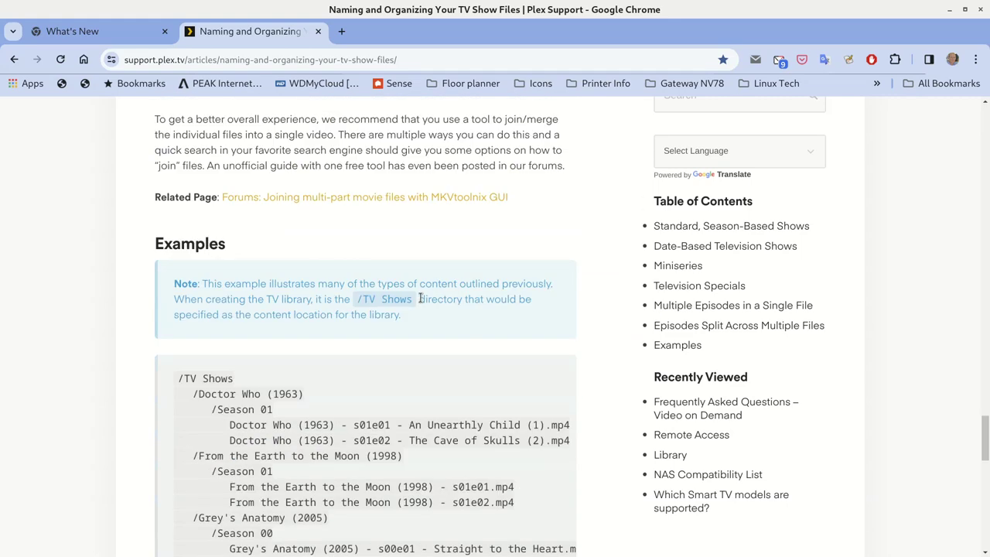
pyautogui.scroll(-2, 421, 301)
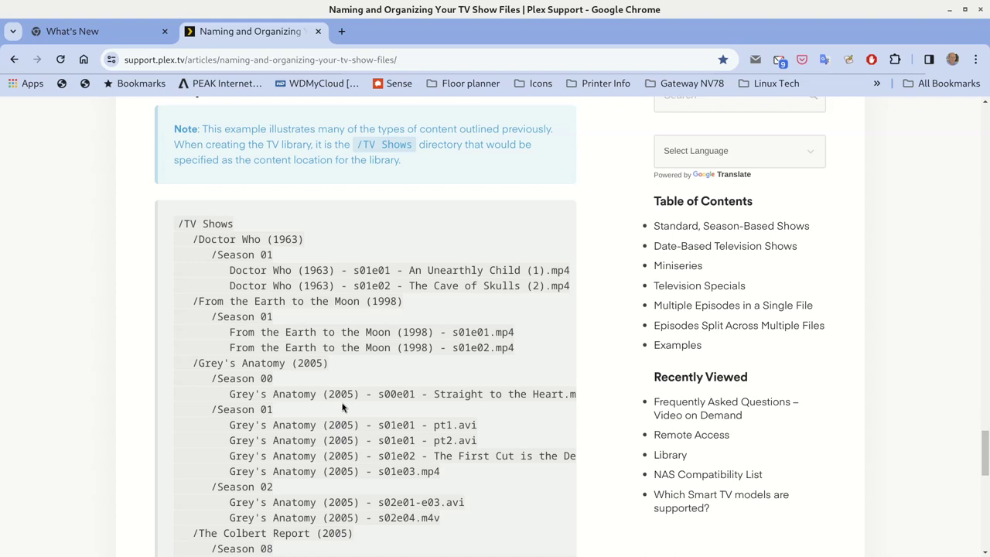
pyautogui.scroll(-5, 344, 406)
pyautogui.scroll(7, 343, 404)
pyautogui.scroll(12, 342, 401)
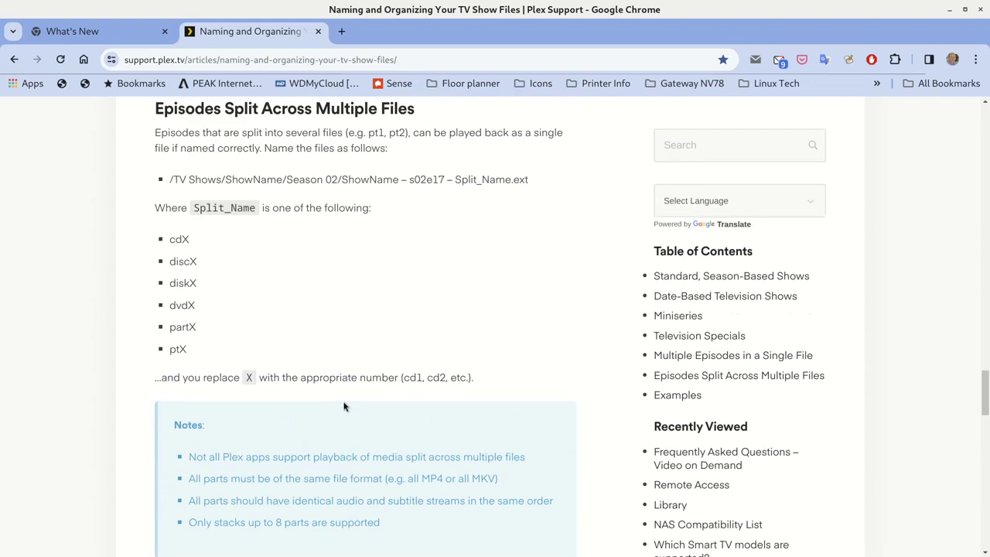
pyautogui.scroll(-4, 345, 407)
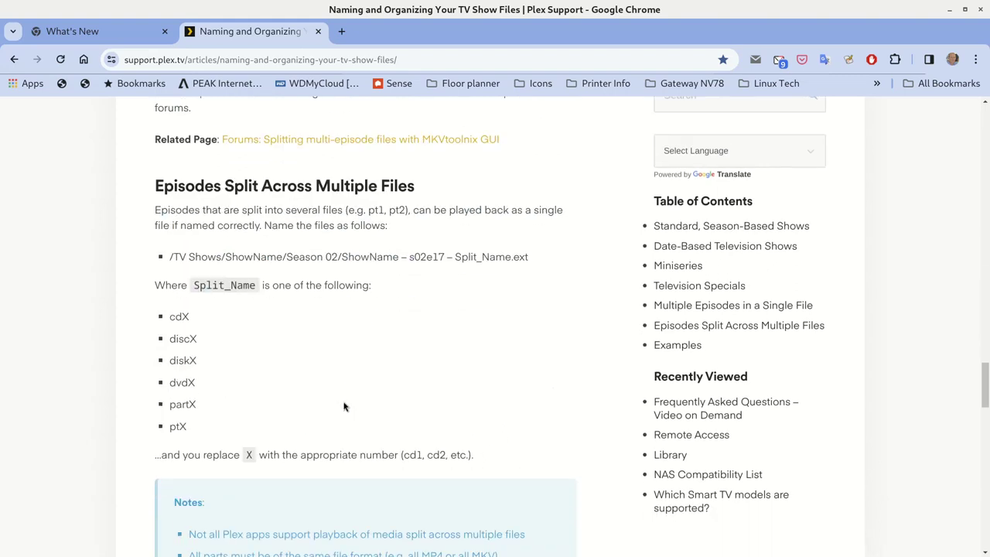
# Clear the browser from the desktop, switch to Plex and go back to the TV Shows - Anime library
pyautogui.doubleClick(422, 11)
pyautogui.press('super+d')
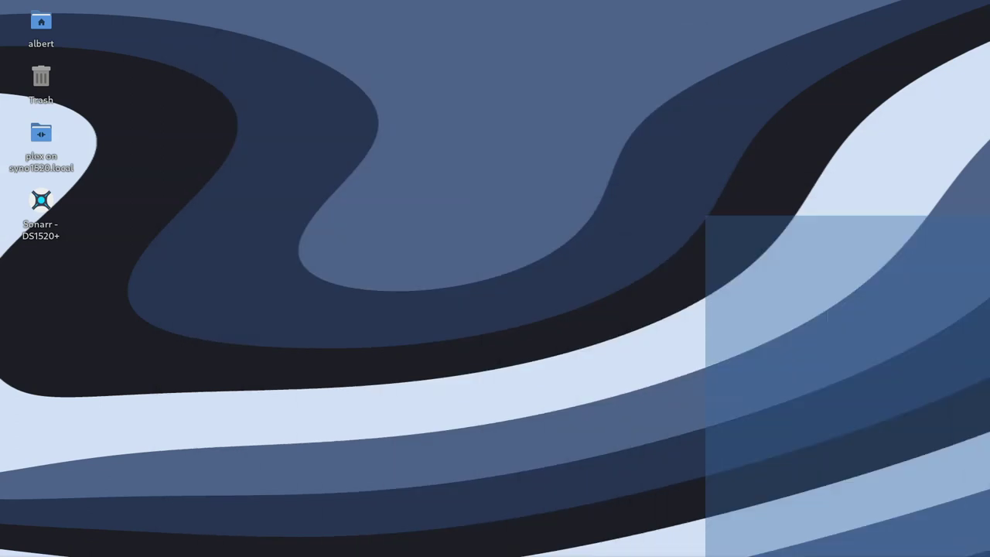
pyautogui.click(326, 543)
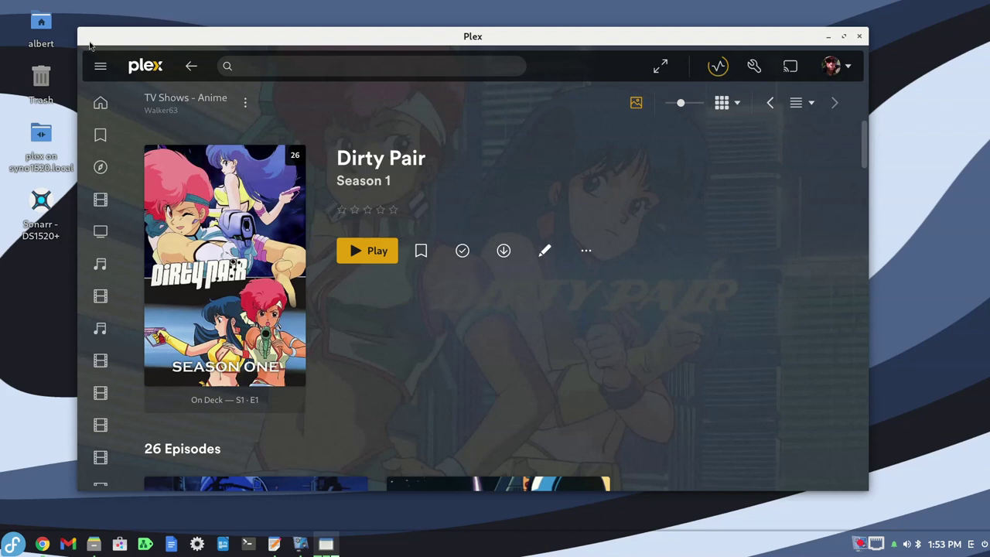
pyautogui.click(164, 99)
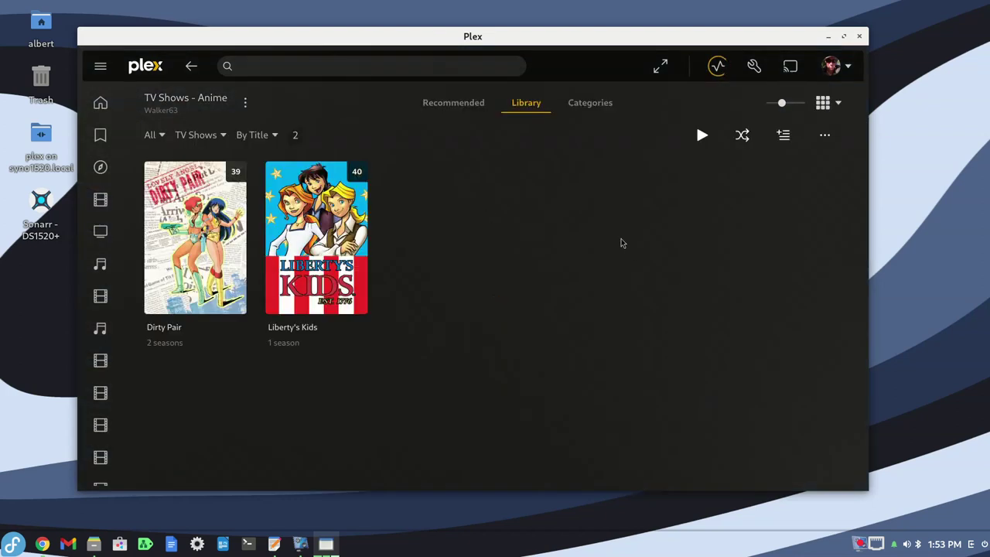